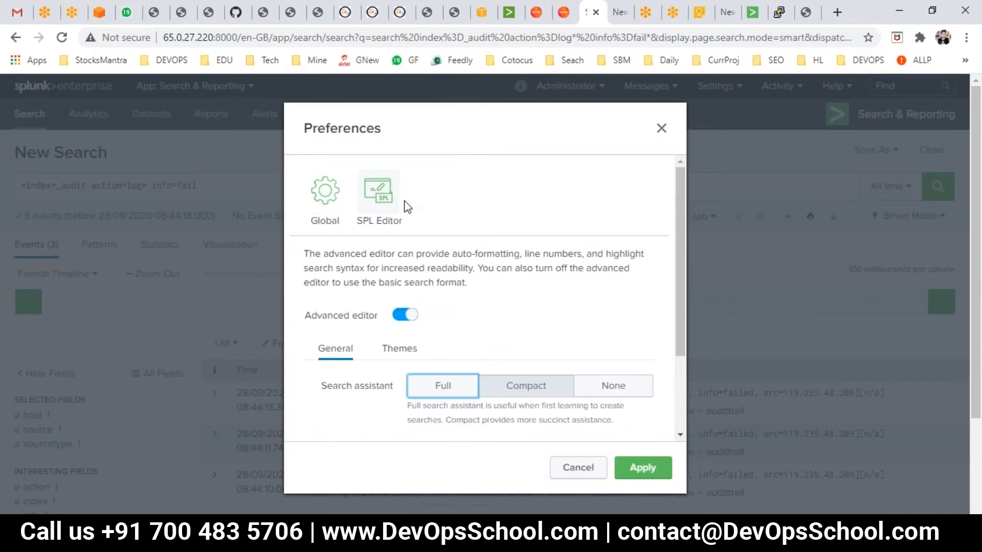
# - Review the SPL Editor search assistant options, then close the Preferences dialog and return to the search bar
pyautogui.scroll(-3, 535, 300)
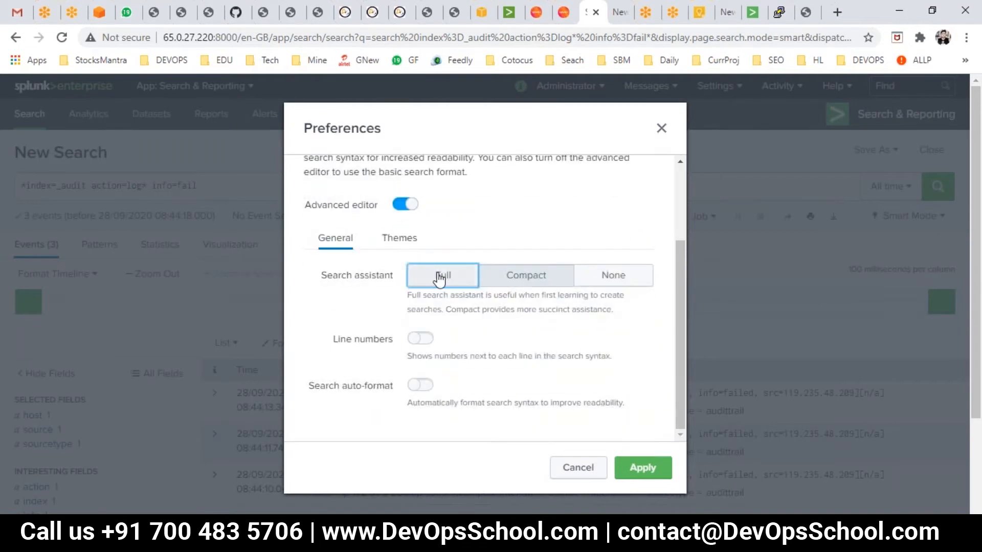
pyautogui.click(509, 280)
pyautogui.click(607, 283)
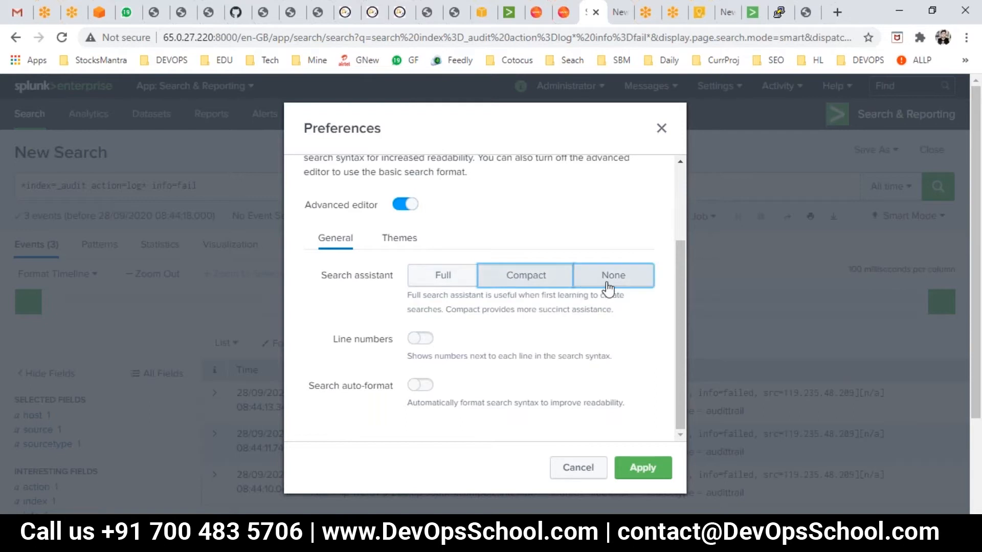
pyautogui.click(455, 280)
pyautogui.moveTo(327, 275); pyautogui.dragTo(384, 278)
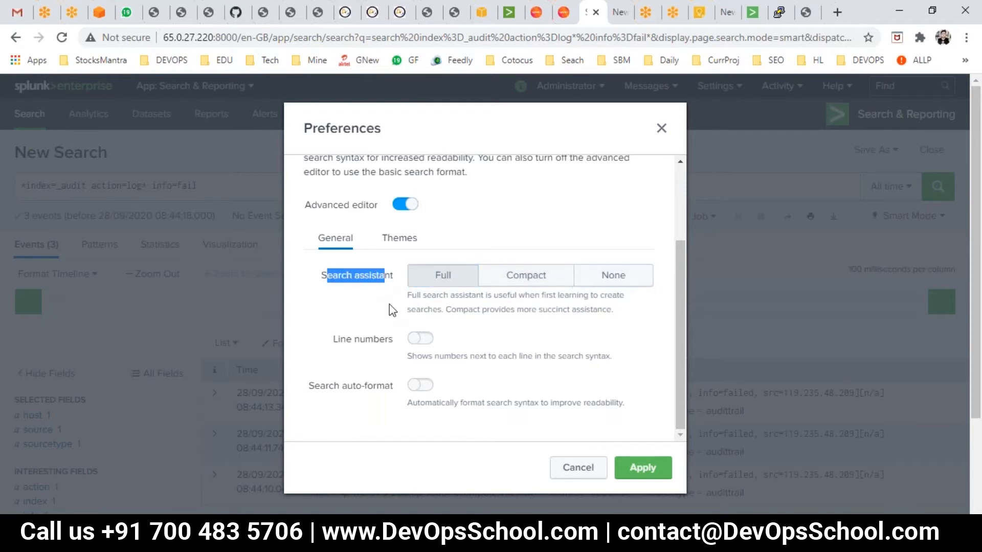
pyautogui.scroll(2, 392, 310)
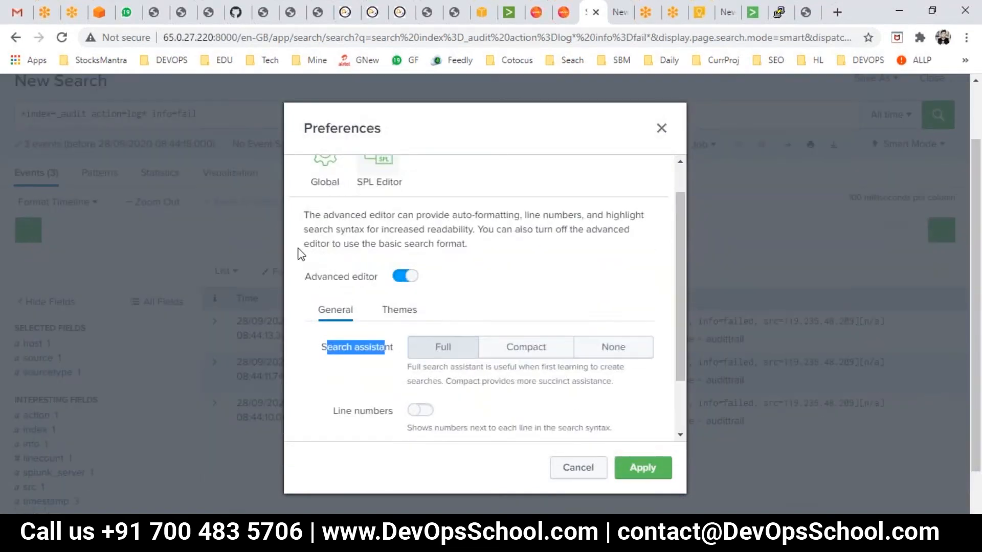
pyautogui.press('Escape')
pyautogui.click(226, 109)
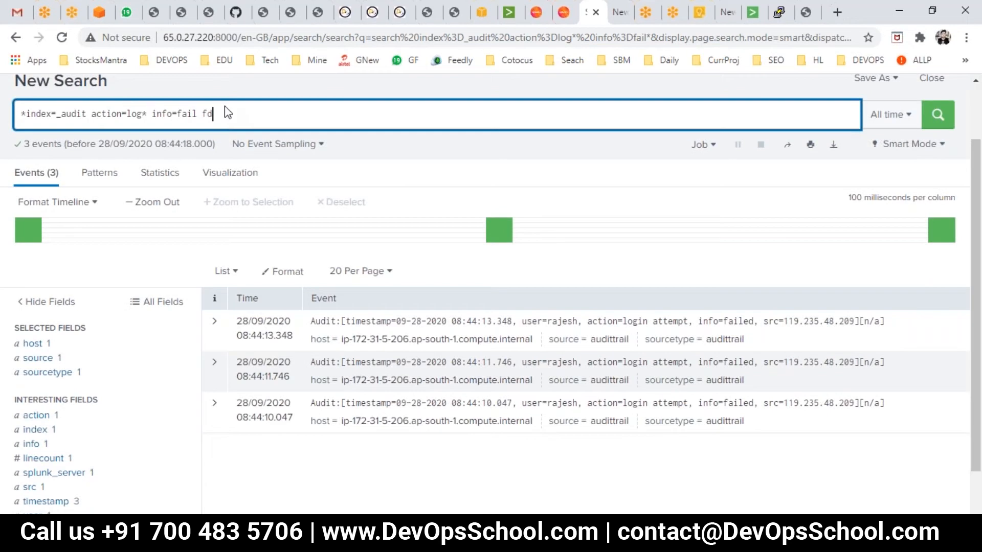
# - Start a pipe command after the search and browse the autocomplete list of commands beginning with t
pyautogui.press('BackSpace')
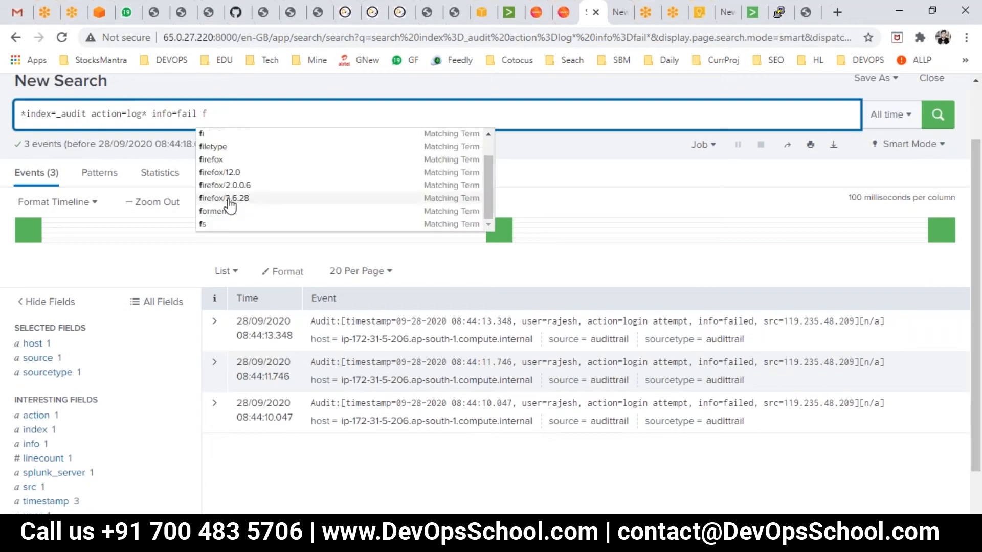
pyautogui.click(219, 108)
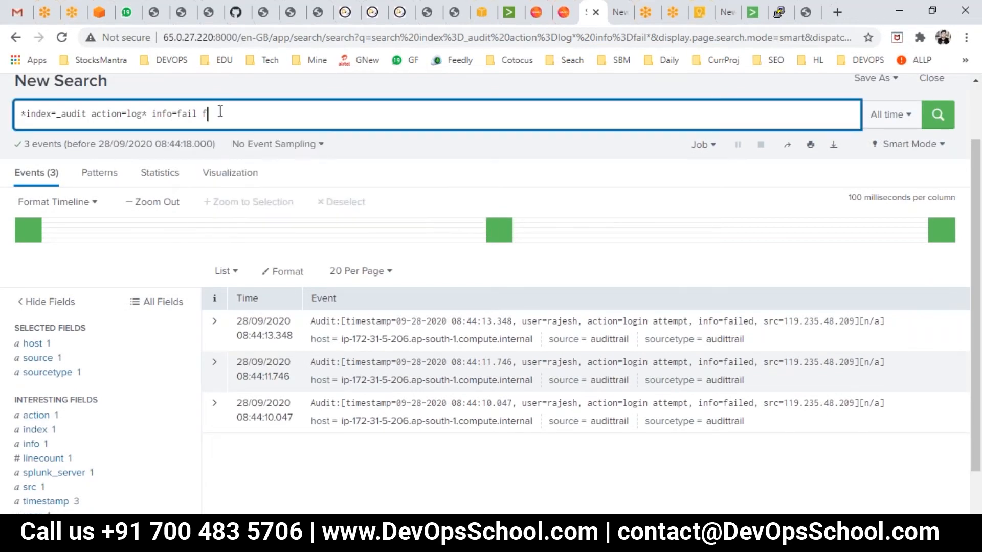
pyautogui.write('| t')
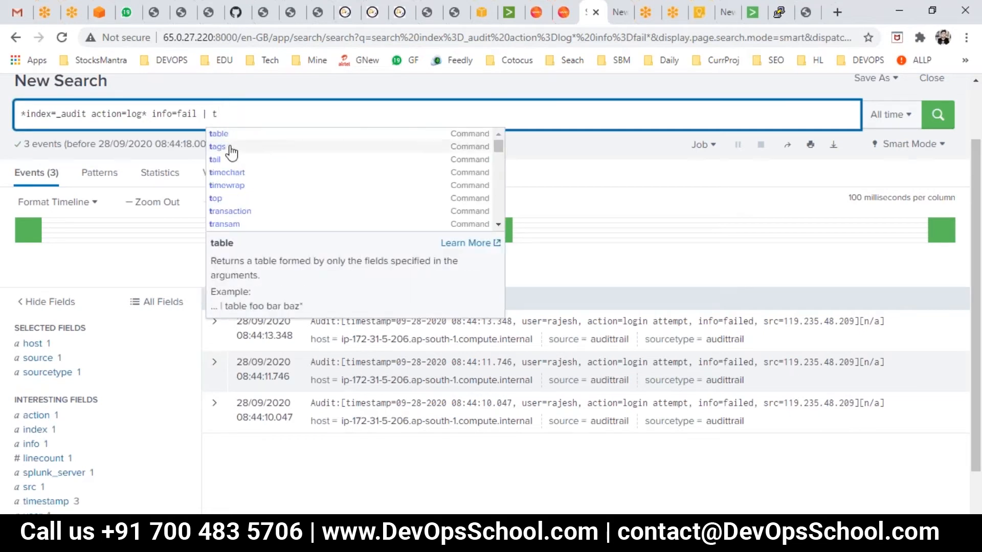
pyautogui.scroll(-2, 243, 210)
pyautogui.scroll(-5, 245, 221)
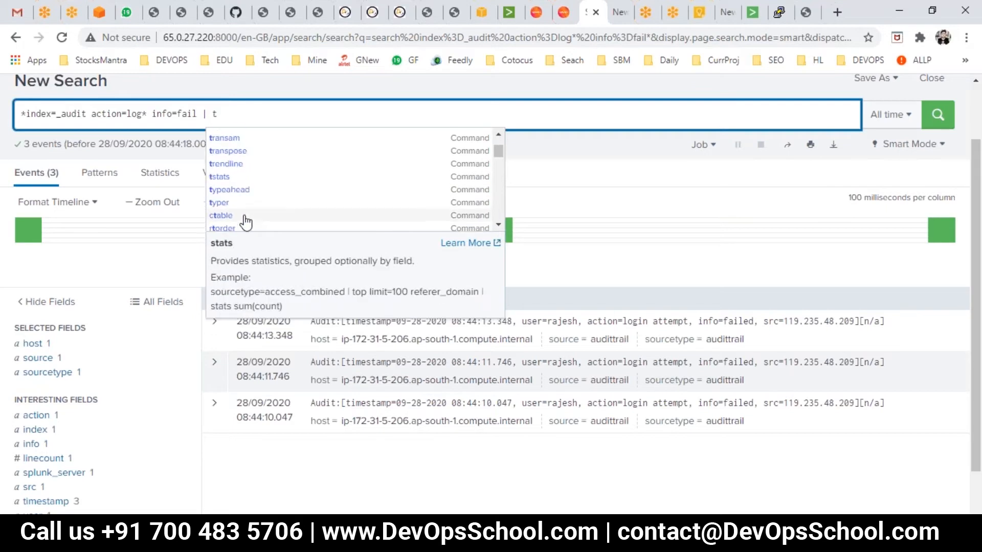
pyautogui.scroll(-1, 246, 221)
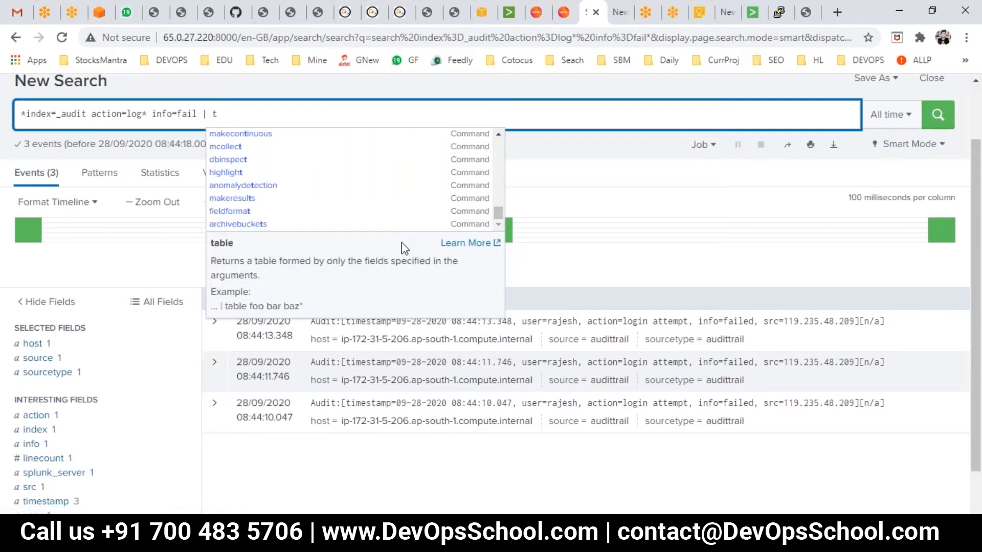
pyautogui.click(457, 98)
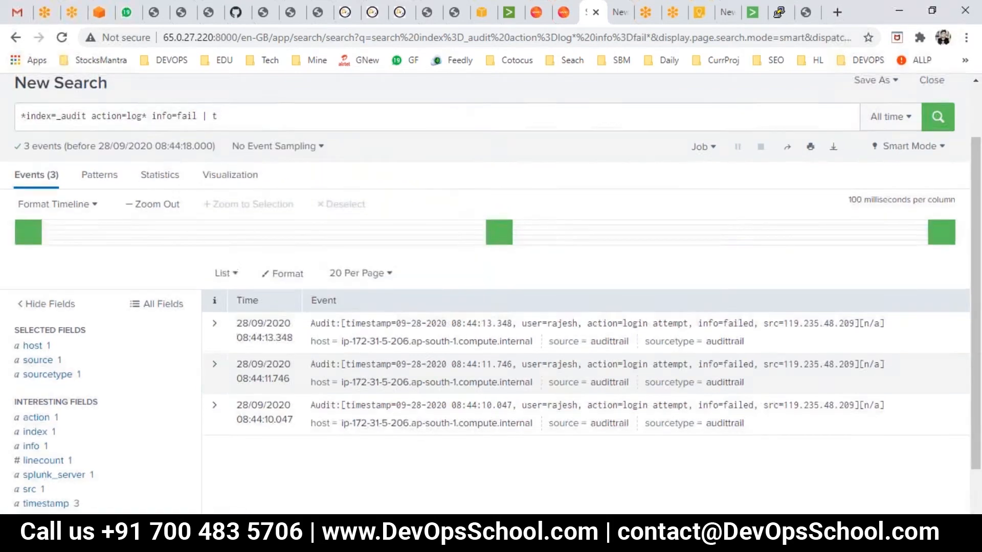
# - Open the SPL Editor preferences and review the search assistant, line numbers and auto-format settings
pyautogui.scroll(2, 457, 99)
pyautogui.click(566, 86)
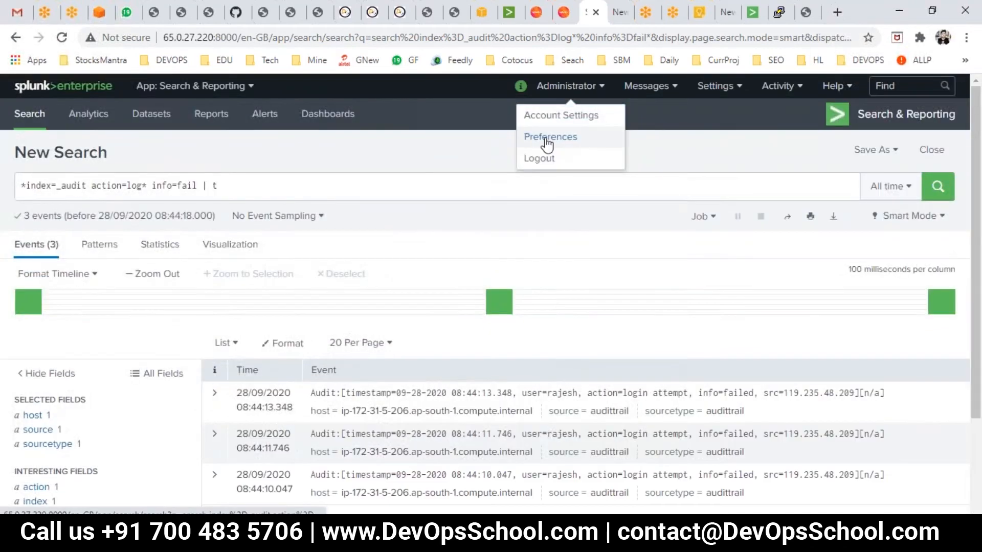
pyautogui.click(547, 138)
pyautogui.click(379, 189)
pyautogui.scroll(-1, 419, 365)
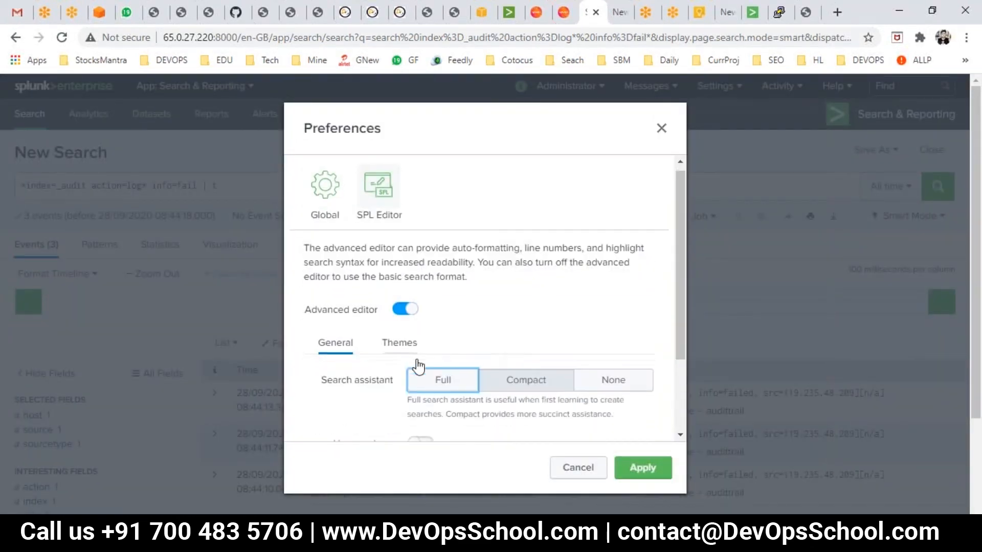
pyautogui.scroll(-2, 419, 365)
pyautogui.moveTo(327, 275); pyautogui.dragTo(379, 276)
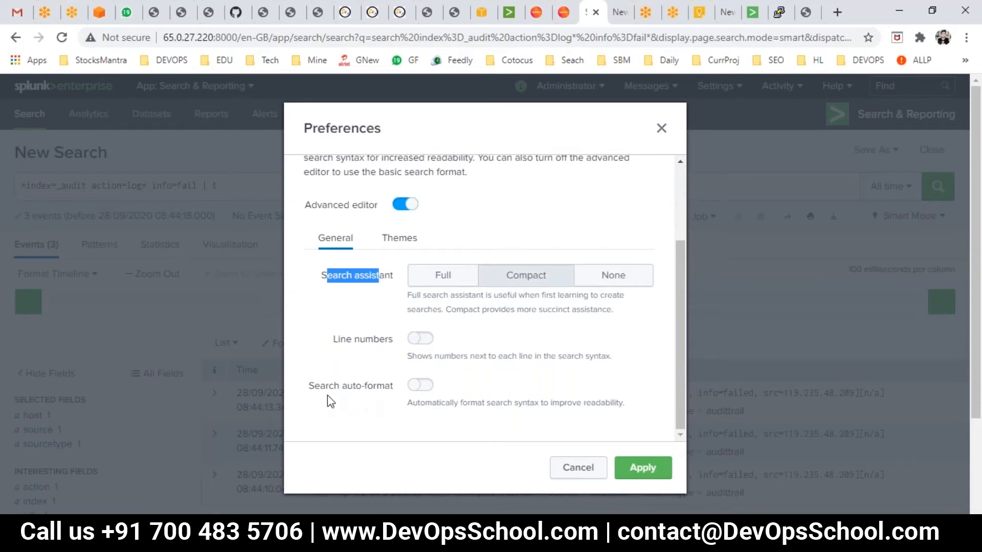
pyautogui.scroll(2, 480, 415)
pyautogui.scroll(-2, 440, 401)
# - Set the search bar theme to Black on White and apply the preferences
pyautogui.click(398, 243)
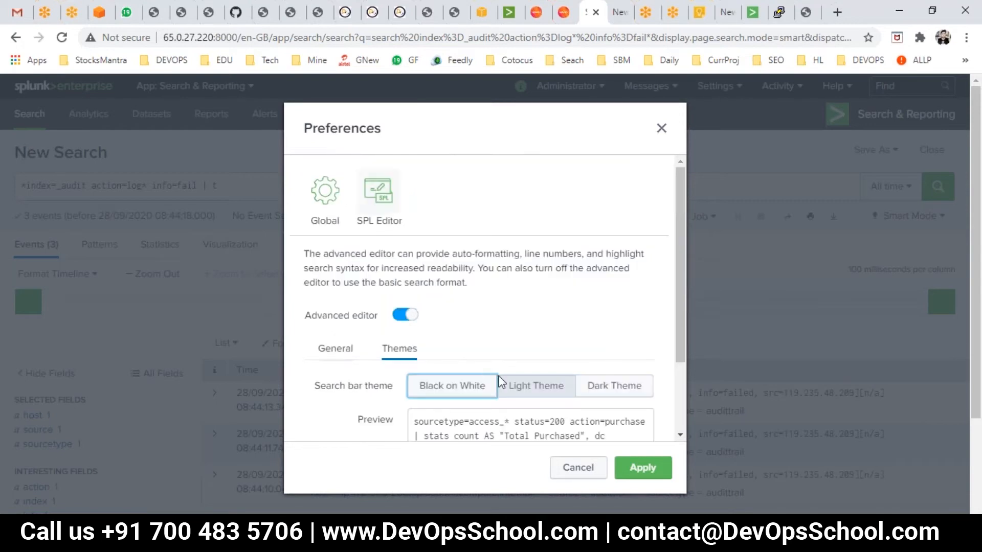
pyautogui.scroll(-2, 453, 353)
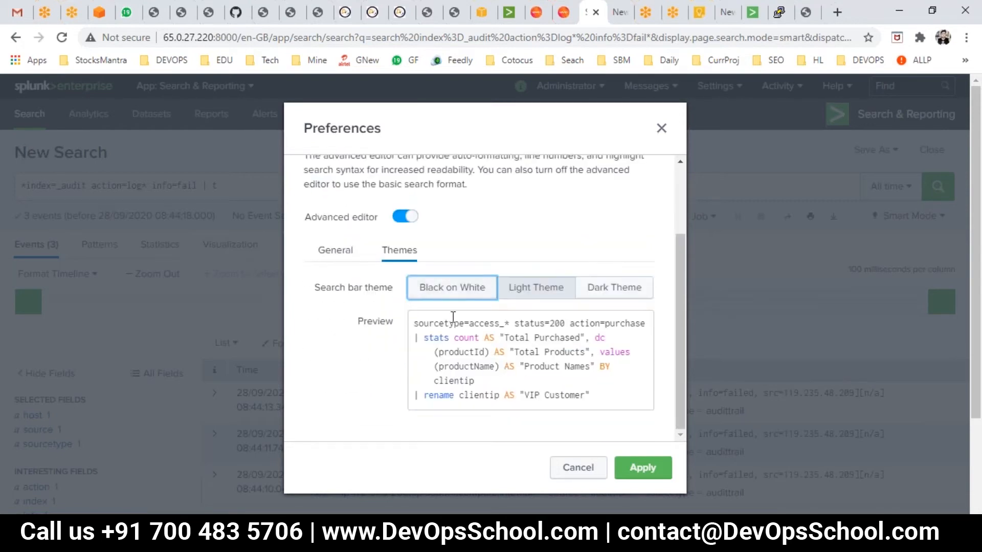
pyautogui.click(451, 284)
pyautogui.click(449, 289)
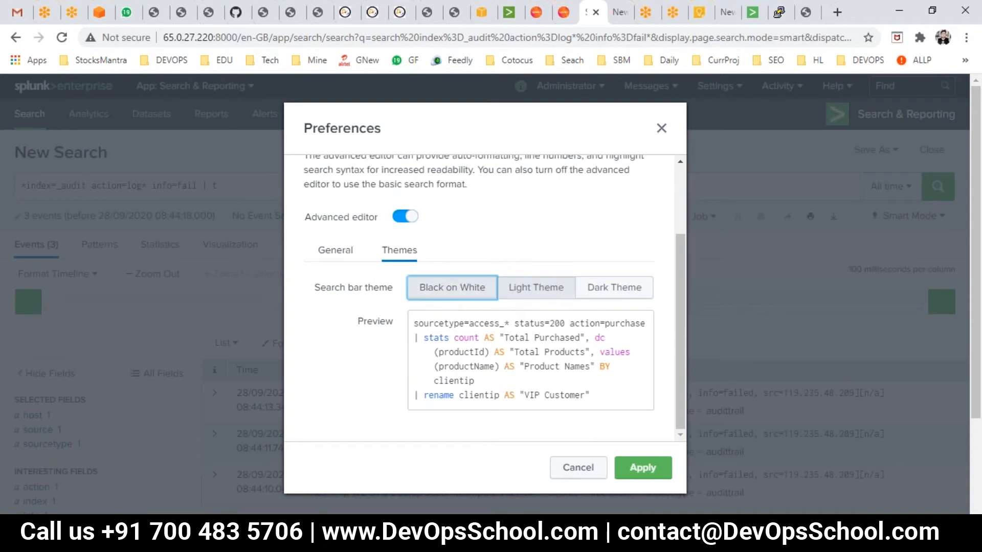
pyautogui.click(452, 291)
pyautogui.click(642, 467)
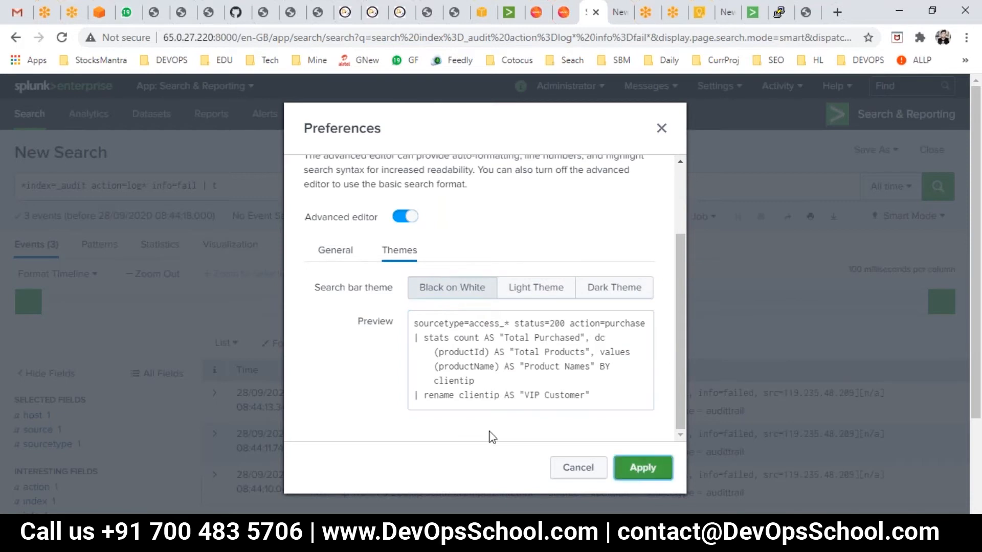
# - Remove the unfinished pipe command and run the search *index=_audit action=log* info=fail
pyautogui.click(280, 185)
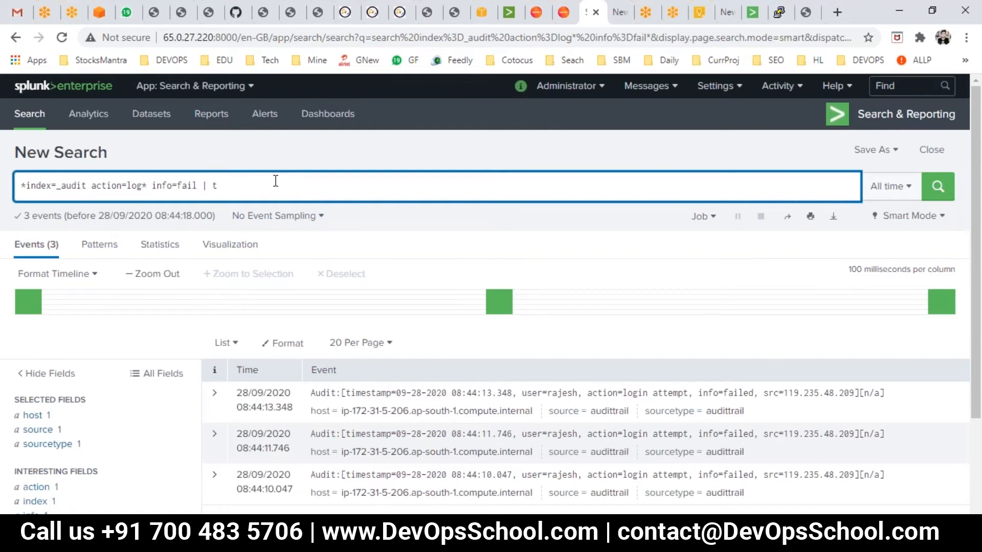
pyautogui.press('BackSpace')
pyautogui.press('BackSpace')
pyautogui.press('BackSpace')
pyautogui.press('BackSpace')
pyautogui.press('BackSpace')
pyautogui.press('Return')
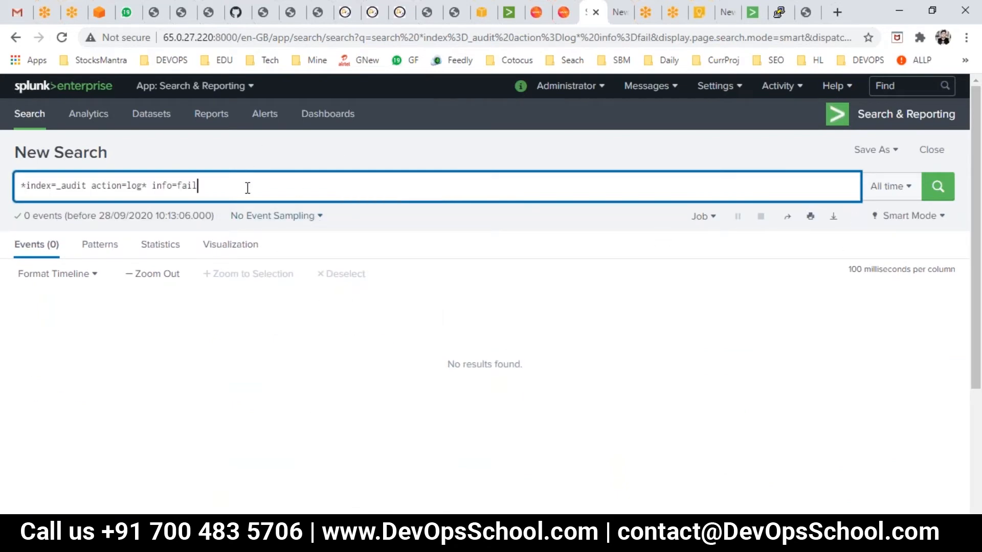
pyautogui.press('Return')
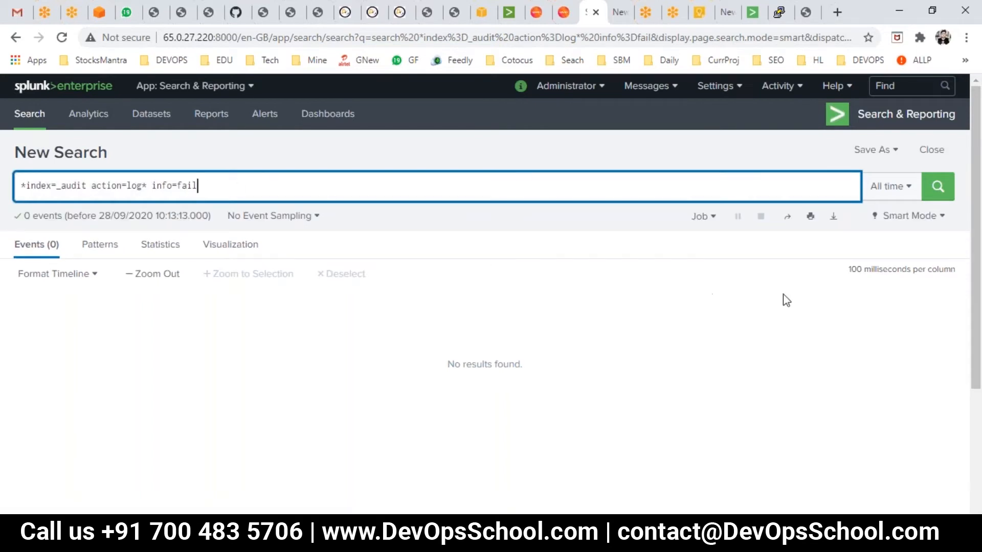
# - Remove the action=log* term from the search and run it again
pyautogui.moveTo(147, 187); pyautogui.dragTo(96, 190)
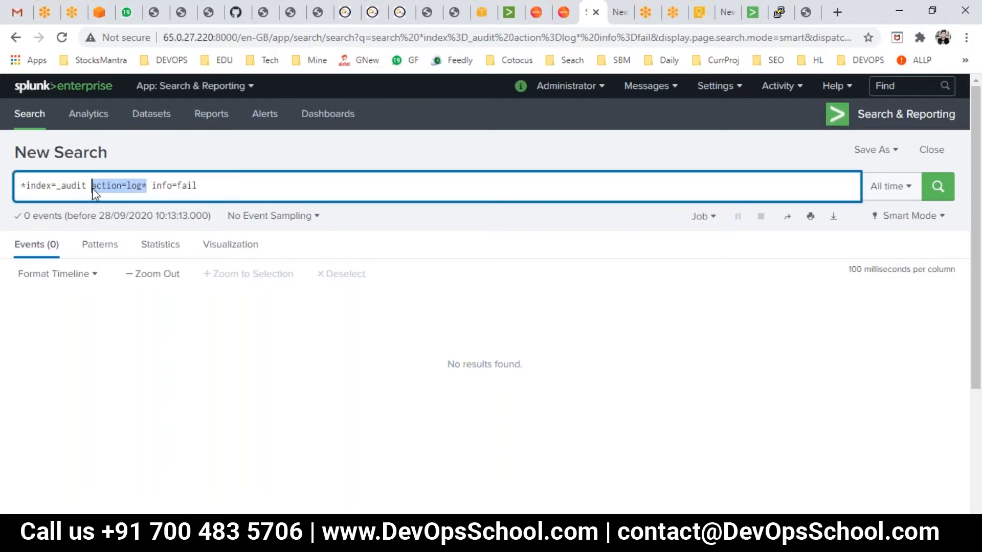
pyautogui.press('BackSpace')
pyautogui.press('Return')
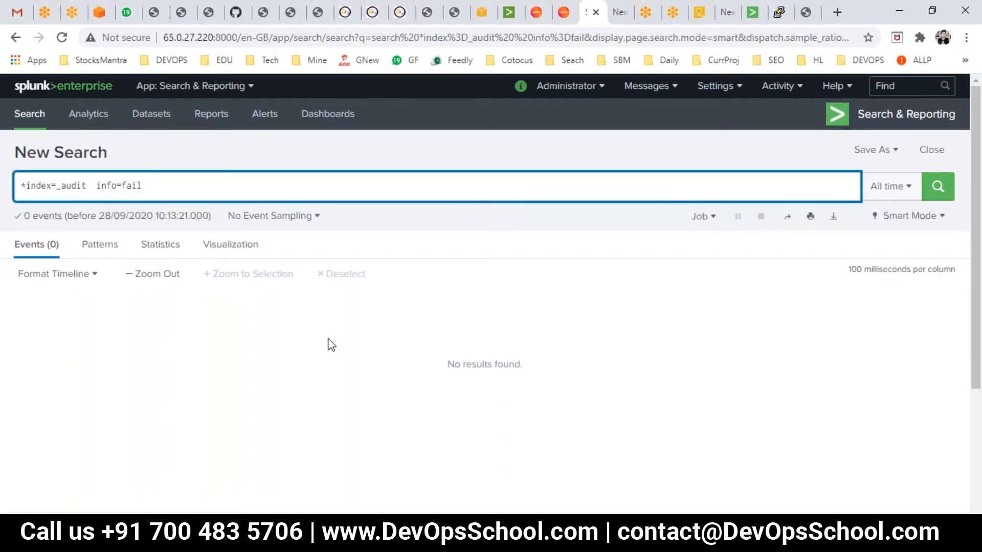
# - Replace info=fail with the term erroy and run the search
pyautogui.moveTo(100, 182); pyautogui.dragTo(241, 195)
pyautogui.press('BackSpace')
pyautogui.write('erroy')
pyautogui.press('Return')
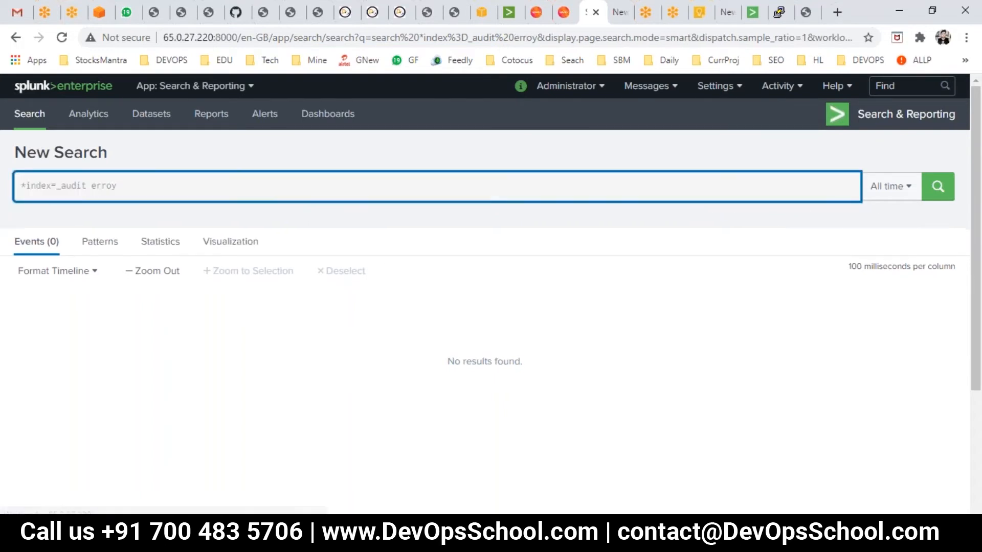
# - Remove the leading asterisk from the search and run it again
pyautogui.click(24, 185)
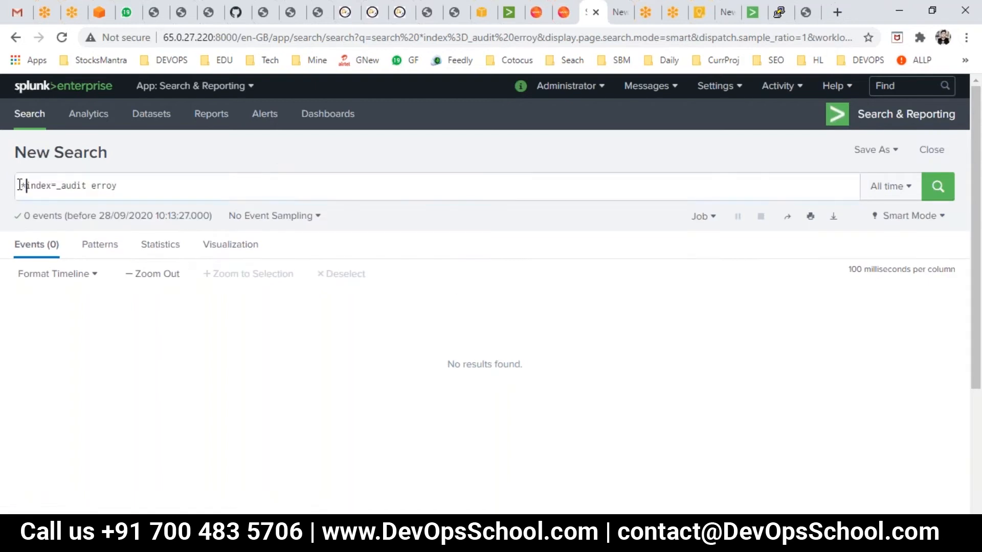
pyautogui.press('BackSpace')
pyautogui.press('Return')
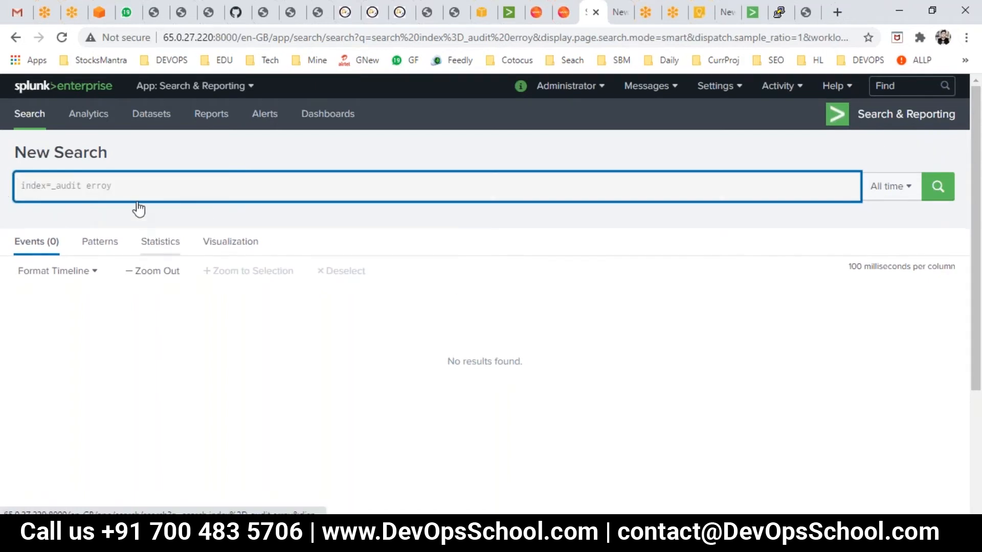
# - Correct the term to error and run the search index=_audit error
pyautogui.click(131, 188)
pyautogui.press('BackSpace')
pyautogui.write('r')
pyautogui.press('Return')
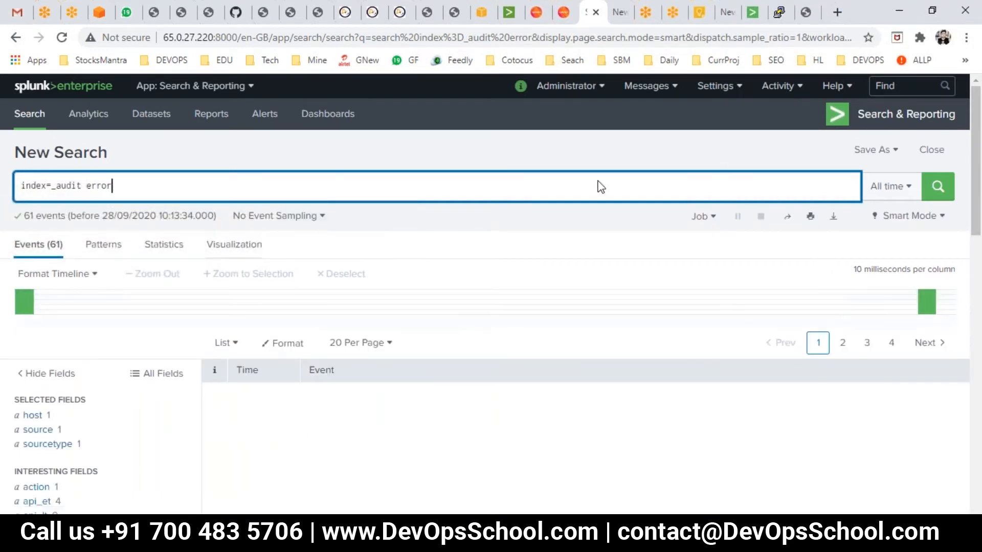
# - Append the table command to the search as index=_audit error | table
pyautogui.tripleClick(276, 191)
pyautogui.click(241, 181)
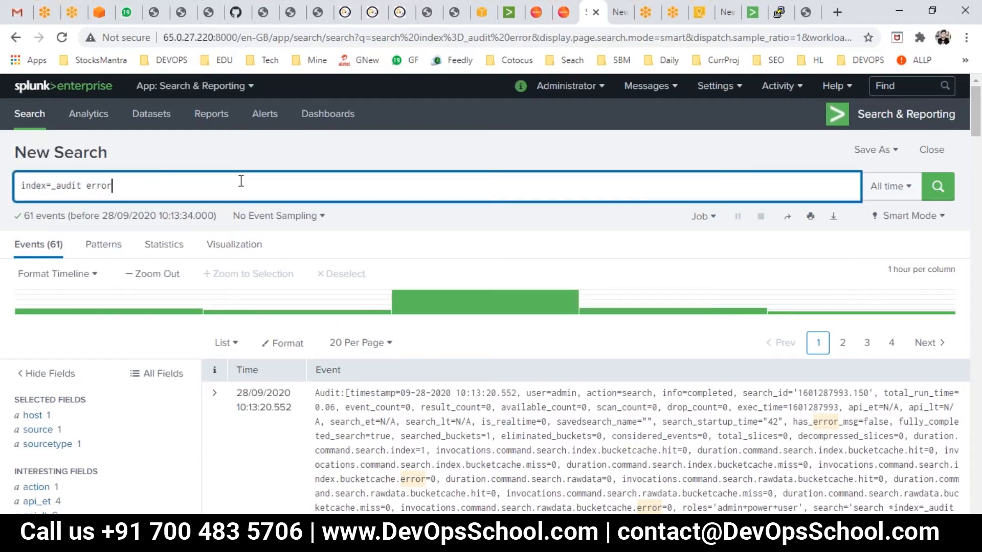
pyautogui.write('| ta')
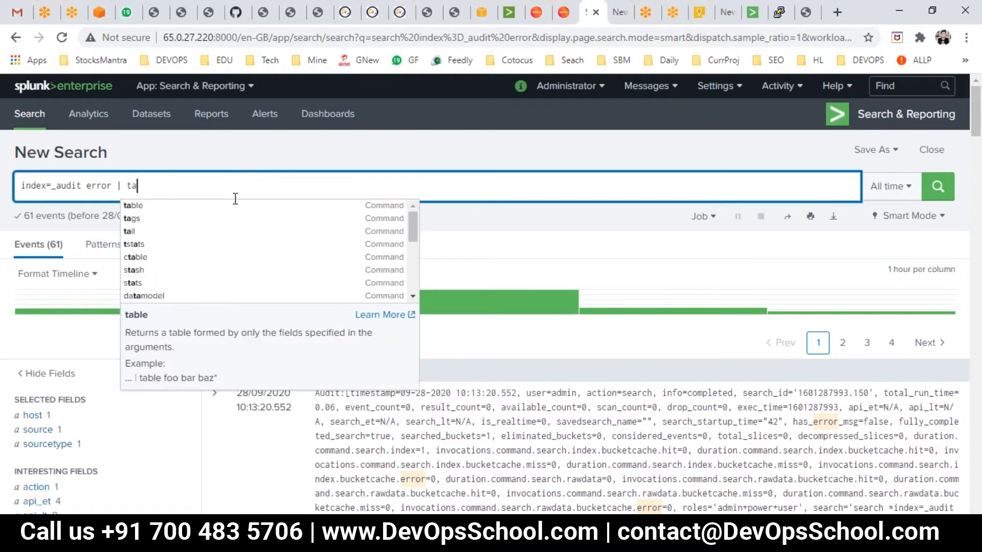
pyautogui.click(188, 208)
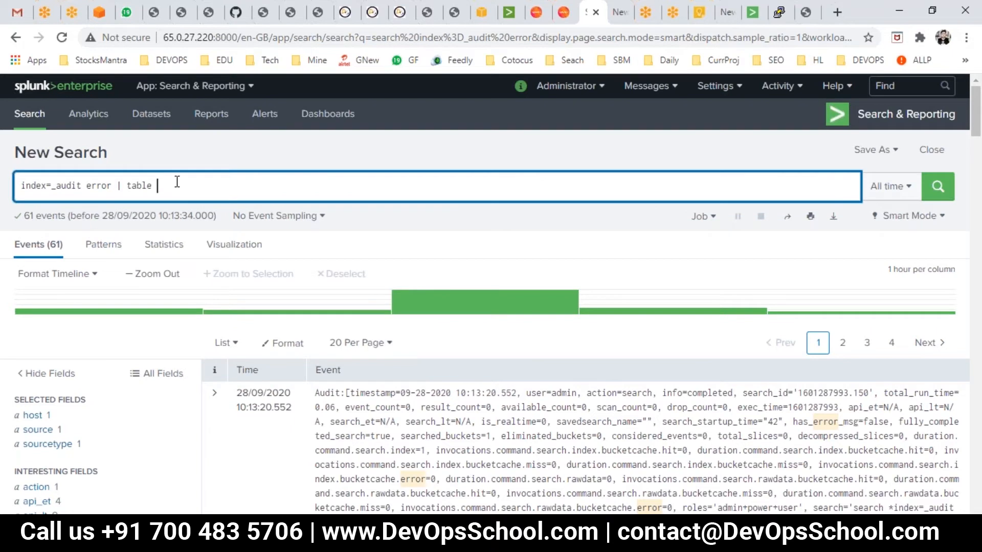
# - Open the SPL Editor preferences again and view the search bar theme options
pyautogui.click(568, 60)
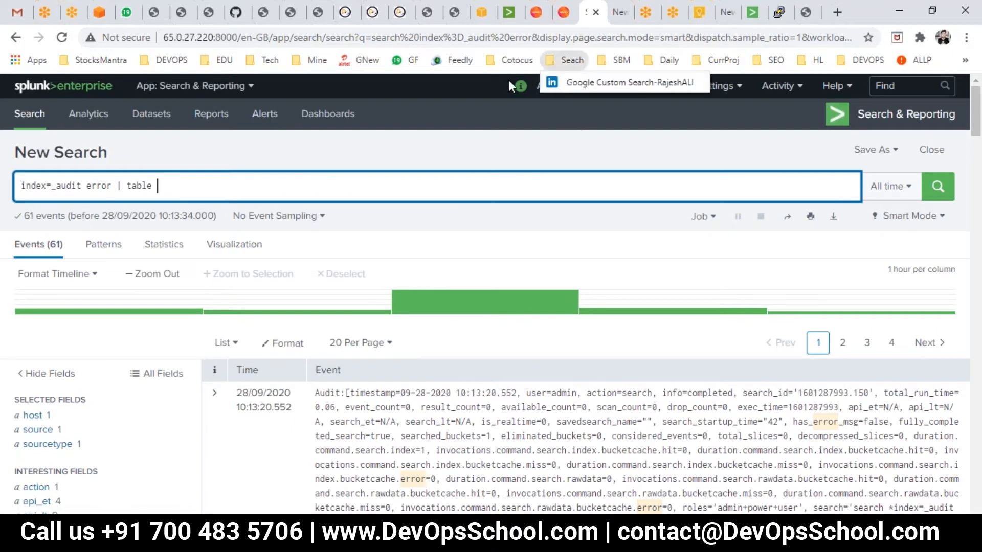
pyautogui.click(503, 113)
pyautogui.click(583, 86)
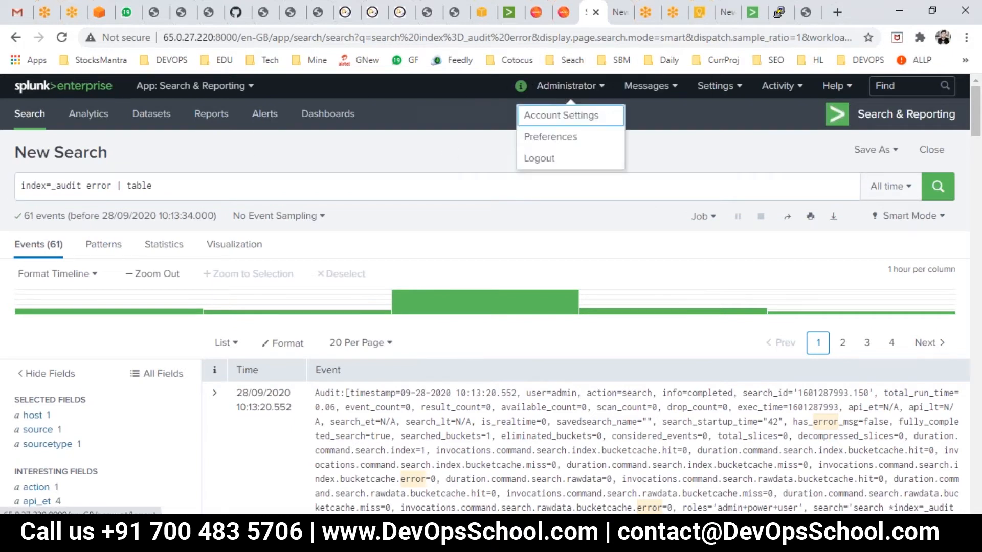
pyautogui.click(550, 136)
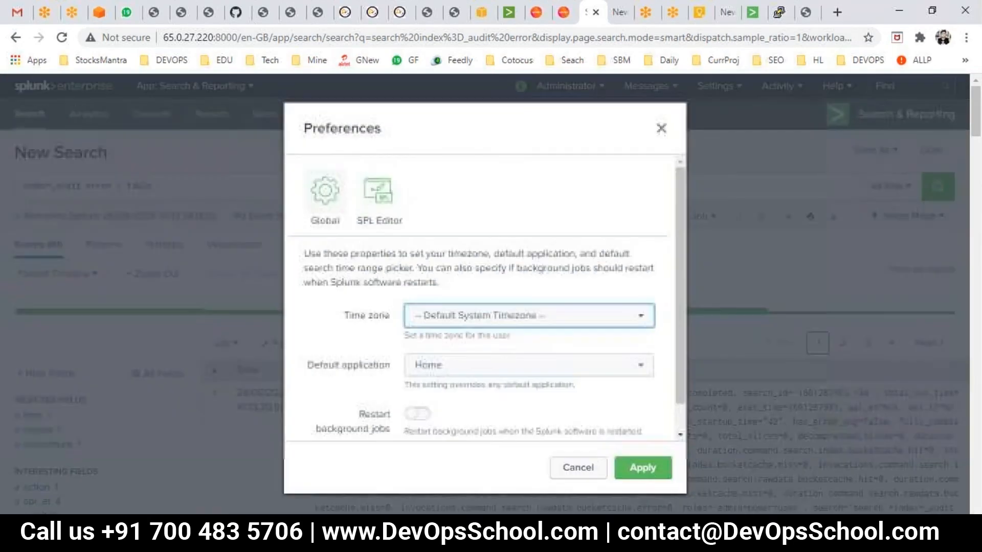
pyautogui.click(378, 192)
pyautogui.scroll(-2, 513, 407)
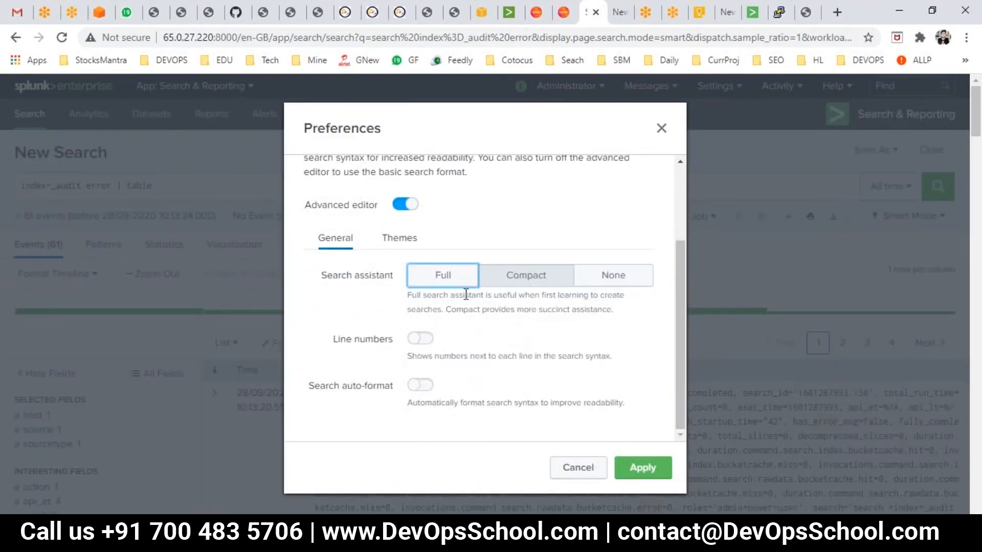
pyautogui.click(391, 236)
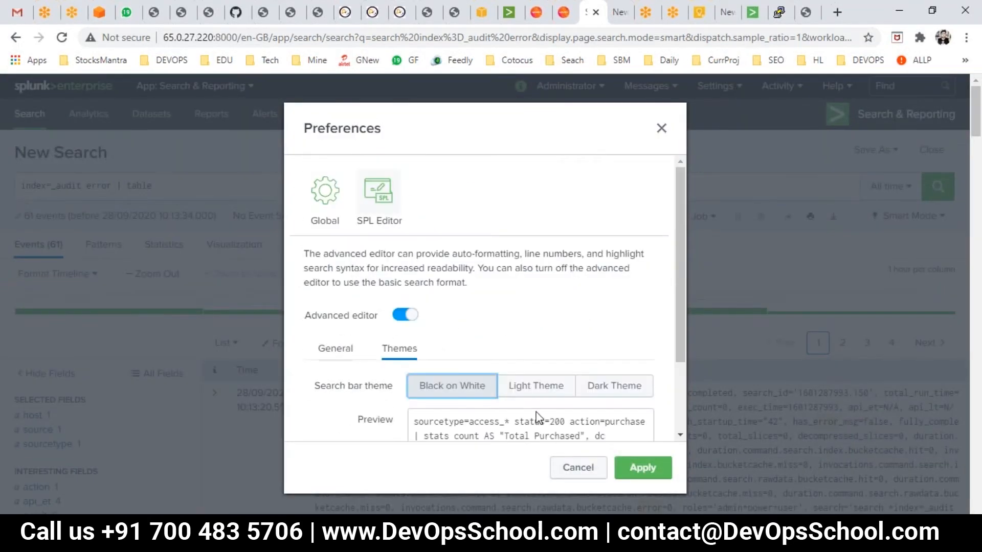
# - Set the search bar theme to Light Theme and apply it
pyautogui.scroll(-2, 465, 367)
pyautogui.click(526, 300)
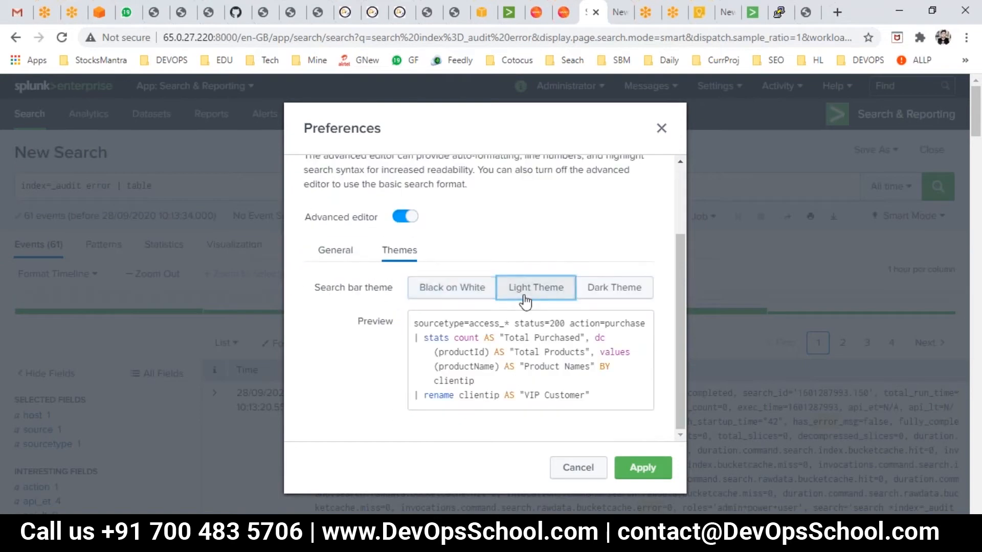
pyautogui.click(645, 469)
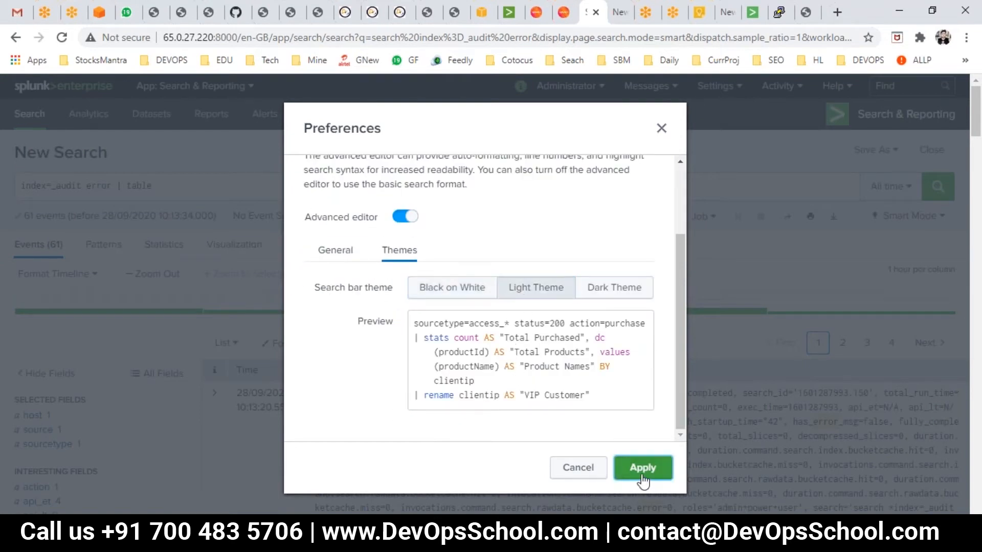
# - Reopen the SPL Editor preferences and switch the search bar theme to Dark Theme, applying the change
pyautogui.doubleClick(149, 183)
pyautogui.click(568, 85)
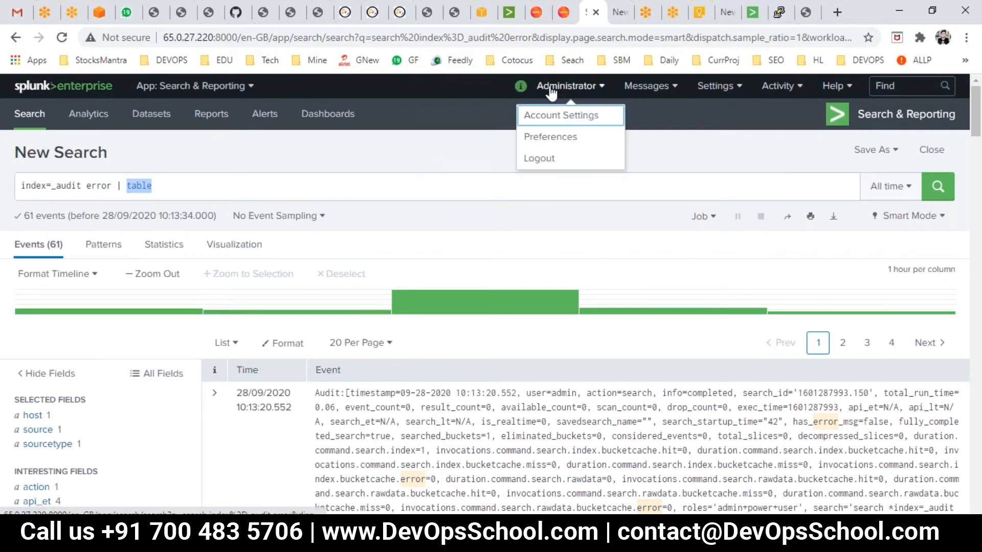
pyautogui.click(551, 136)
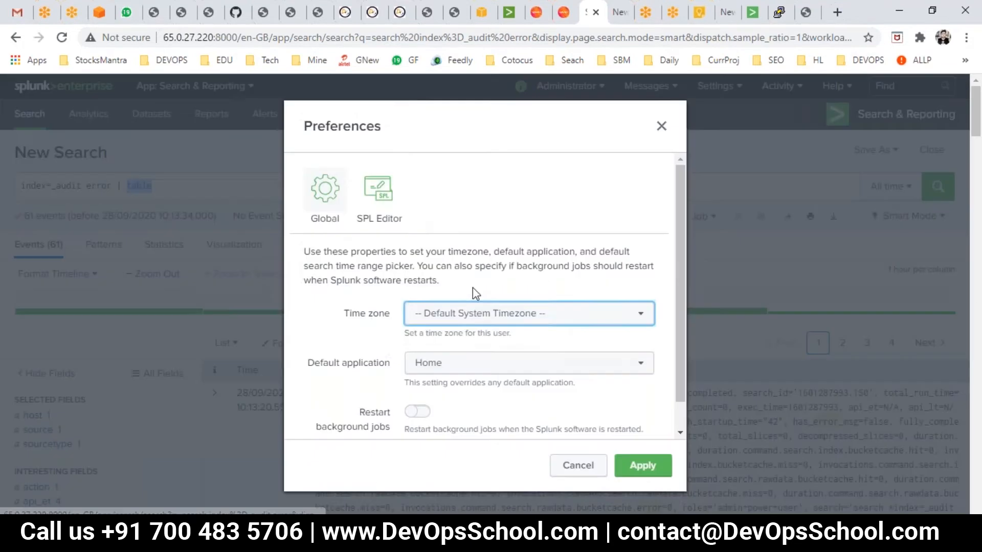
pyautogui.click(381, 197)
pyautogui.scroll(-3, 539, 339)
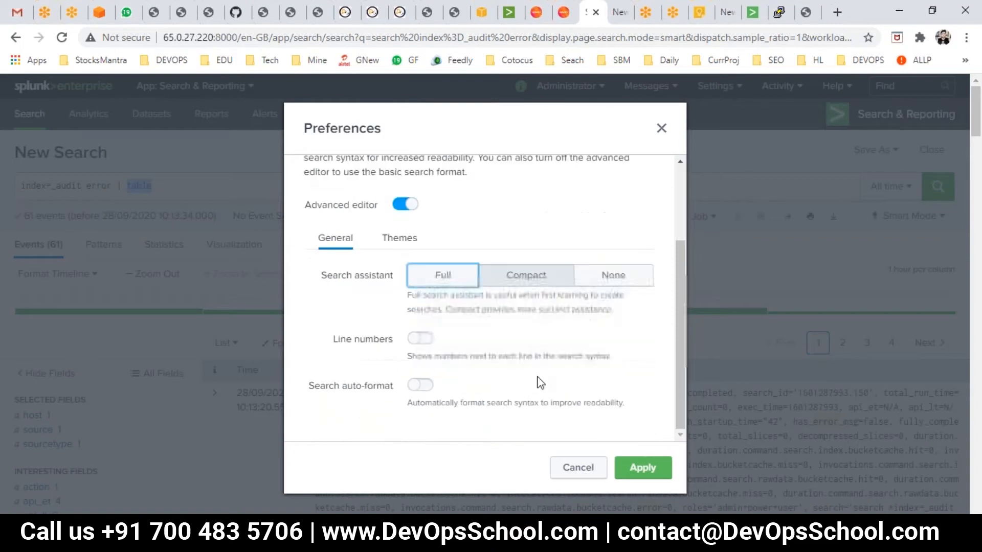
pyautogui.click(407, 244)
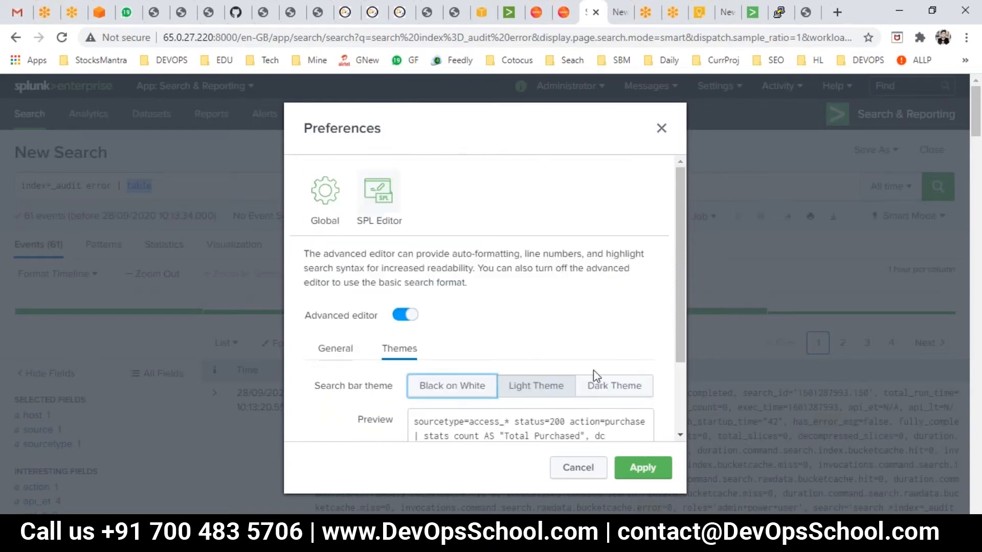
pyautogui.click(600, 392)
pyautogui.scroll(-2, 619, 419)
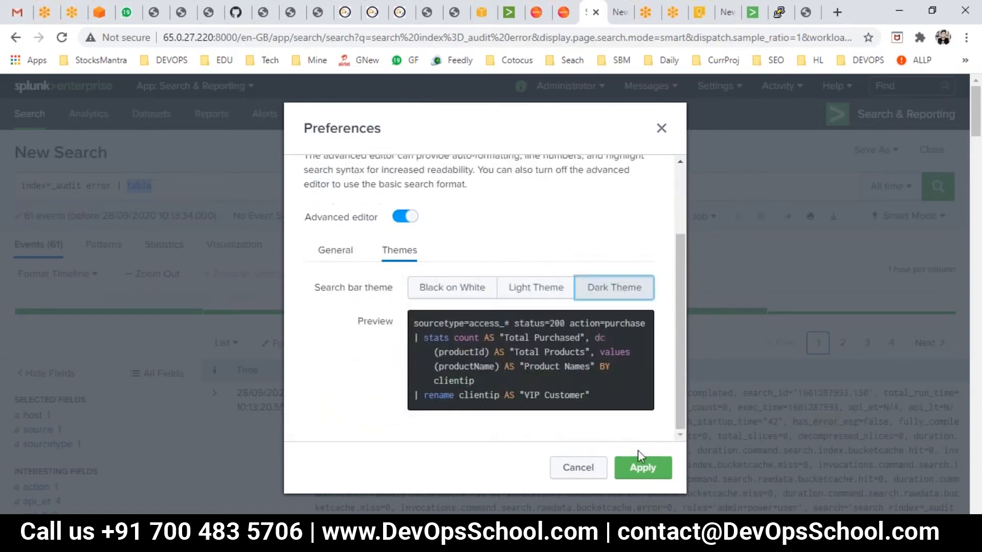
pyautogui.click(661, 477)
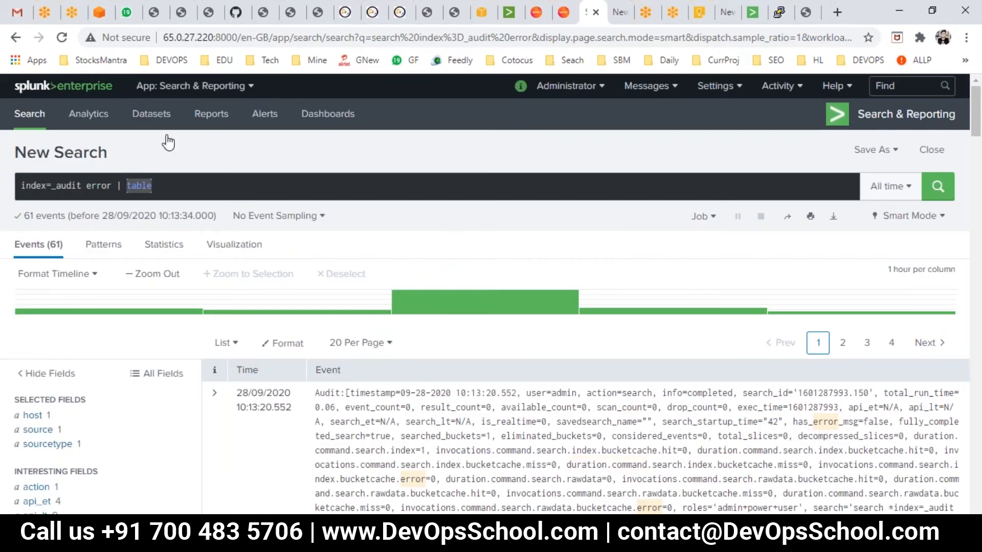
# - Reopen the SPL Editor preferences and set the search bar theme back to Black on White, applying it
pyautogui.click(198, 186)
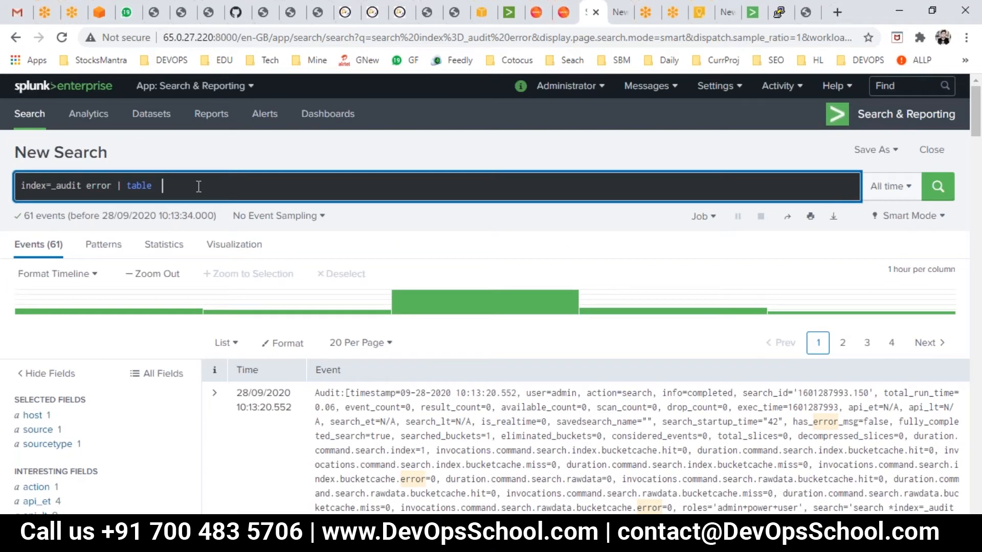
pyautogui.click(542, 86)
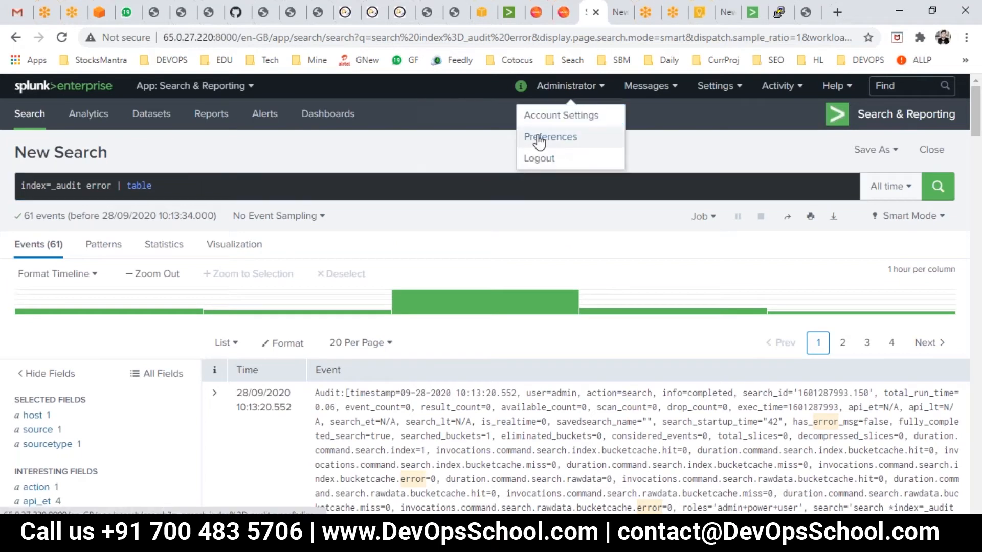
pyautogui.click(539, 138)
pyautogui.scroll(-1, 410, 296)
pyautogui.scroll(1, 393, 230)
pyautogui.click(389, 212)
pyautogui.scroll(-2, 478, 351)
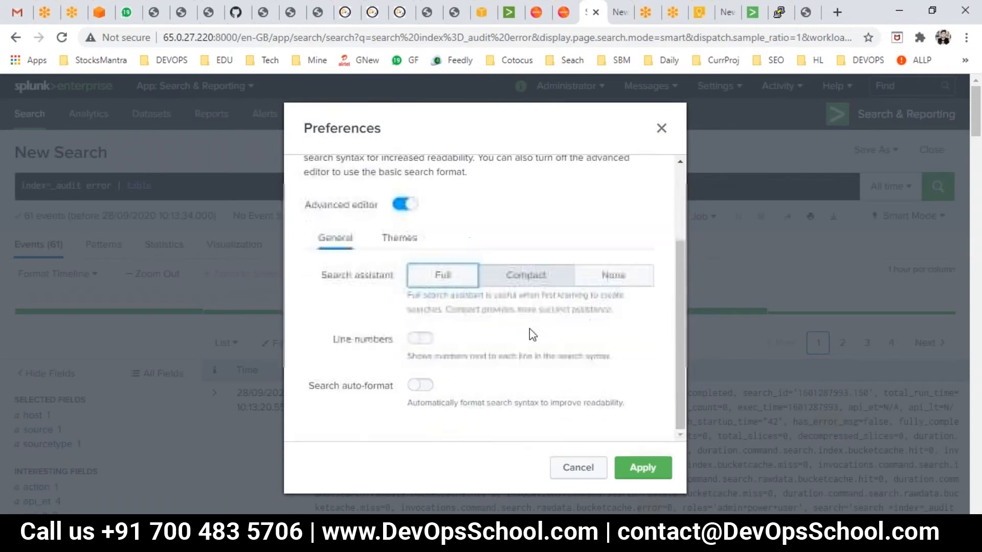
pyautogui.click(400, 238)
pyautogui.scroll(2, 454, 248)
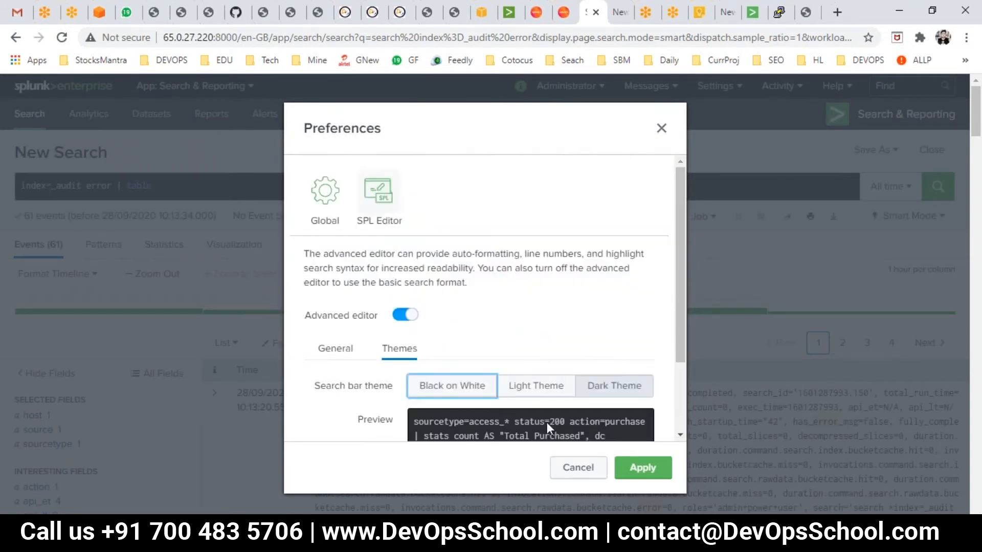
pyautogui.click(537, 386)
pyautogui.scroll(-2, 537, 386)
pyautogui.click(644, 472)
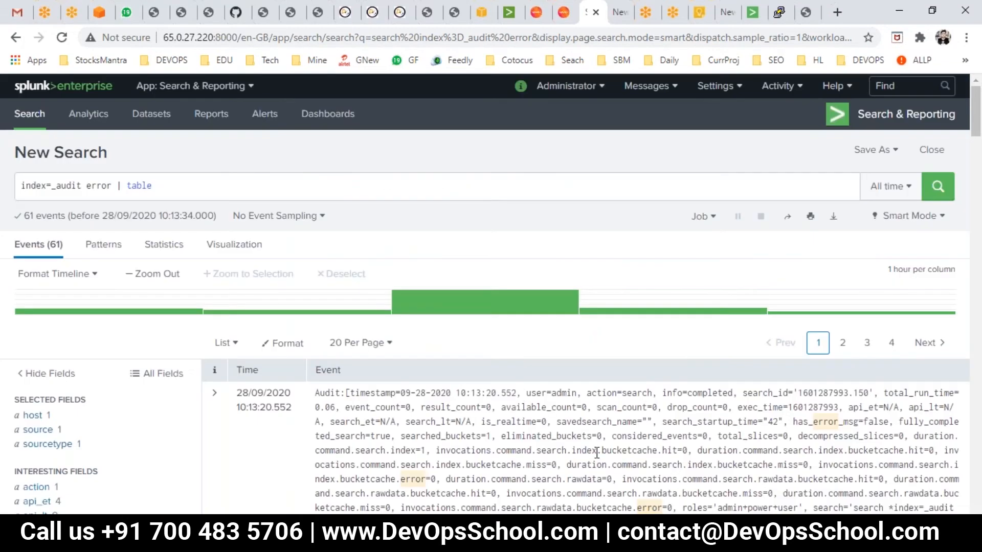
# - Switch to the PowerPoint deck and page through the syntax colouring and Creating a Table slides
pyautogui.moveTo(619, 542)
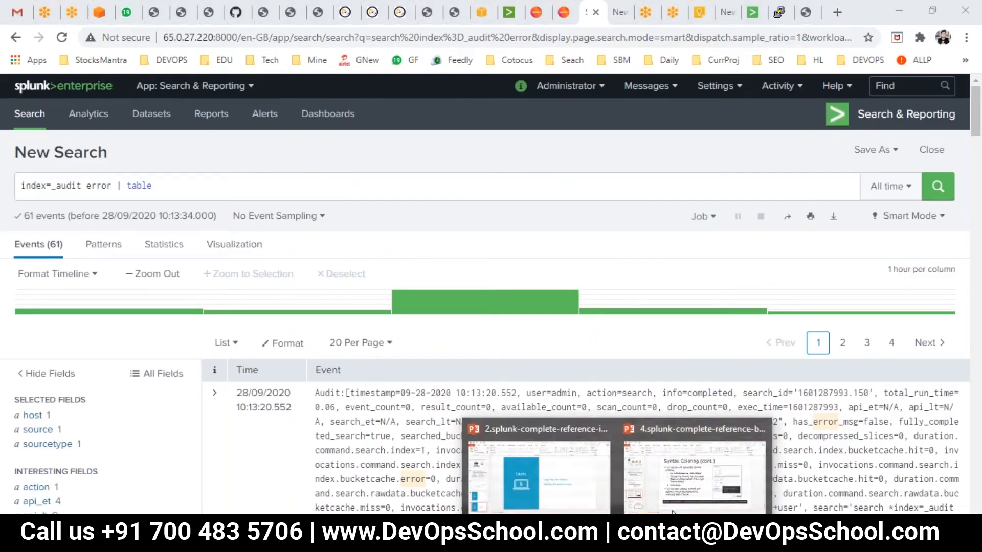
pyautogui.click(703, 491)
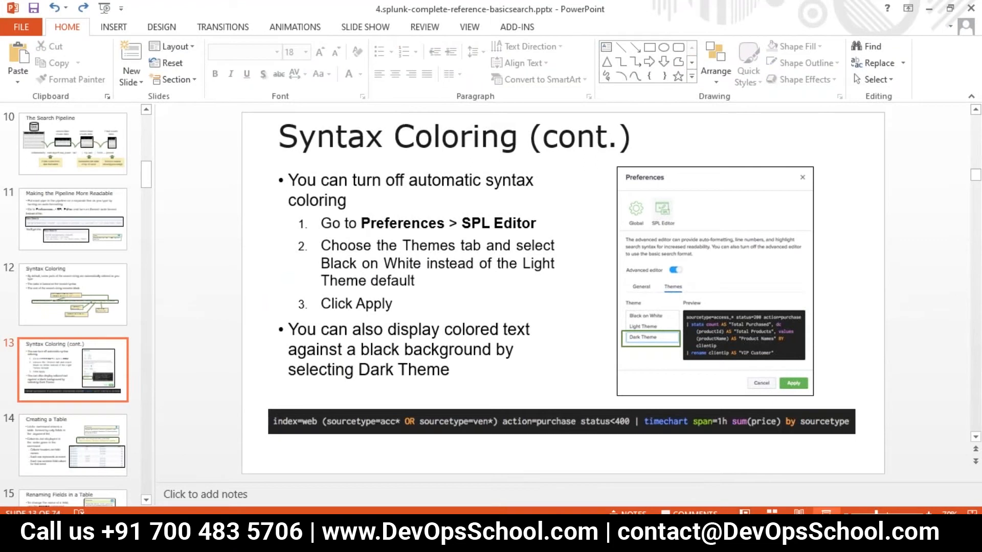
pyautogui.click(824, 511)
pyautogui.click(566, 344)
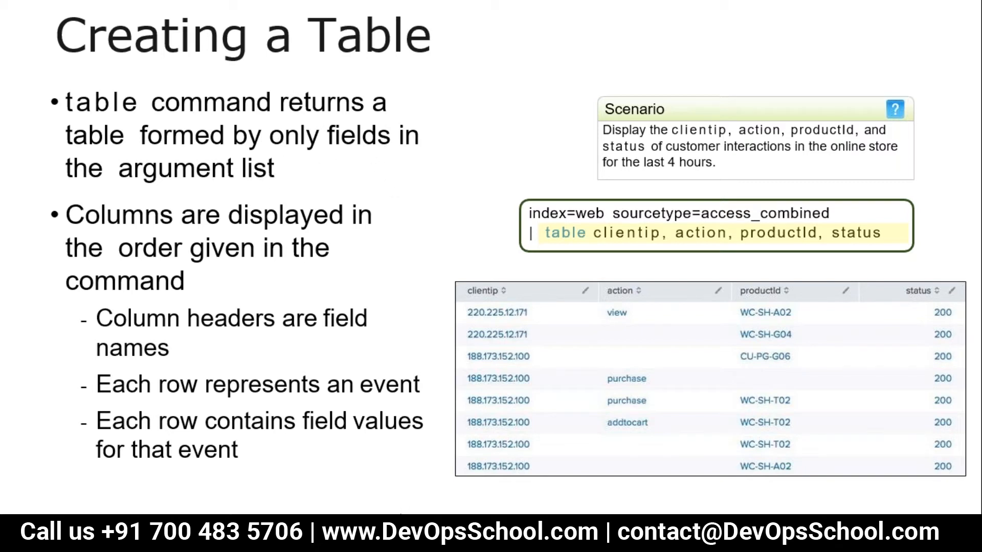
pyautogui.click(338, 364)
pyautogui.press('Escape')
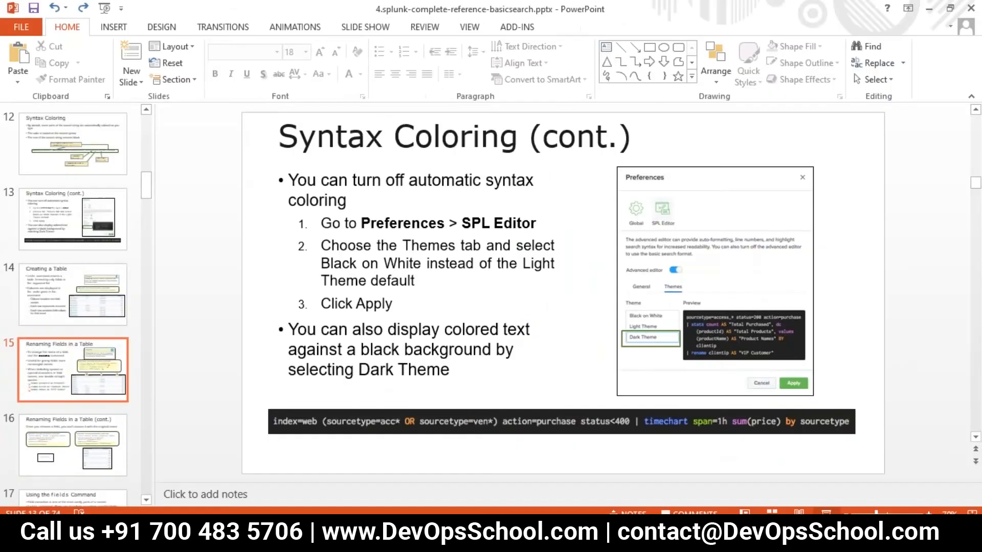
# - Return to Splunk, clear the whole search bar and run the empty search
pyautogui.click(318, 469)
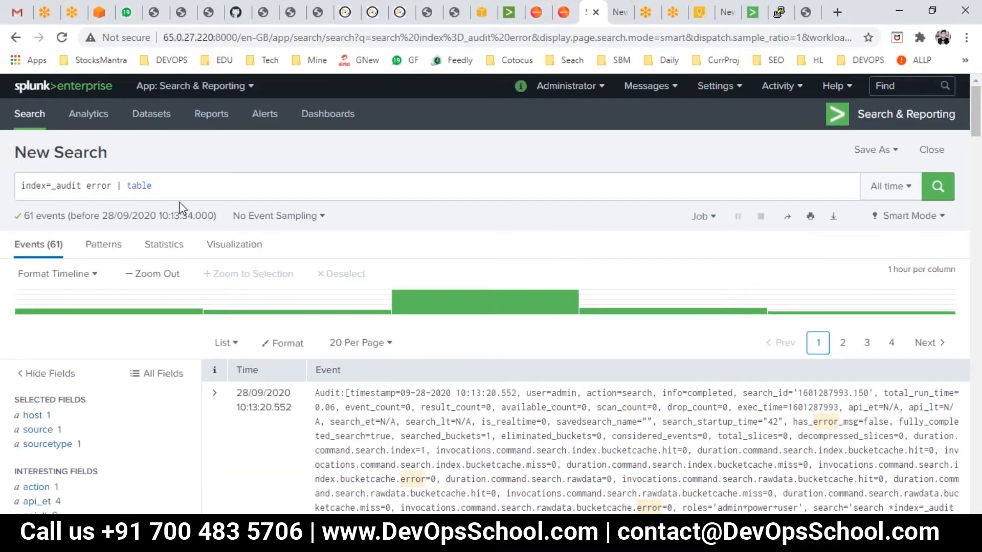
pyautogui.moveTo(192, 184); pyautogui.dragTo(49, 146)
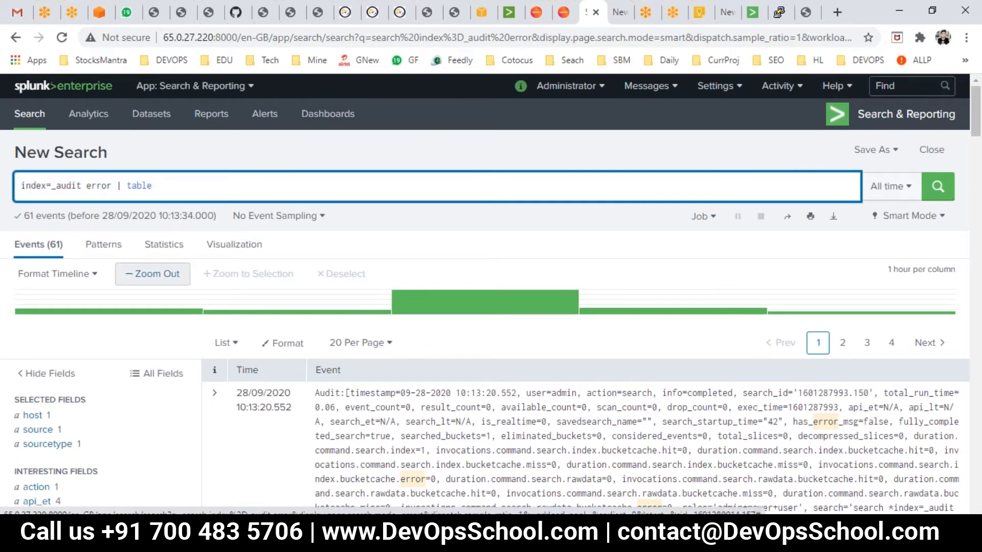
pyautogui.press('BackSpace')
pyautogui.press('BackSpace')
pyautogui.press('BackSpace')
pyautogui.press('BackSpace')
pyautogui.press('BackSpace')
pyautogui.press('BackSpace')
pyautogui.press('BackSpace')
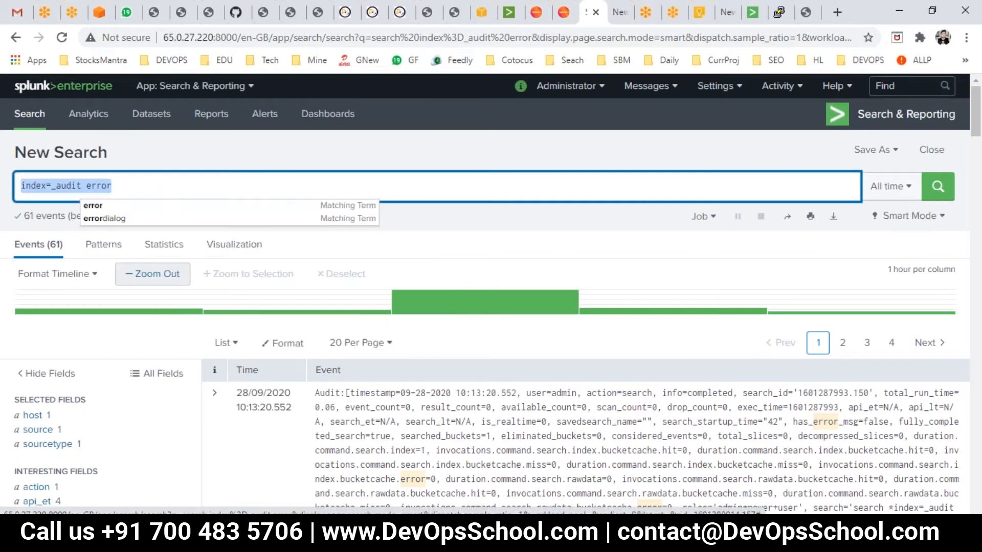
pyautogui.hotkey('ctrl', 'a')
pyautogui.press('BackSpace')
pyautogui.write('i')
pyautogui.press('BackSpace')
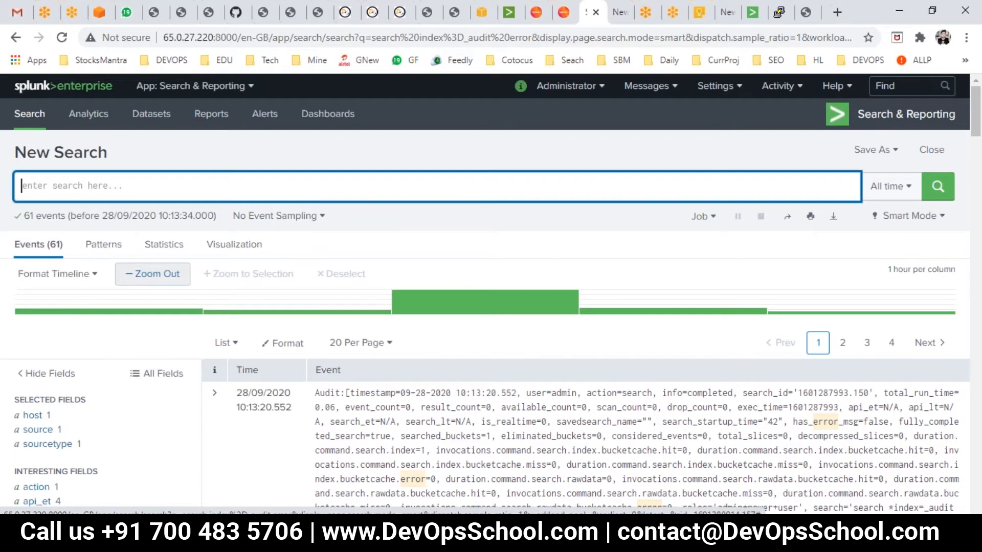
pyautogui.click(932, 193)
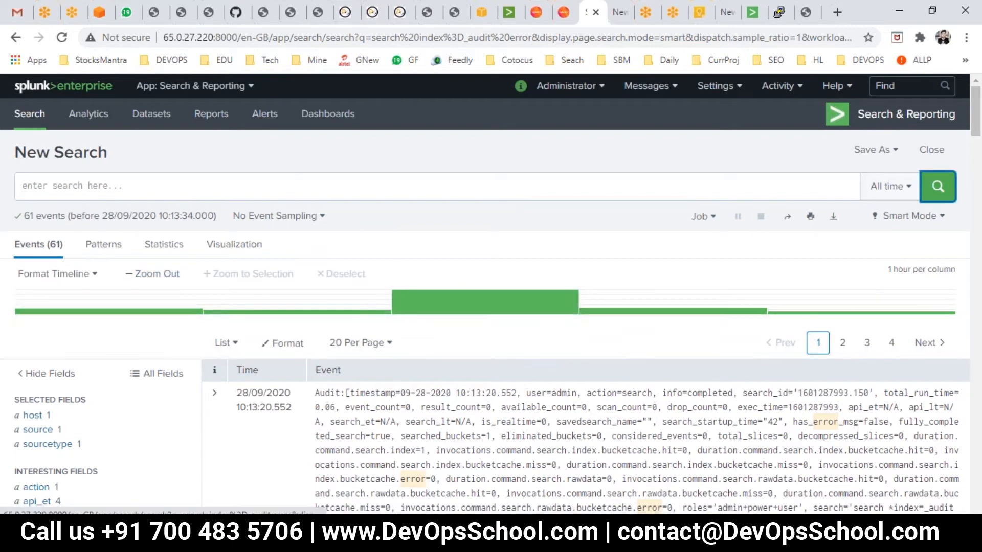
# - Examine the values of the sourcetype field in the fields sidebar
pyautogui.click(40, 445)
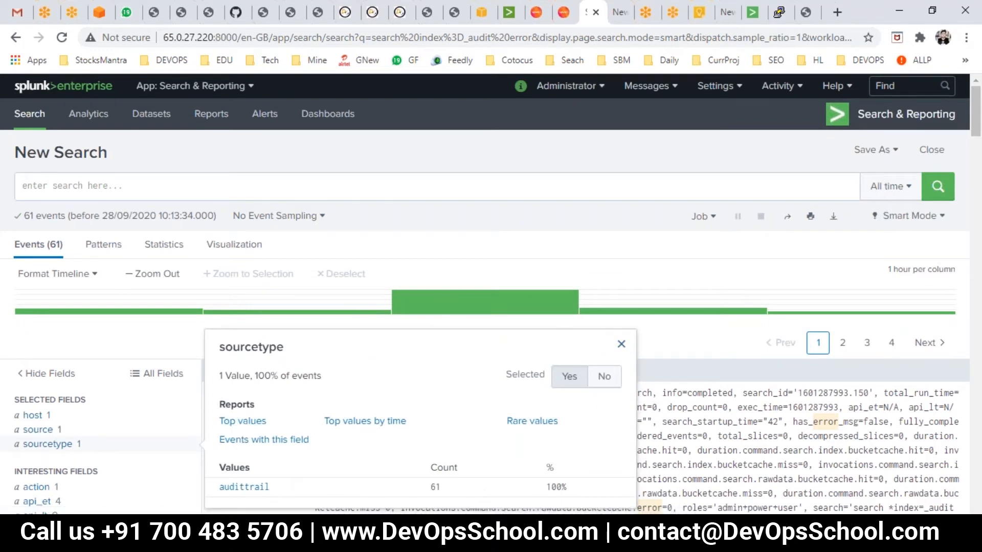
pyautogui.moveTo(271, 489); pyautogui.dragTo(217, 485)
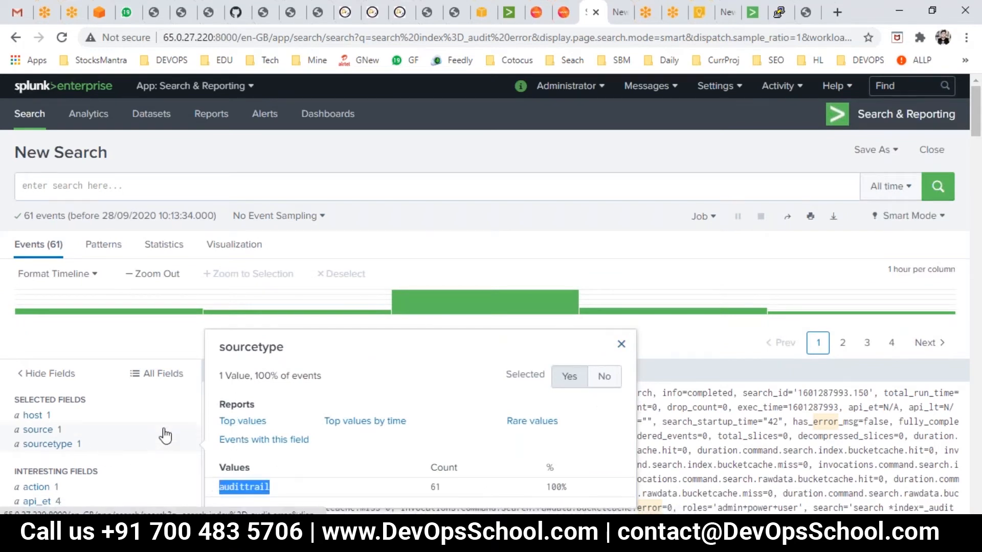
pyautogui.click(622, 343)
# - Start typing sour in the search bar
pyautogui.click(74, 177)
pyautogui.click(77, 181)
pyautogui.write('sour')
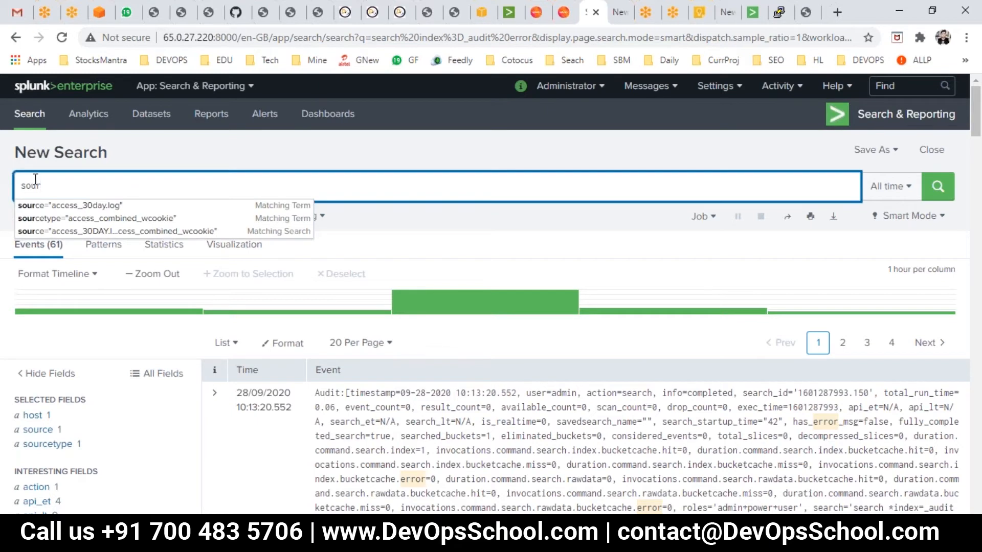
# - Reopen the sourcetype field summary and scroll through the listed events
pyautogui.click(51, 444)
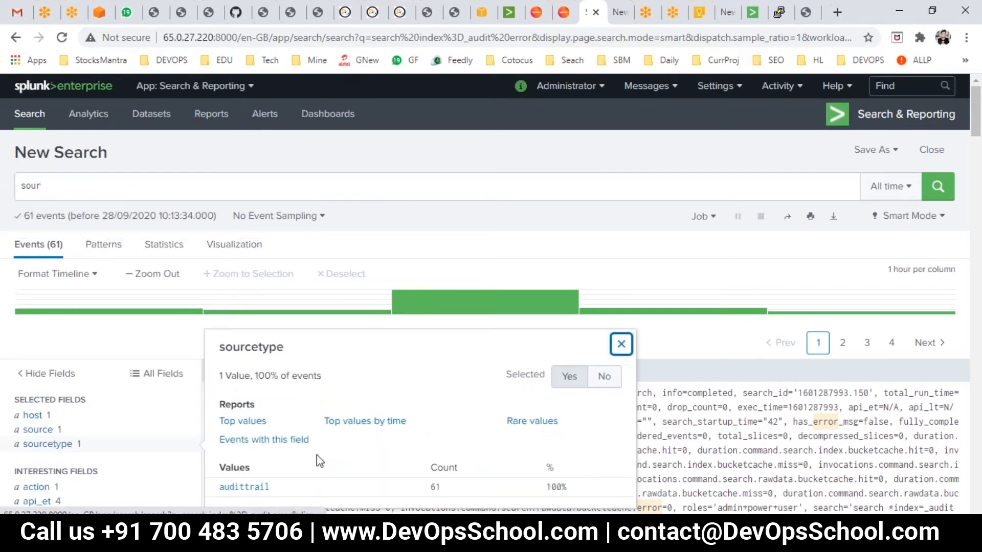
pyautogui.scroll(-3, 317, 455)
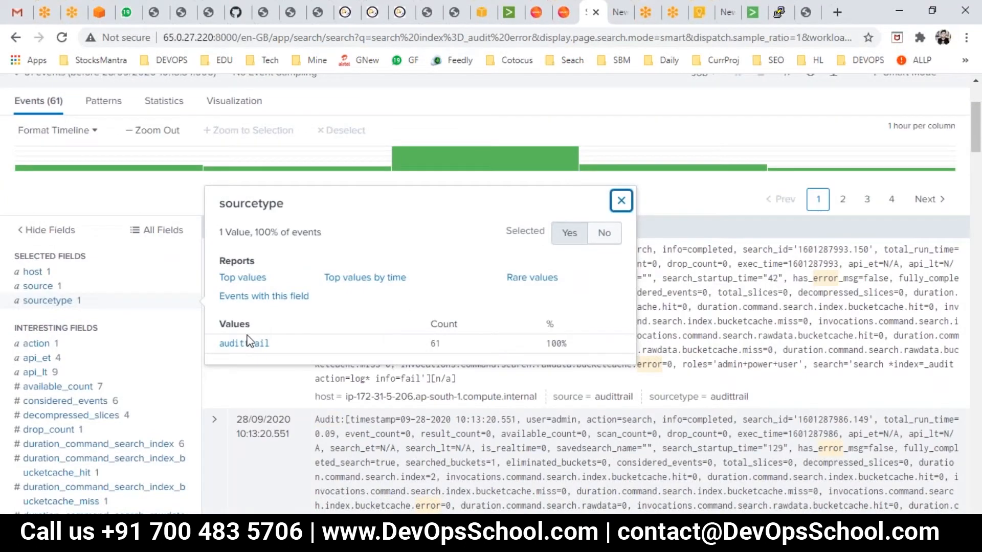
pyautogui.click(177, 283)
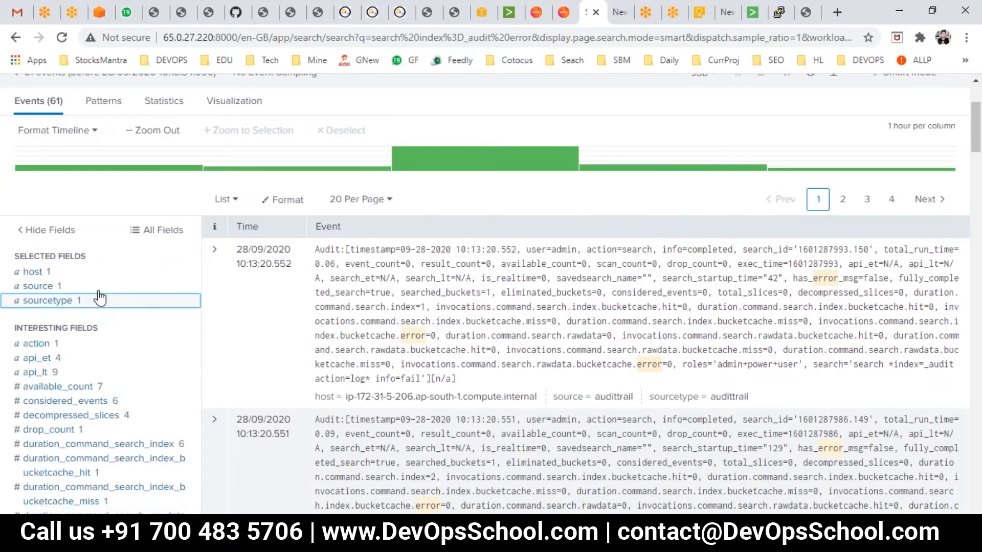
pyautogui.scroll(3, 92, 307)
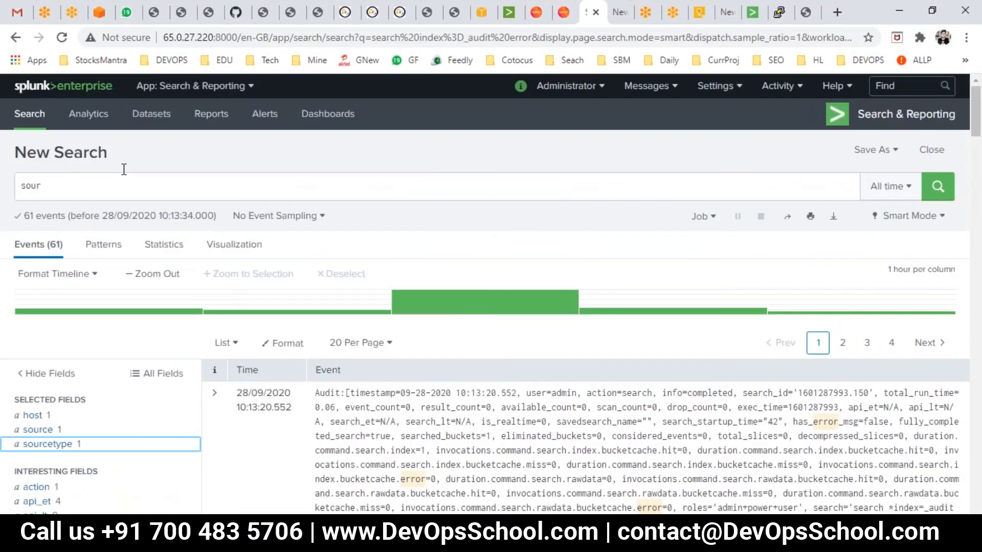
# - Open a new search and, from the Data Summary's Sourcetypes list, search for sourcetype access_combined_wcookie
pyautogui.click(32, 112)
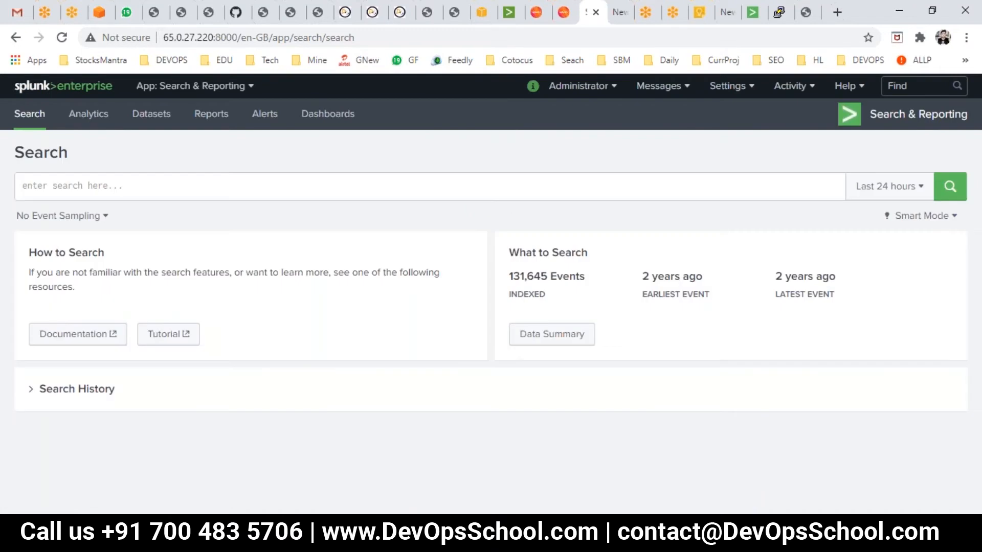
pyautogui.click(552, 334)
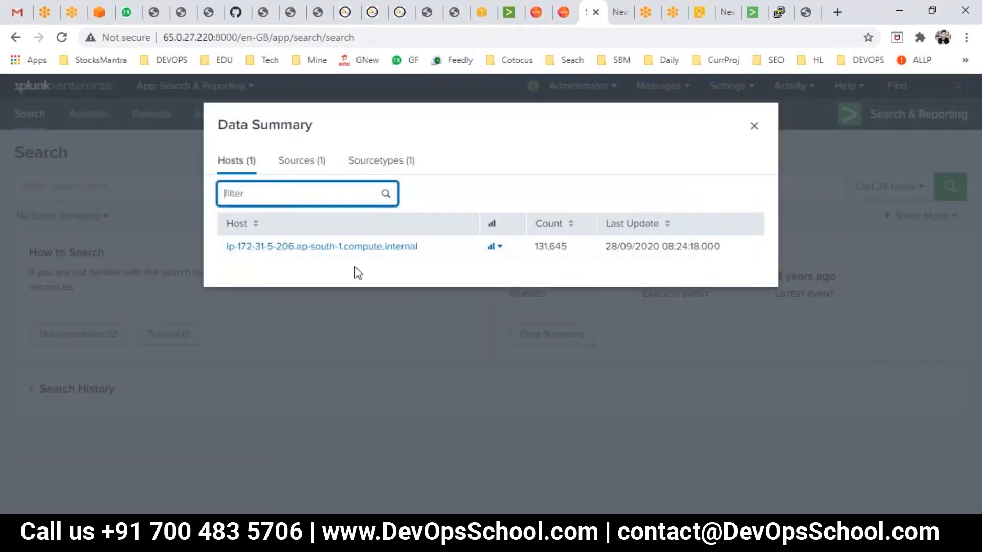
pyautogui.click(377, 163)
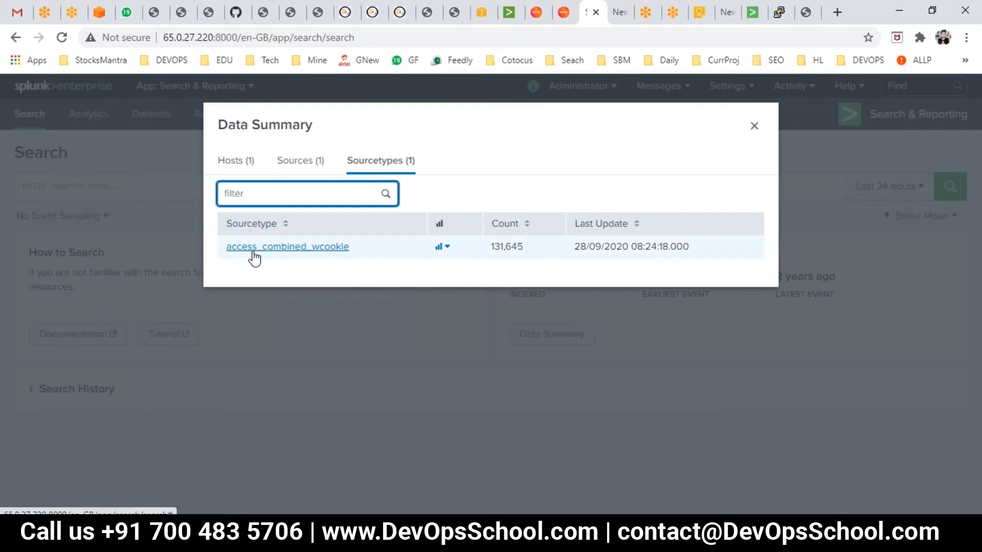
pyautogui.moveTo(351, 247); pyautogui.dragTo(228, 246)
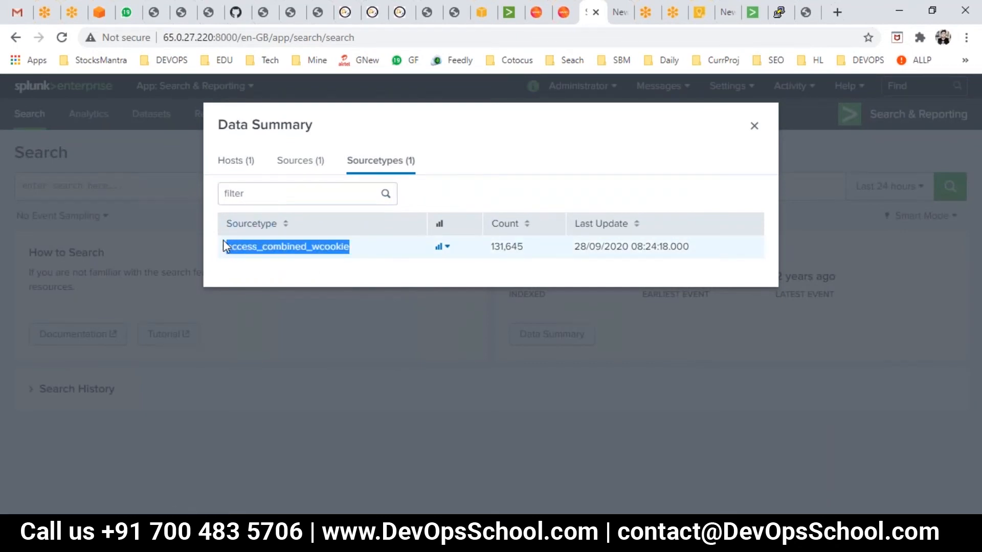
pyautogui.click(279, 252)
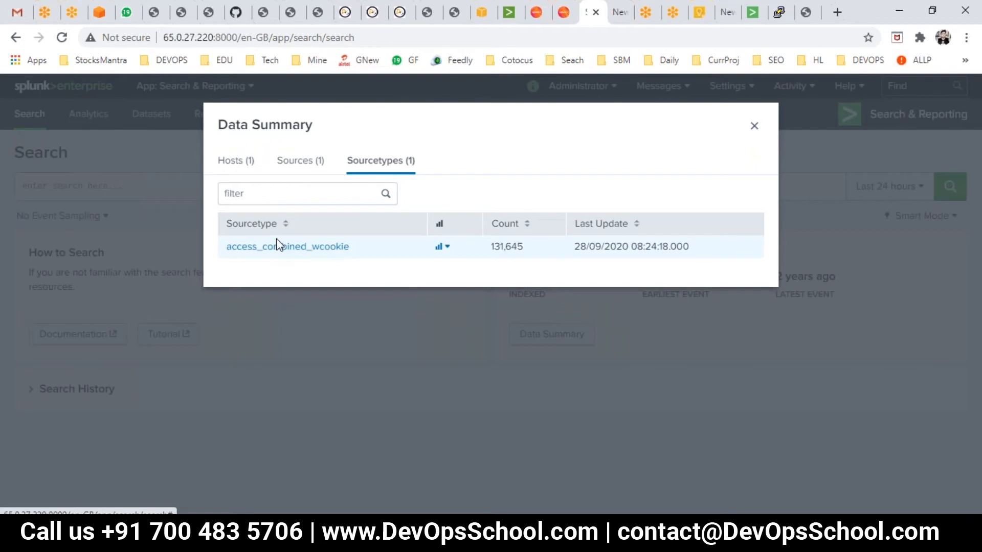
pyautogui.click(275, 249)
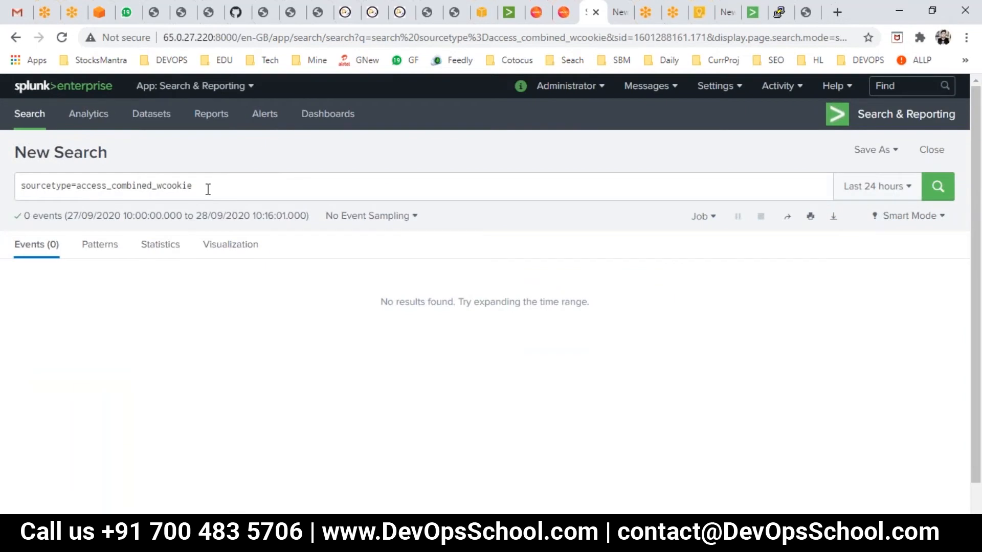
# - Add the term fail to the access_combined_wcookie search and run it
pyautogui.click(210, 183)
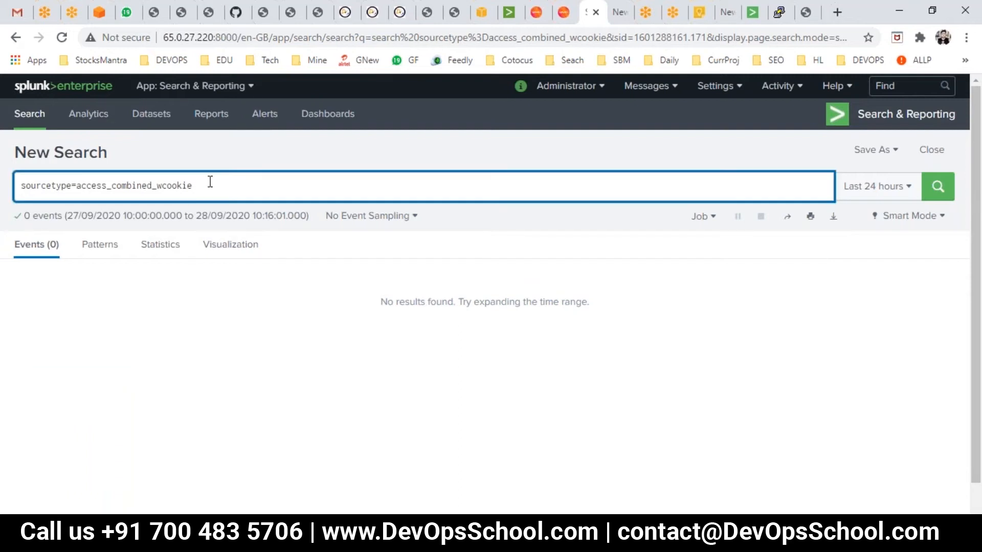
pyautogui.write('fail')
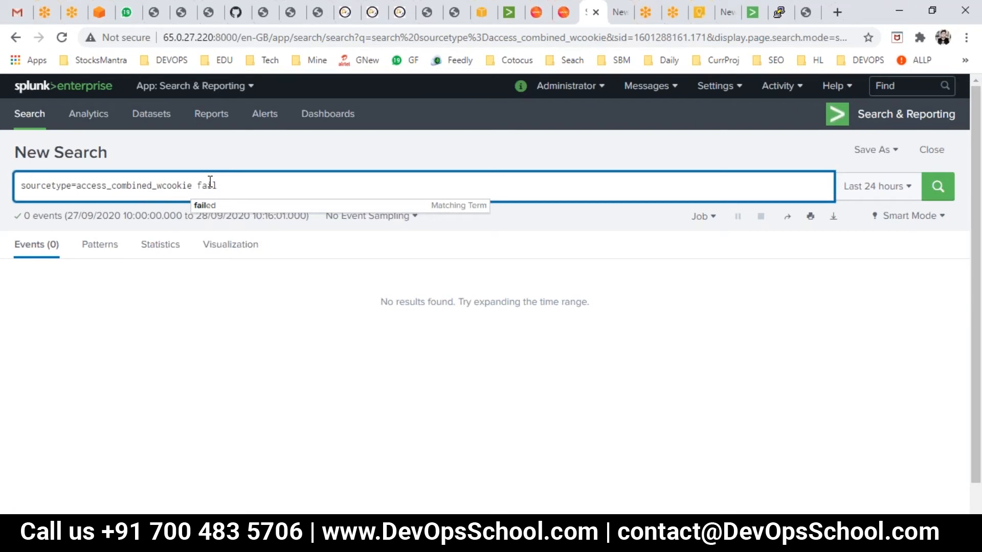
pyautogui.press('Return')
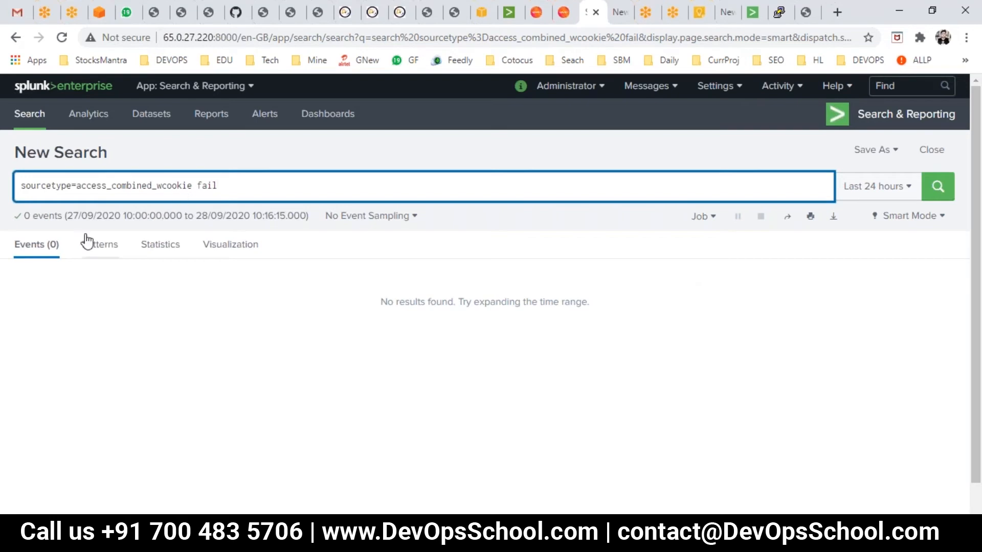
# - Set the search time range to All time and rerun the search
pyautogui.click(912, 187)
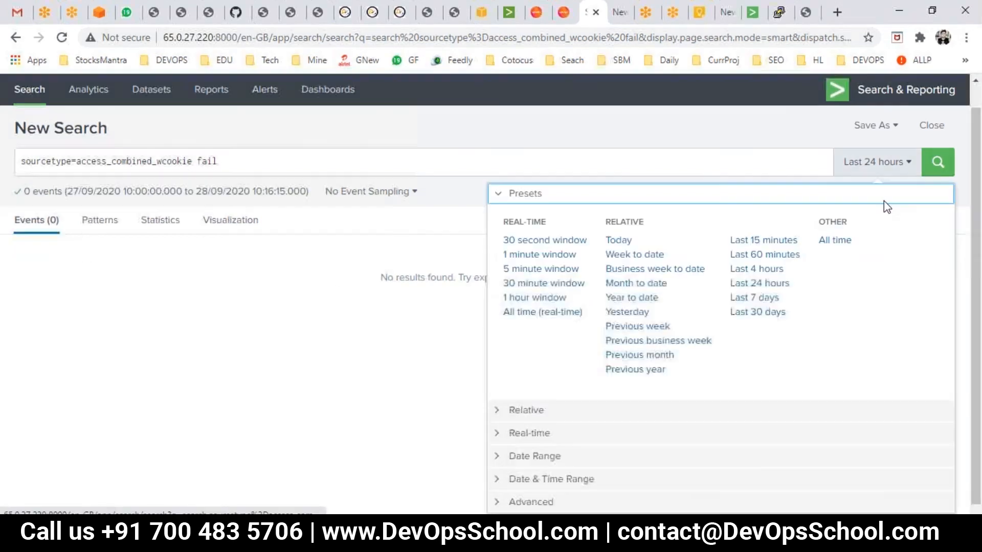
pyautogui.click(831, 241)
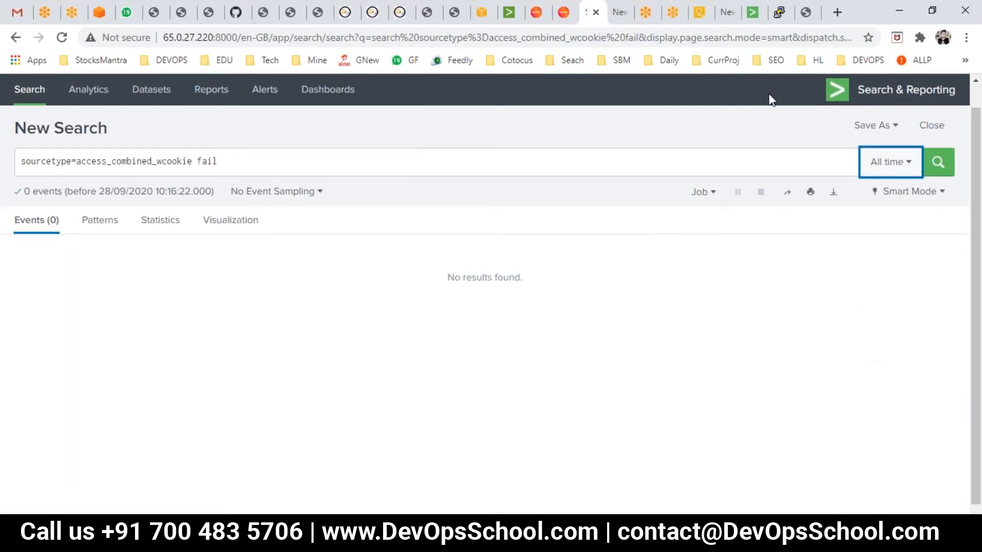
pyautogui.click(277, 159)
pyautogui.press('Return')
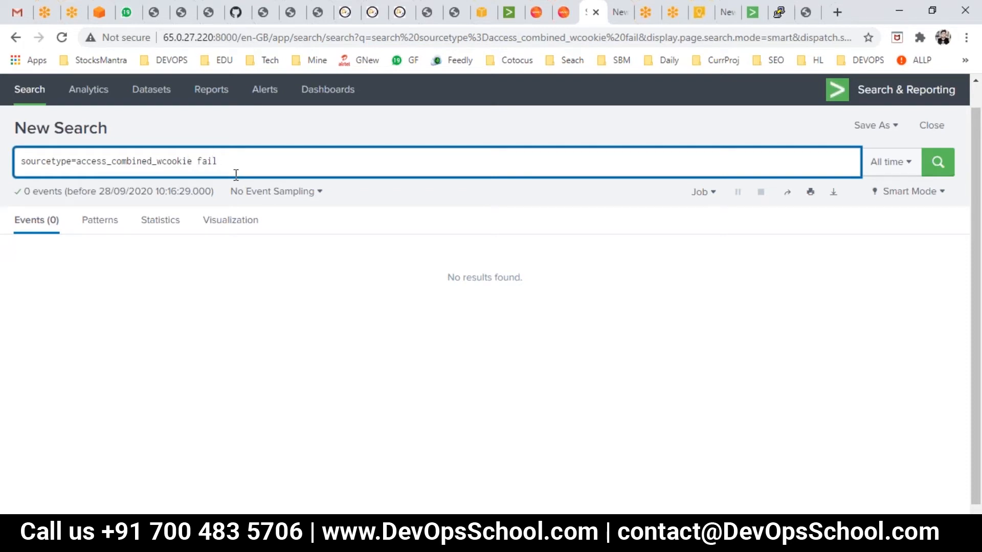
# - Try the term failure, then change it to the wildcard fail* and rerun the search
pyautogui.write('e')
pyautogui.press('Return')
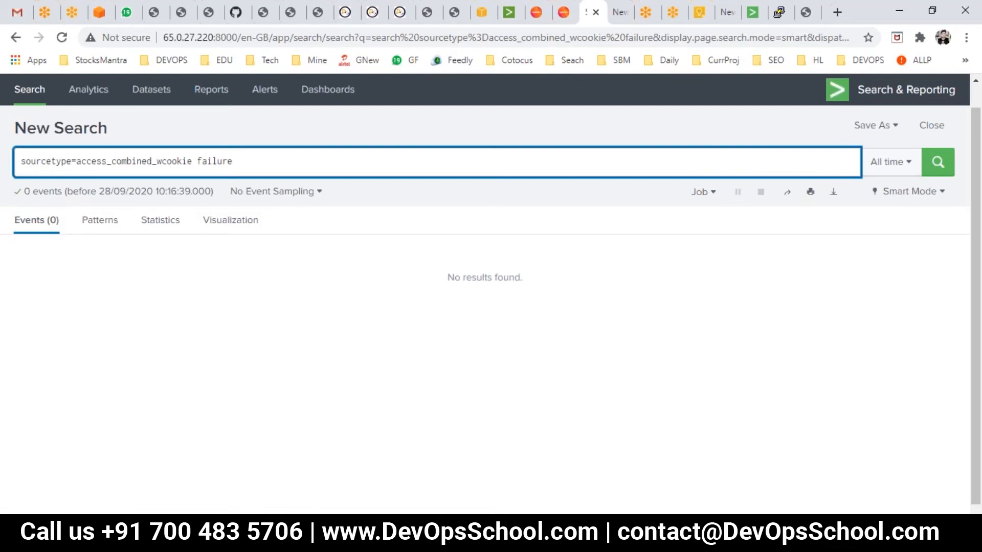
pyautogui.moveTo(217, 162); pyautogui.dragTo(414, 197)
pyautogui.press('Home')
pyautogui.write('*')
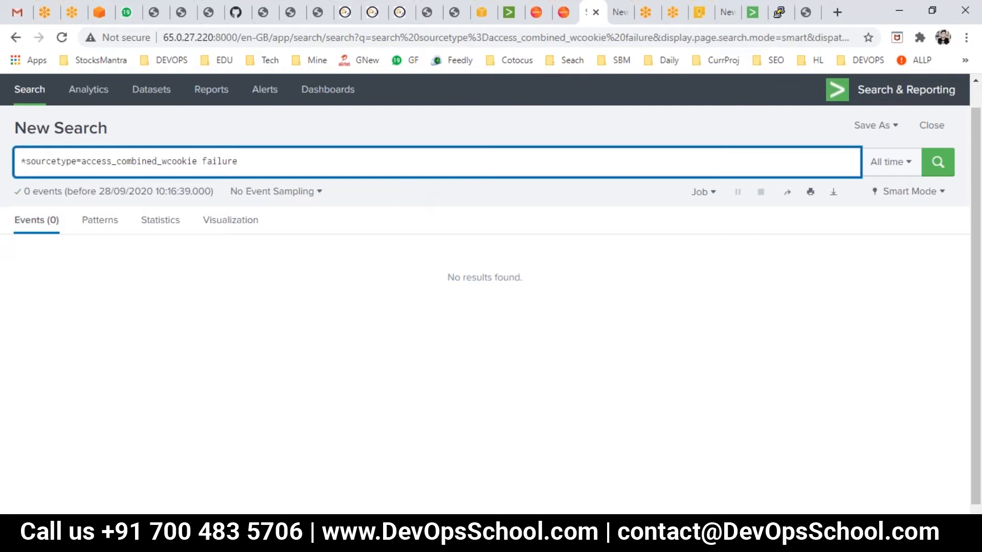
pyautogui.press('BackSpace')
pyautogui.press('Tab')
pyautogui.moveTo(233, 161)
pyautogui.mouseDown()
pyautogui.moveTo(210, 161)
pyautogui.moveTo(218, 161)
pyautogui.mouseUp()
pyautogui.write('*')
pyautogui.press('Return')
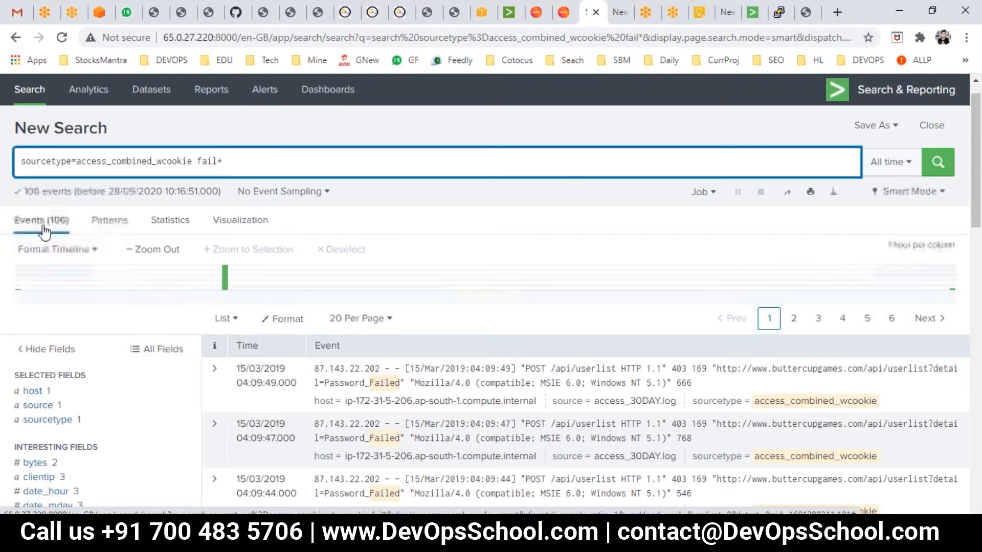
# - Scroll through the events matching fail* in the results list
pyautogui.doubleClick(209, 165)
pyautogui.moveTo(230, 164); pyautogui.dragTo(211, 161)
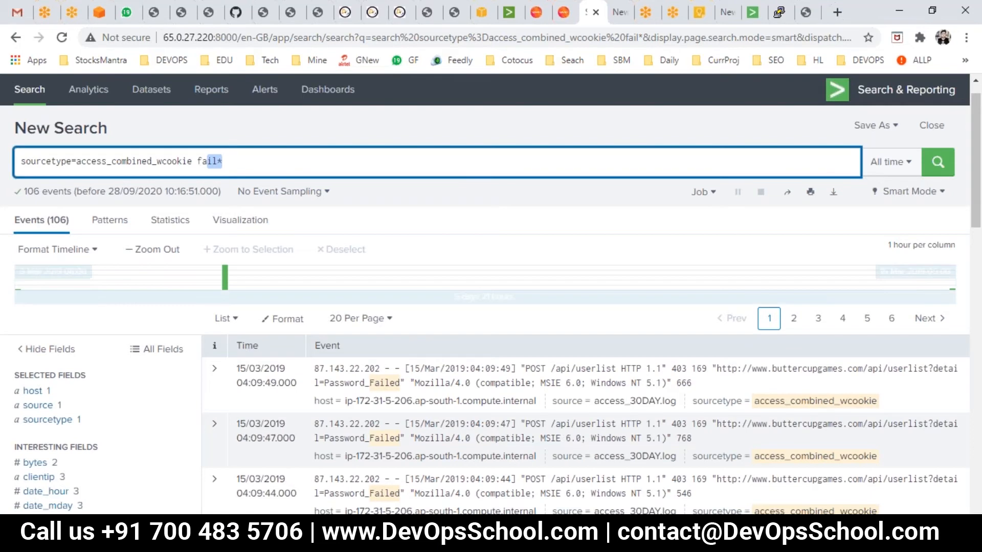
pyautogui.scroll(-1, 389, 308)
pyautogui.scroll(-10, 389, 308)
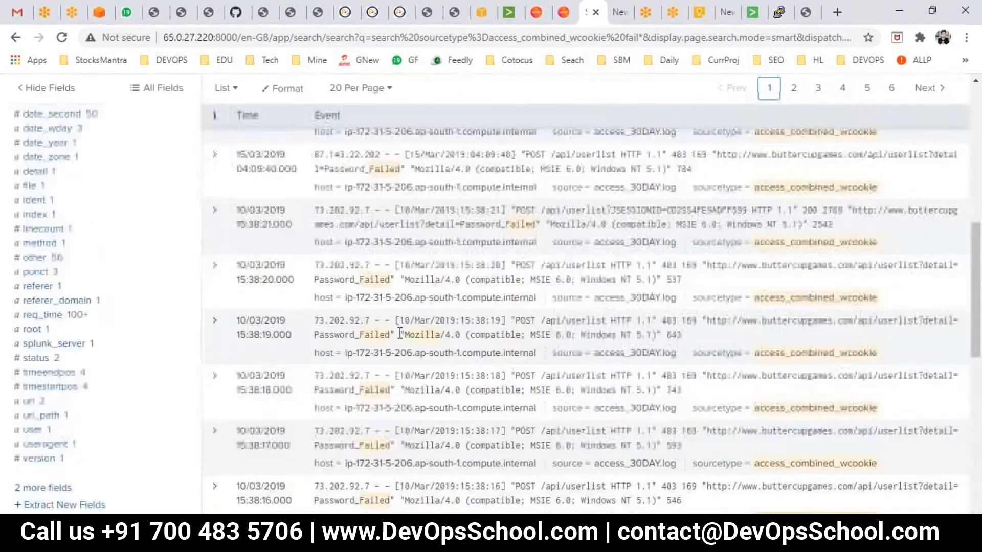
pyautogui.scroll(12, 294, 270)
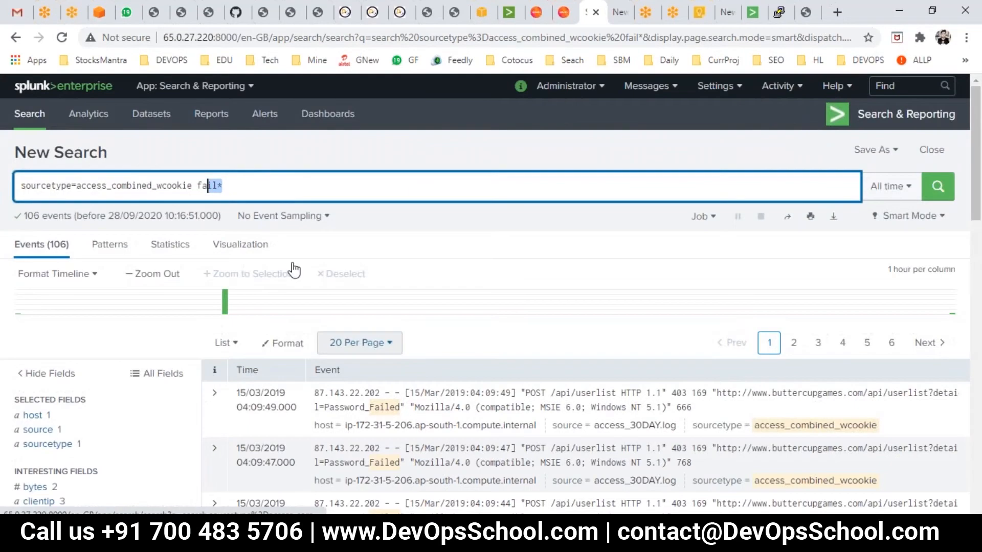
# - Replace fail* with the term error and run the search
pyautogui.click(246, 181)
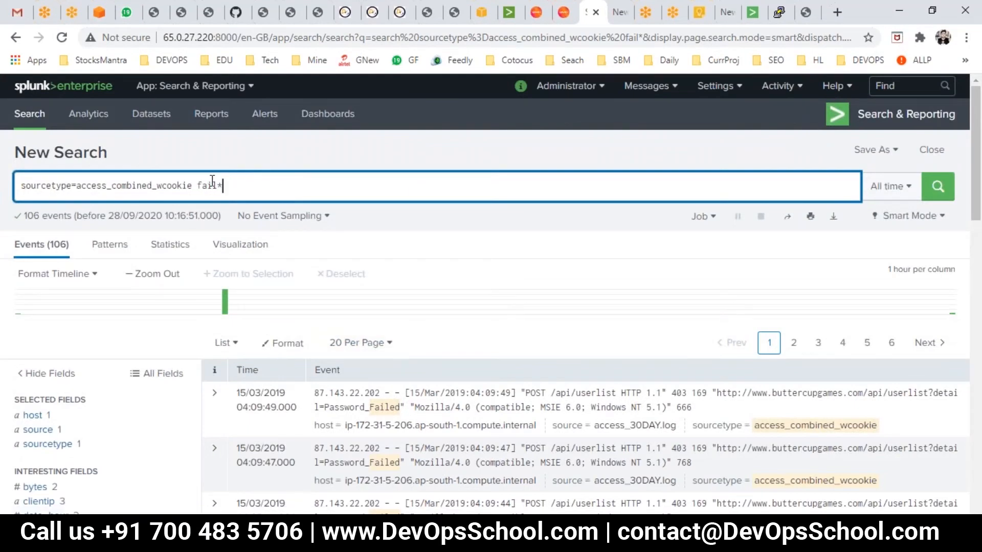
pyautogui.hotkey('shift', 'Left')
pyautogui.hotkey('shift', 'Left')
pyautogui.hotkey('shift', 'Left')
pyautogui.hotkey('shift', 'Left')
pyautogui.hotkey('shift', 'Left')
pyautogui.press('BackSpace')
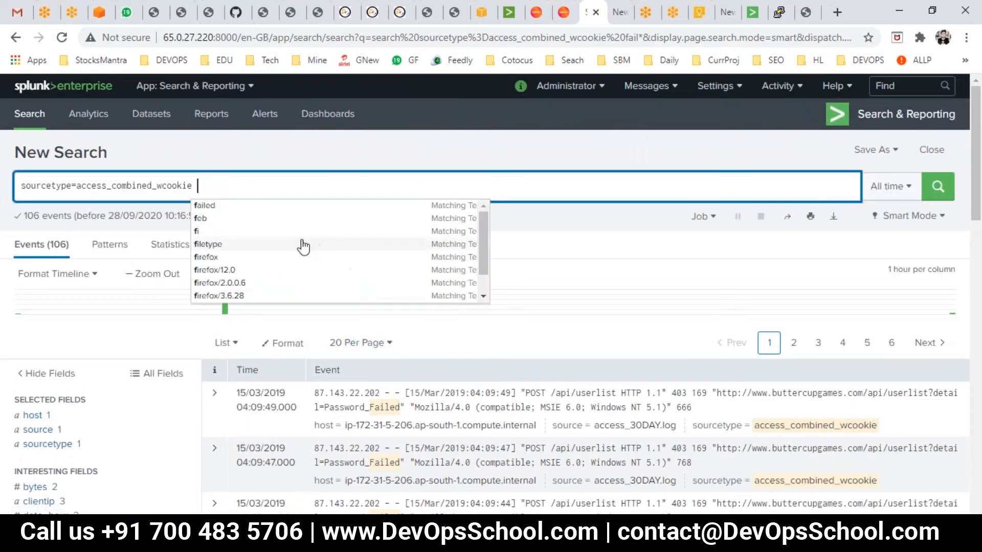
pyautogui.write('error')
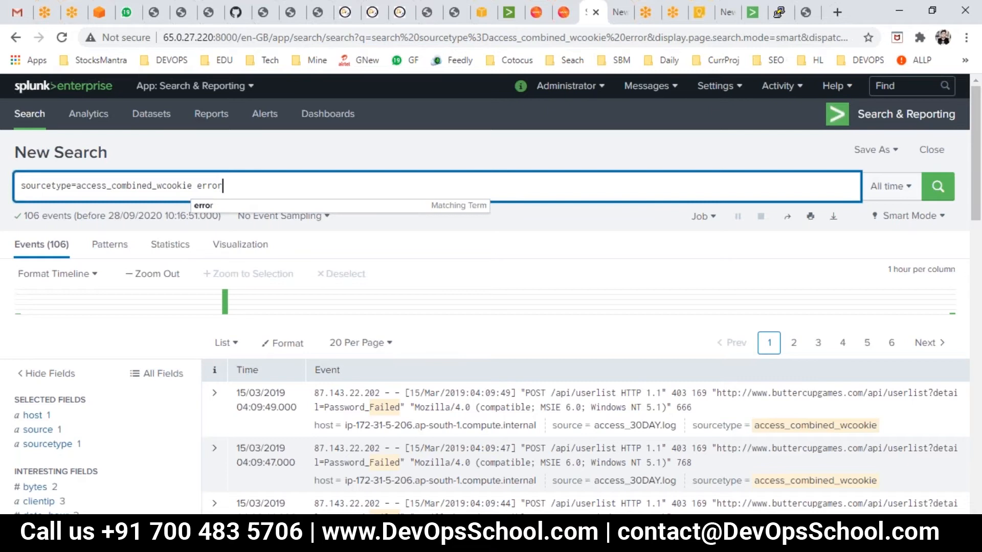
pyautogui.press('Return')
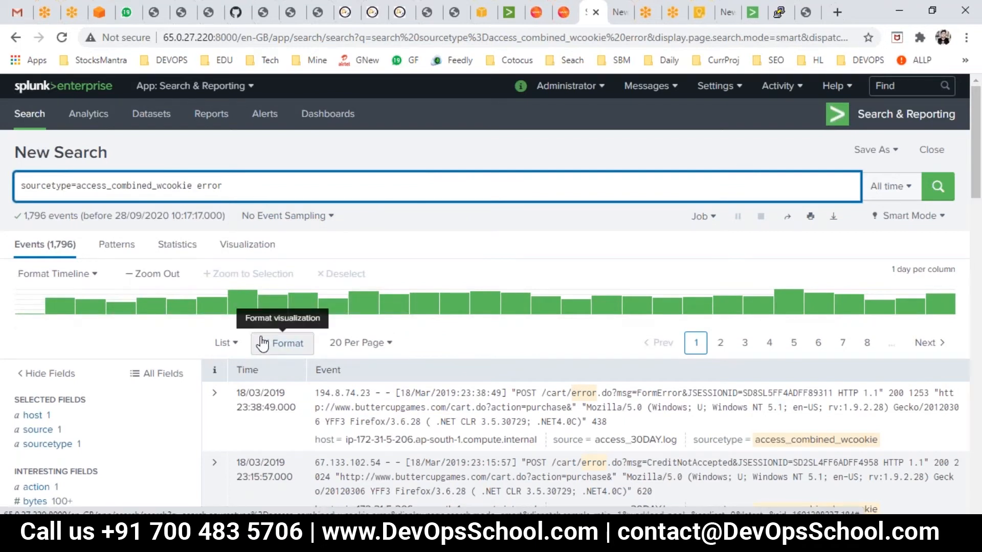
# - Switch to File Explorer's ppt folder and try to open 3.splunk-complete-reference-welcomepage.pptx
pyautogui.scroll(-3, 42, 345)
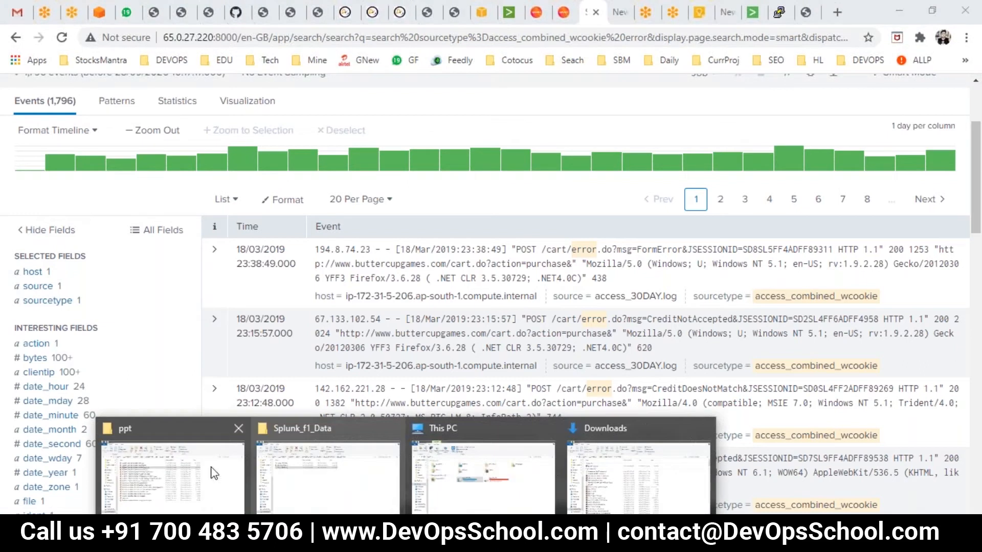
pyautogui.click(186, 468)
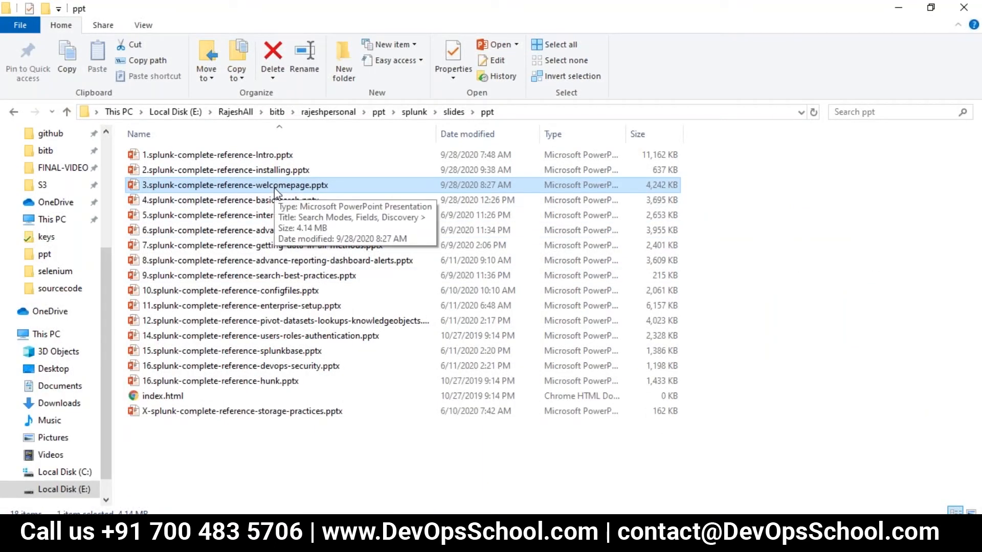
pyautogui.doubleClick(274, 188)
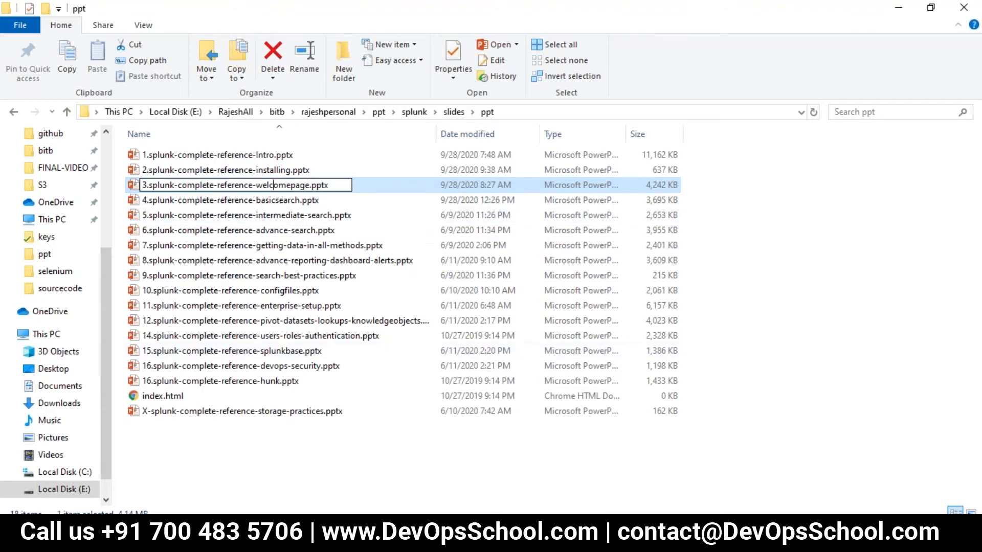
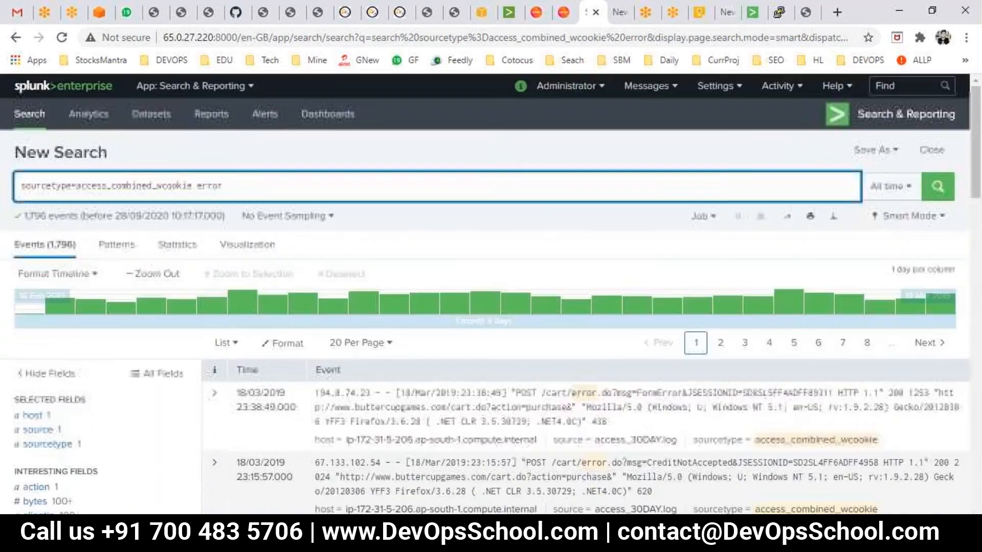
# - Append a table command to the error search for access_combined_wcookie
pyautogui.write('| ')
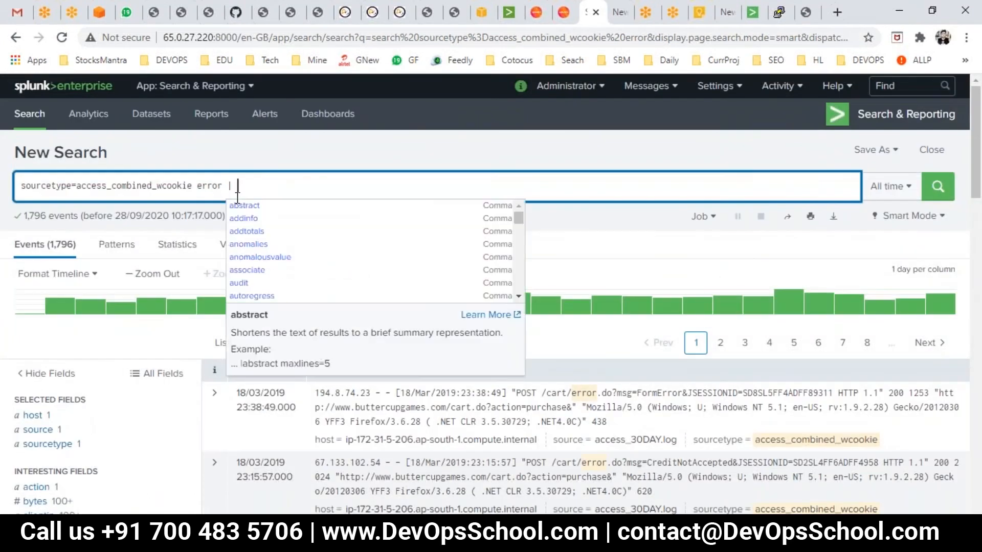
pyautogui.write('table')
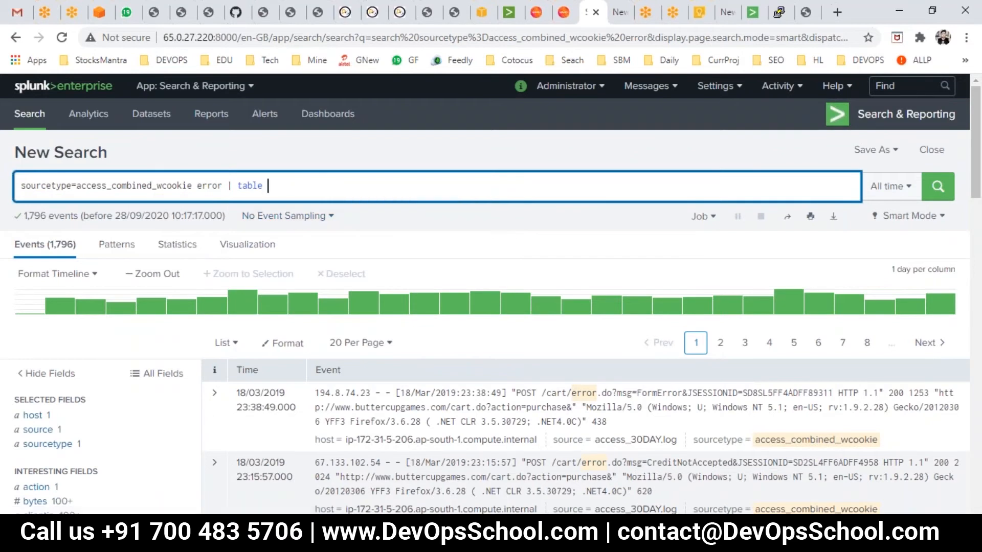
pyautogui.press('BackSpace')
pyautogui.press('BackSpace')
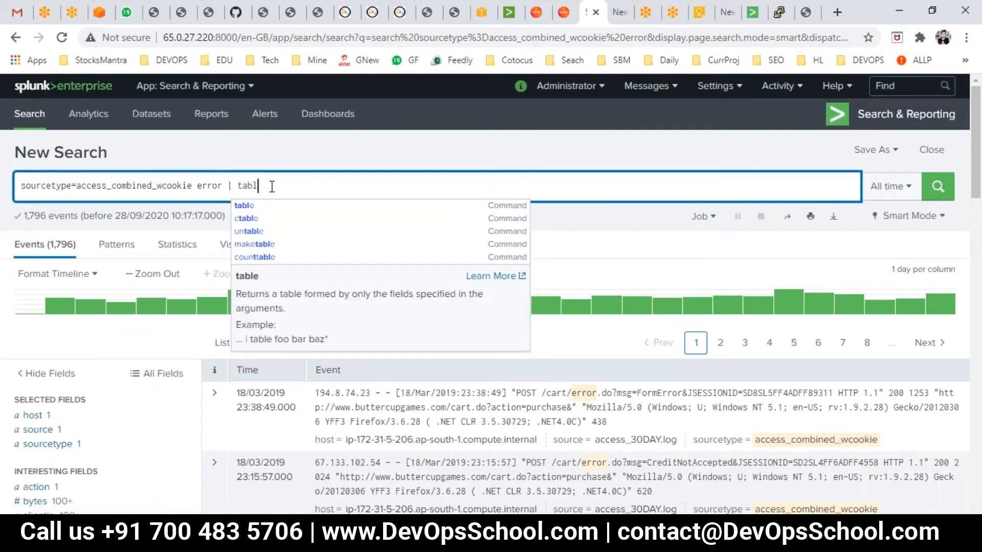
pyautogui.write('e')
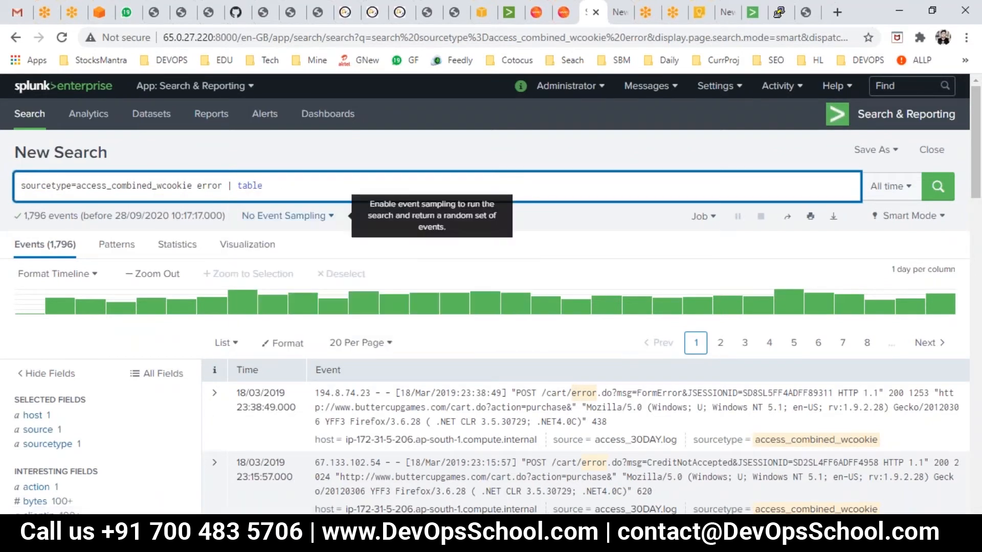
# - Scroll through the field list and events returned by the error search
pyautogui.scroll(-3, 66, 299)
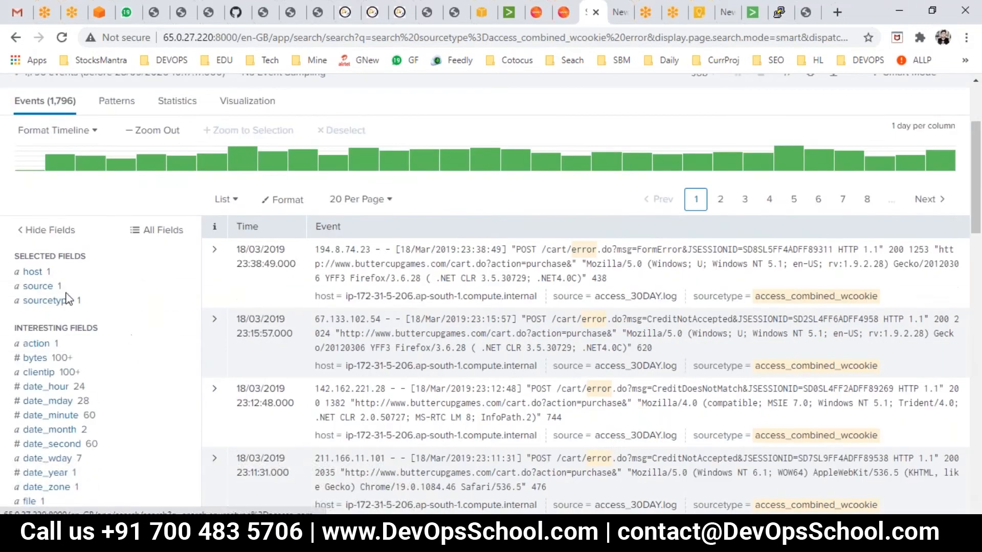
pyautogui.scroll(-3, 46, 281)
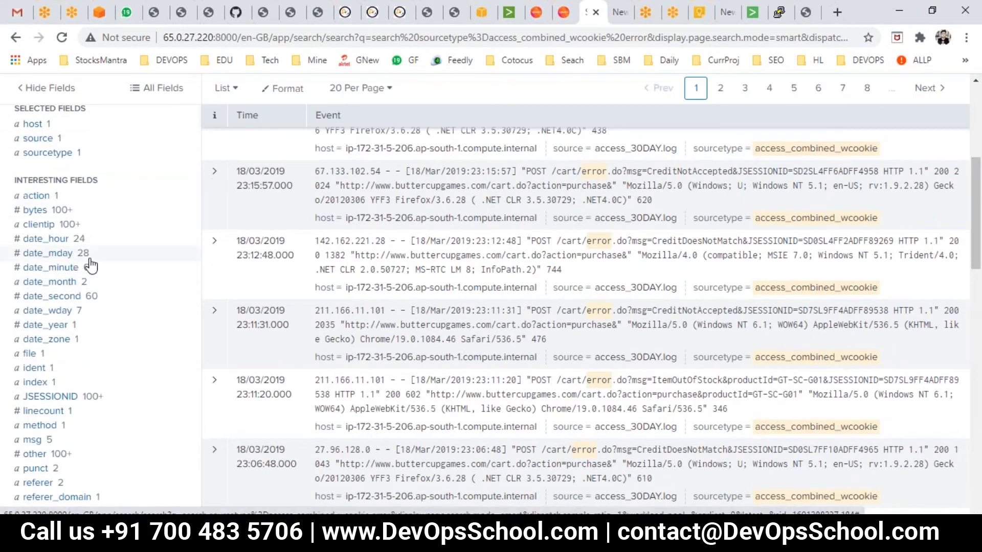
pyautogui.scroll(5, 91, 265)
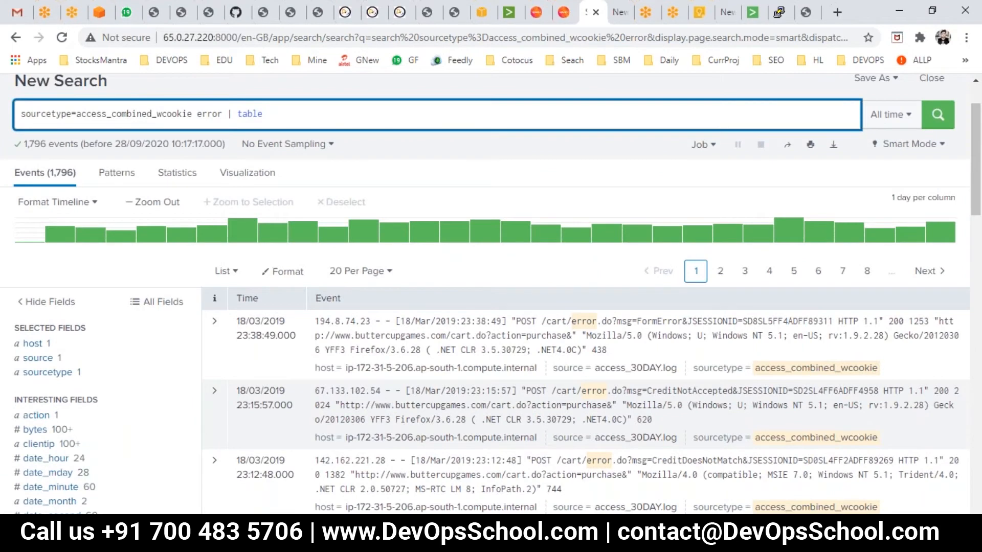
pyautogui.scroll(-4, 490, 294)
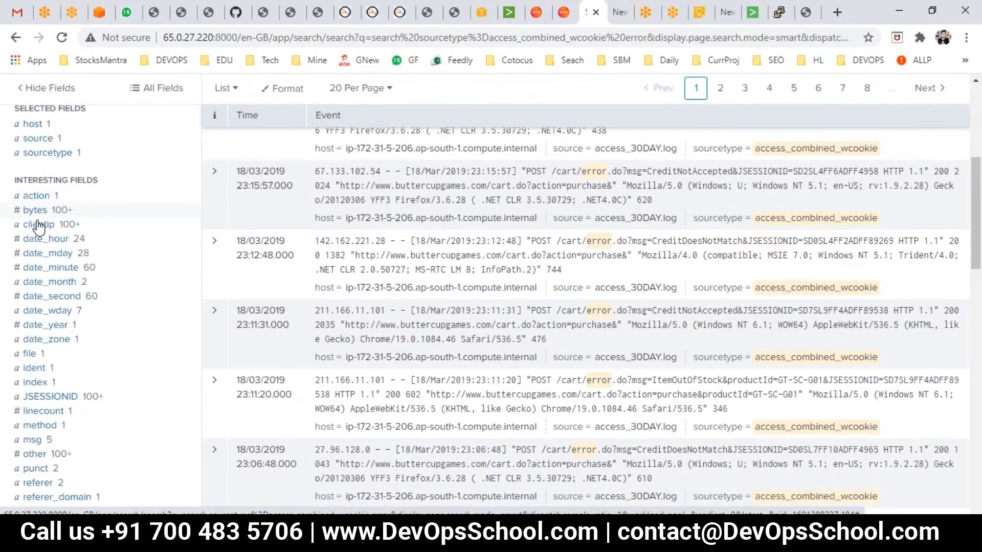
pyautogui.scroll(-1, 40, 286)
pyautogui.scroll(-2, 51, 373)
pyautogui.scroll(-3, 61, 399)
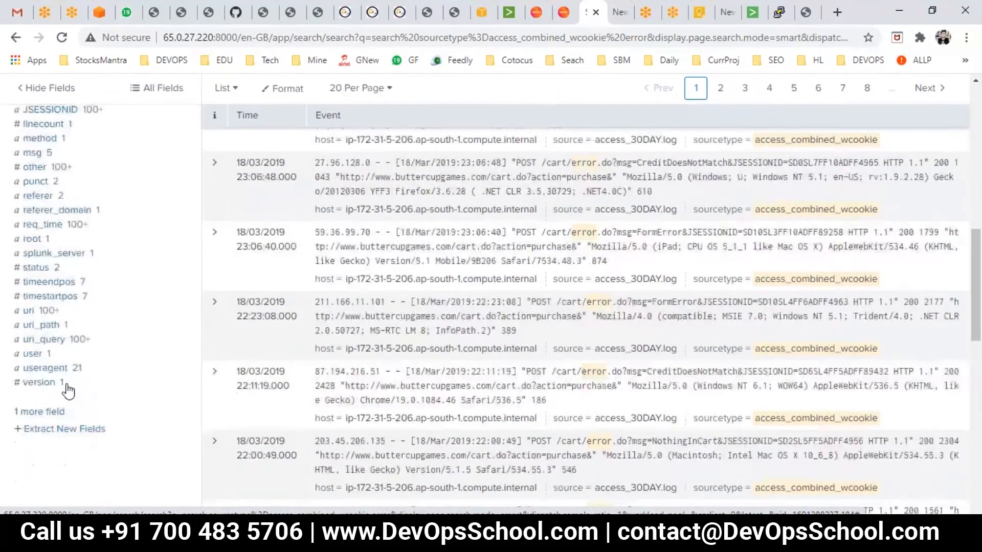
pyautogui.scroll(4, 66, 377)
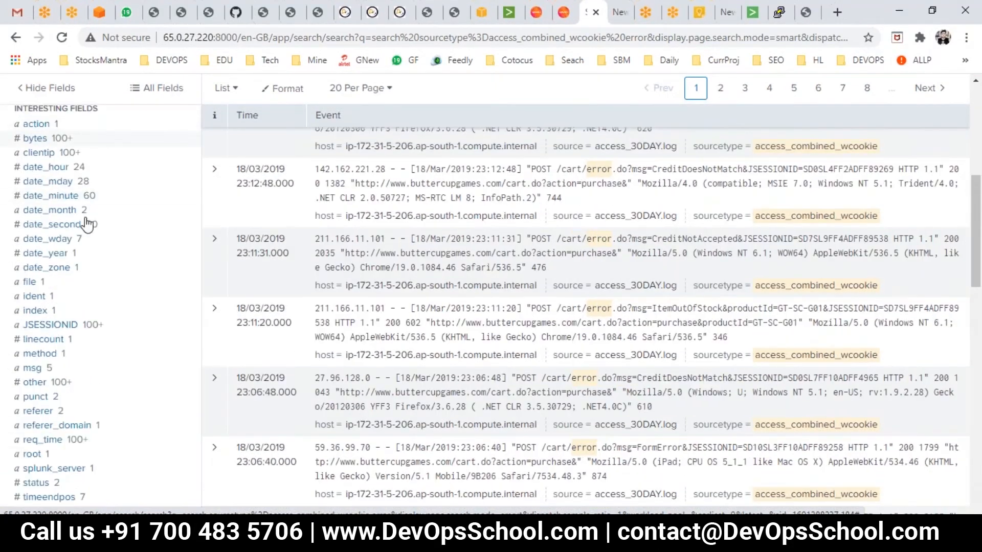
pyautogui.scroll(5, 88, 219)
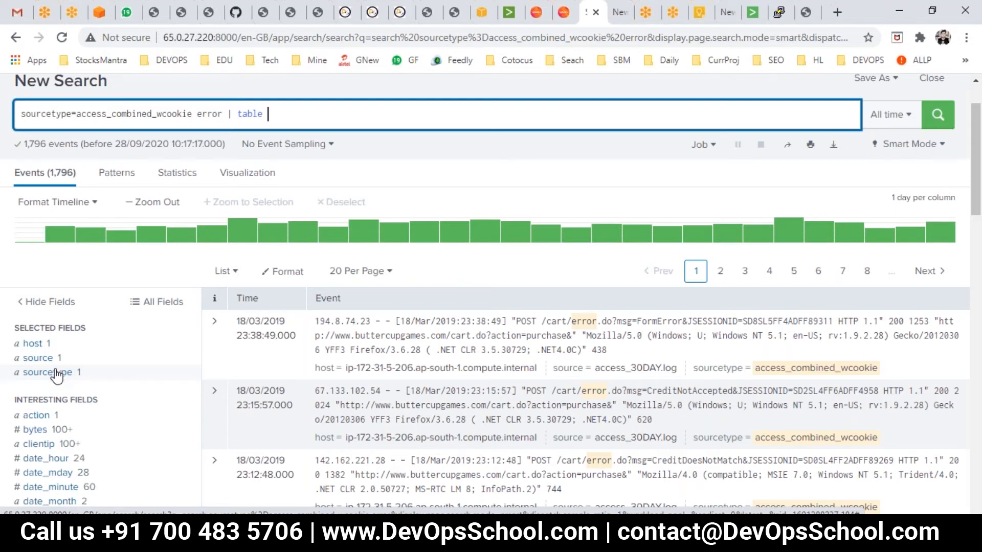
pyautogui.scroll(-2, 56, 376)
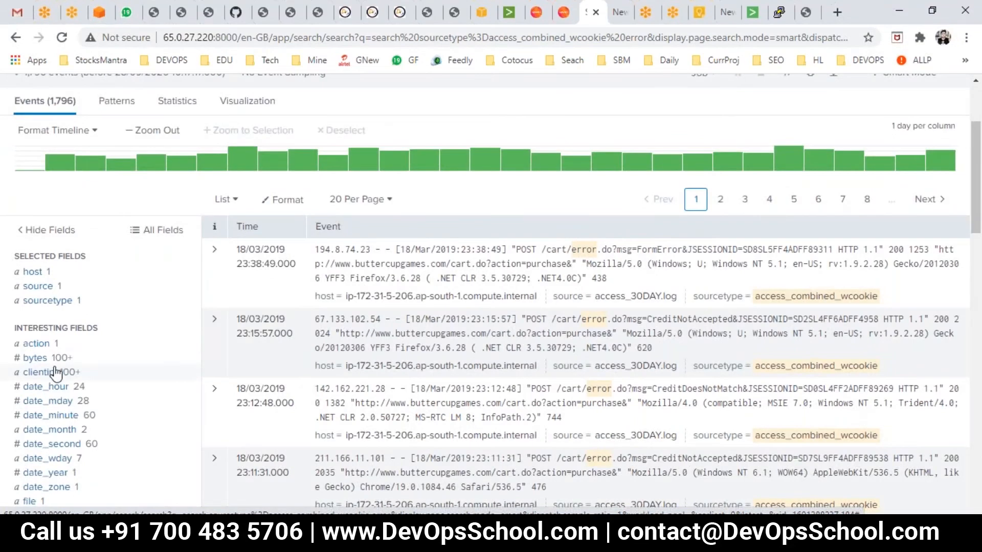
pyautogui.scroll(-4, 38, 372)
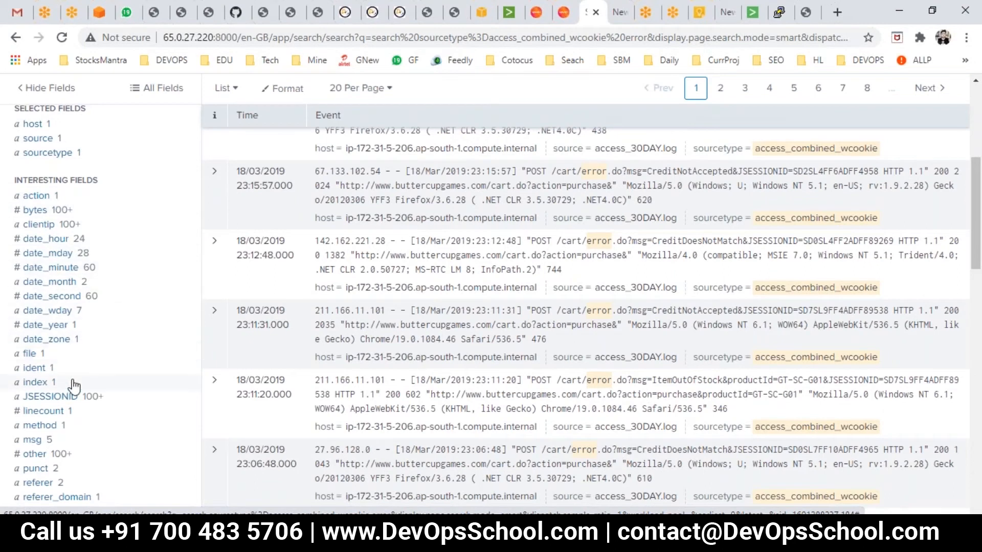
pyautogui.scroll(-2, 131, 401)
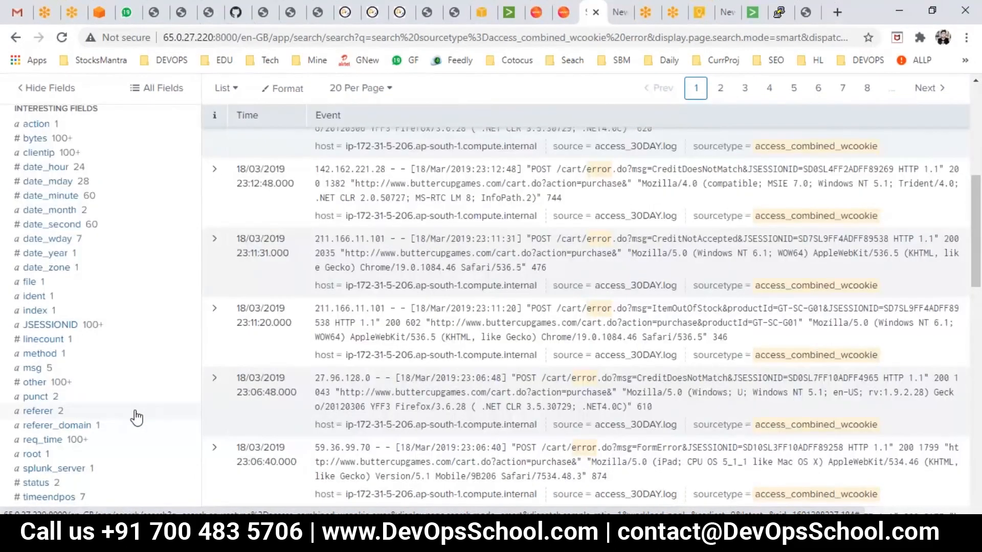
pyautogui.scroll(5, 137, 417)
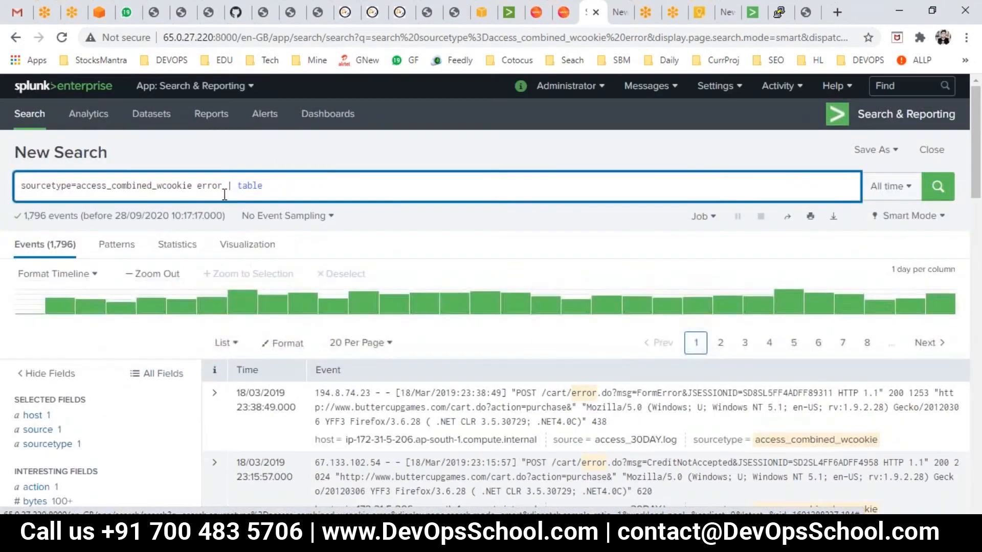
pyautogui.scroll(-4, 112, 401)
pyautogui.scroll(5, 113, 394)
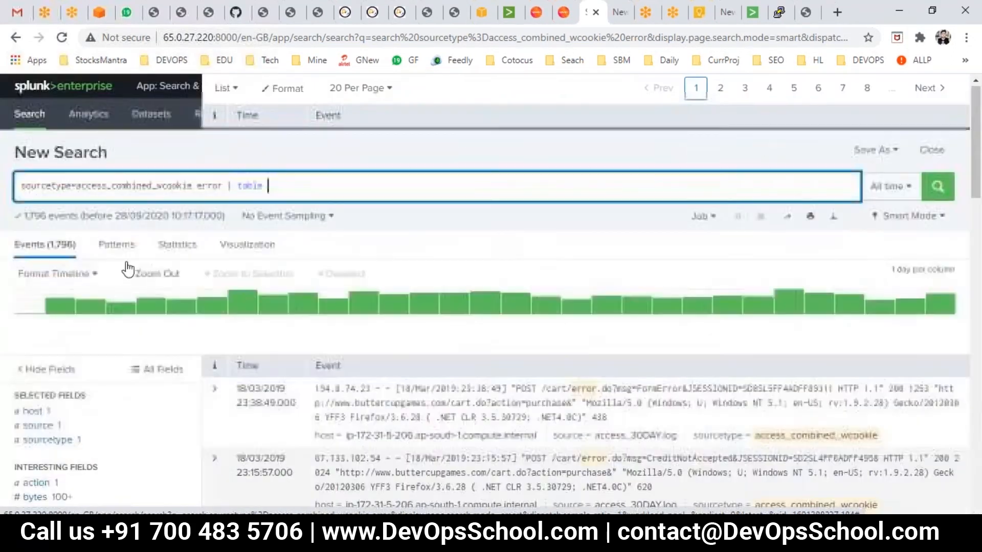
# - Open the status field summary to examine its values and counts
pyautogui.doubleClick(201, 186)
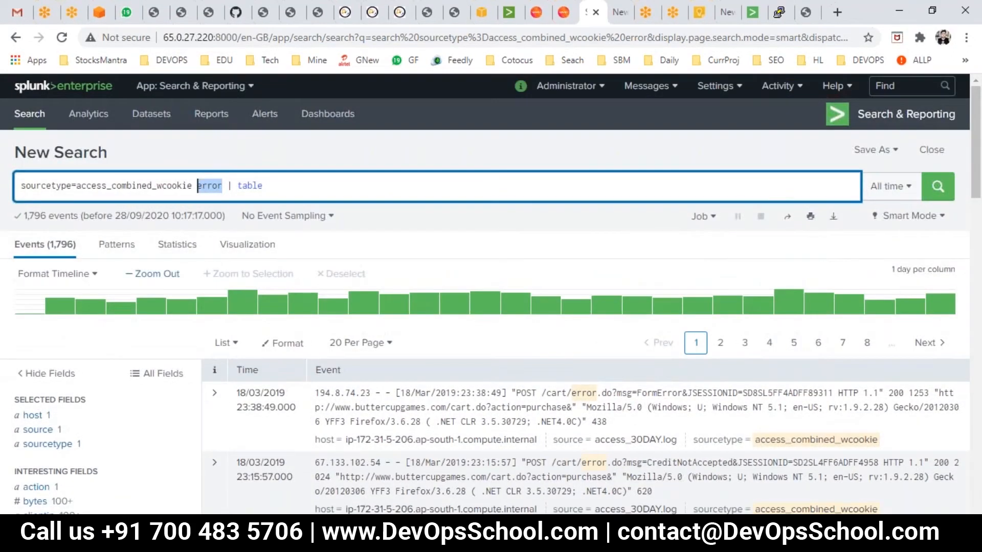
pyautogui.scroll(-2, 83, 445)
pyautogui.scroll(-1, 55, 493)
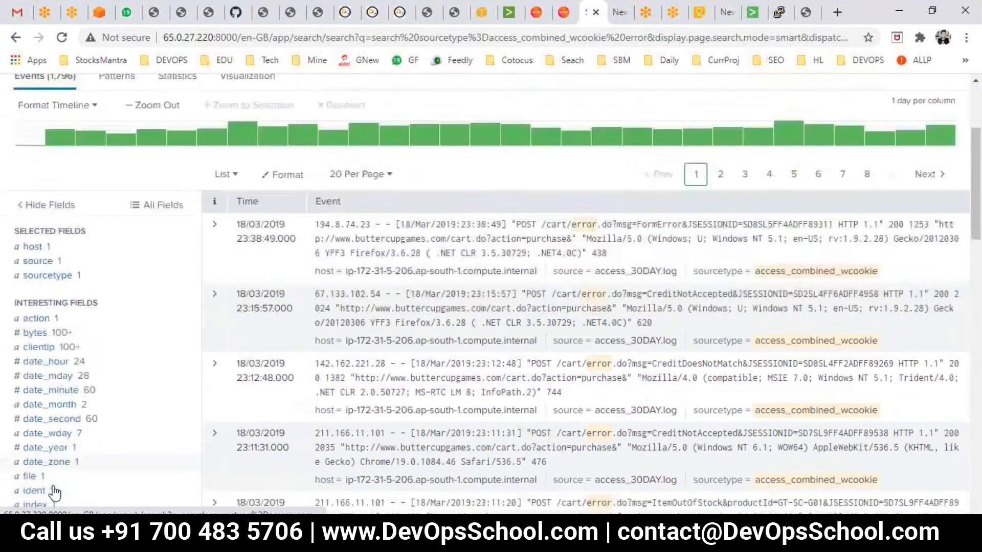
pyautogui.scroll(-3, 55, 493)
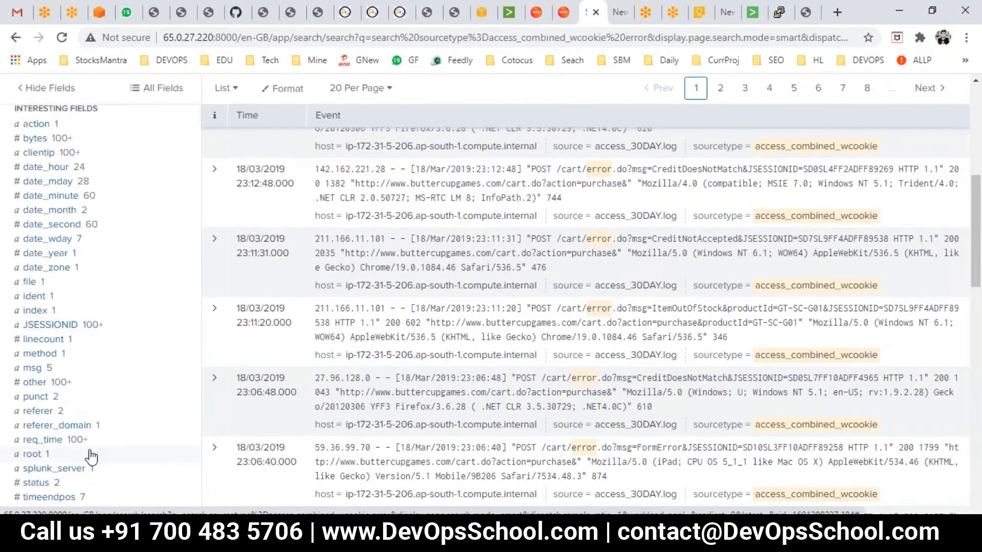
pyautogui.scroll(-3, 91, 456)
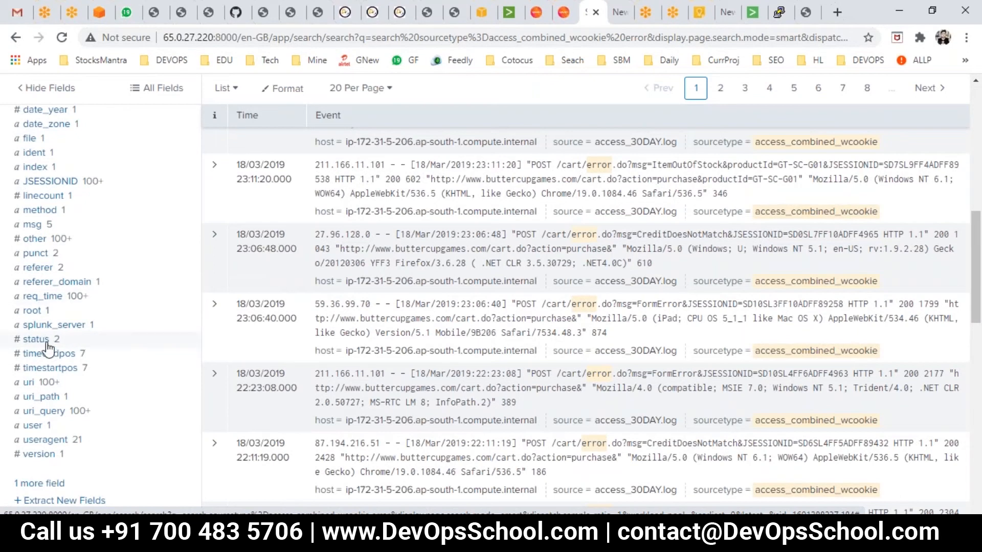
pyautogui.scroll(3, 45, 347)
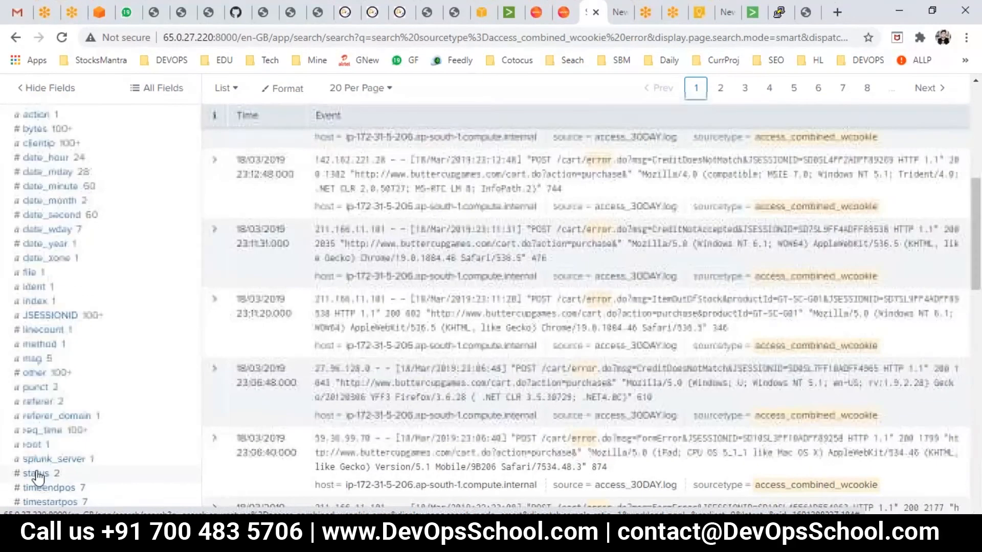
pyautogui.scroll(-1, 37, 476)
pyautogui.click(36, 410)
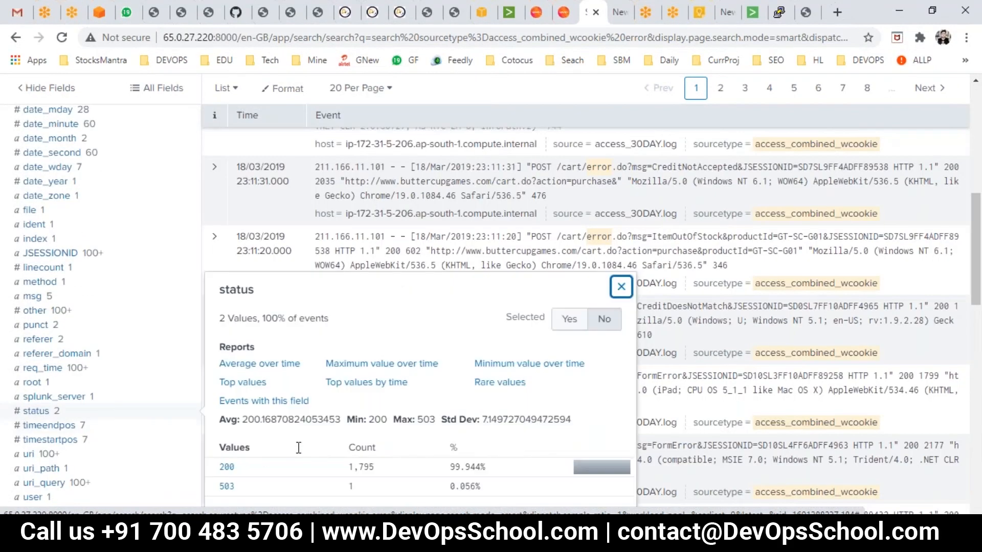
pyautogui.scroll(-1, 362, 466)
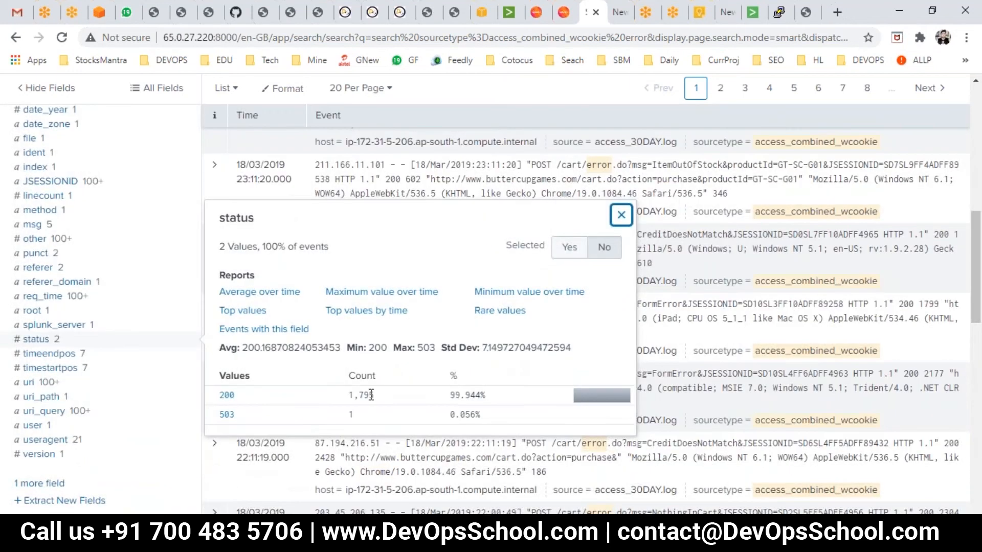
pyautogui.moveTo(385, 404); pyautogui.dragTo(354, 391)
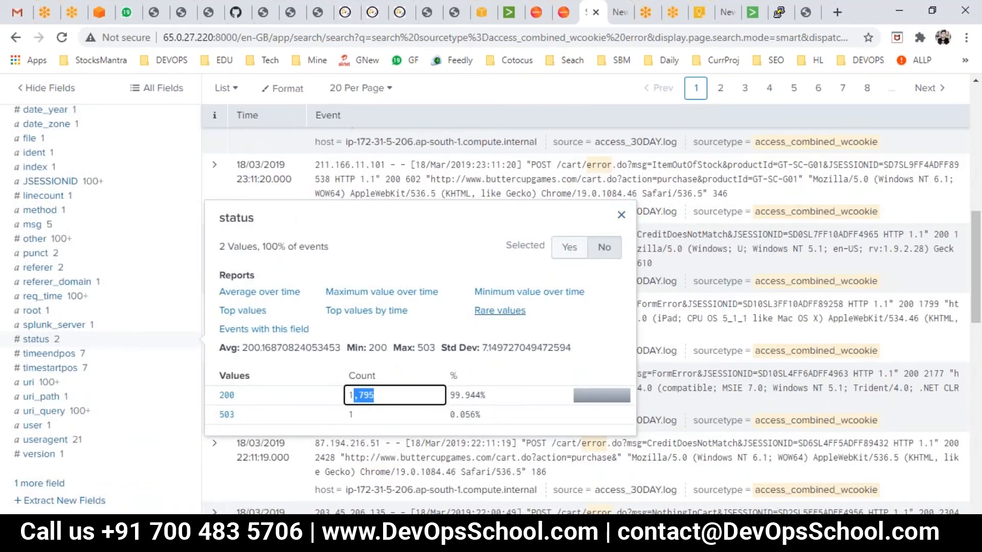
pyautogui.click(622, 215)
pyautogui.click(628, 213)
pyautogui.scroll(10, 389, 228)
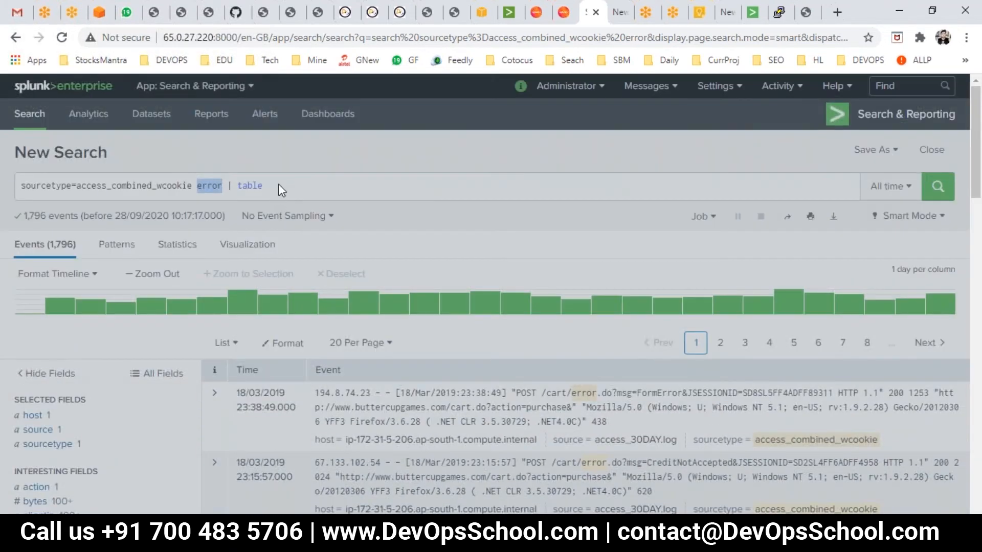
# - Add the status field to the table command and run the search
pyautogui.click(279, 185)
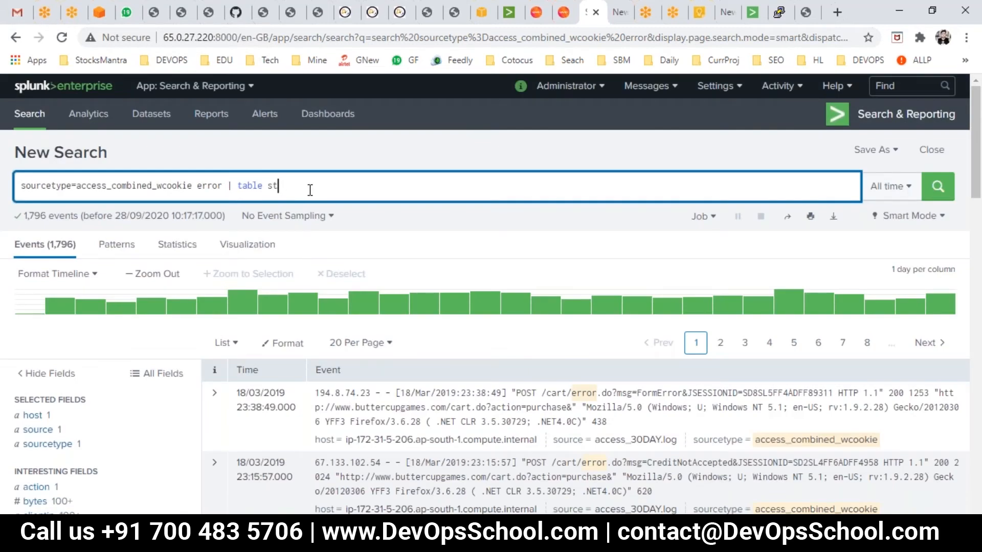
pyautogui.write('s')
pyautogui.click(936, 188)
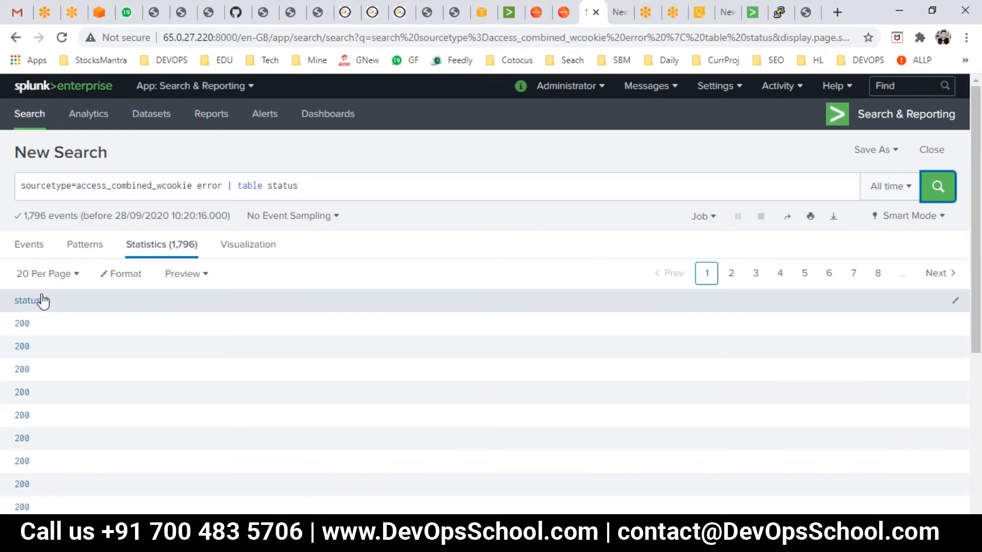
# - Remove status from the table command and rerun the search
pyautogui.moveTo(272, 185); pyautogui.dragTo(319, 196)
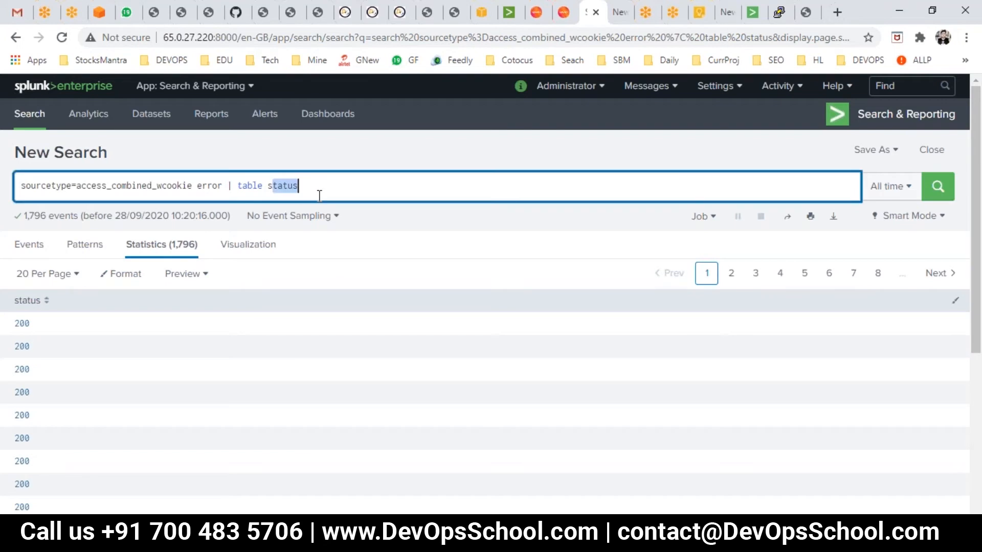
pyautogui.press('BackSpace')
pyautogui.press('BackSpace')
pyautogui.press('BackSpace')
pyautogui.press('Return')
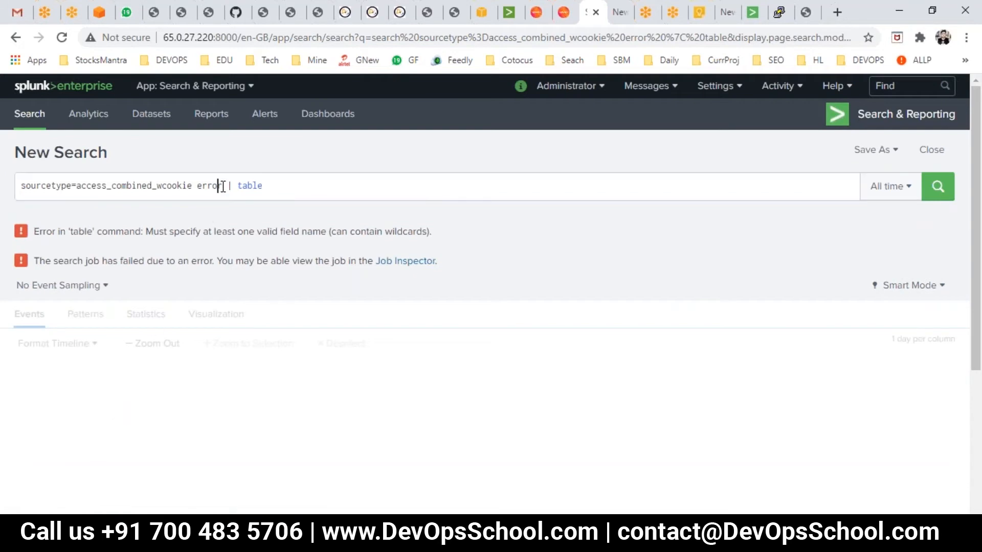
# - Delete the table command and rerun the plain error search
pyautogui.moveTo(222, 185); pyautogui.dragTo(306, 205)
pyautogui.press('BackSpace')
pyautogui.press('Return')
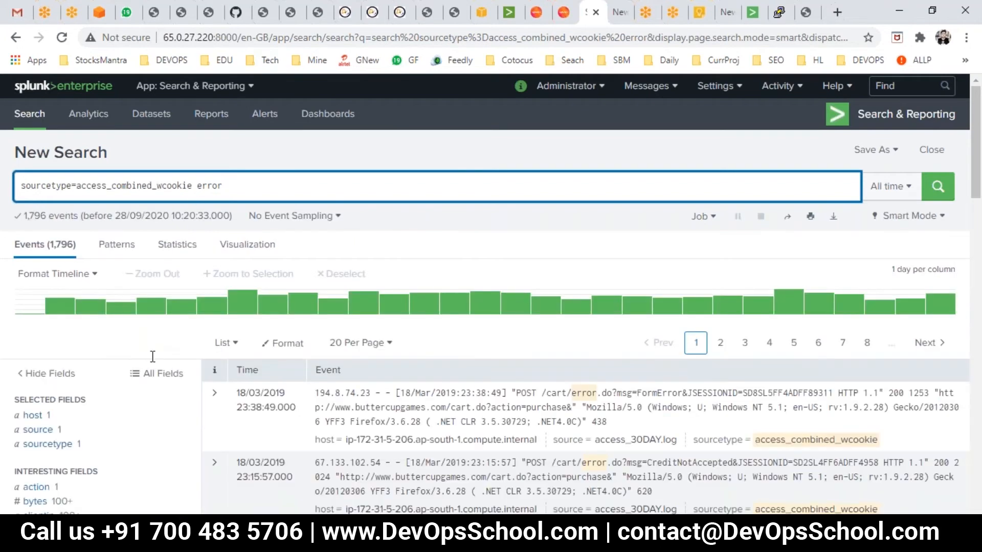
# - Add the bytes field to the selected fields from its field summary
pyautogui.scroll(-3, 223, 439)
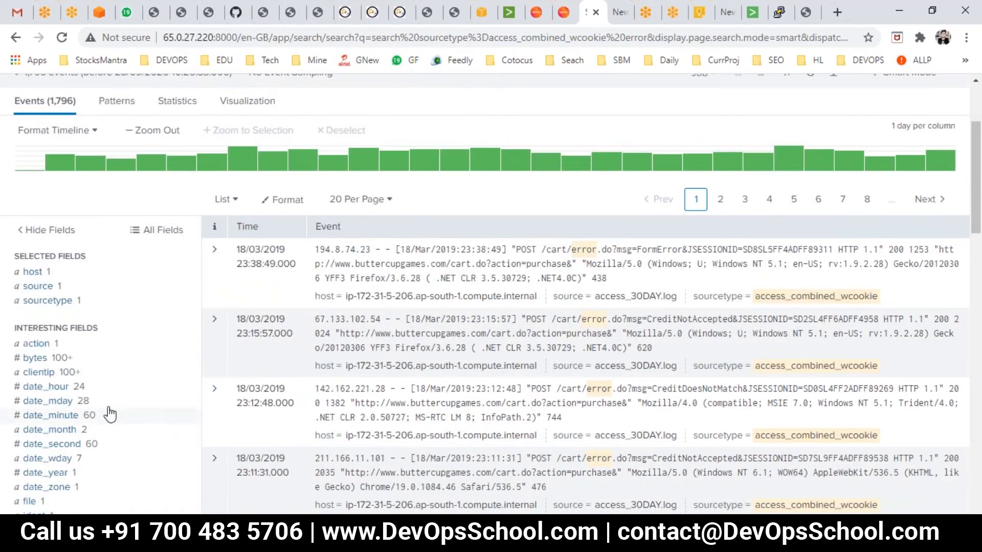
pyautogui.click(37, 358)
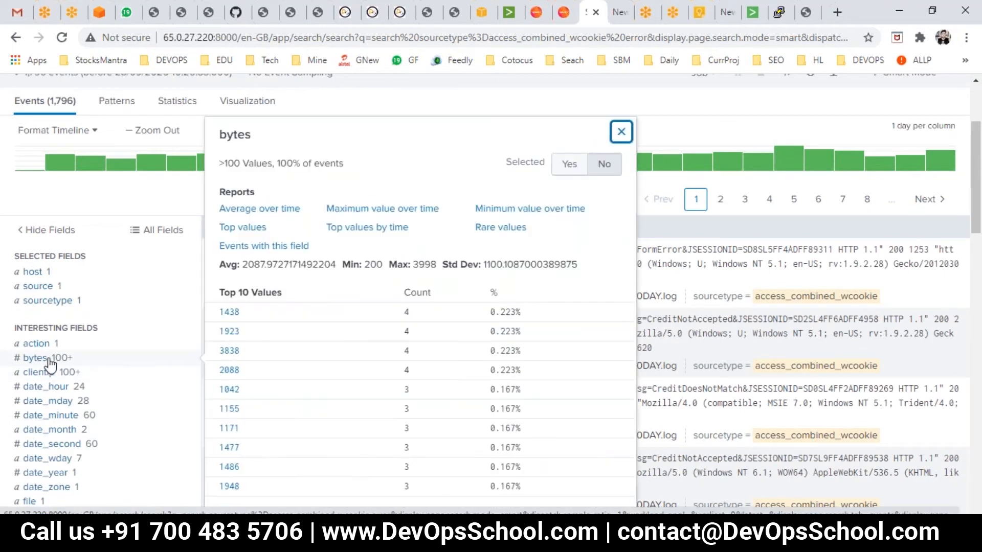
pyautogui.moveTo(506, 169); pyautogui.dragTo(554, 176)
pyautogui.click(562, 172)
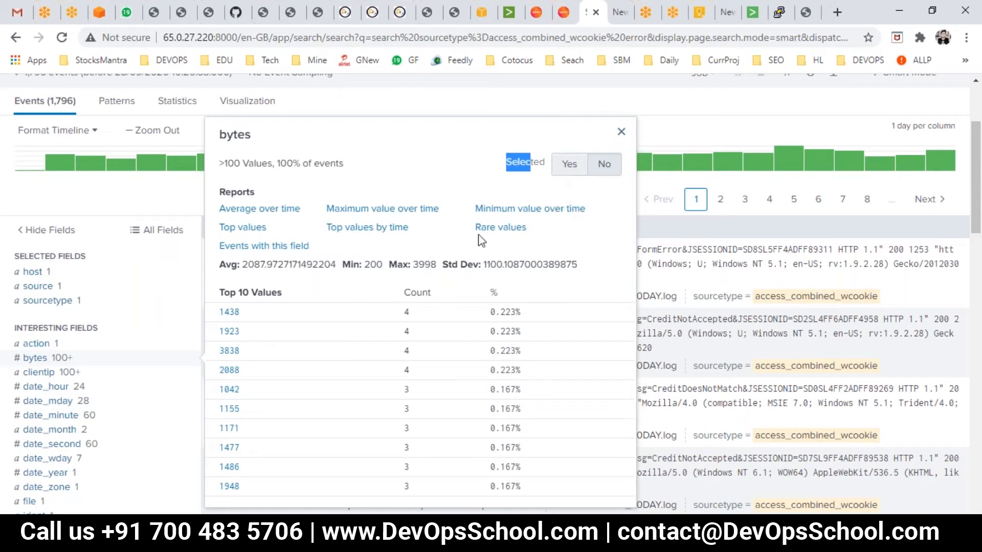
pyautogui.click(708, 113)
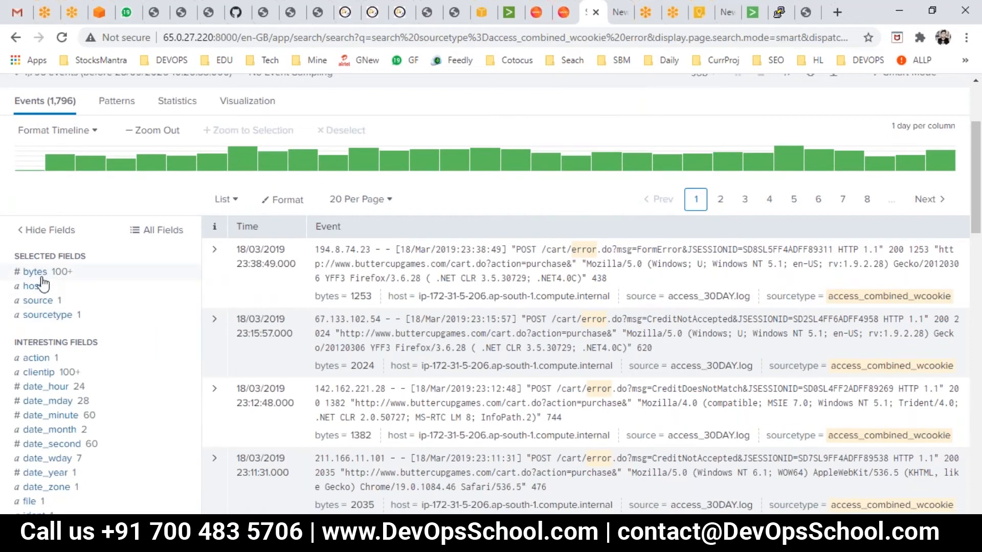
pyautogui.scroll(2, 51, 309)
pyautogui.scroll(2, 51, 309)
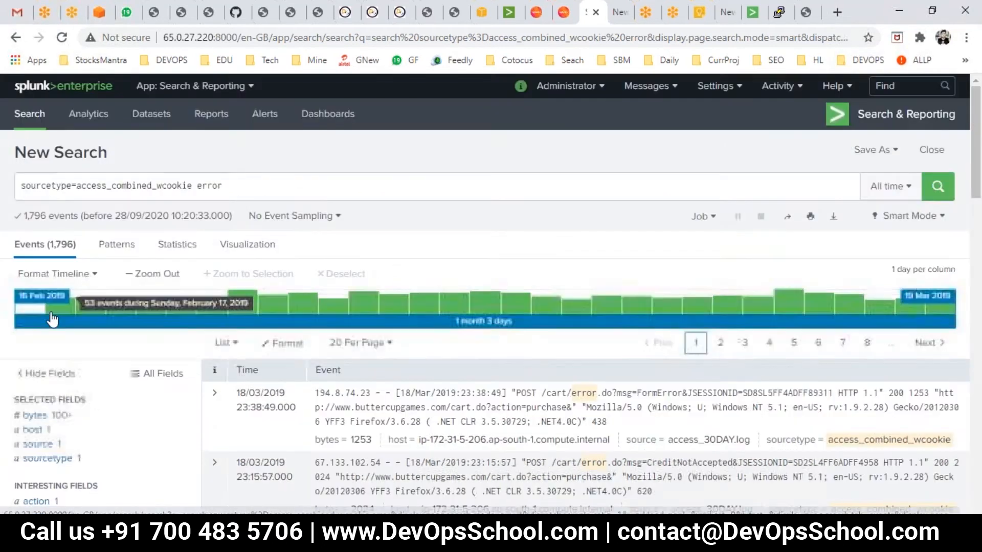
pyautogui.scroll(-3, 51, 310)
pyautogui.scroll(3, 56, 330)
pyautogui.scroll(-4, 54, 328)
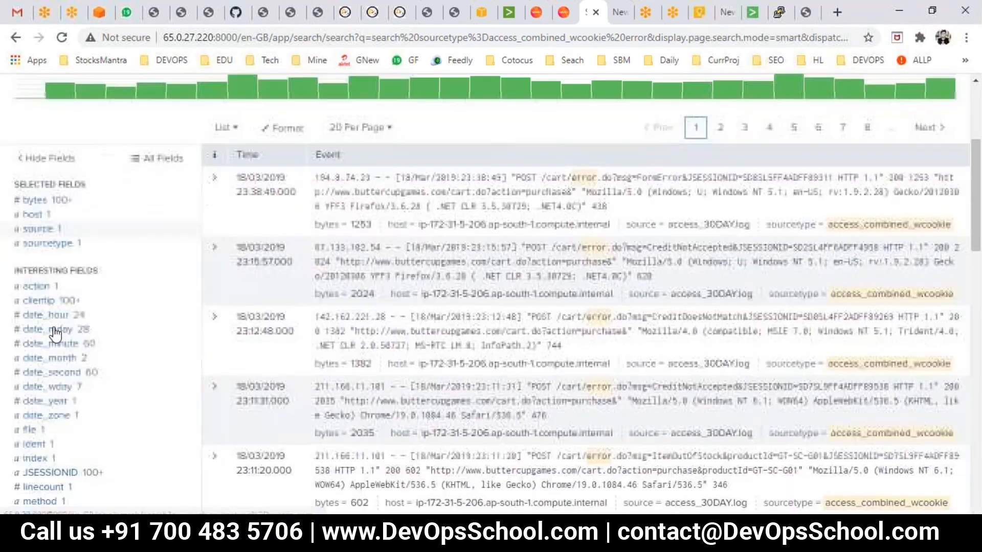
pyautogui.moveTo(34, 185); pyautogui.dragTo(100, 196)
pyautogui.moveTo(28, 271); pyautogui.dragTo(68, 270)
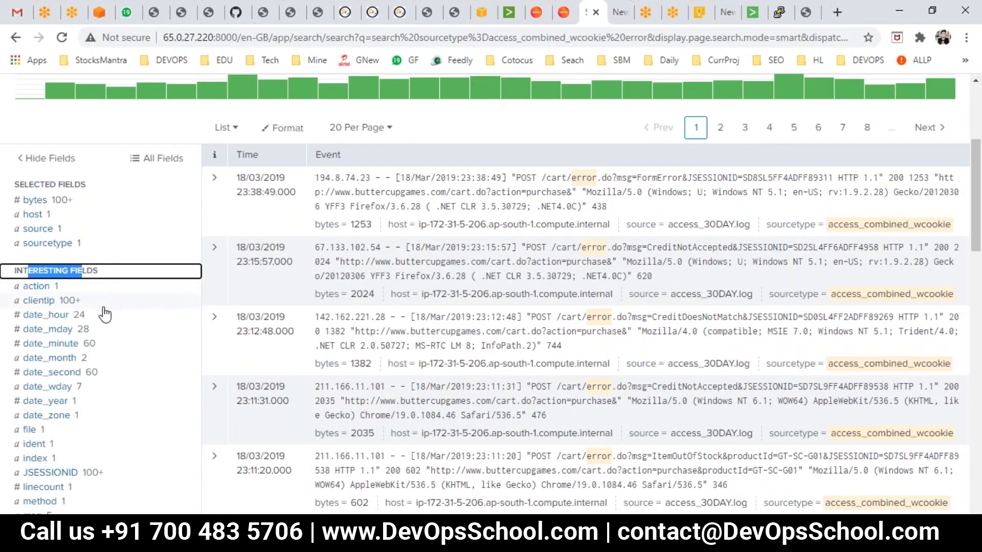
pyautogui.scroll(4, 220, 348)
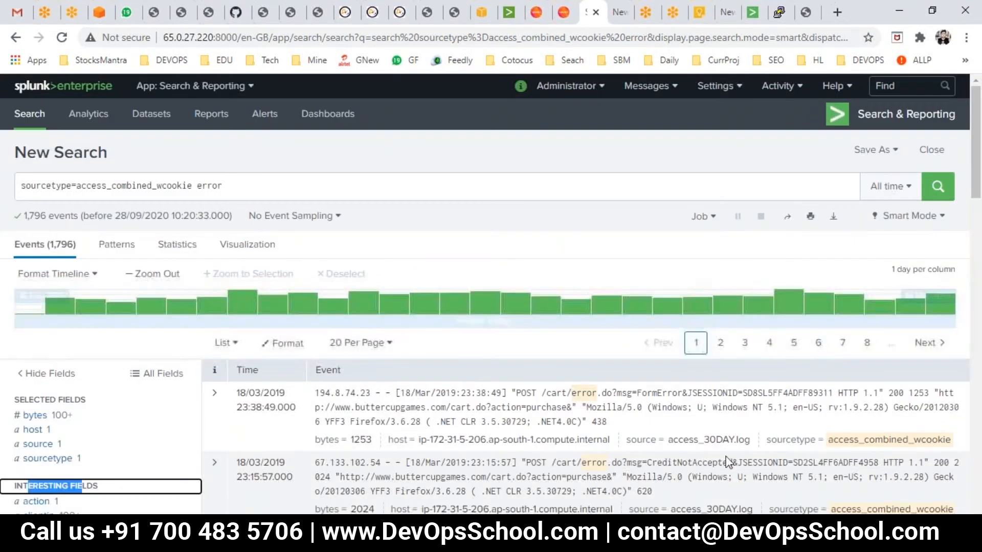
# - Switch the event results display format from List to Table
pyautogui.click(222, 343)
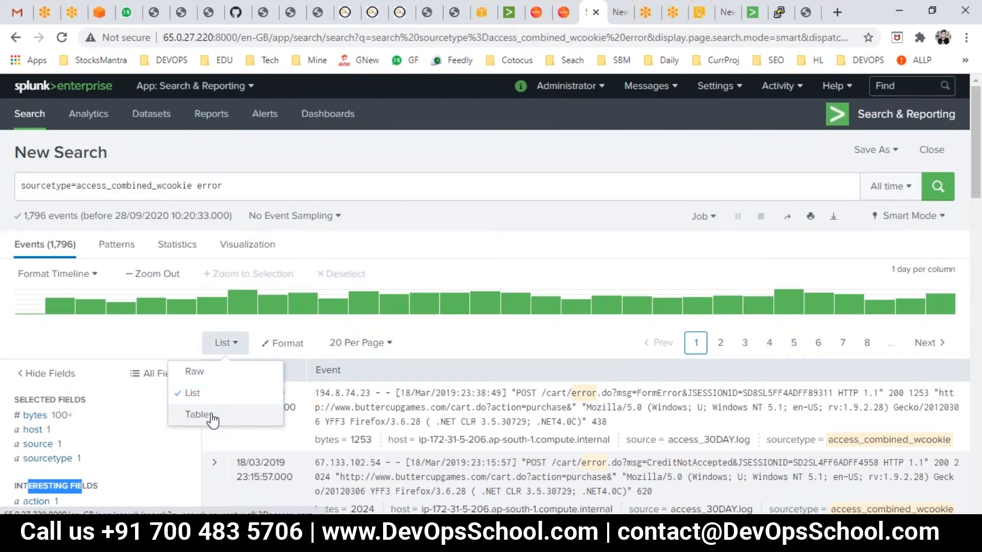
pyautogui.click(229, 415)
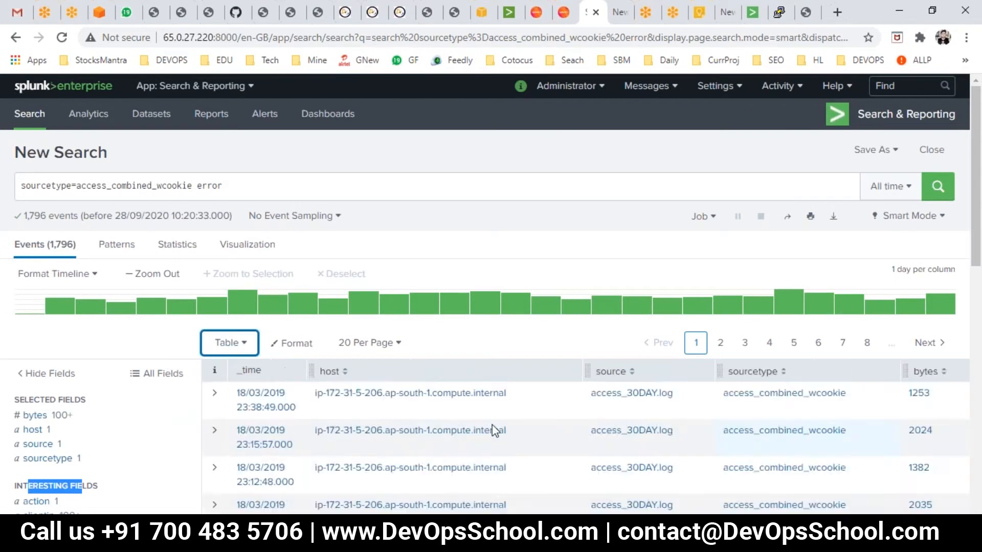
pyautogui.scroll(-3, 491, 424)
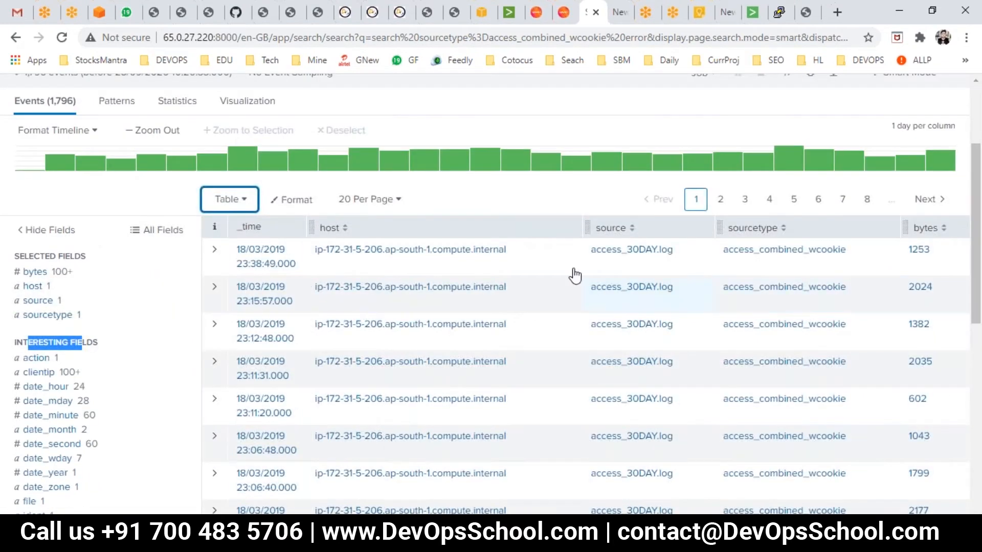
pyautogui.click(772, 231)
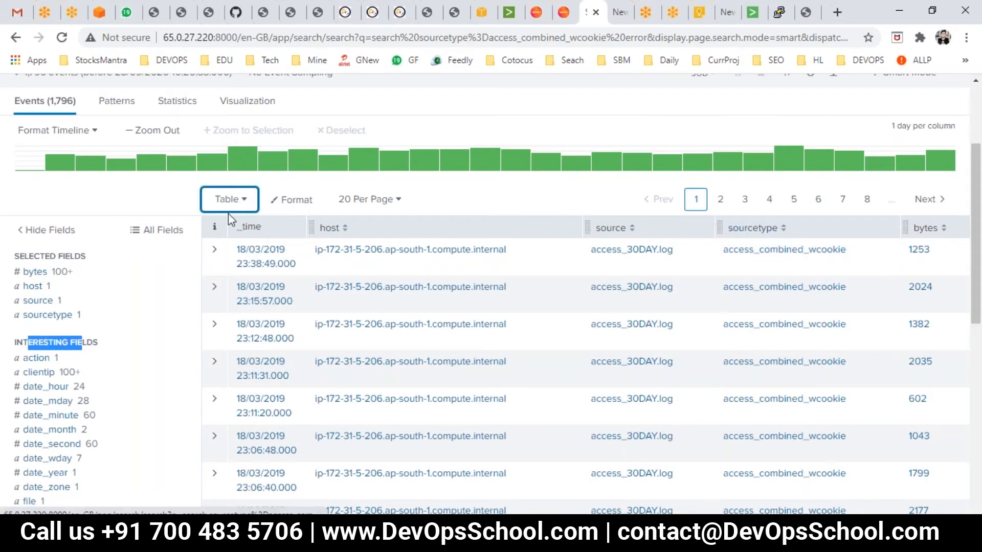
pyautogui.scroll(-2, 122, 493)
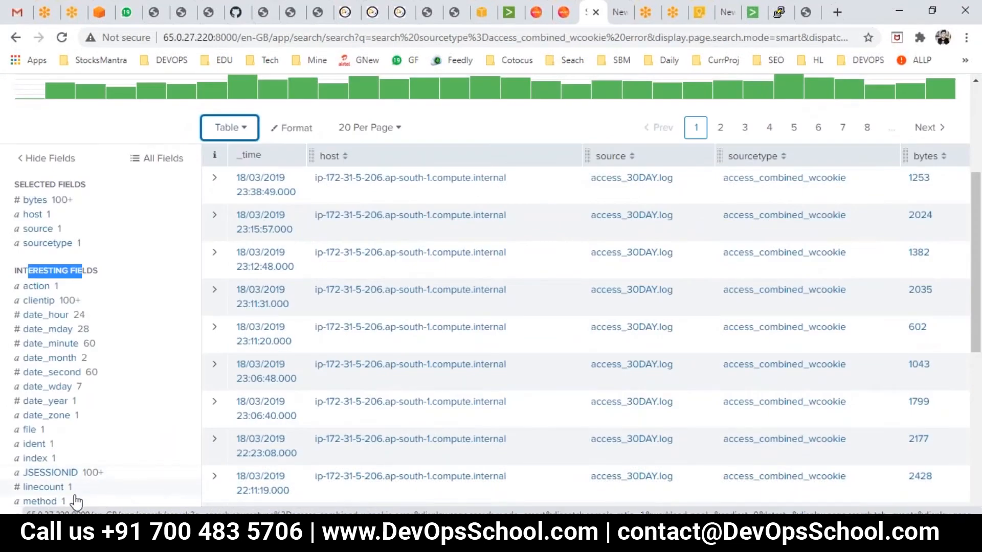
# - Add the linecount field to the selected fields from its field summary
pyautogui.click(46, 489)
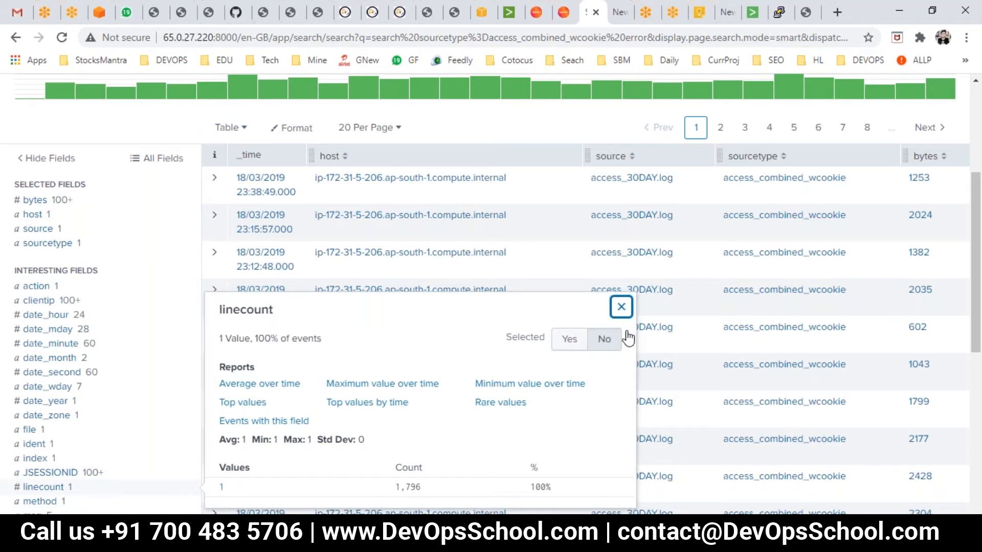
pyautogui.click(570, 345)
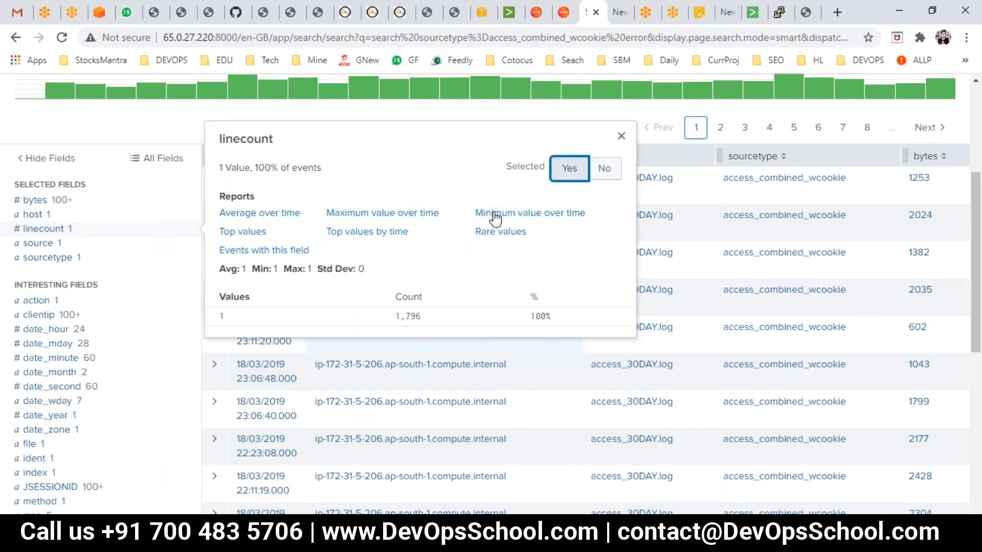
pyautogui.click(620, 136)
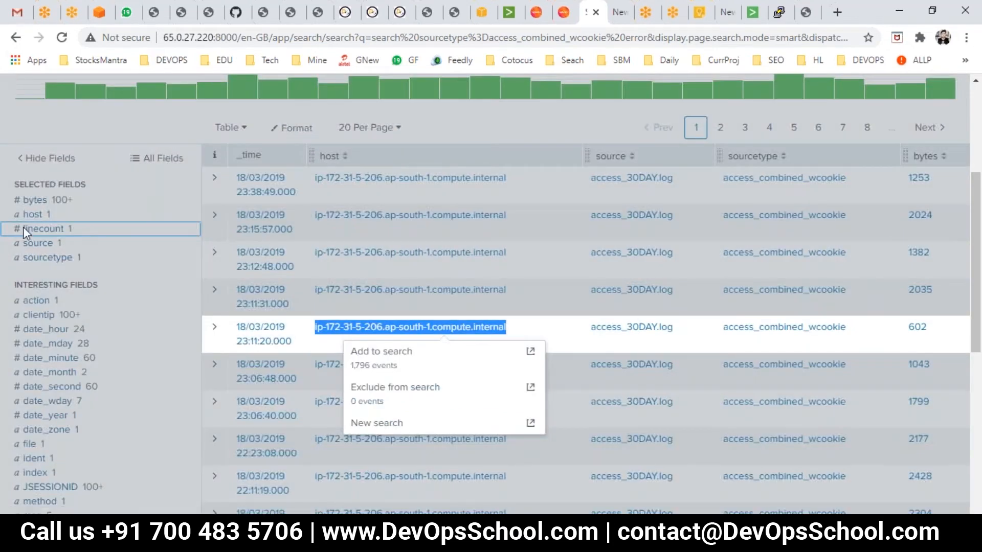
pyautogui.scroll(4, 205, 187)
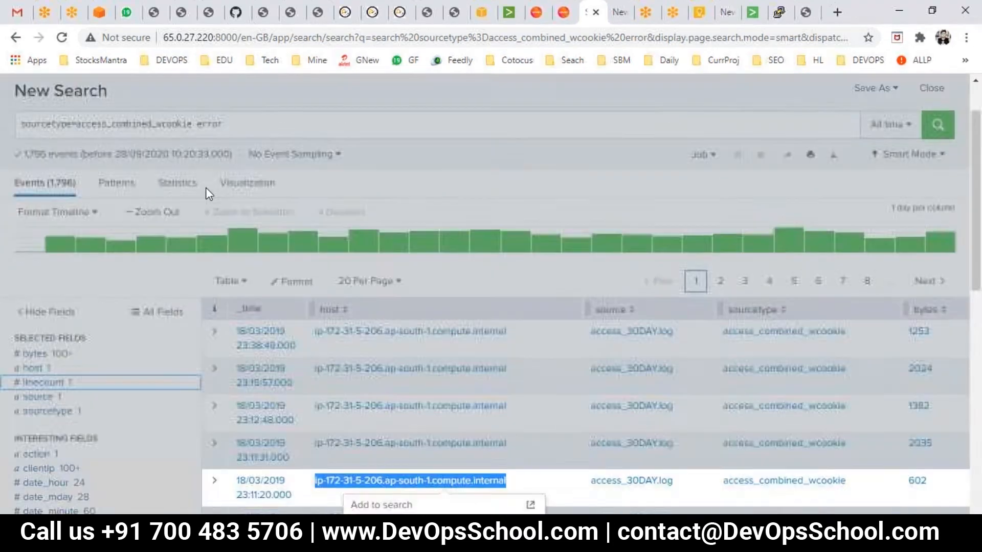
pyautogui.scroll(-3, 447, 275)
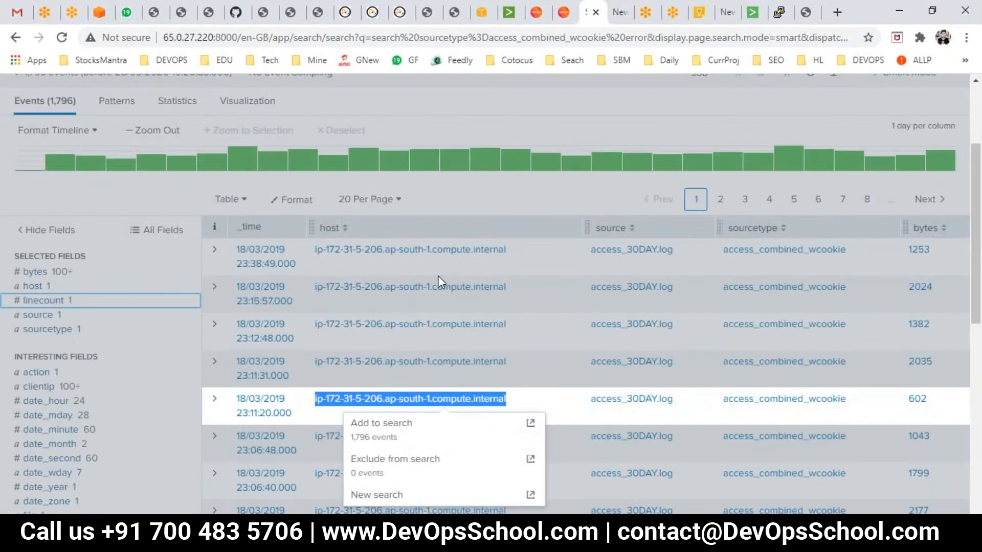
pyautogui.click(512, 190)
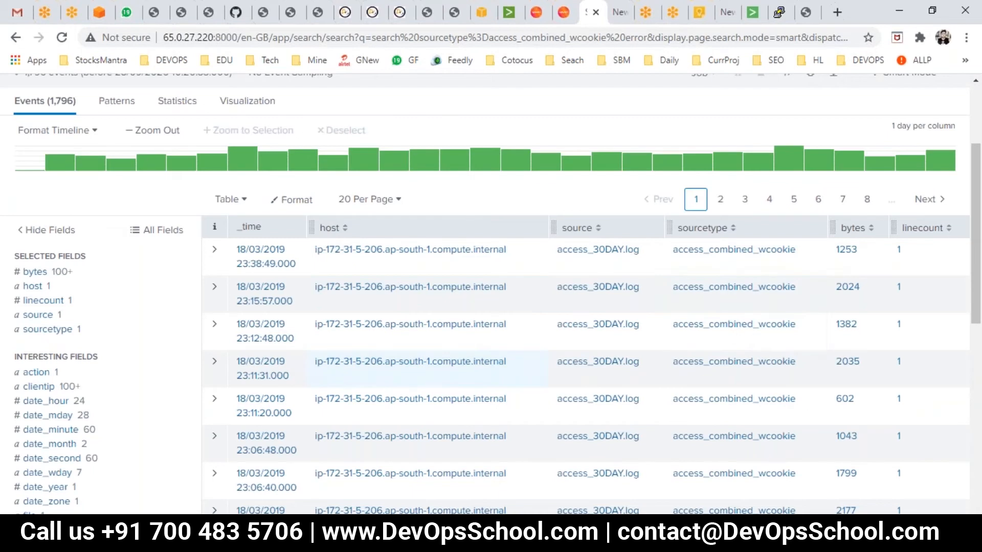
# - Rerun the error search and switch the event display format to Raw
pyautogui.scroll(-4, 563, 399)
pyautogui.scroll(5, 501, 400)
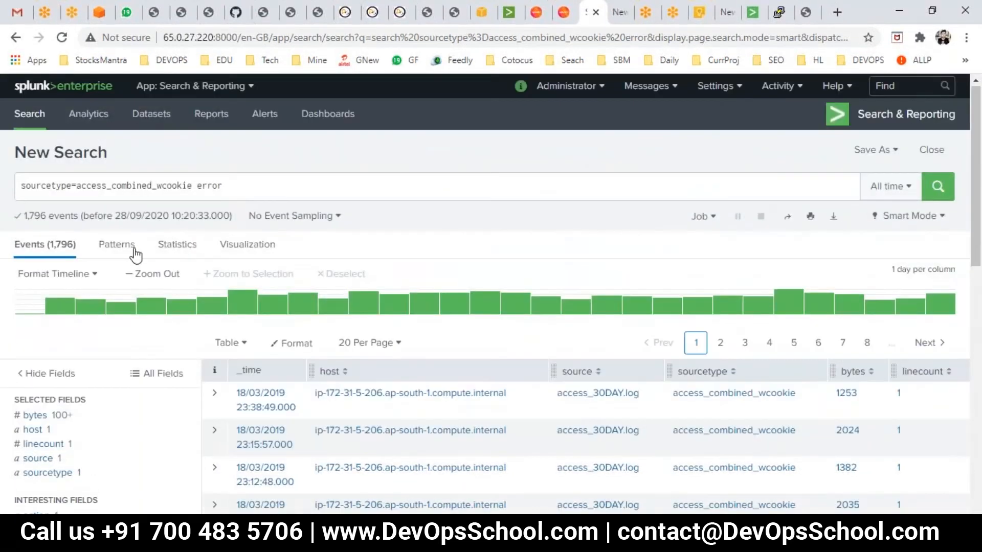
pyautogui.scroll(-3, 154, 230)
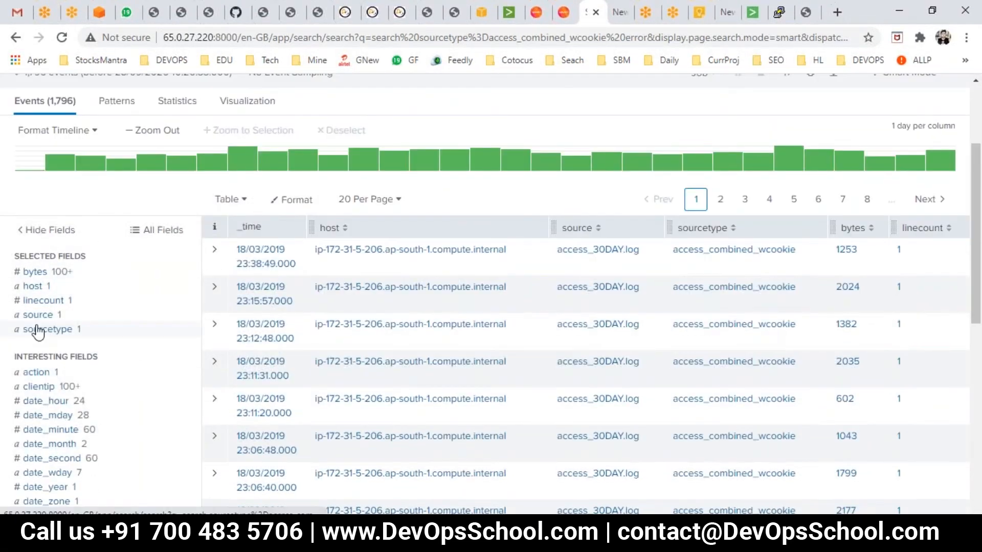
pyautogui.scroll(3, 44, 324)
pyautogui.click(271, 184)
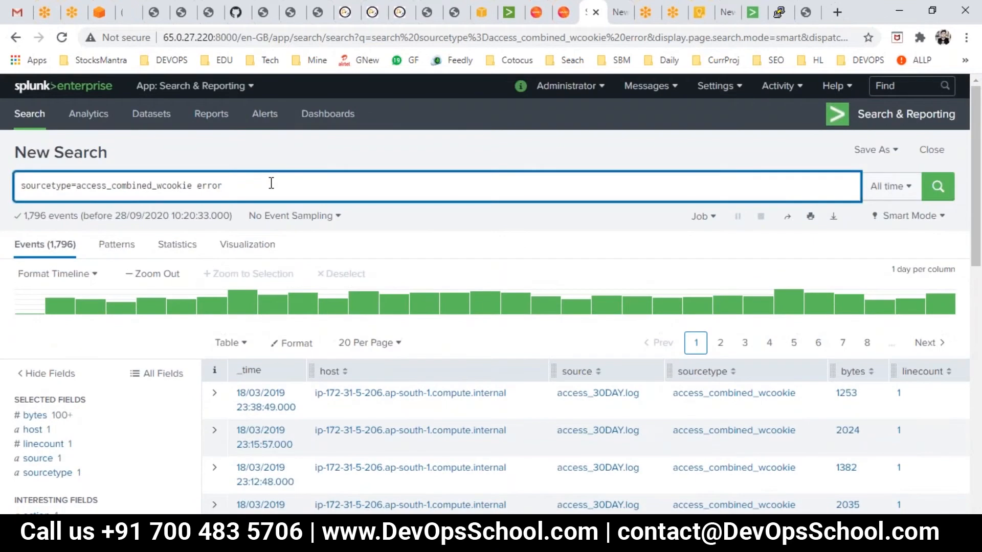
pyautogui.click(928, 190)
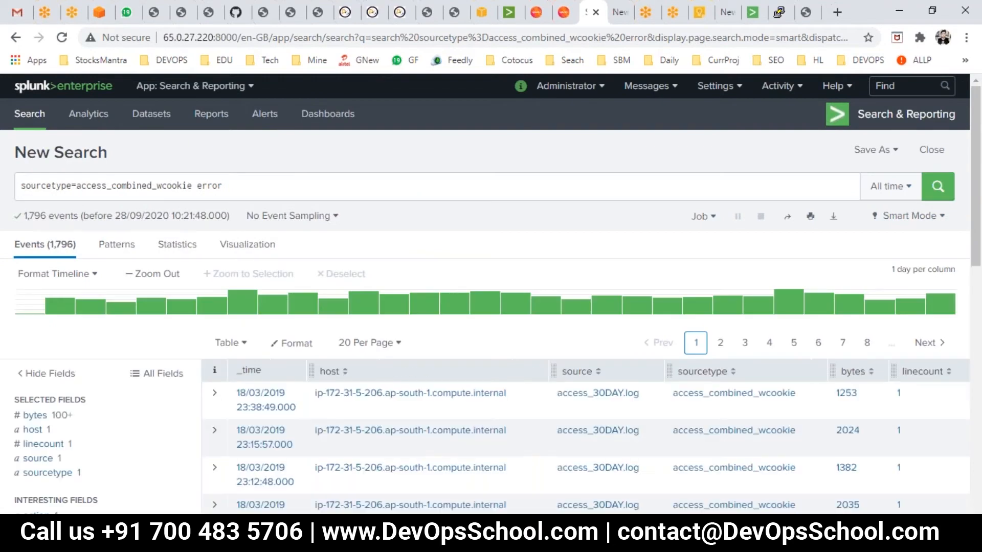
pyautogui.click(231, 343)
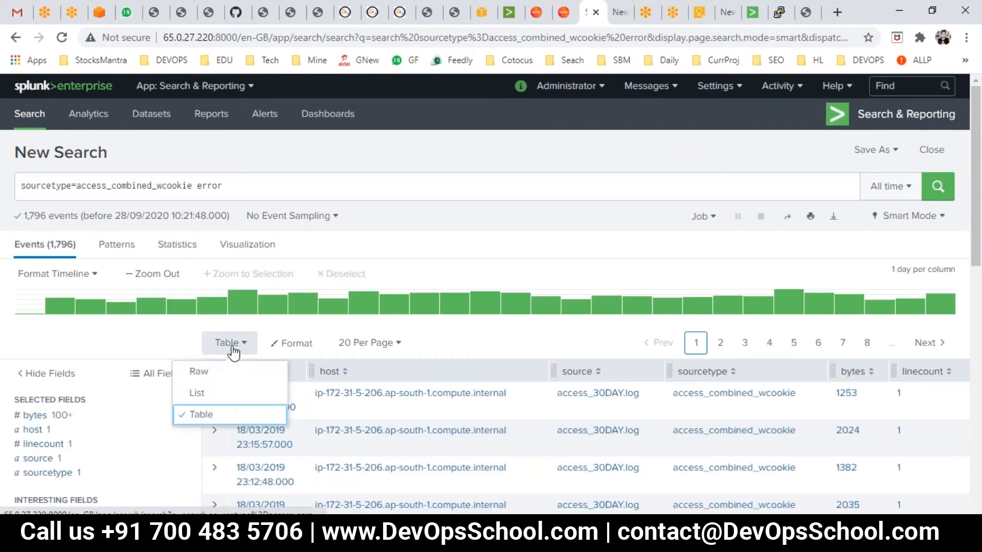
pyautogui.click(213, 374)
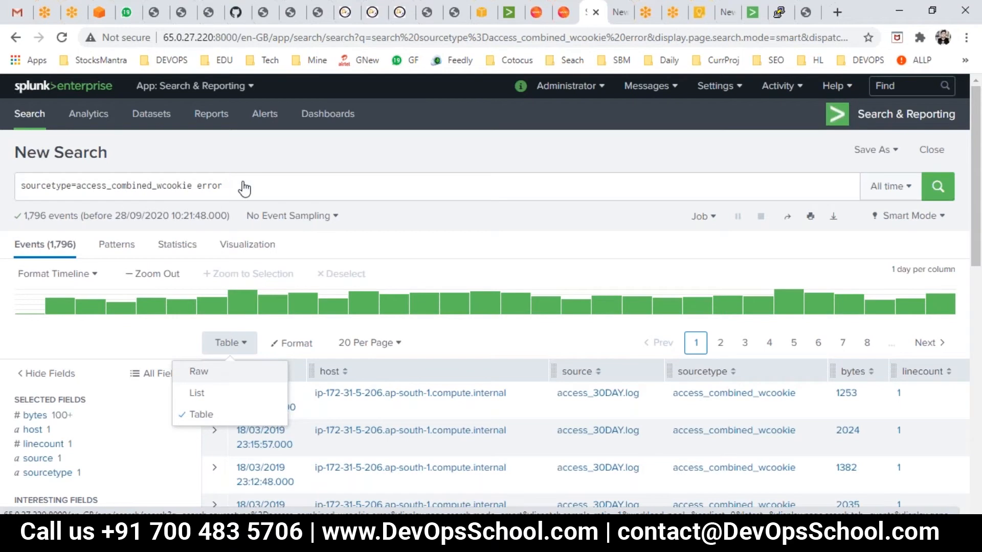
# - Append a table command listing status and linecount to the error search and run it
pyautogui.click(228, 186)
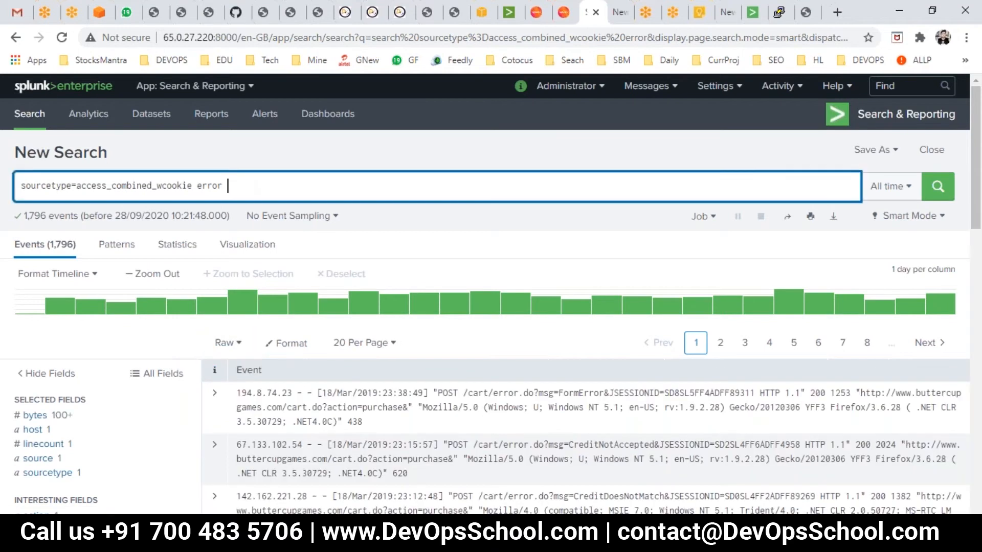
pyautogui.write('| table s')
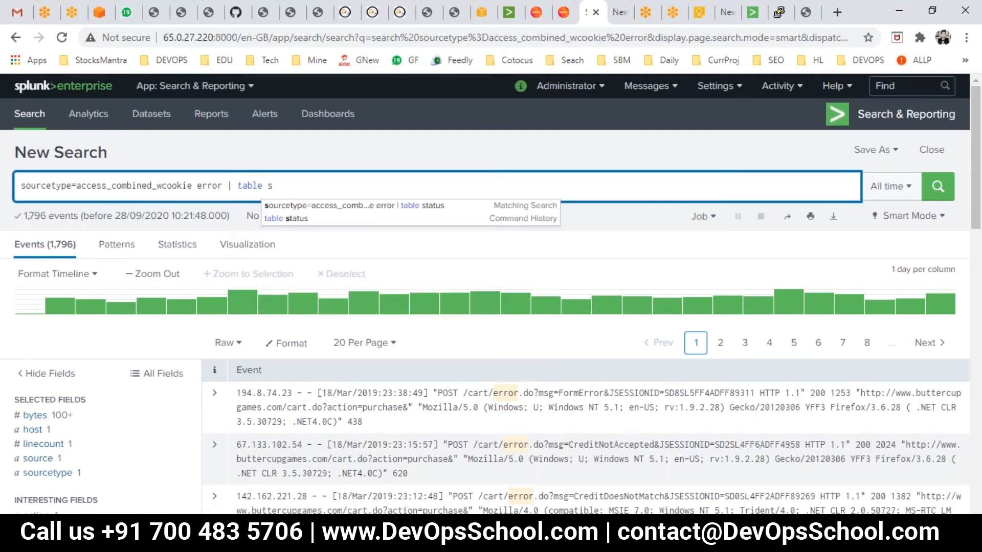
pyautogui.write('tatus linec')
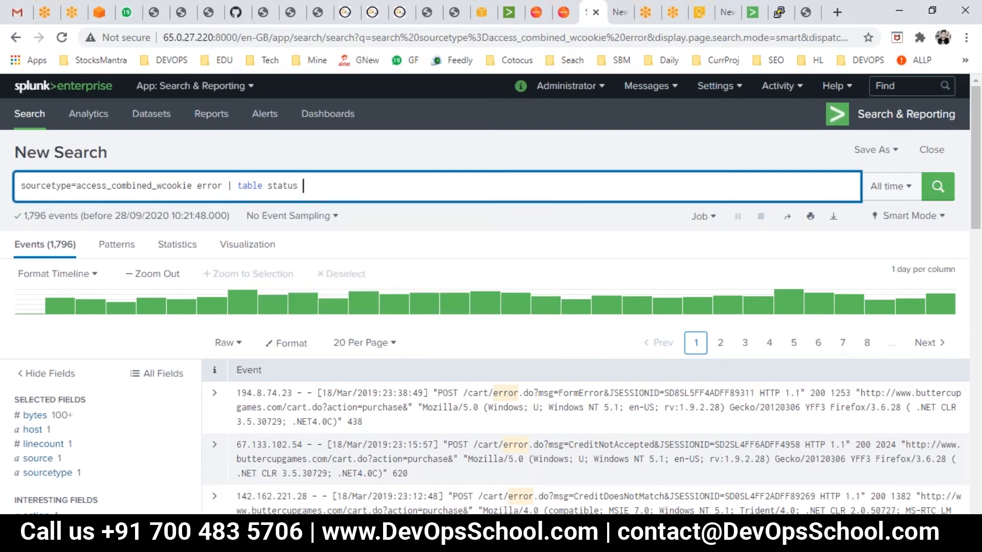
pyautogui.write('ount')
pyautogui.press('Return')
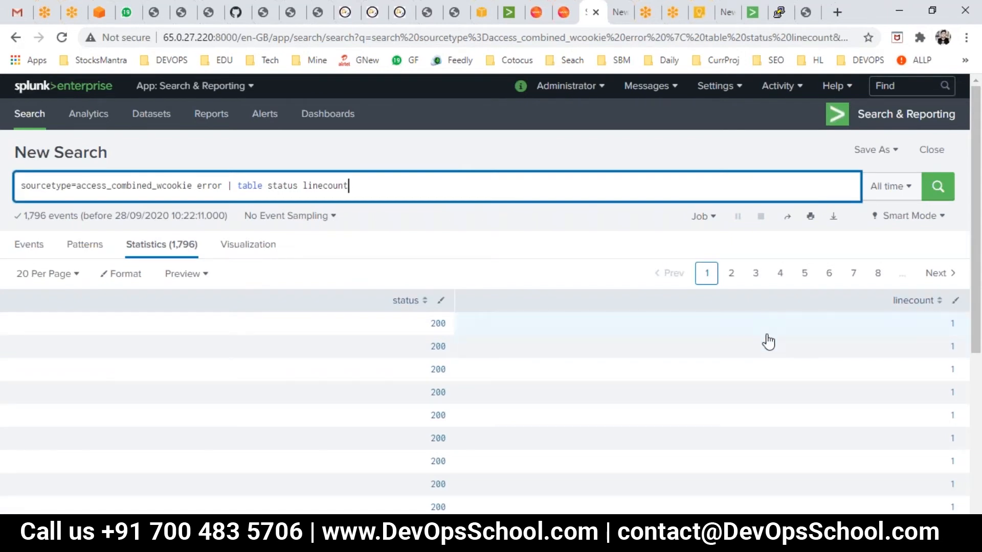
# - Switch to PowerPoint and present the Creating a Table slide as a slideshow
pyautogui.hotkey('alt', 'Tab')
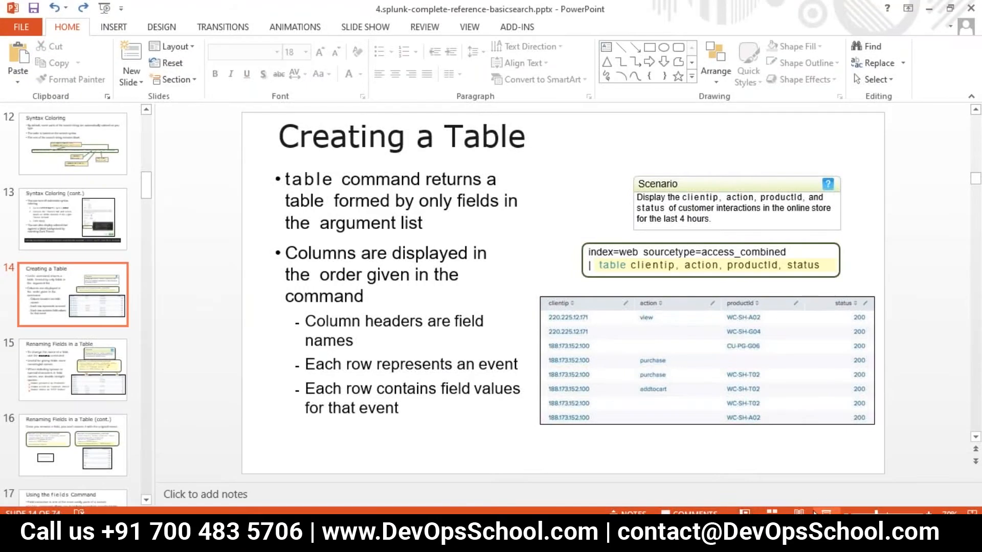
pyautogui.hotkey('shift', 'F5')
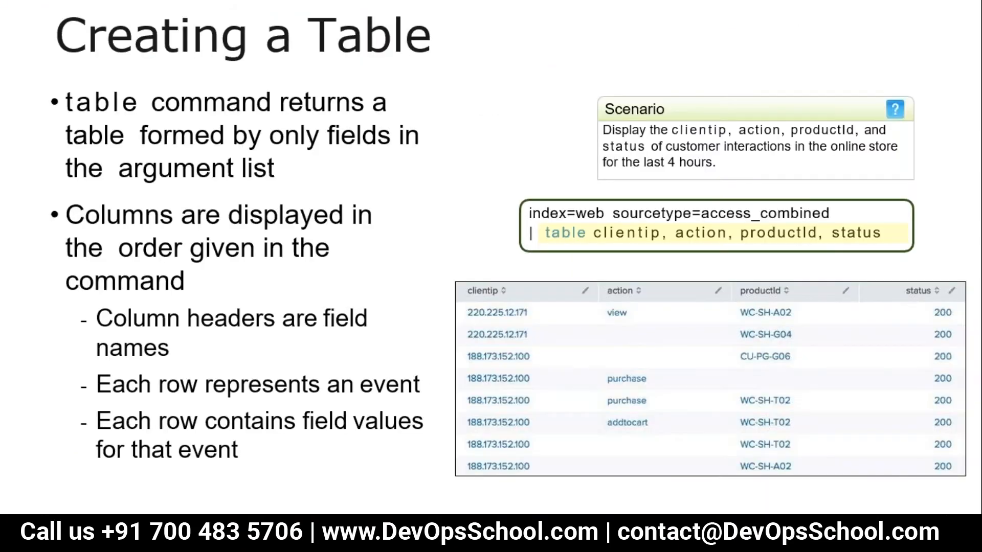
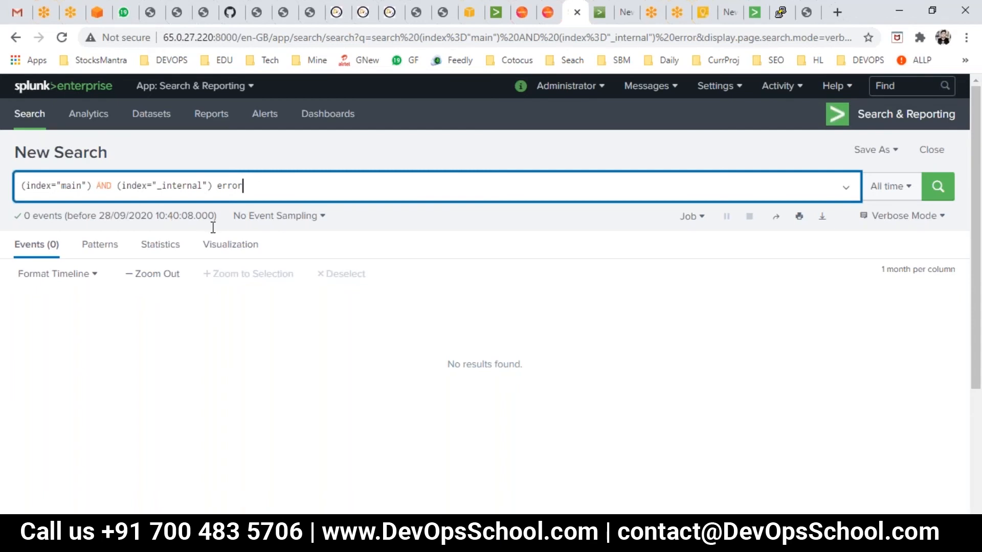
pyautogui.hotkey('alt', 'Tab')
pyautogui.hotkey('alt', 'Tab')
pyautogui.click(105, 187)
pyautogui.doubleClick(68, 185)
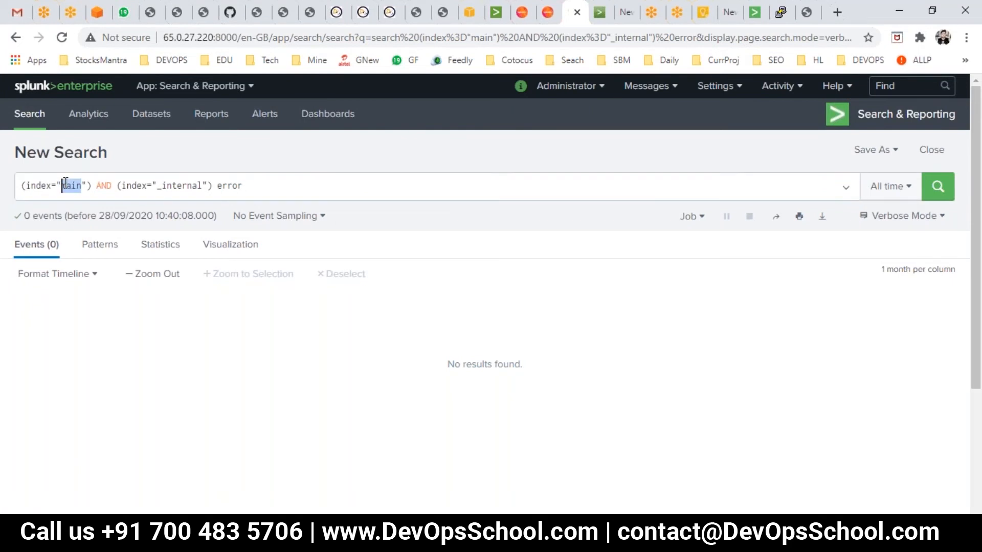
# - Copy the slide's unparenthesized query index="main" OR index="_internal" error into the search bar and run it
pyautogui.hotkey('alt', 'Tab')
pyautogui.click(481, 360)
pyautogui.moveTo(486, 346); pyautogui.dragTo(283, 345)
pyautogui.hotkey('ctrl', 'c')
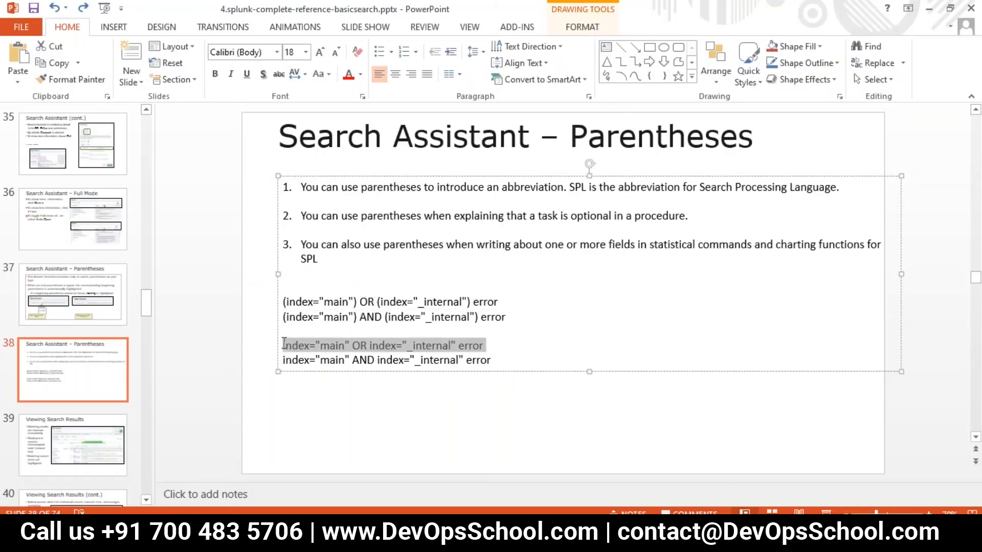
pyautogui.hotkey('alt', 'Tab')
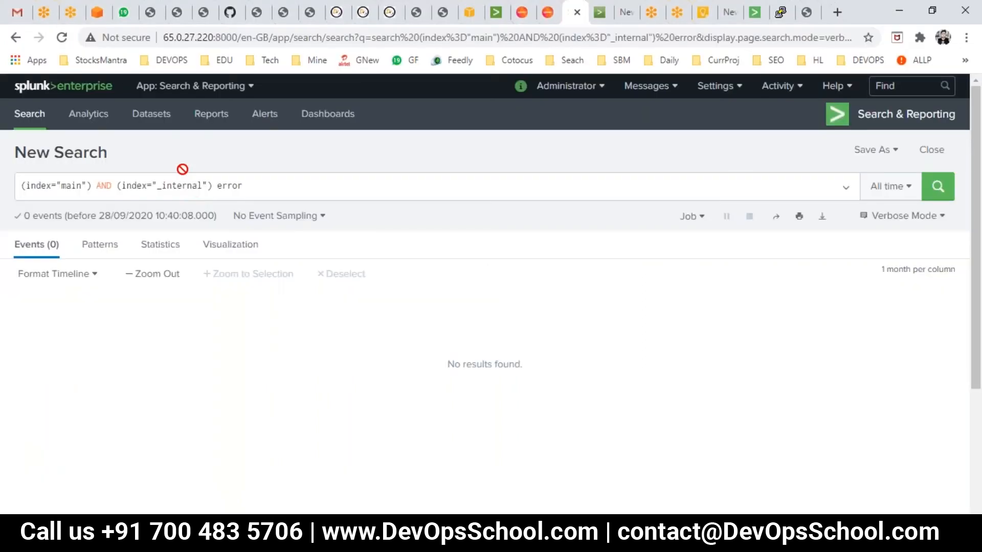
pyautogui.hotkey('ctrl', 'a')
pyautogui.hotkey('ctrl', 'v')
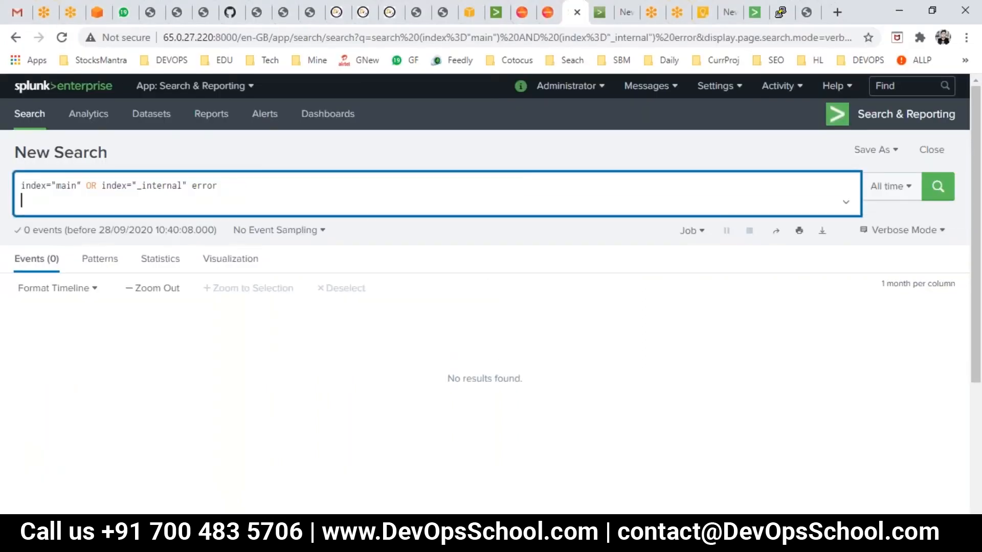
pyautogui.press('Return')
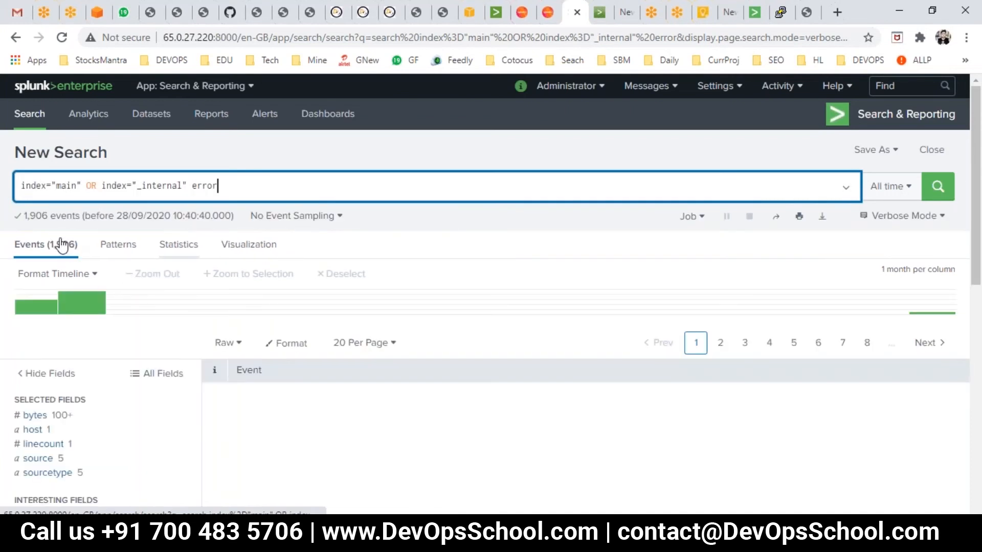
# - Replace the search with the slide's query index="main" AND index="_internal" error and run it
pyautogui.hotkey('alt', 'Tab')
pyautogui.click(492, 361)
pyautogui.moveTo(491, 360); pyautogui.dragTo(268, 355)
pyautogui.hotkey('ctrl', 'c')
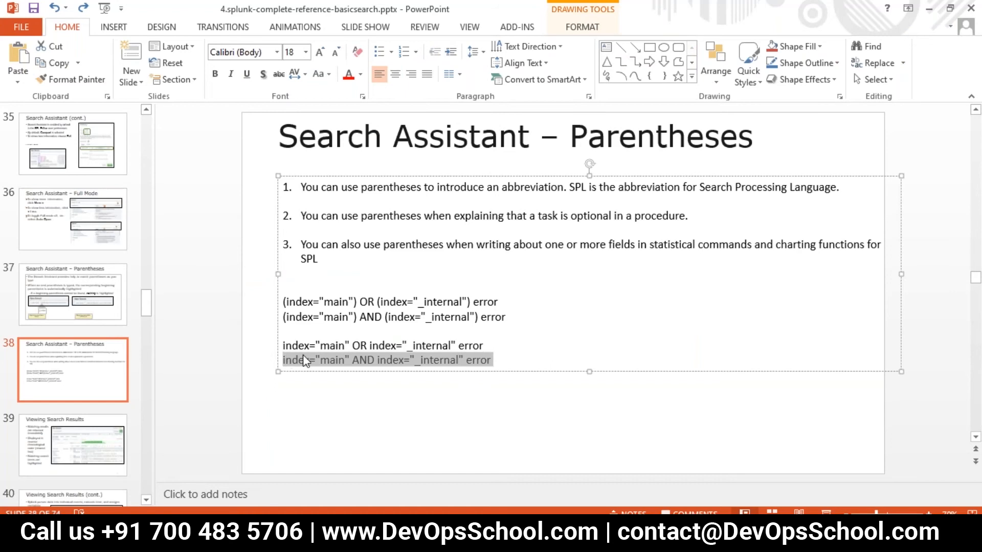
pyautogui.hotkey('alt', 'Tab')
pyautogui.click(205, 186)
pyautogui.hotkey('ctrl', 'a')
pyautogui.hotkey('ctrl', 'v')
pyautogui.hotkey('ctrl', 'a')
pyautogui.click(256, 203)
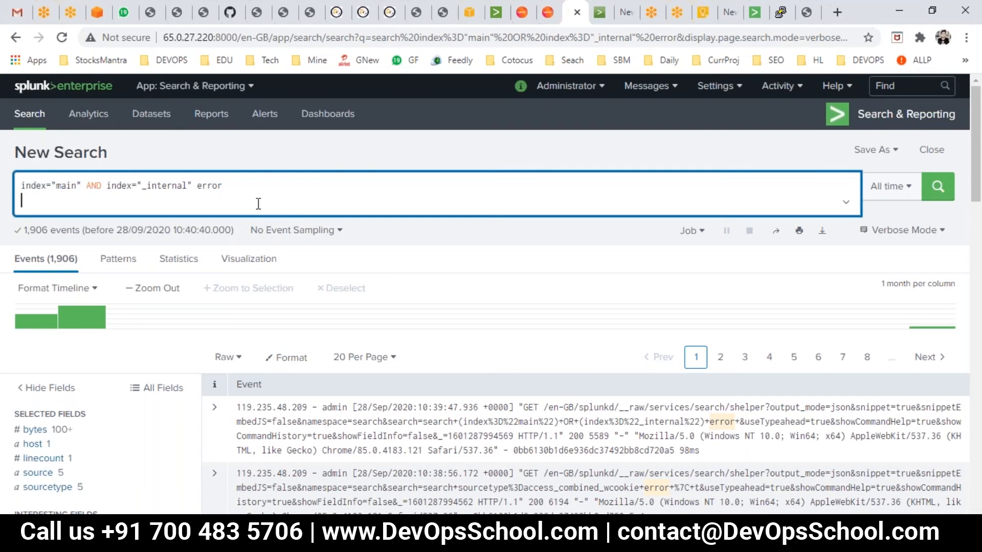
pyautogui.hotkey('alt', 'Tab')
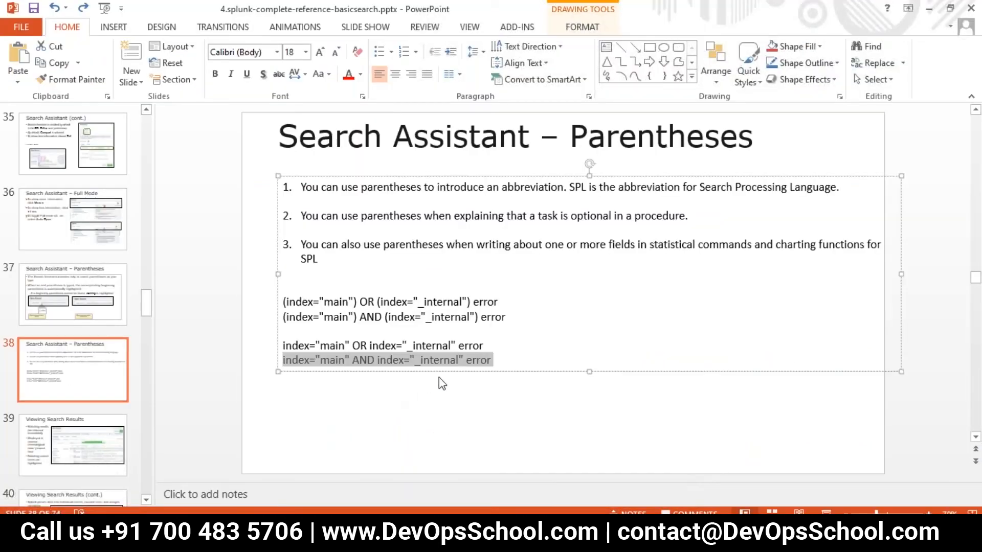
pyautogui.hotkey('alt', 'Tab')
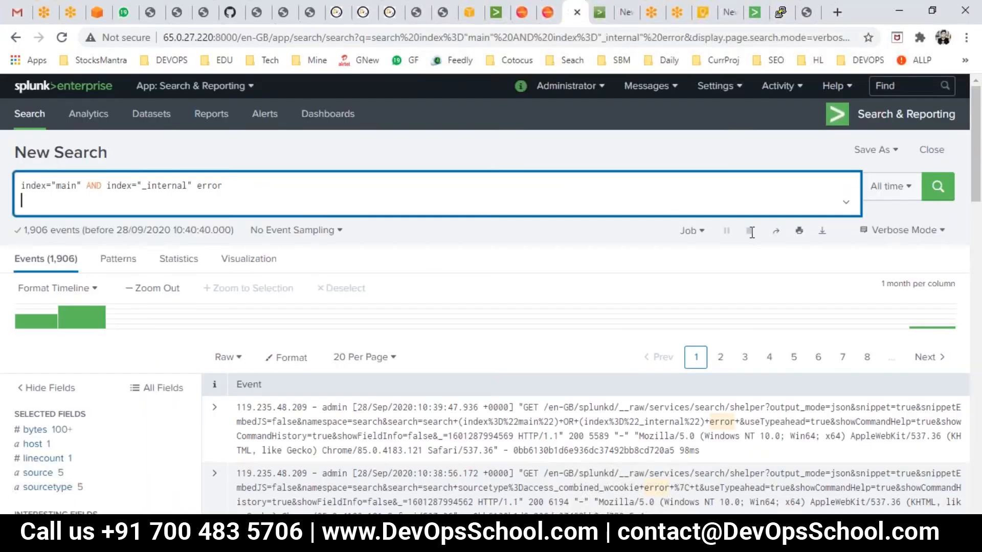
pyautogui.click(933, 197)
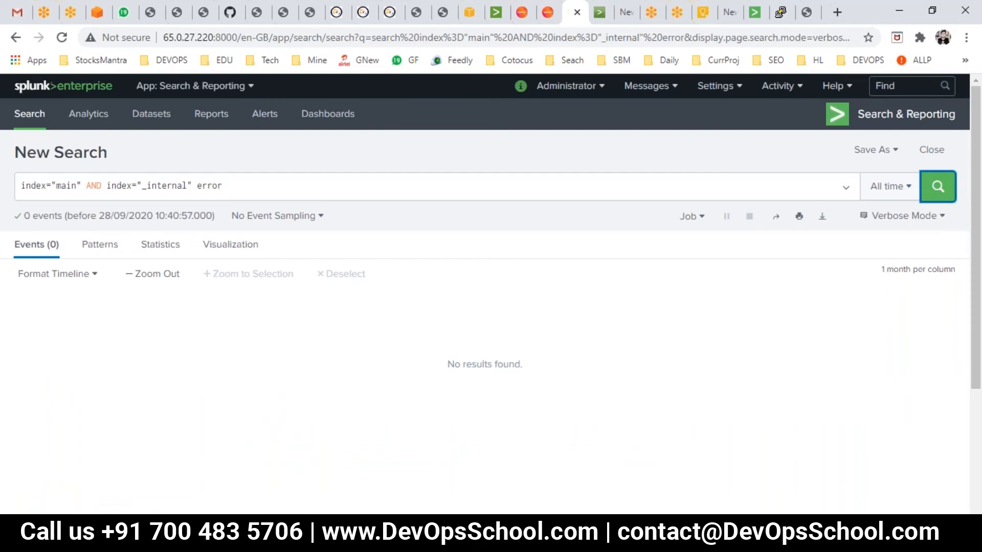
# - Open the Viewing Search Results slide, present it briefly as a slideshow, and return to the browser
pyautogui.hotkey('alt', 'Tab')
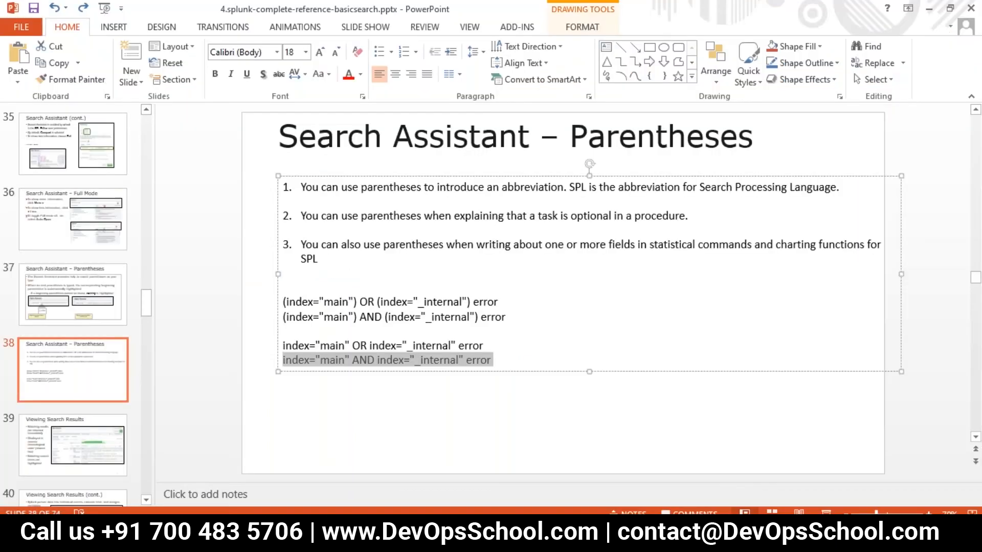
pyautogui.click(94, 430)
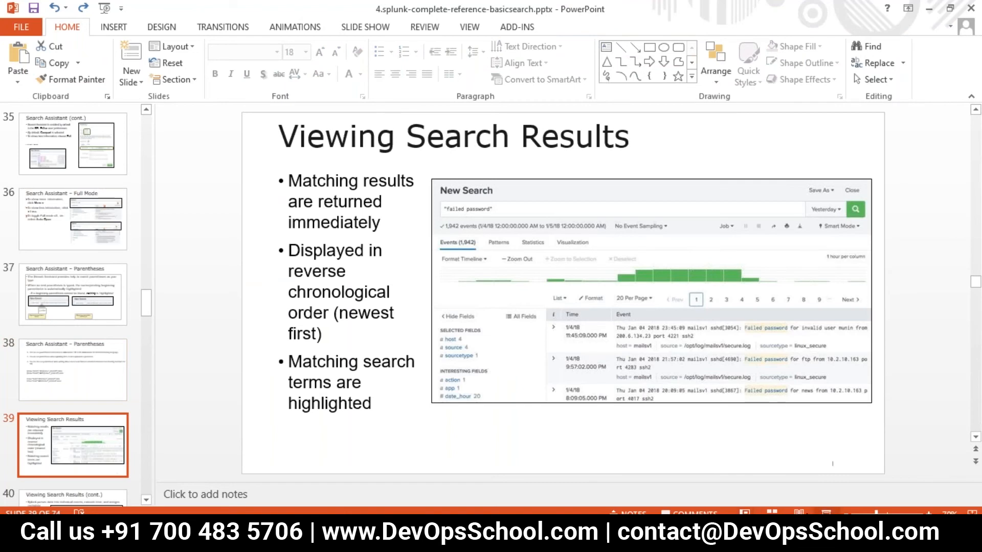
pyautogui.click(826, 511)
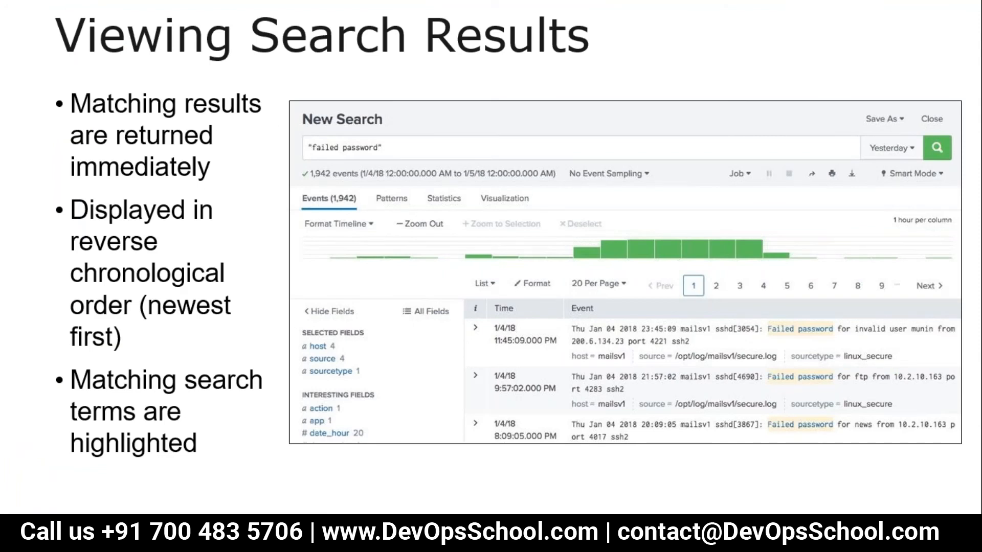
pyautogui.press('Escape')
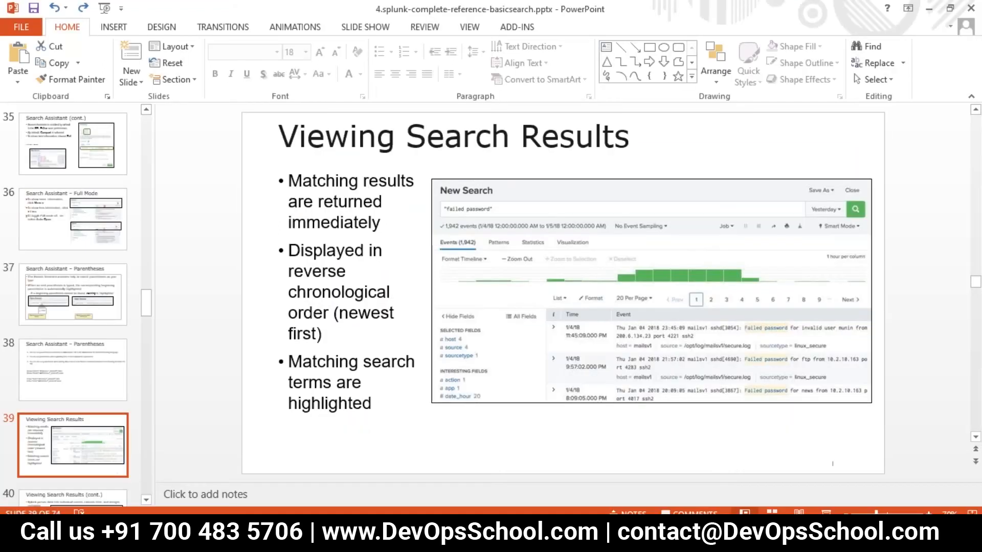
pyautogui.click(289, 486)
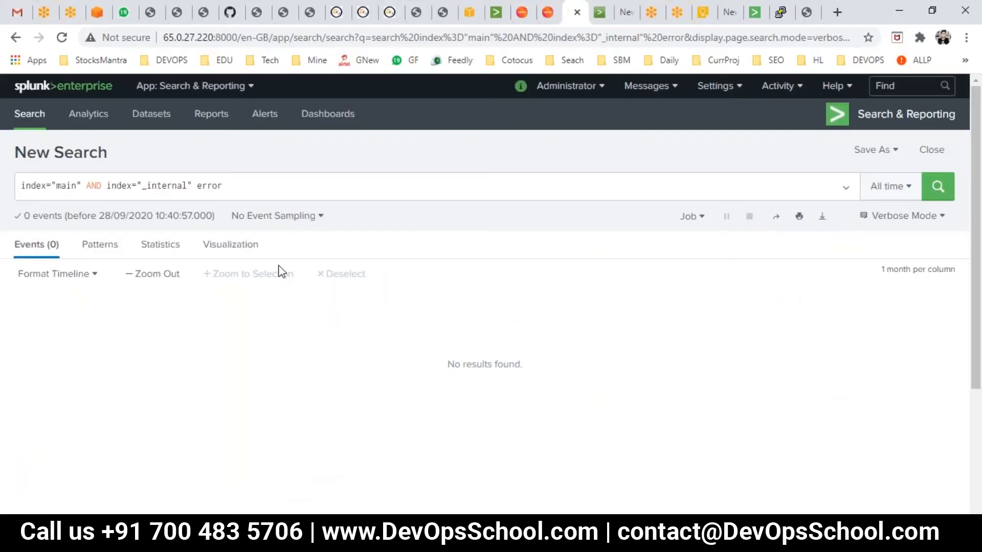
# - Remove the index="_internal" clause and the AND operator, leaving index="main" error, and run the search
pyautogui.click(239, 184)
pyautogui.moveTo(107, 185); pyautogui.dragTo(194, 185)
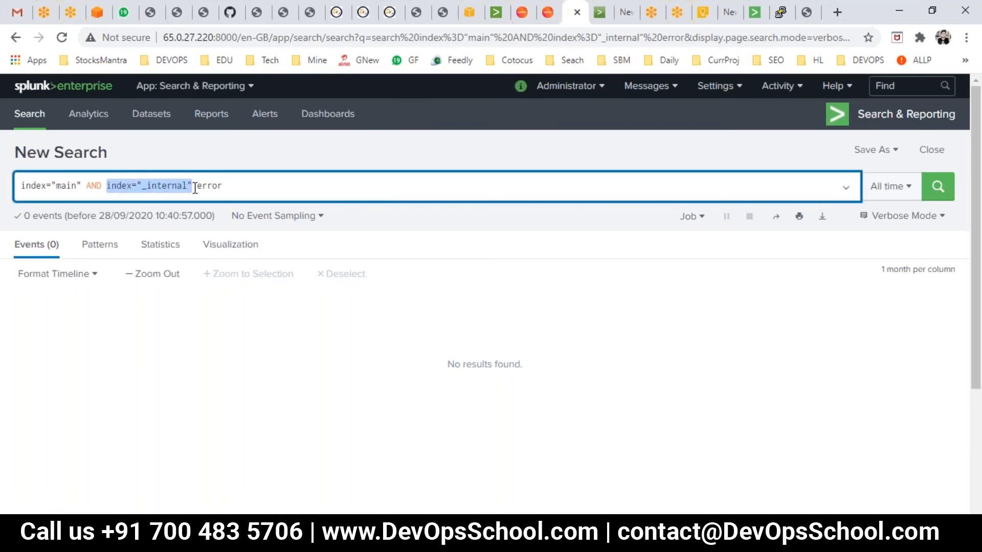
pyautogui.press('BackSpace')
pyautogui.press('Return')
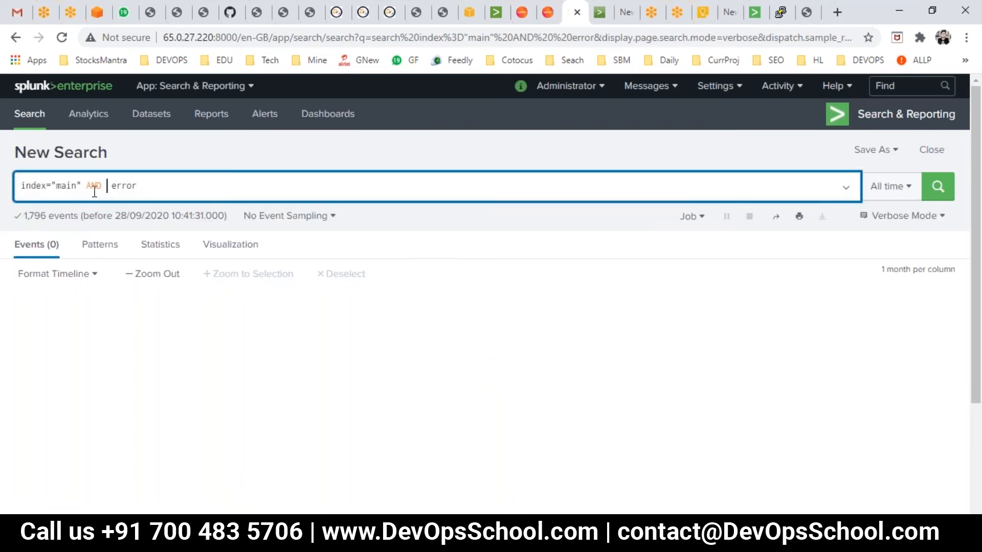
pyautogui.doubleClick(94, 186)
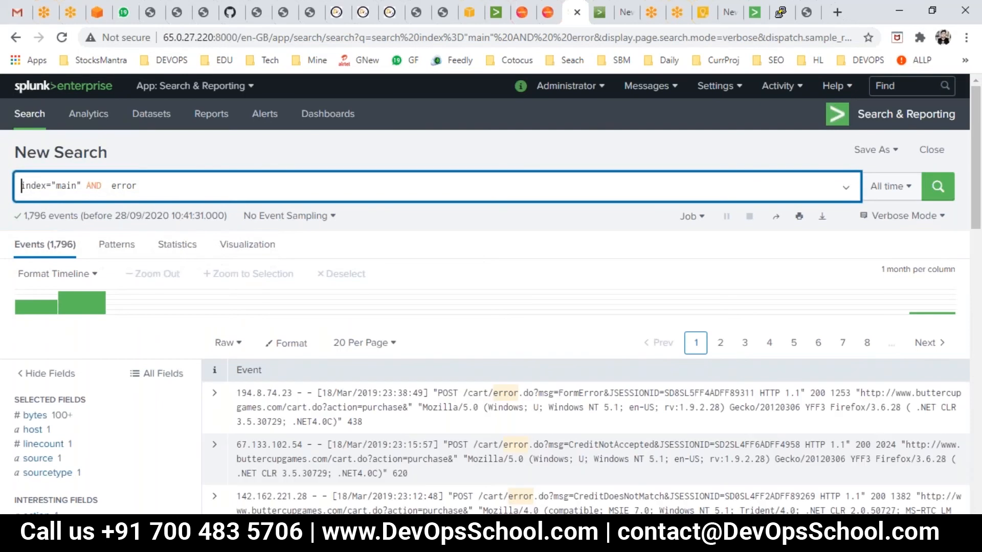
pyautogui.press('BackSpace')
pyautogui.press('BackSpace')
pyautogui.press('Return')
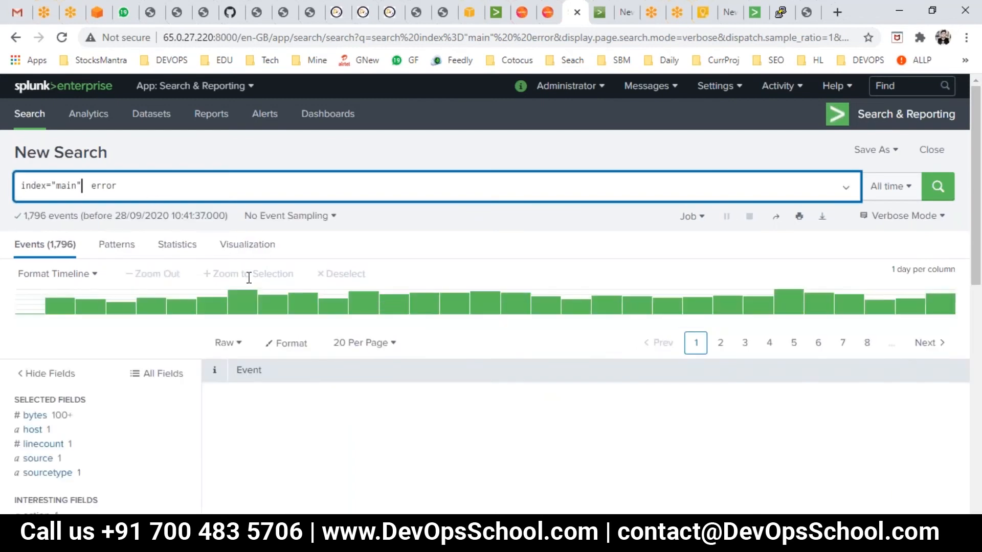
# - Add the /cart/error term from an event's raw text to the search
pyautogui.scroll(-3, 259, 295)
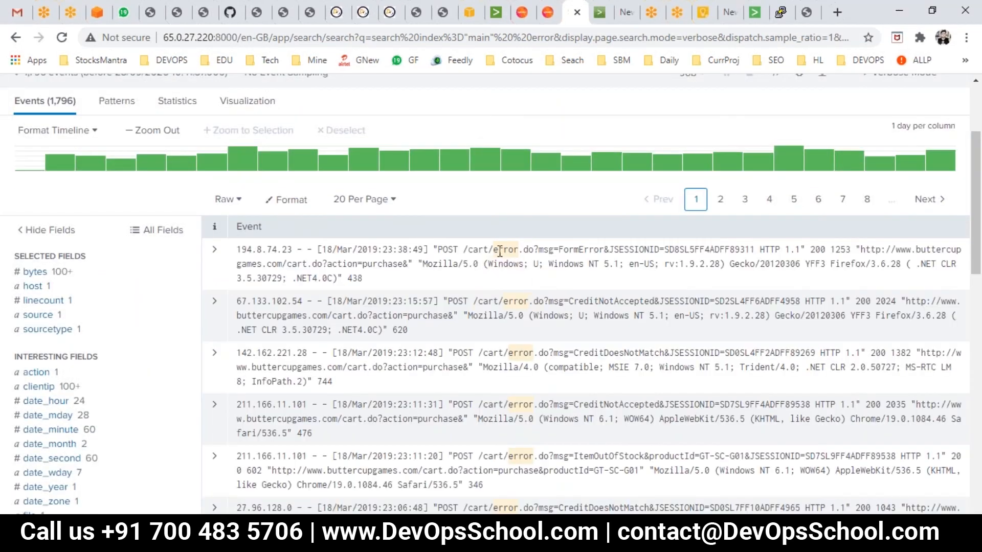
pyautogui.rightClick(517, 303)
pyautogui.click(516, 303)
pyautogui.click(516, 302)
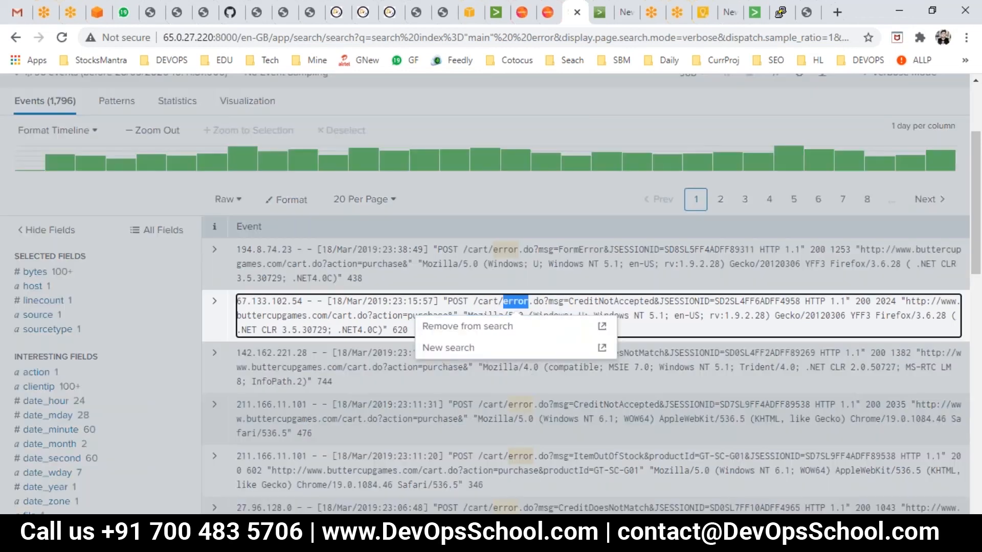
pyautogui.click(448, 209)
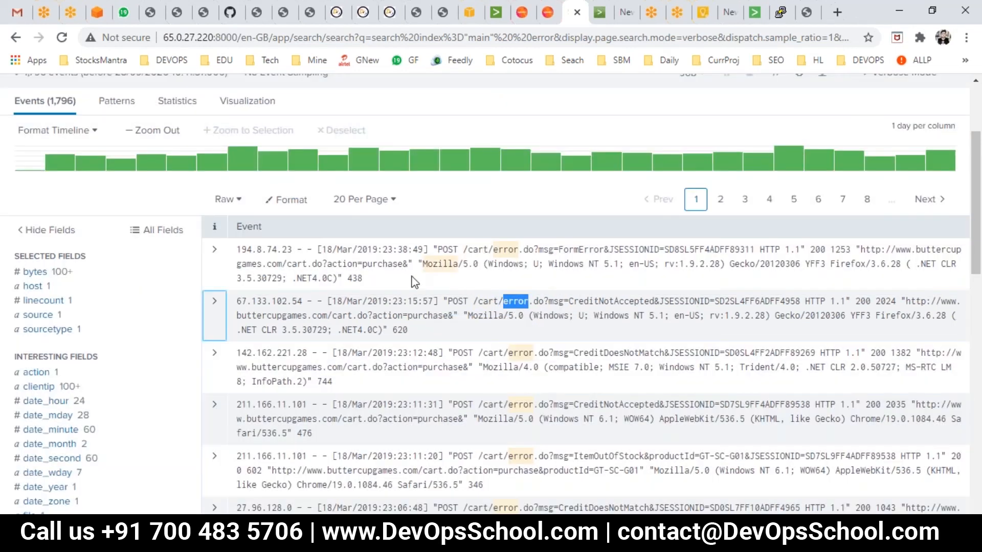
pyautogui.click(505, 403)
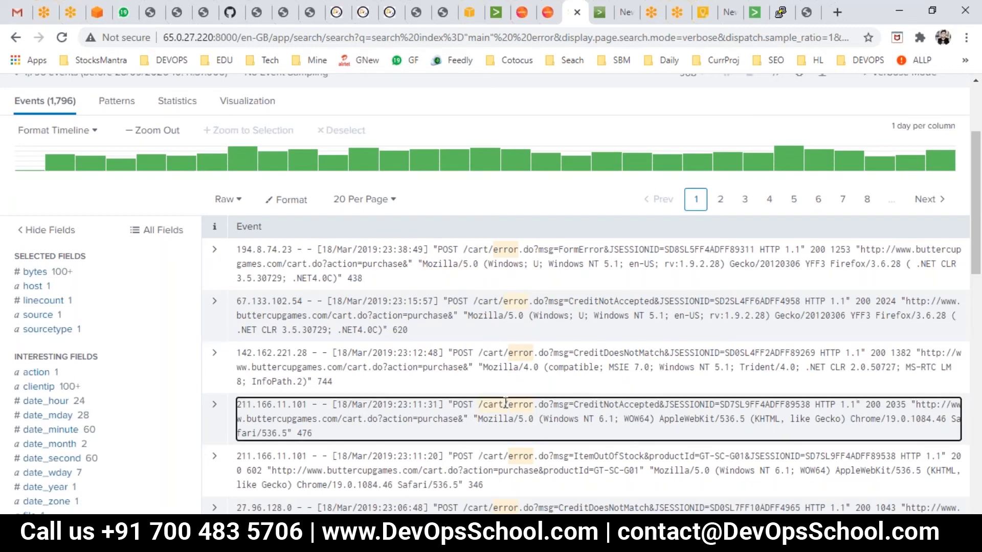
pyautogui.click(505, 403)
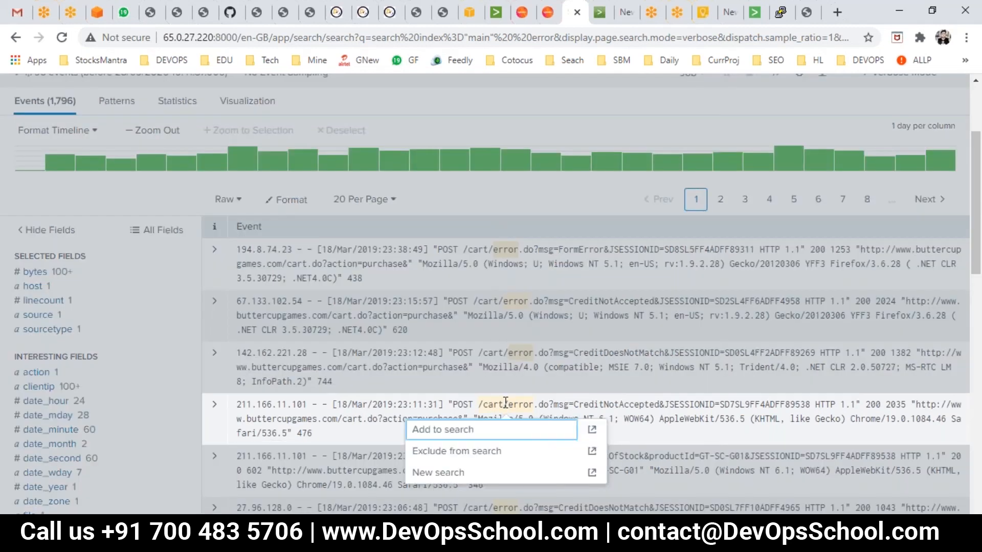
pyautogui.click(444, 430)
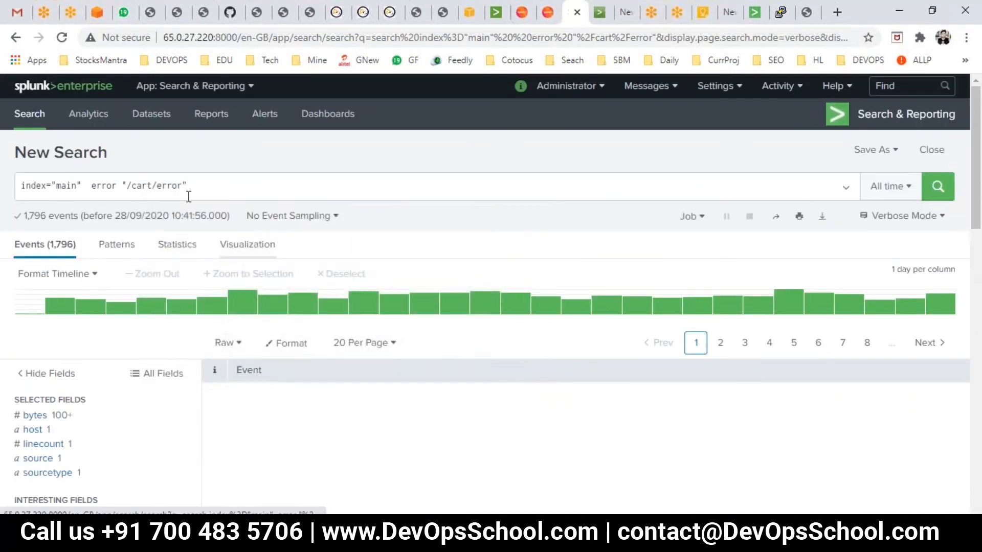
# - Delete the "/cart/error" term from the search text
pyautogui.click(105, 186)
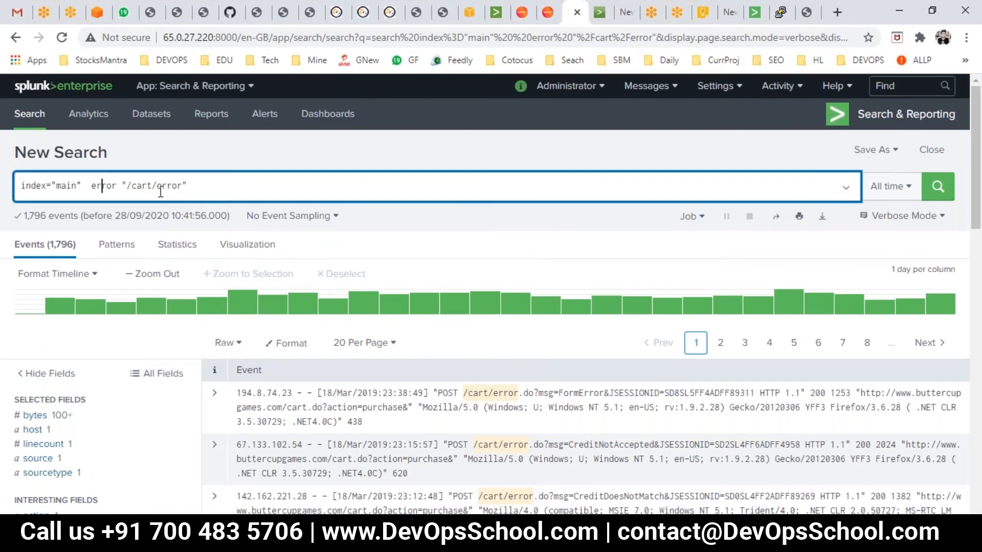
pyautogui.doubleClick(138, 186)
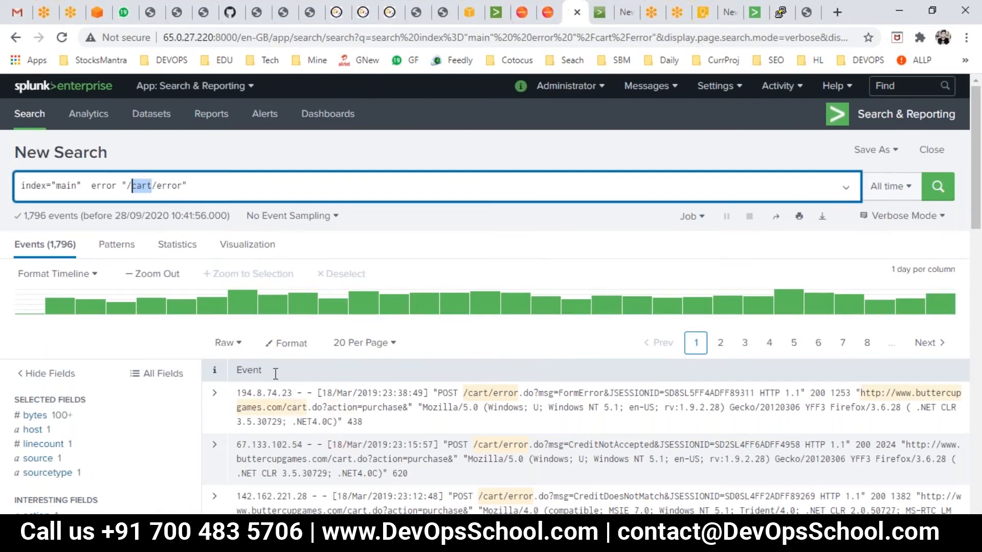
pyautogui.click(127, 187)
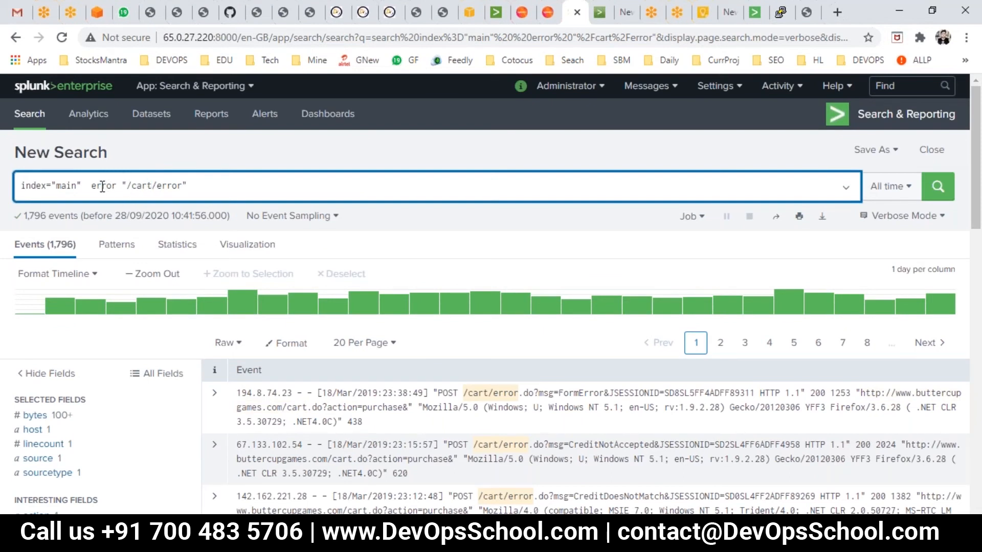
pyautogui.moveTo(122, 186); pyautogui.dragTo(189, 187)
pyautogui.press('BackSpace')
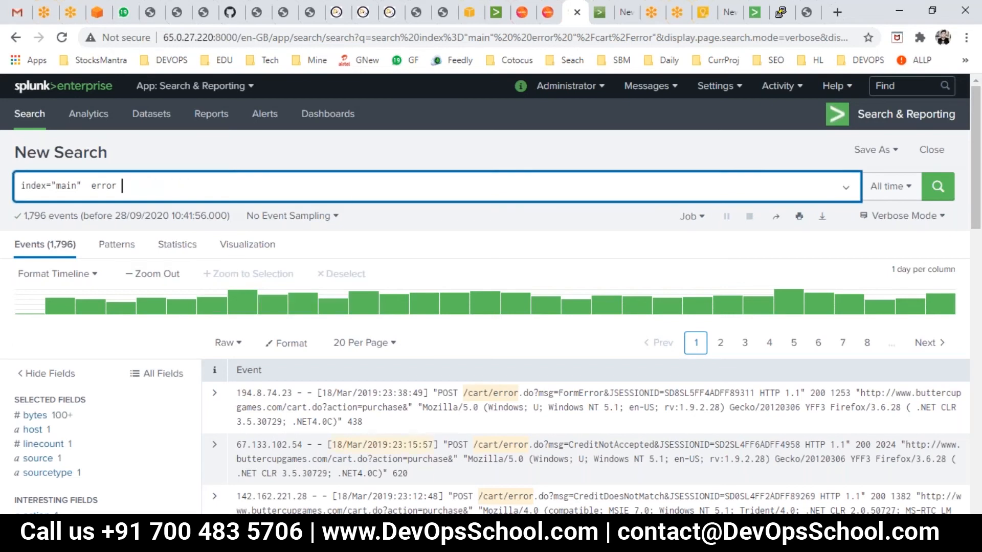
# - Add the term Mozilla from the first event's raw text to the search
pyautogui.rightClick(443, 407)
pyautogui.press('Escape')
pyautogui.click(431, 406)
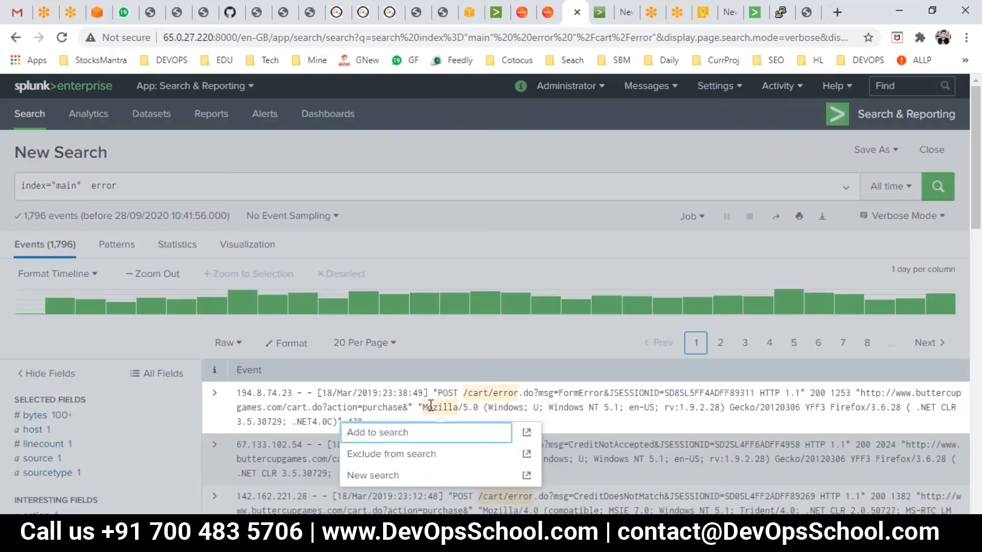
pyautogui.click(390, 432)
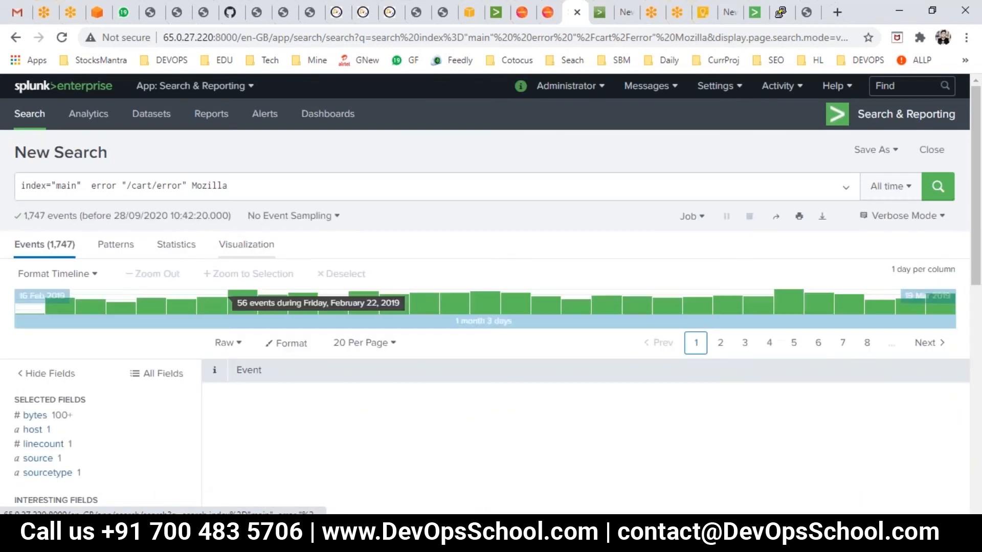
# - Remove the "/cart/error" term from the search and run it
pyautogui.click(193, 186)
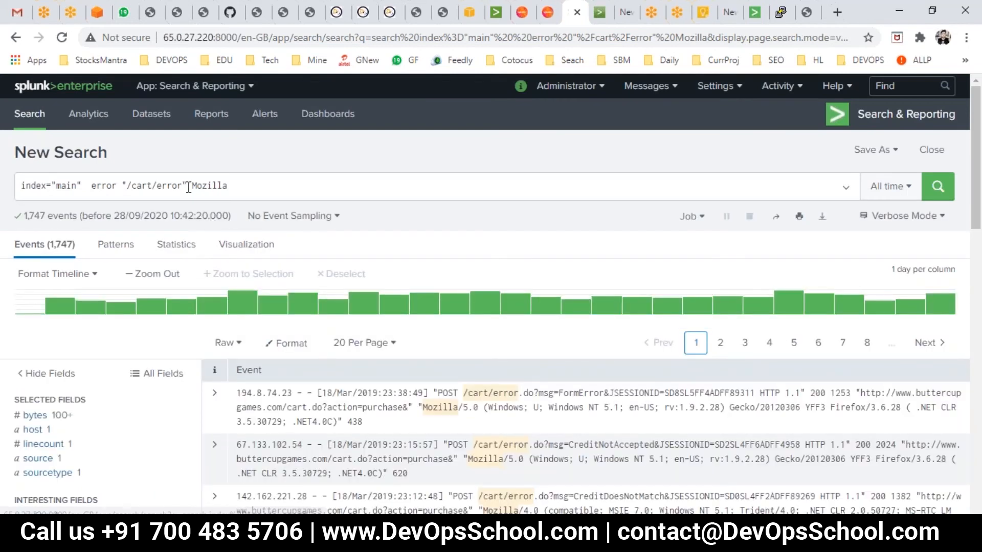
pyautogui.keyDown('shift'); pyautogui.click(123, 185); pyautogui.keyUp('shift')
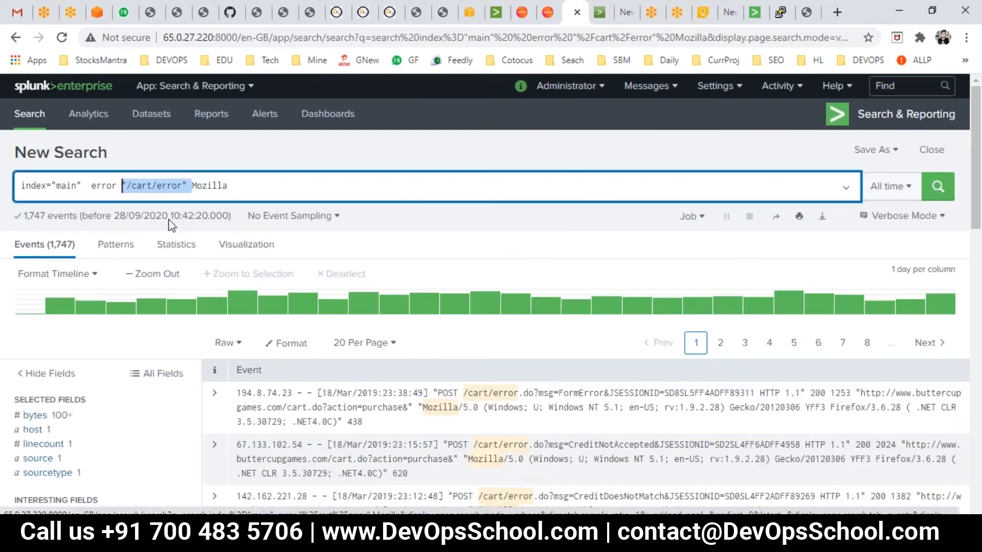
pyautogui.press('BackSpace')
pyautogui.press('Return')
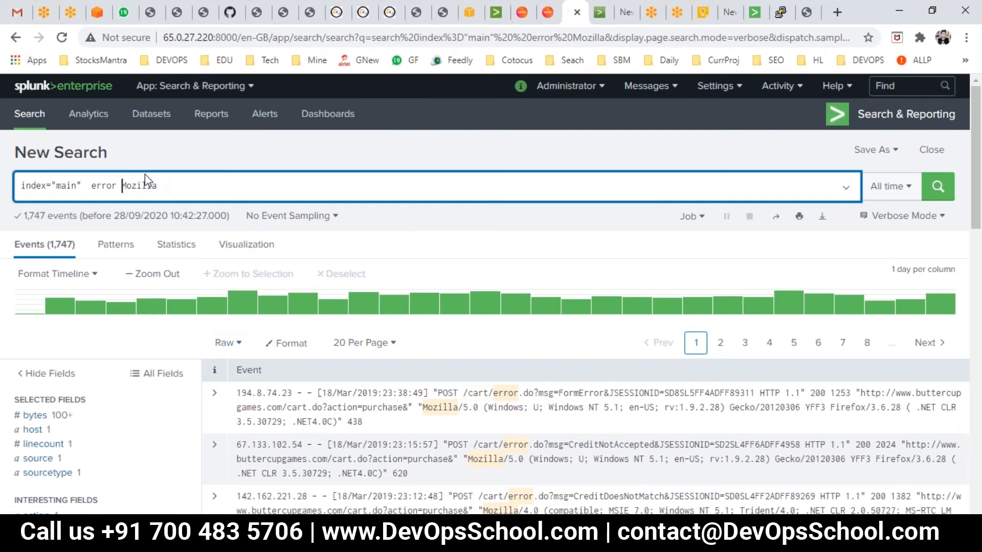
# - Insert OR between error and Mozilla in the search and run it
pyautogui.click(122, 185)
pyautogui.write('OR')
pyautogui.click(937, 186)
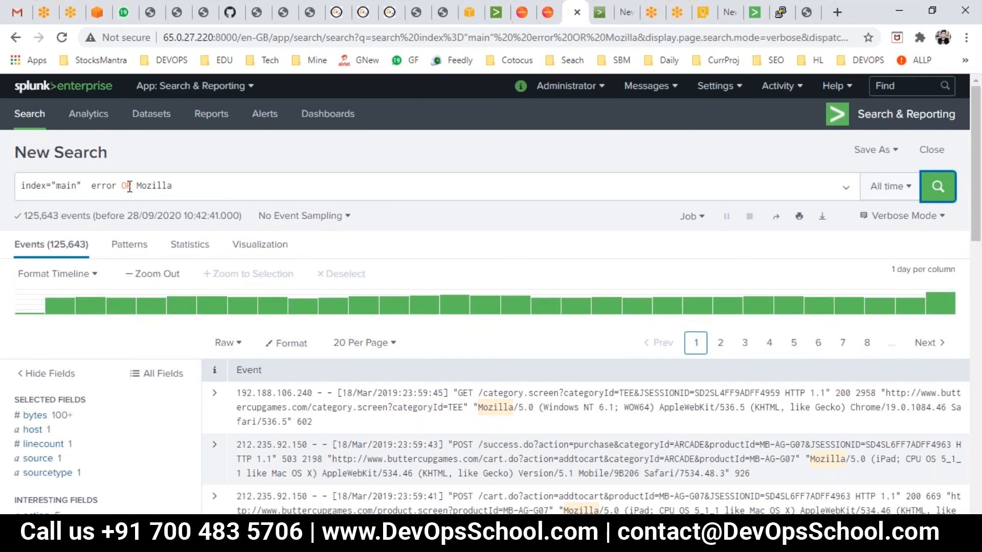
# - Remove the OR Mozilla terms and rerun the search for index="main" error
pyautogui.moveTo(122, 187); pyautogui.dragTo(174, 187)
pyautogui.press('BackSpace')
pyautogui.press('BackSpace')
pyautogui.press('Return')
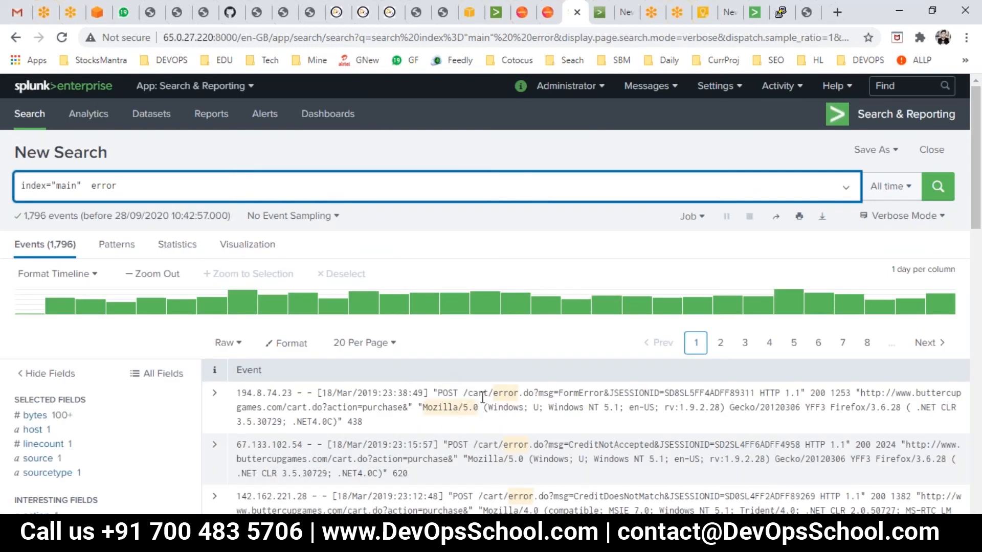
# - Open the term options on the first event to view its add, exclude and new search choices
pyautogui.rightClick(480, 393)
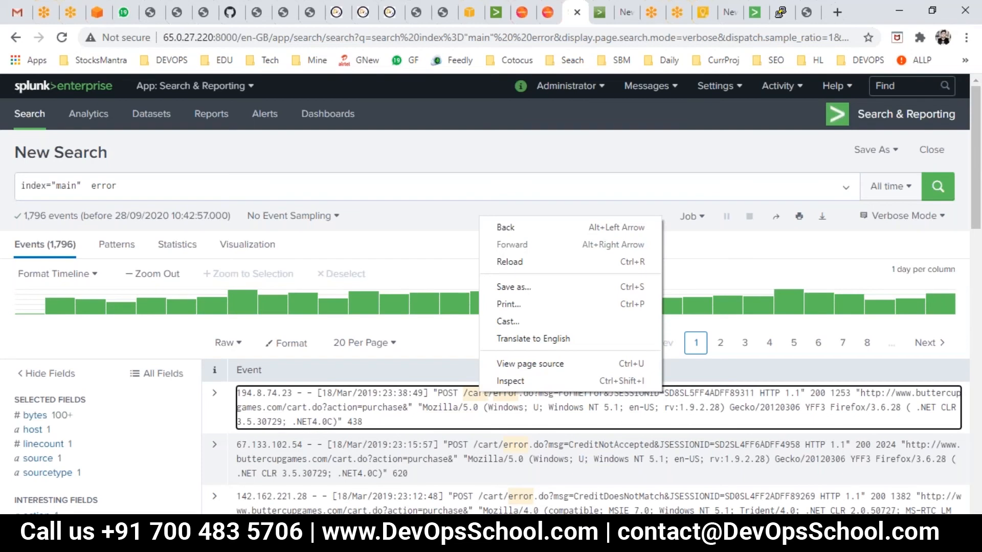
pyautogui.press('Escape')
pyautogui.click(475, 407)
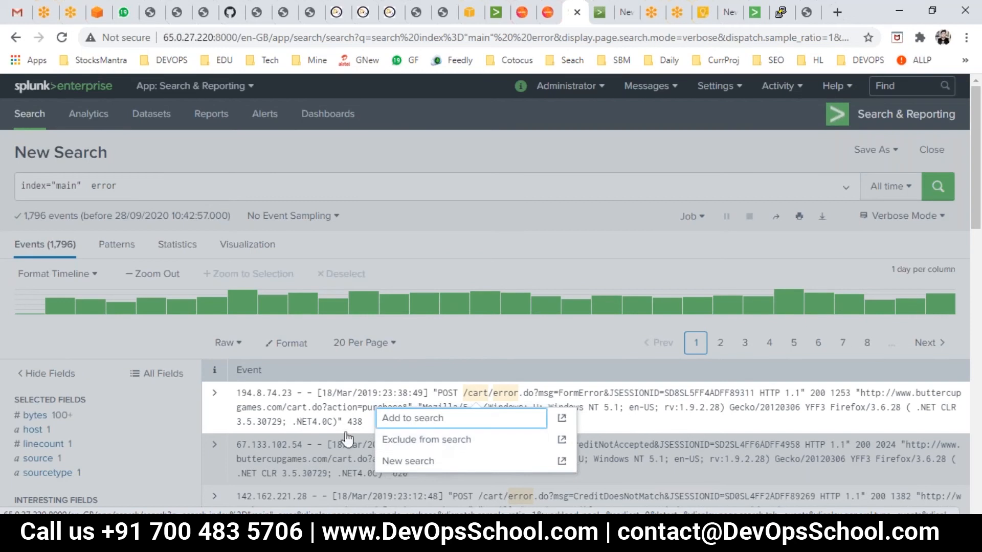
# - Switch to PowerPoint and present the Viewing Search Results slides on the results page layout
pyautogui.hotkey('alt', 'Tab')
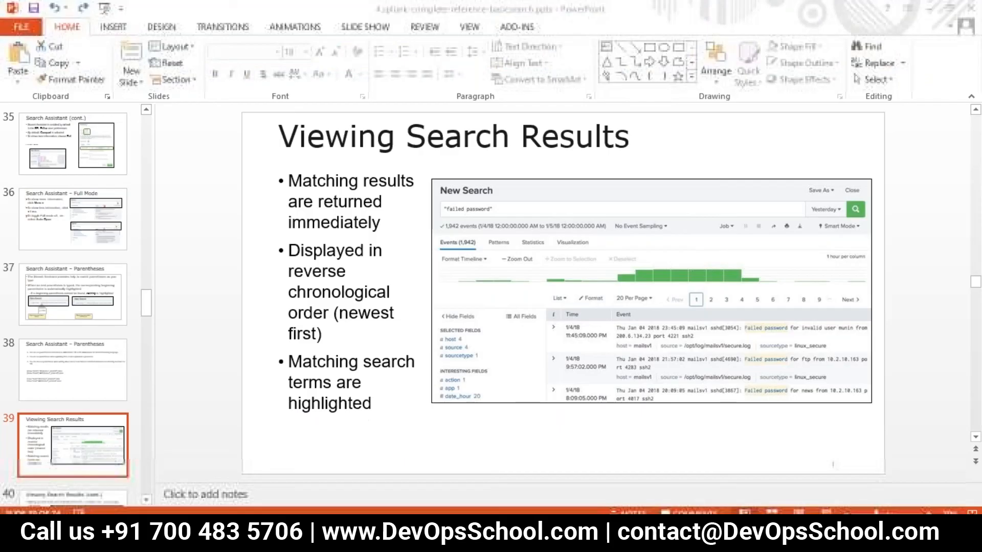
pyautogui.hotkey('shift', 'F5')
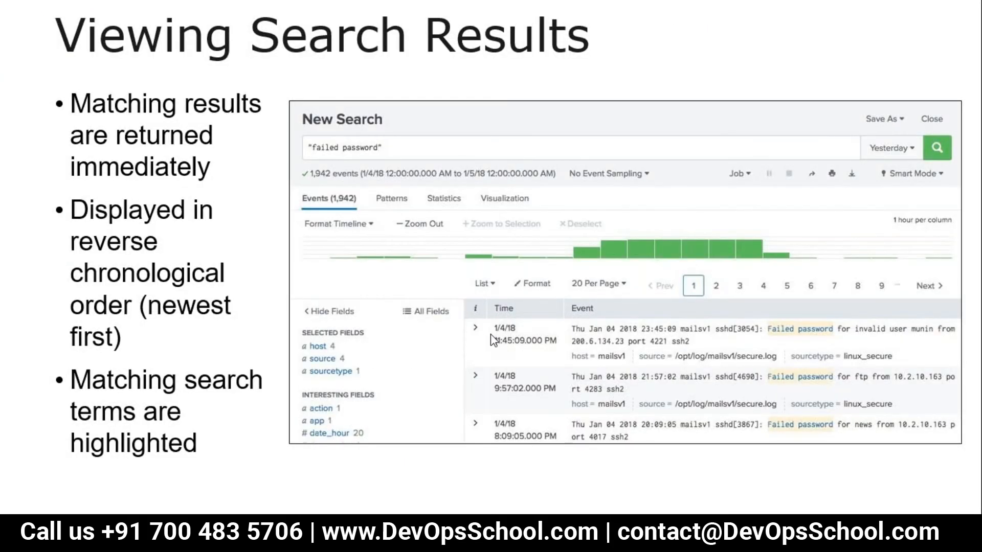
pyautogui.press('Right')
pyautogui.press('Right')
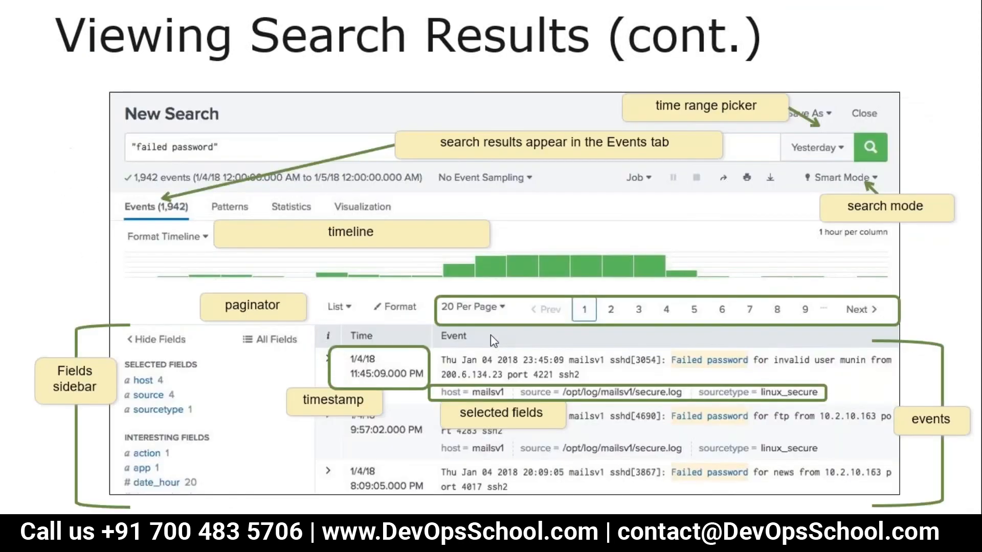
pyautogui.press('Left')
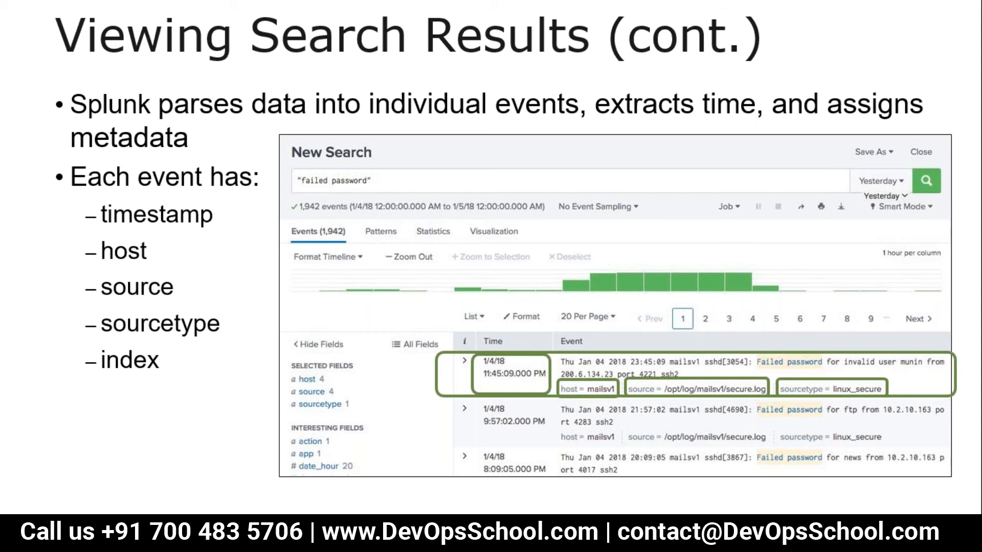
pyautogui.press('Right')
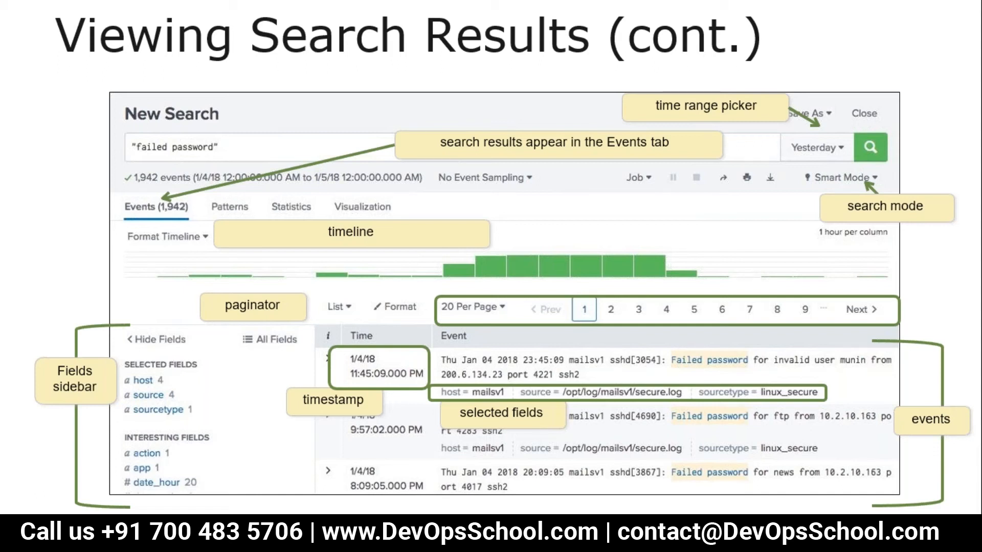
pyautogui.press('Escape')
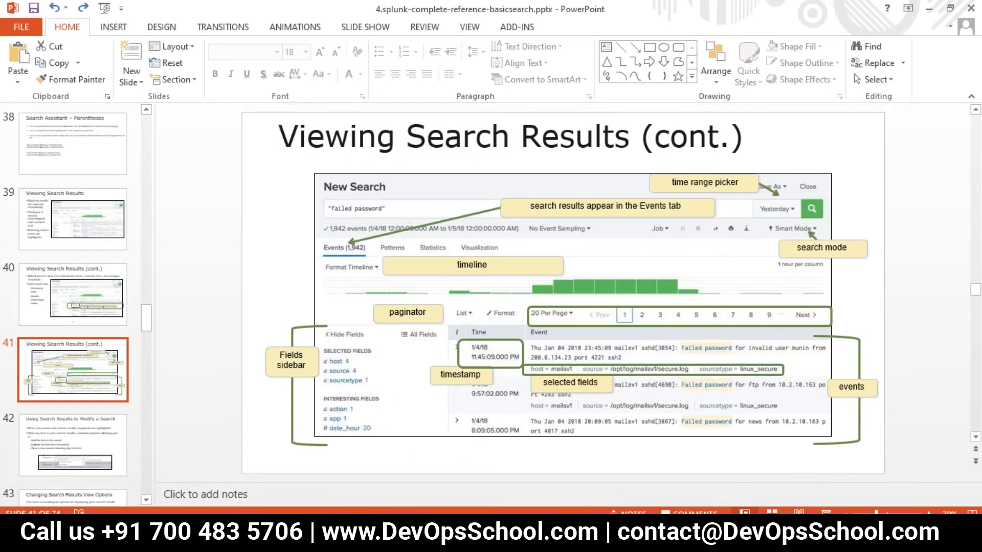
# - Return to the browser and browse the Events, Patterns, Statistics and Visualization result tabs
pyautogui.moveTo(403, 542)
pyautogui.click(294, 483)
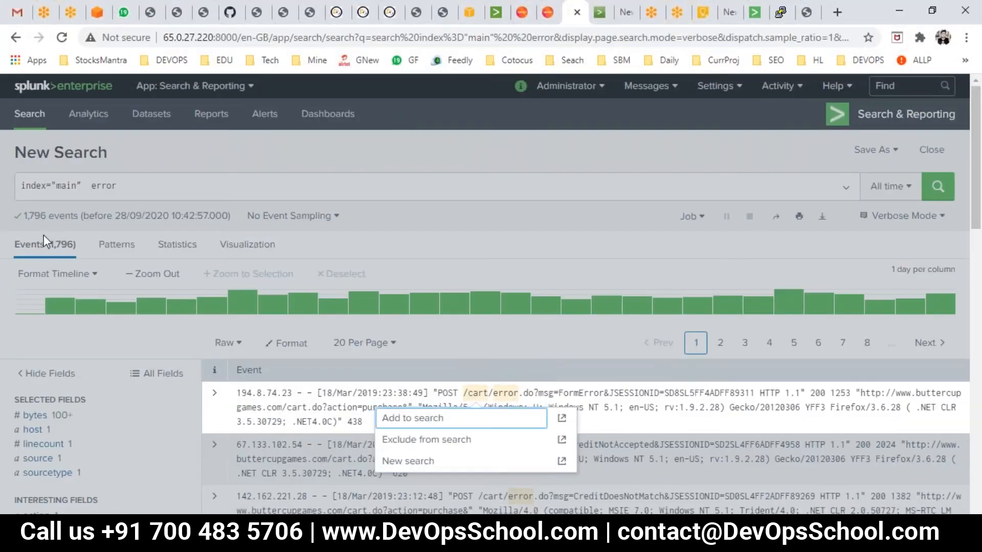
pyautogui.click(109, 256)
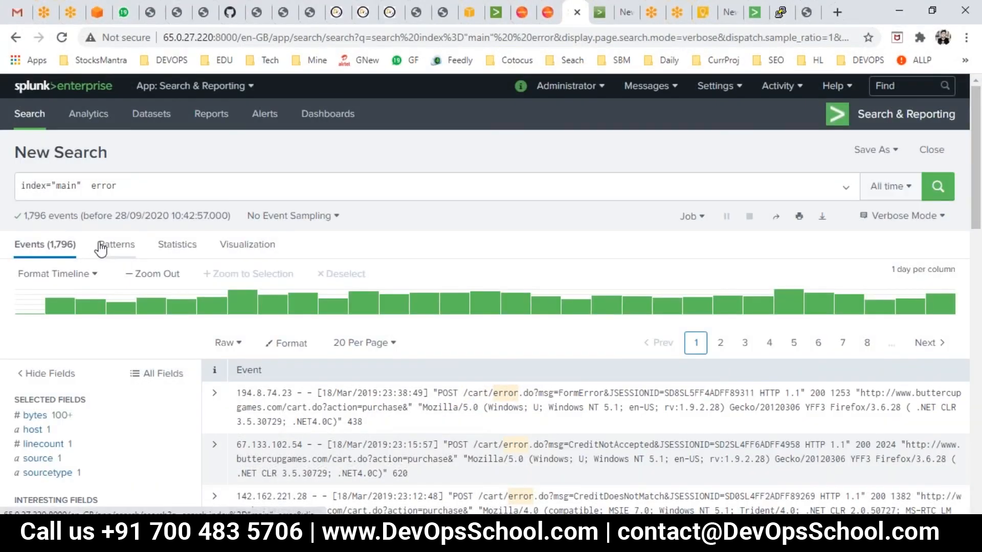
pyautogui.click(102, 245)
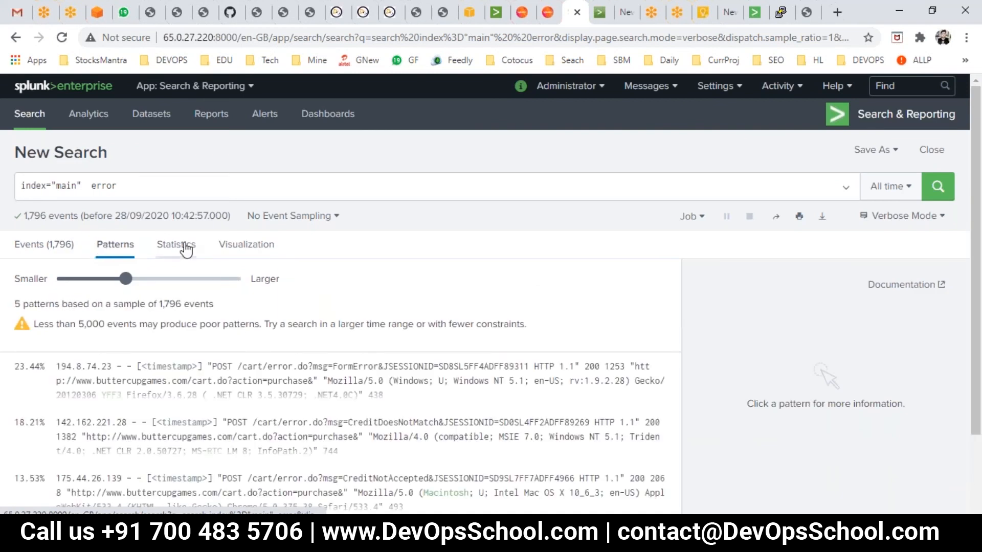
pyautogui.click(189, 250)
pyautogui.click(260, 252)
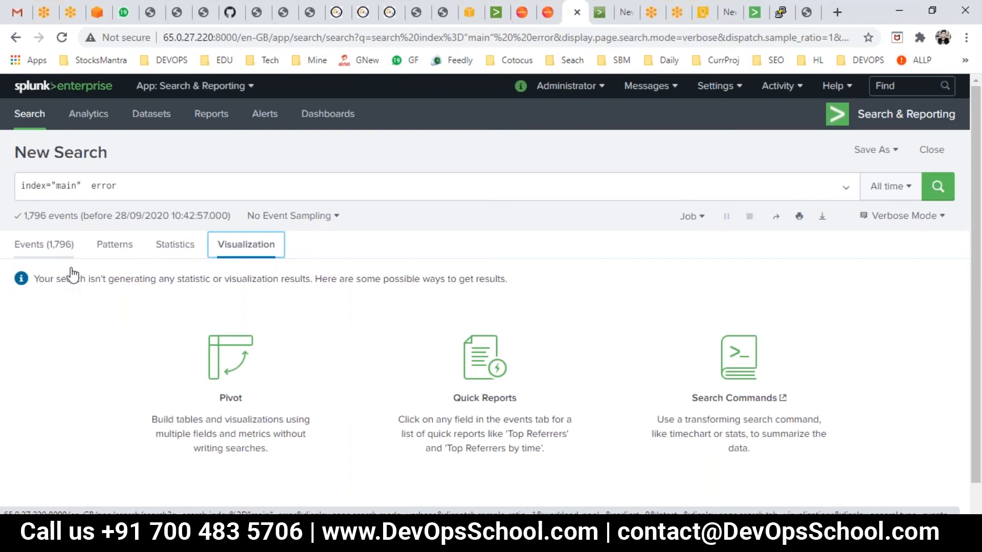
pyautogui.click(62, 250)
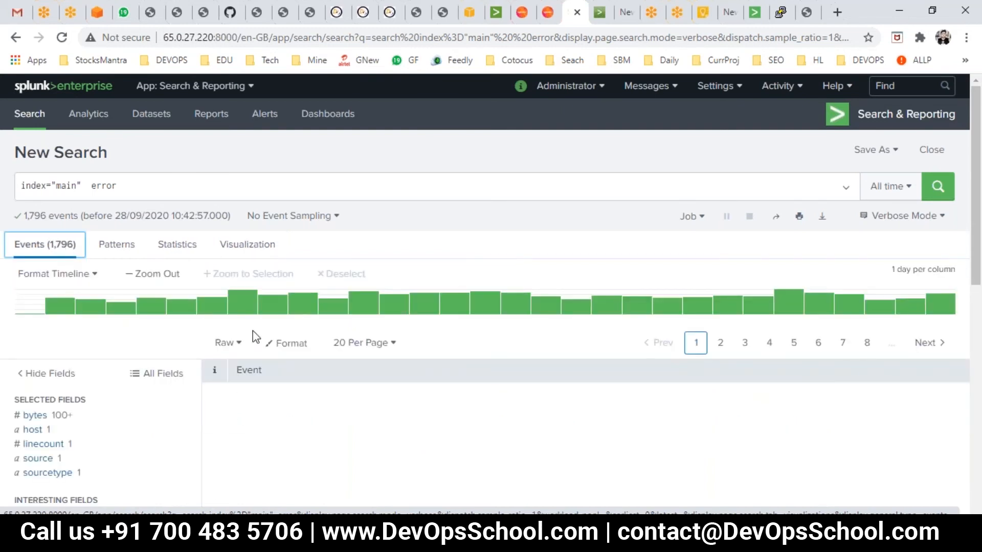
# - Change the events display from Raw to List and then to Table
pyautogui.scroll(-2, 256, 358)
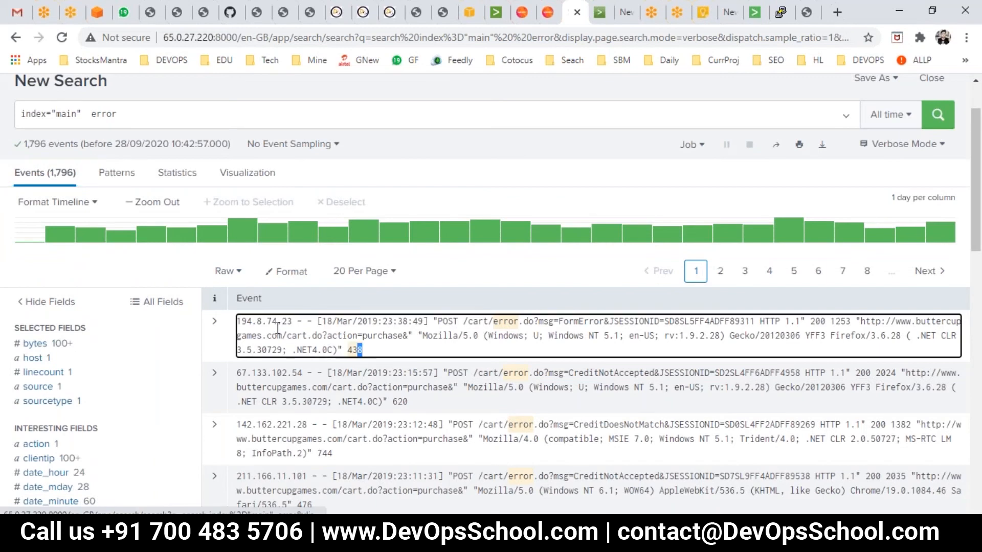
pyautogui.tripleClick(237, 320)
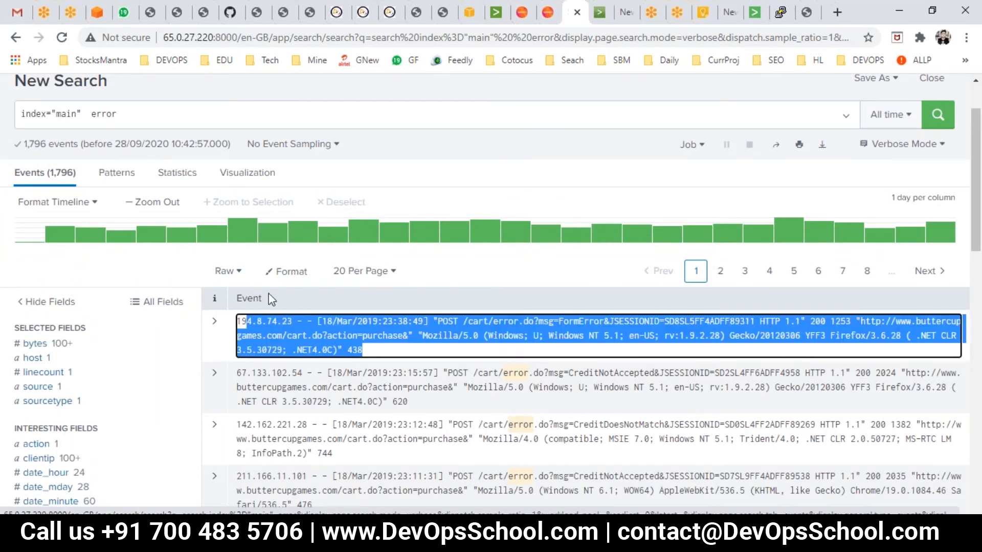
pyautogui.click(242, 279)
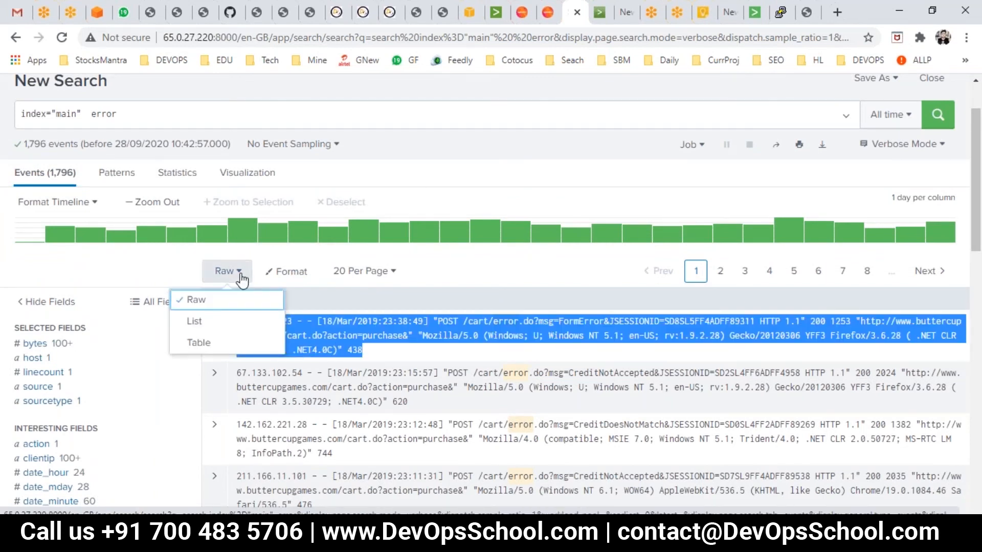
pyautogui.click(221, 322)
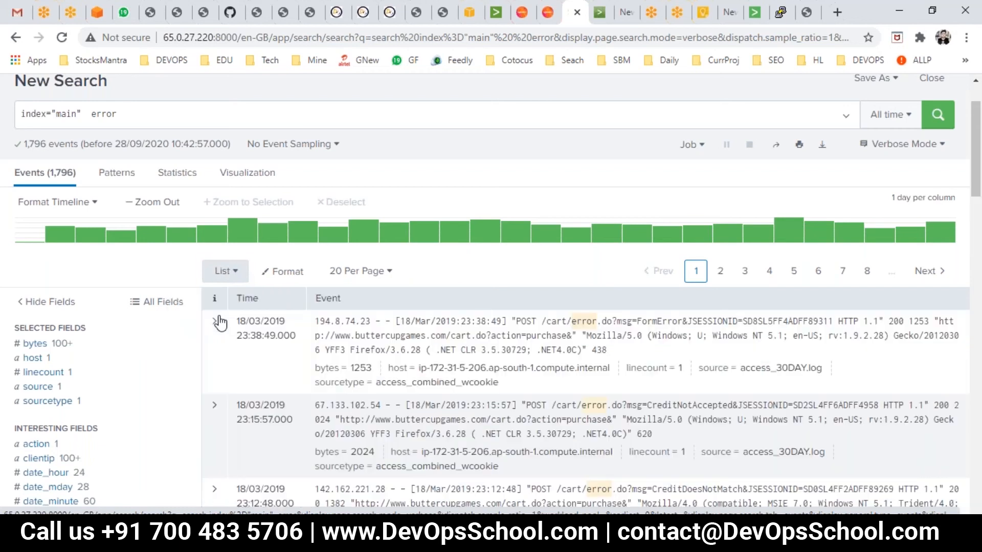
pyautogui.click(236, 273)
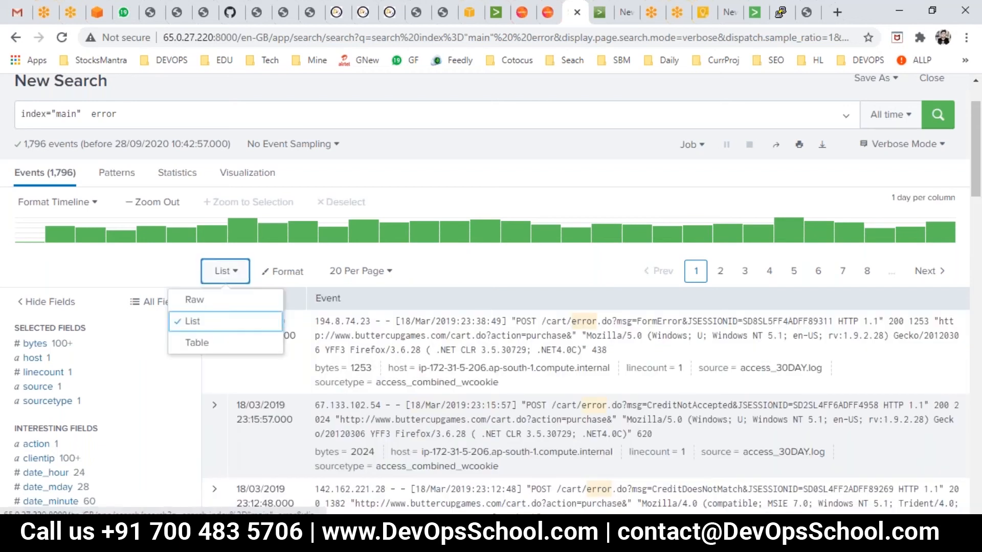
pyautogui.click(207, 346)
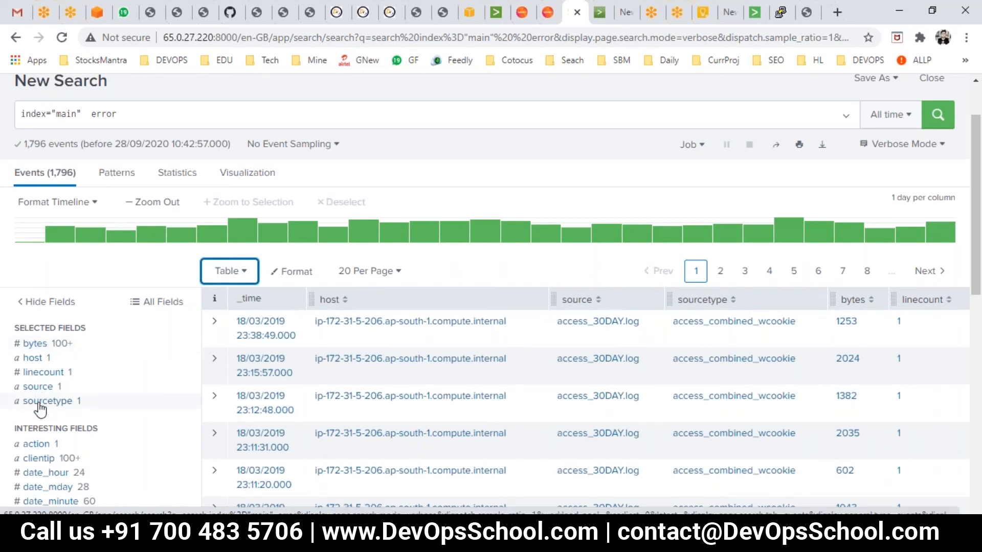
# - Deselect the linecount and bytes fields from the selected fields
pyautogui.click(45, 379)
pyautogui.click(603, 313)
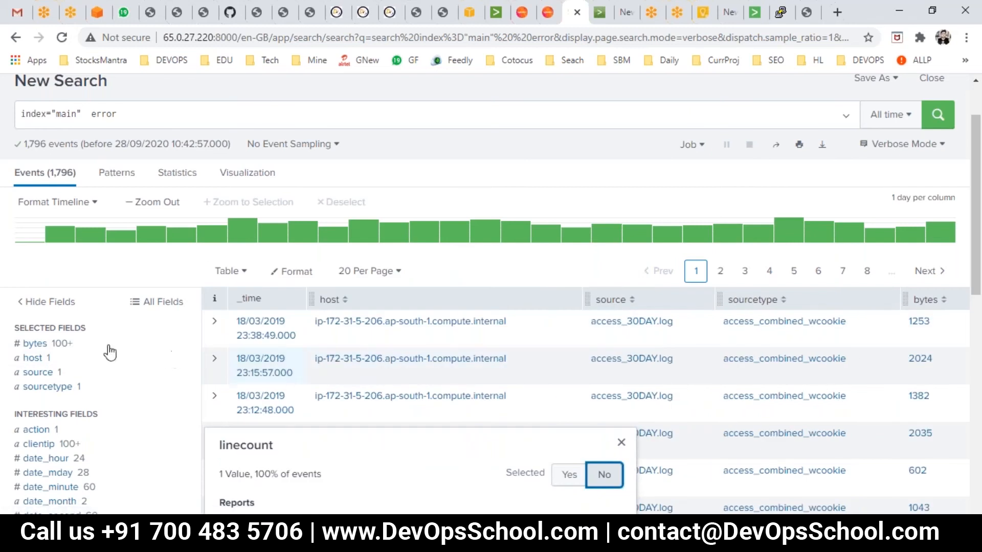
pyautogui.click(37, 343)
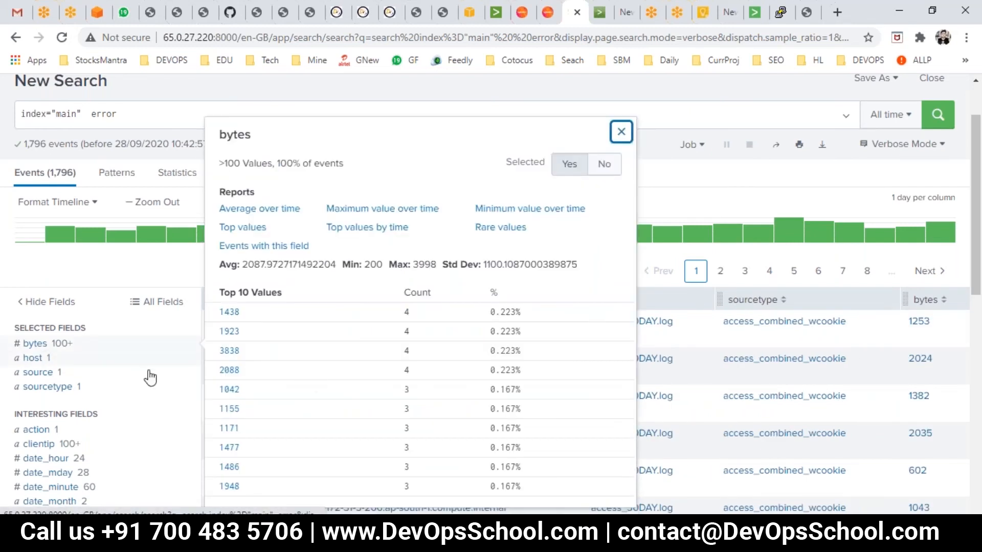
pyautogui.click(603, 164)
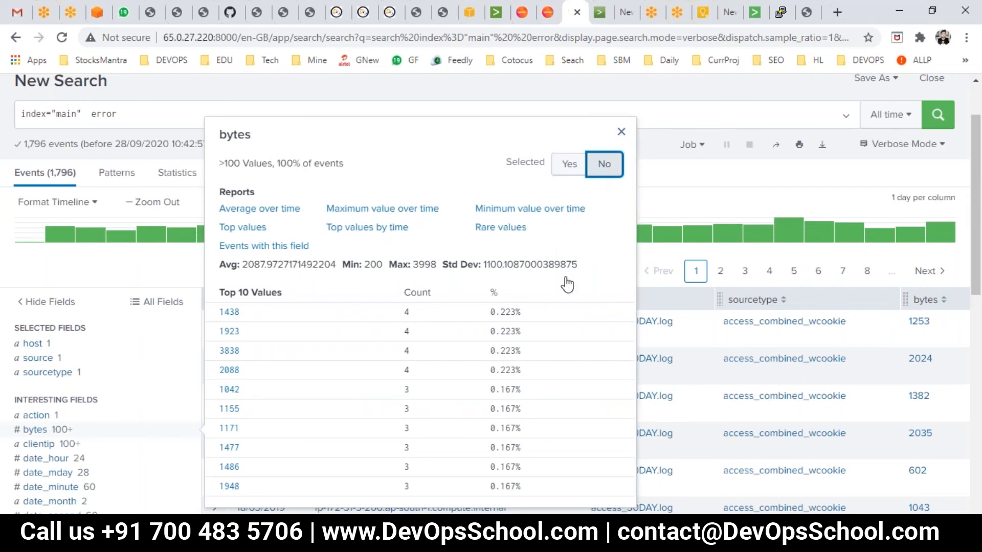
pyautogui.click(309, 114)
pyautogui.click(307, 108)
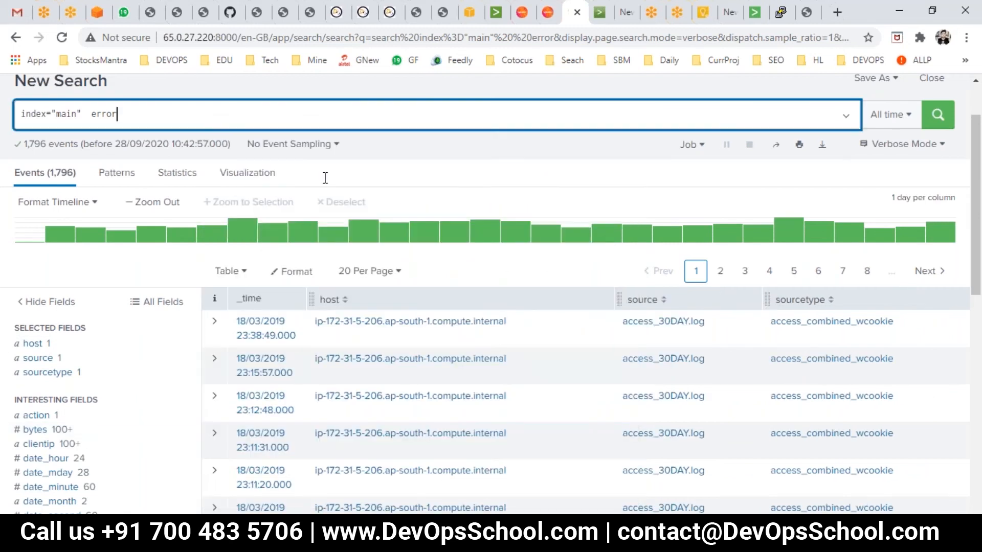
# - Inspect the table format options, including the Max Lines choices, and scroll through the results
pyautogui.click(299, 275)
pyautogui.click(300, 276)
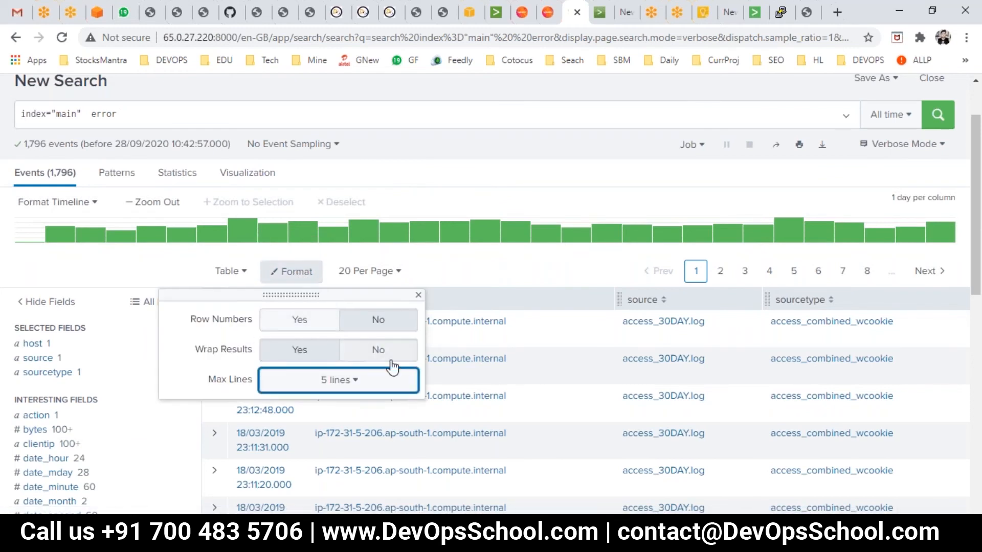
pyautogui.click(339, 384)
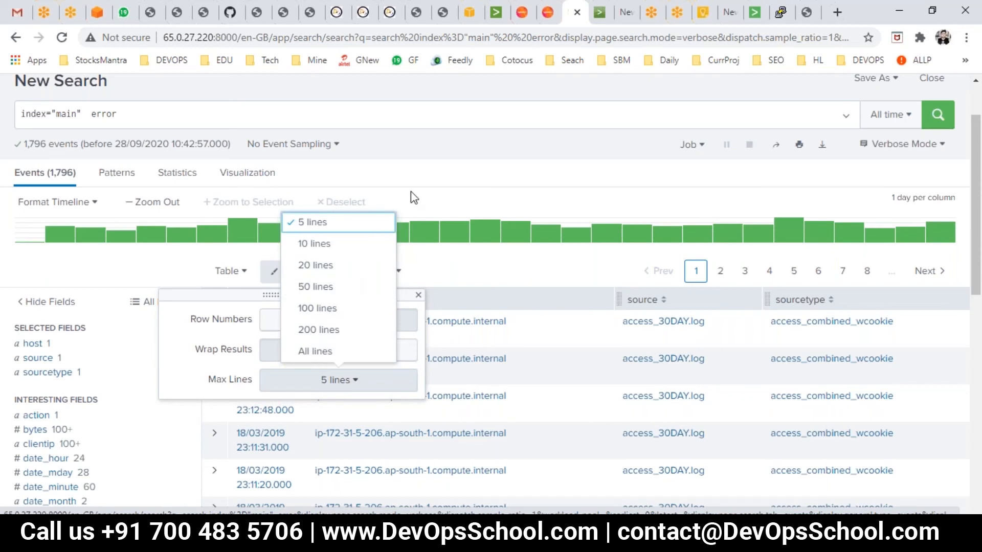
pyautogui.click(444, 176)
pyautogui.scroll(-3, 459, 347)
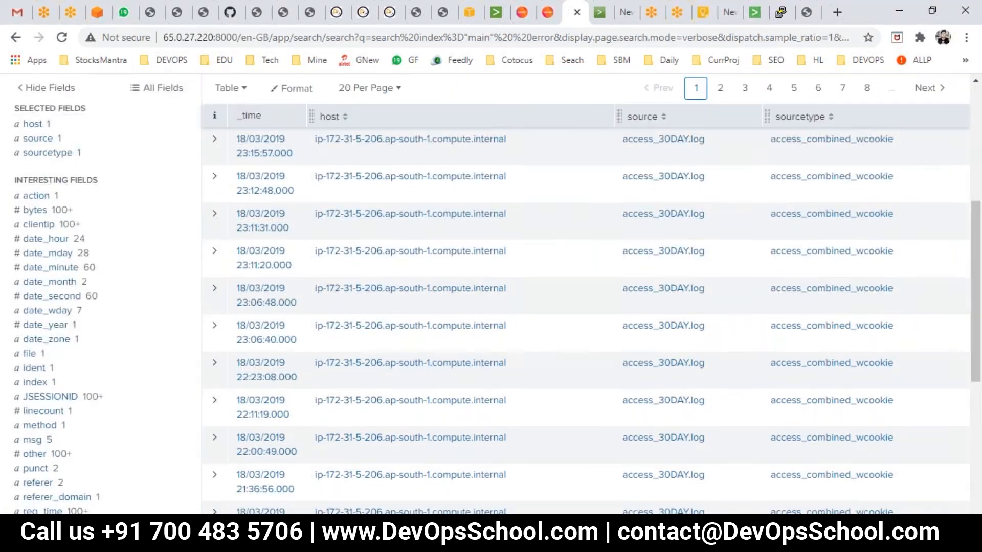
pyautogui.scroll(5, 450, 358)
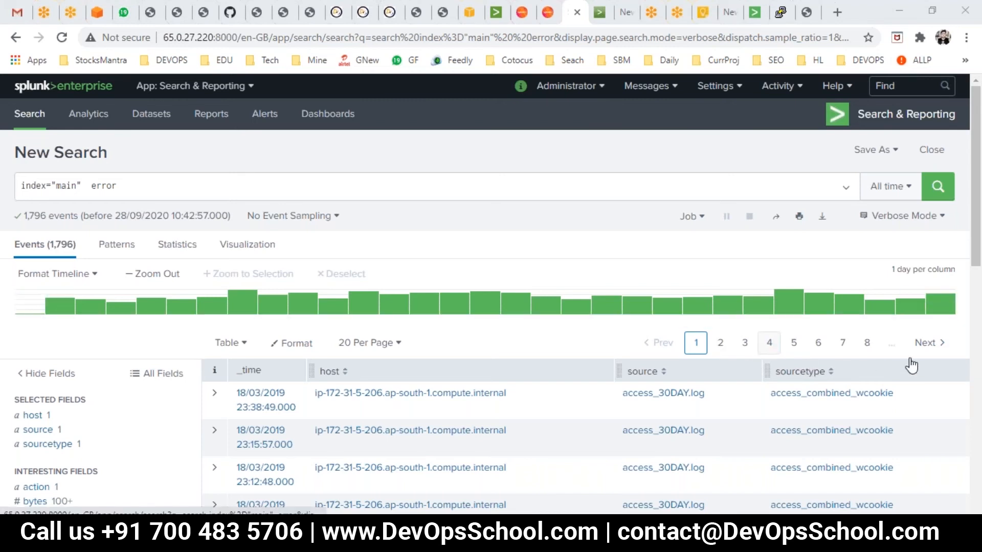
# - Select a timeline range from 26 Feb 2019 to 13 Mar 2019, about 15 days, to filter the events
pyautogui.moveTo(452, 320)
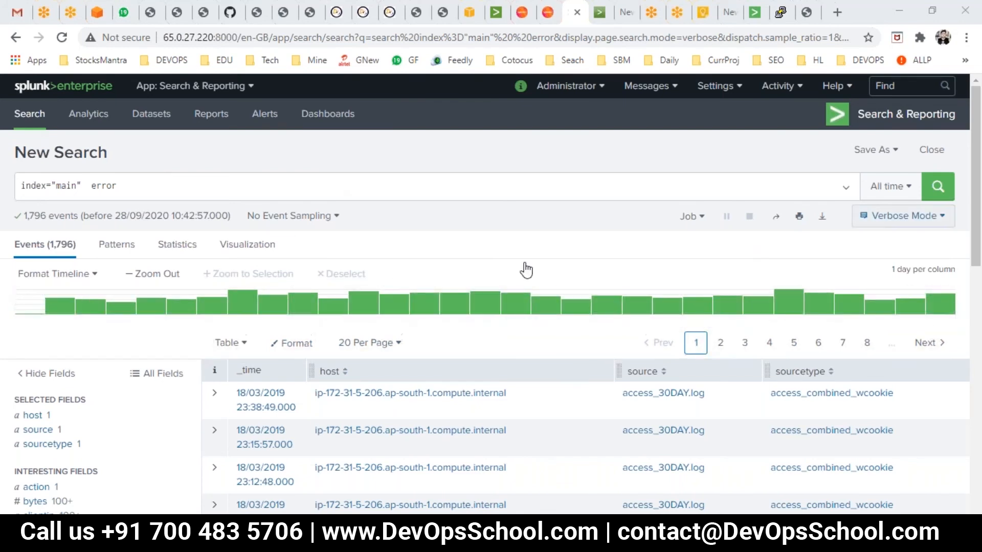
pyautogui.moveTo(76, 307)
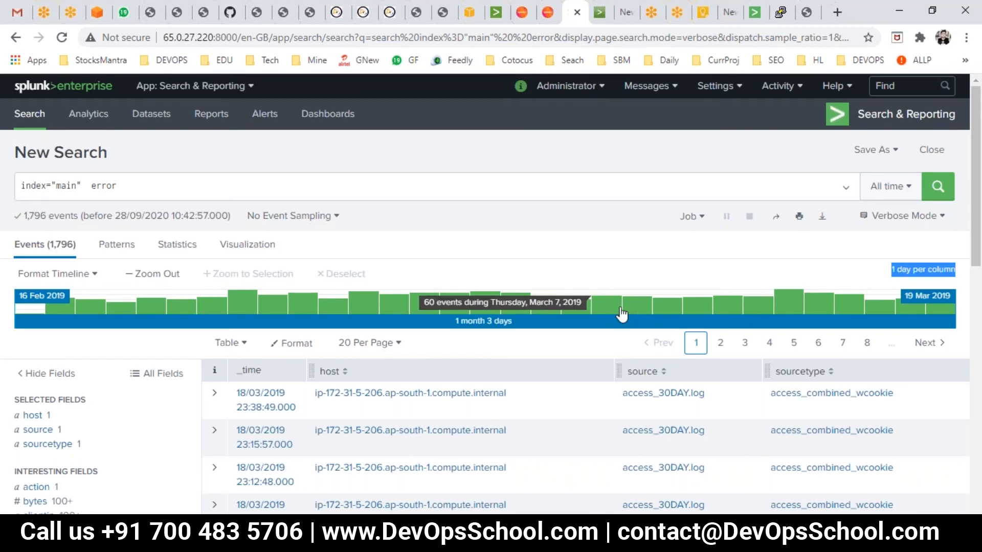
pyautogui.moveTo(471, 252); pyautogui.dragTo(435, 257)
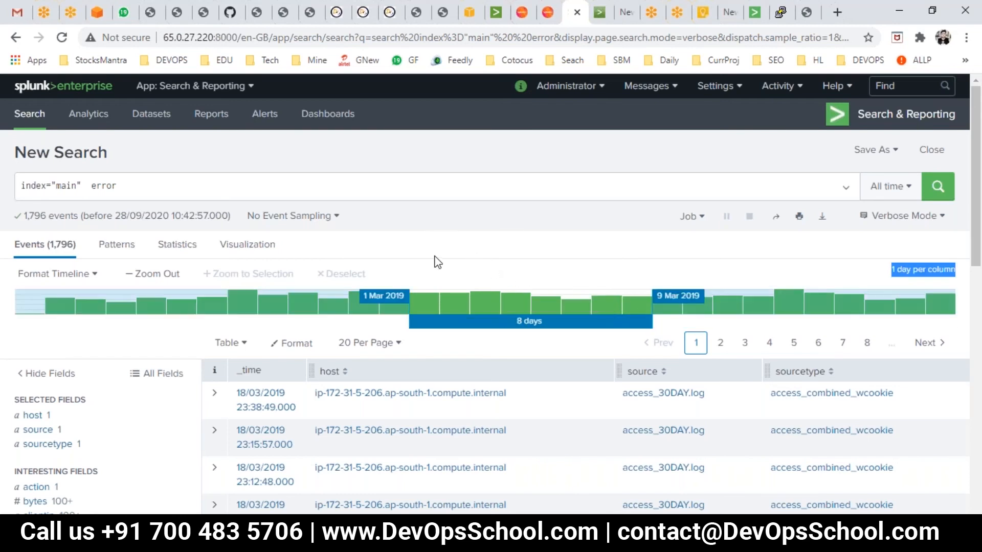
pyautogui.rightClick(483, 285)
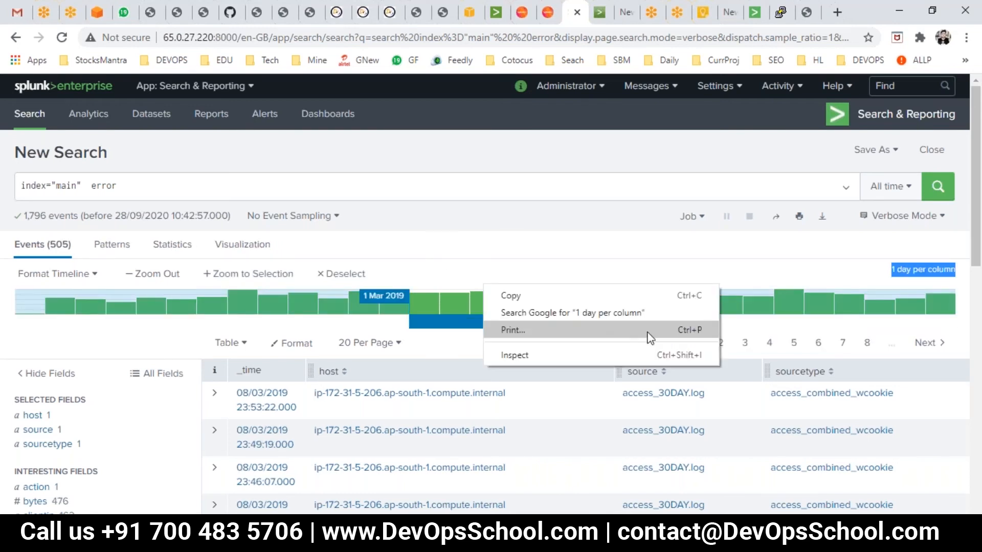
pyautogui.click(467, 165)
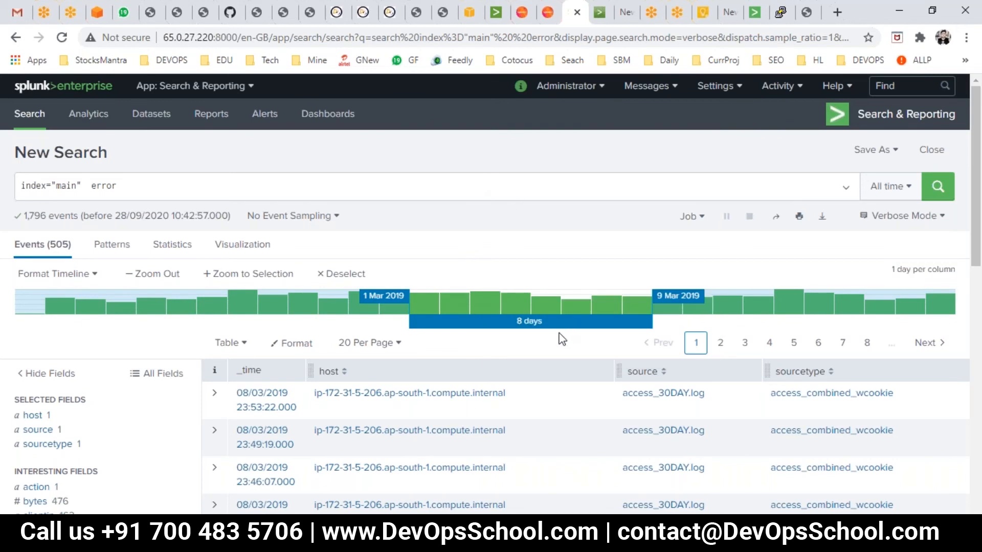
pyautogui.moveTo(320, 302); pyautogui.dragTo(649, 344)
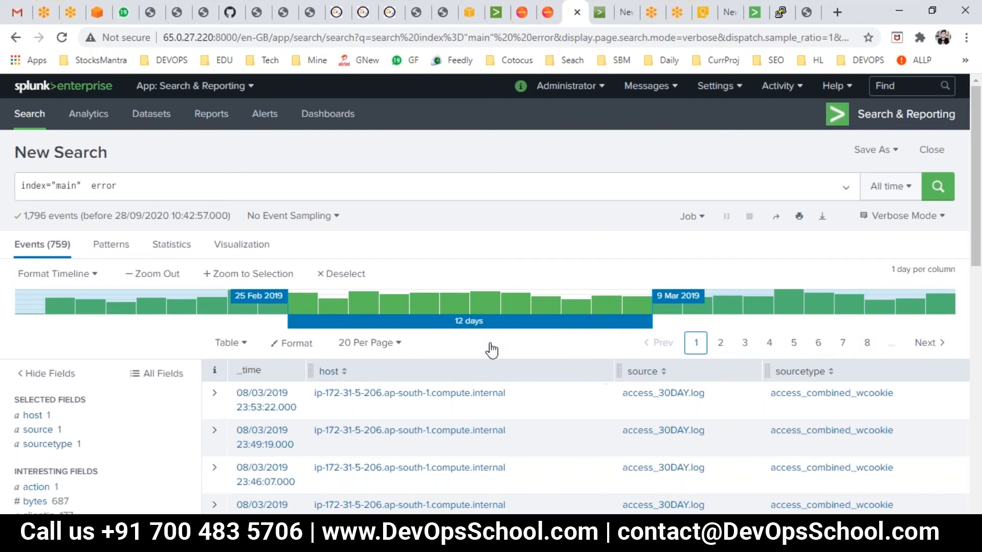
pyautogui.moveTo(221, 304); pyautogui.dragTo(467, 307)
pyautogui.moveTo(548, 328); pyautogui.dragTo(649, 328)
pyautogui.moveTo(391, 302); pyautogui.dragTo(542, 327)
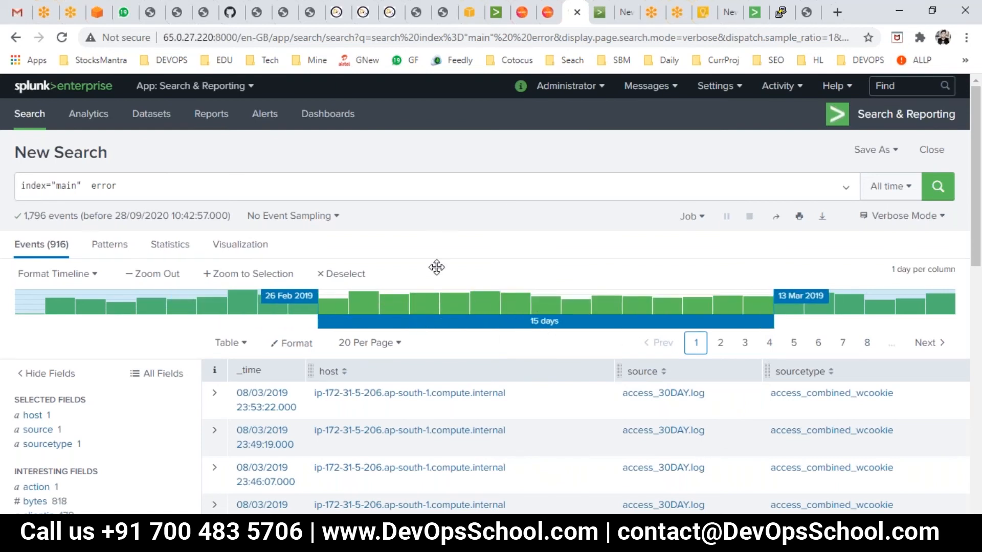
pyautogui.rightClick(427, 321)
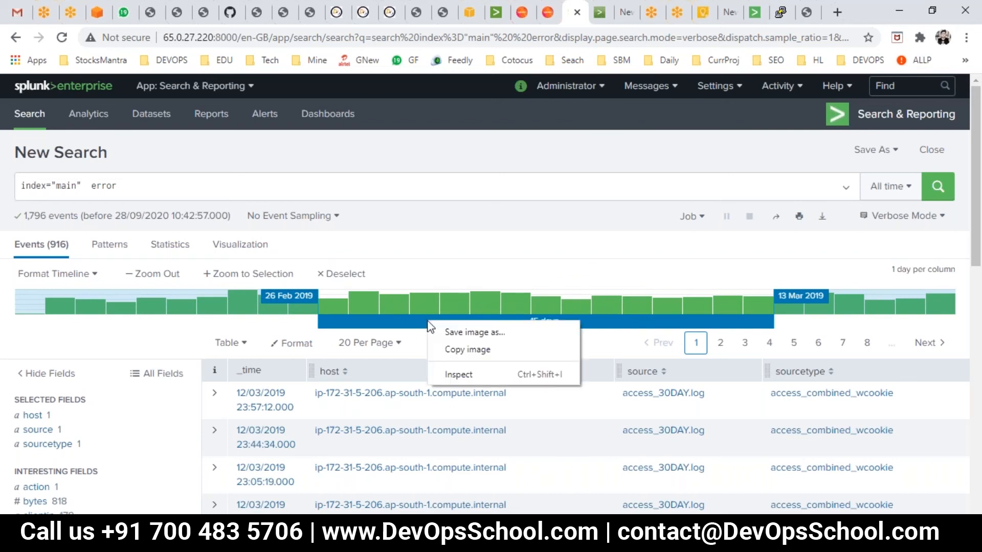
# - Clear the timeline selection and try selecting a few shorter date ranges around early March 2019, deselecting each one
pyautogui.click(335, 281)
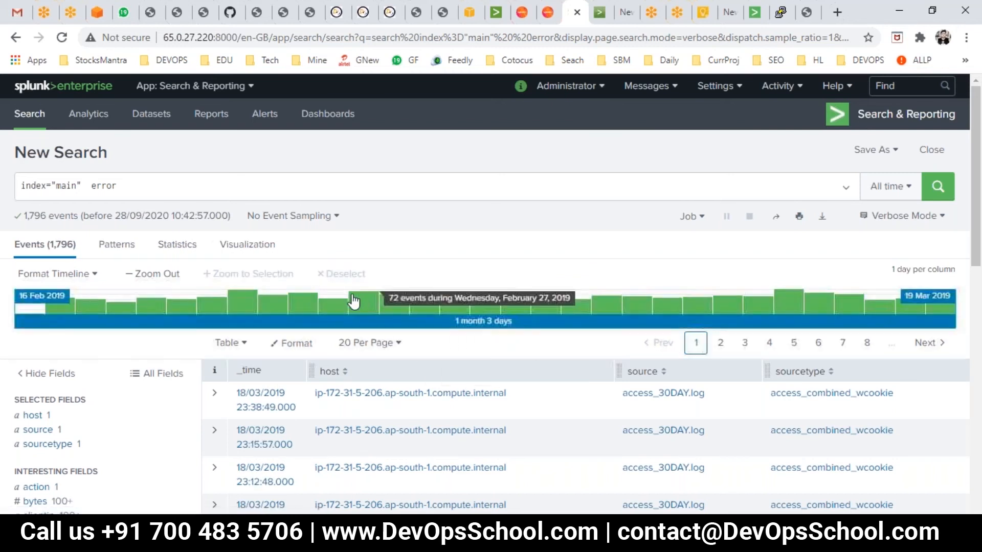
pyautogui.moveTo(358, 307); pyautogui.dragTo(501, 326)
pyautogui.click(444, 306)
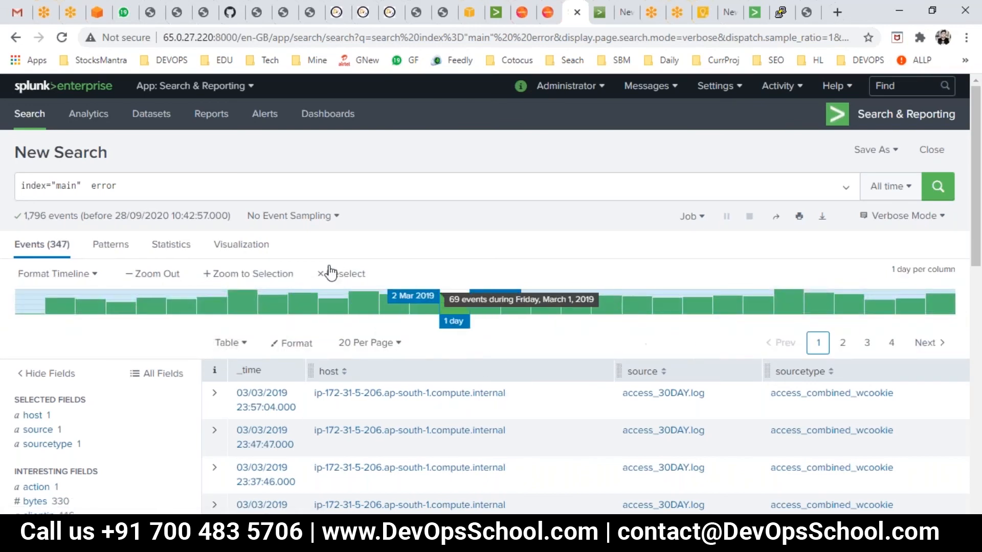
pyautogui.click(335, 274)
pyautogui.moveTo(410, 310); pyautogui.dragTo(474, 321)
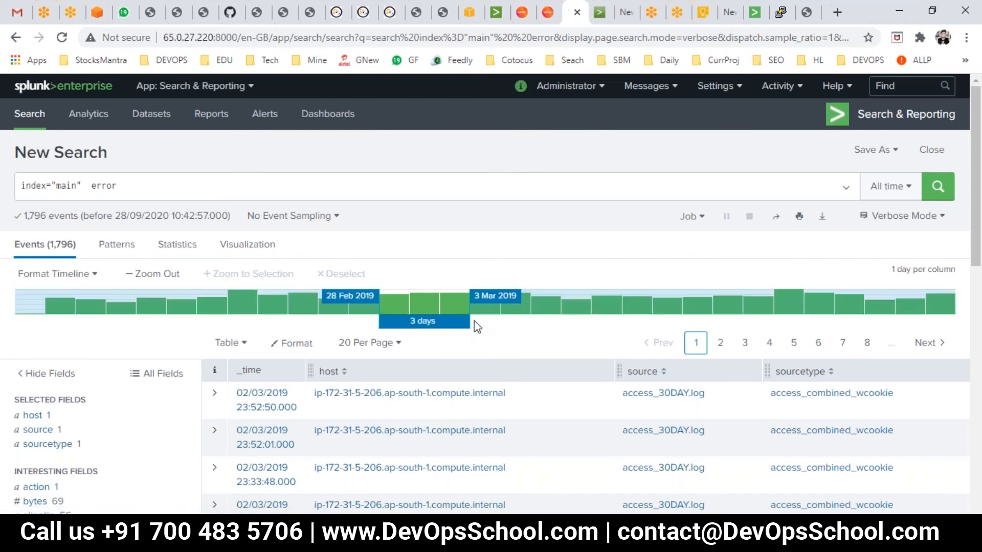
pyautogui.click(343, 275)
# - Select about 5 days on the timeline, from 27 Feb to 4 Mar 2019, and zoom to that selection
pyautogui.moveTo(361, 313); pyautogui.dragTo(492, 328)
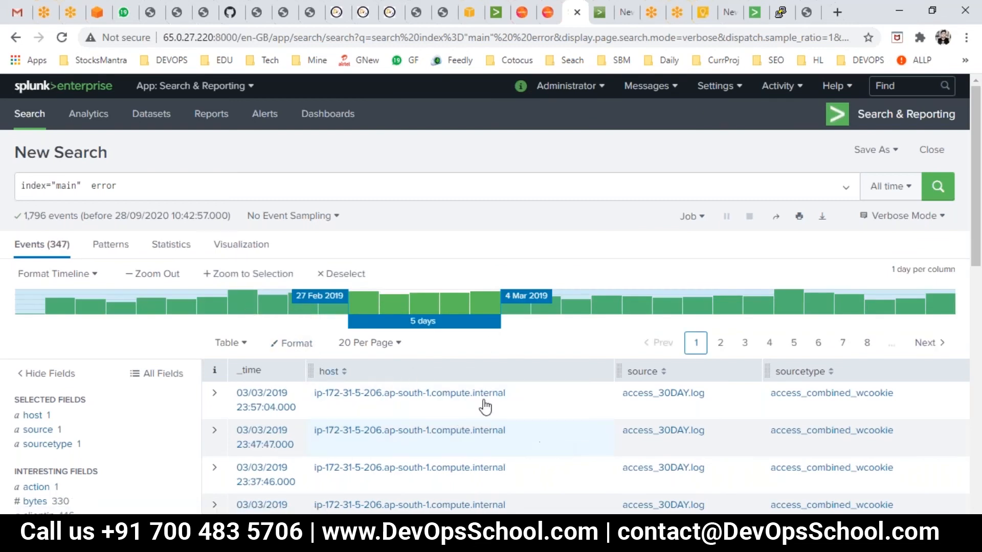
pyautogui.click(237, 278)
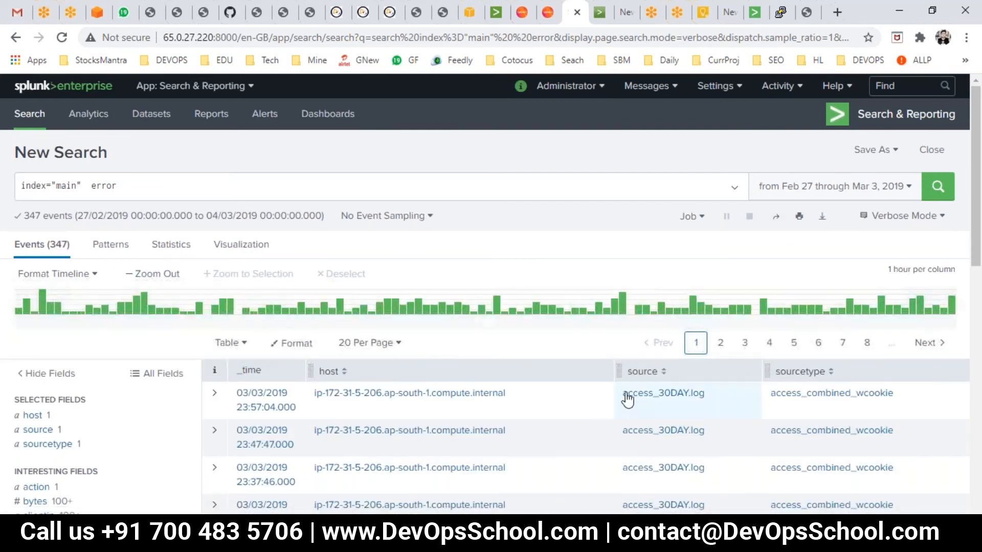
# - Zoom the timeline back out to Feb through Mar 2019 and open the timeline format options
pyautogui.click(174, 273)
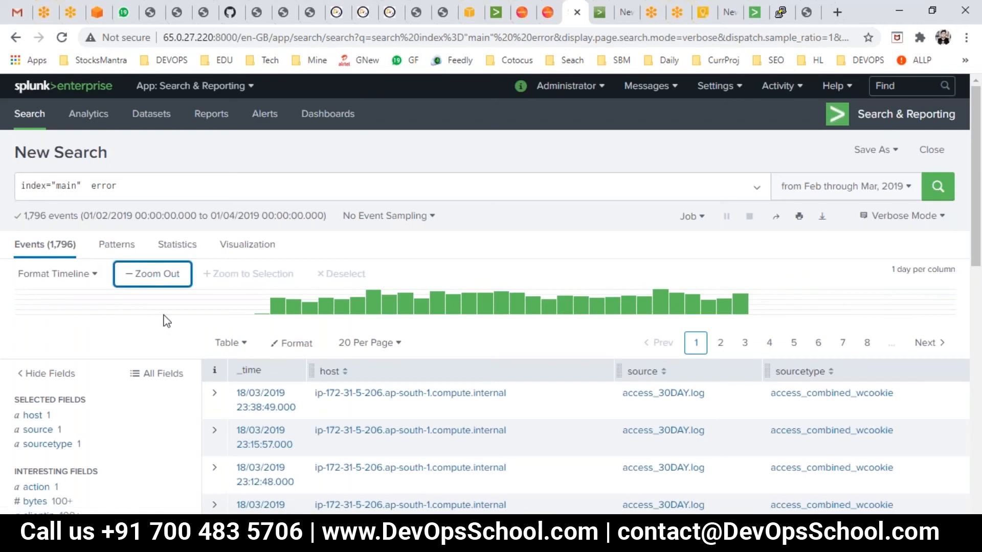
pyautogui.click(92, 281)
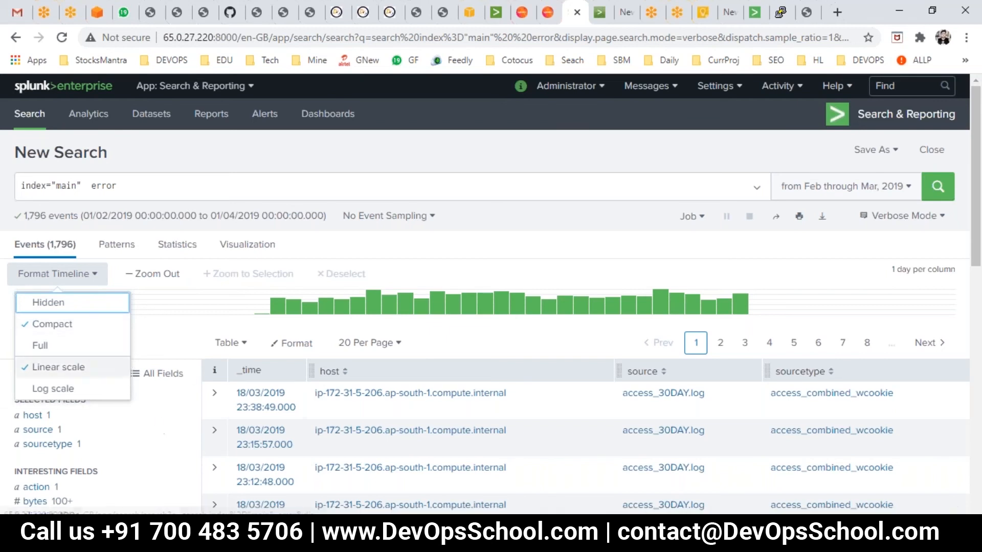
# - Switch to PowerPoint and start the slide show from the current Viewing Search Results (cont.) slide
pyautogui.hotkey('alt', 'Tab')
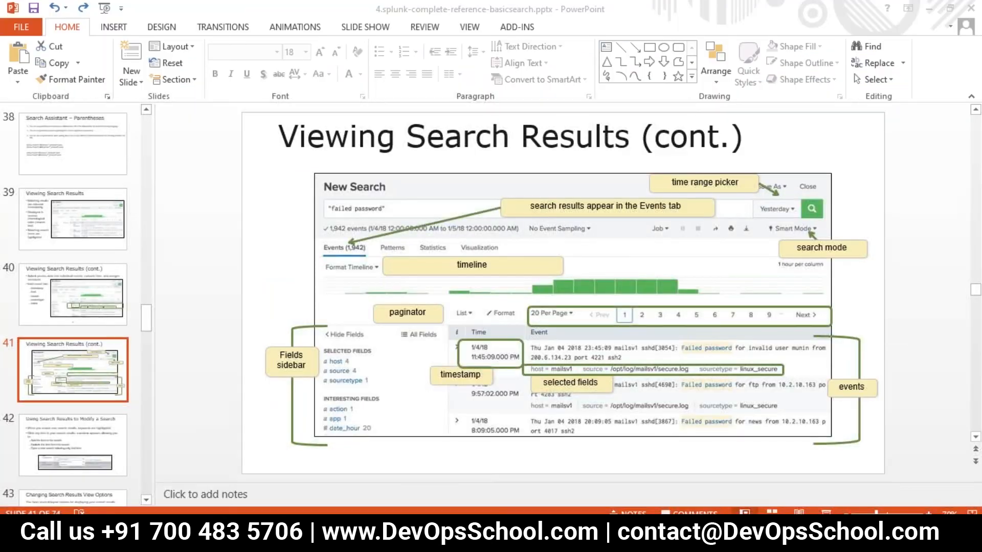
pyautogui.hotkey('shift', 'F5')
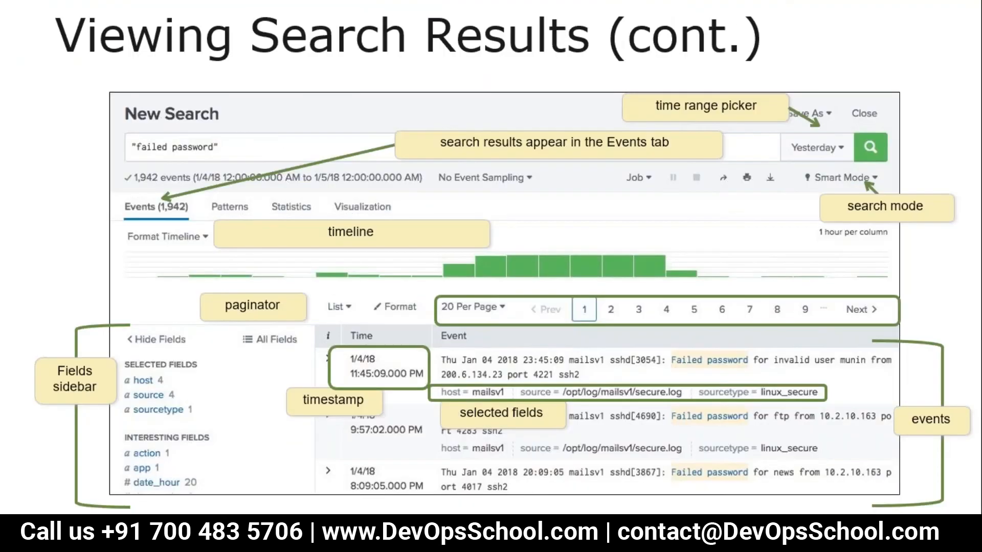
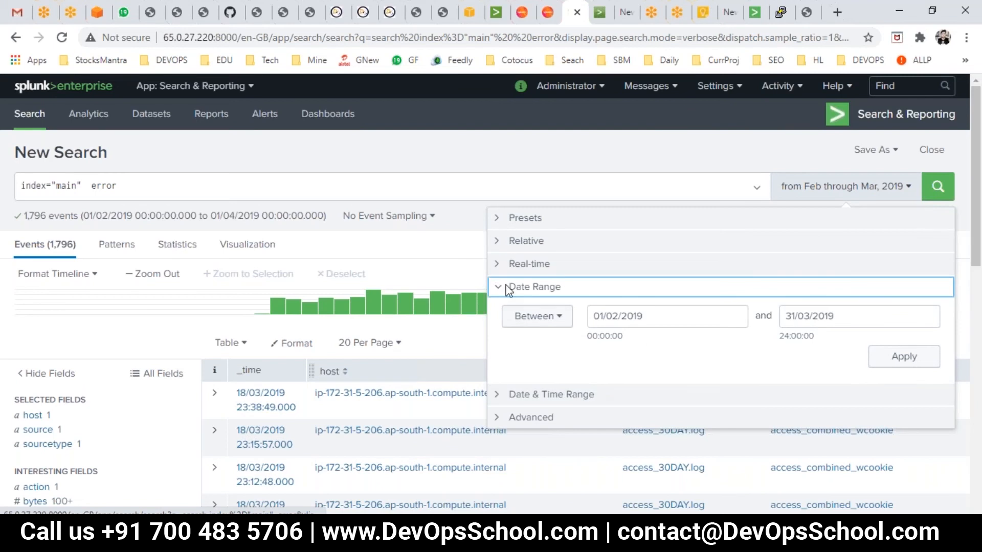
# - Browse each section of the time range picker: Presets, Relative, Real-time, Date Range, Date & Time Range and Advanced
pyautogui.click(509, 265)
pyautogui.click(514, 250)
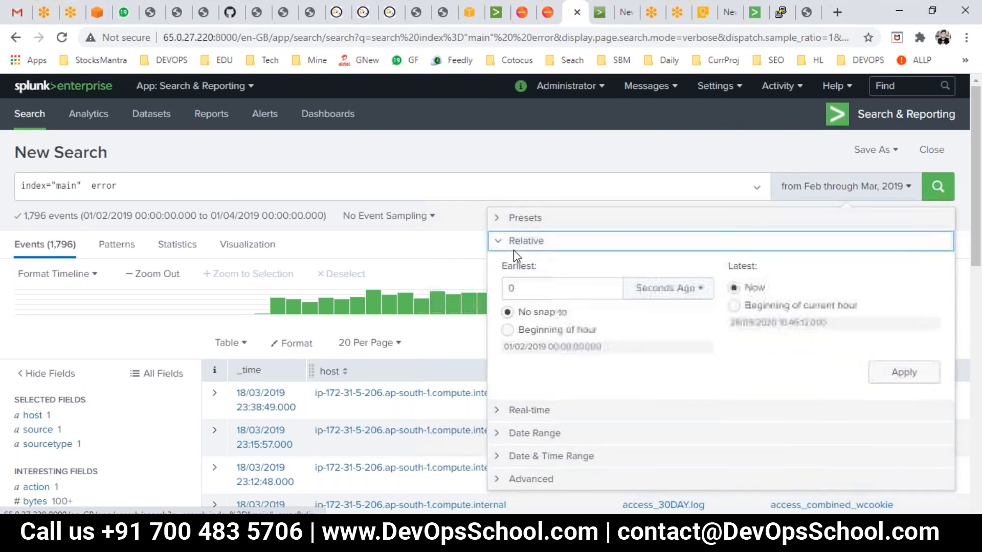
pyautogui.click(517, 218)
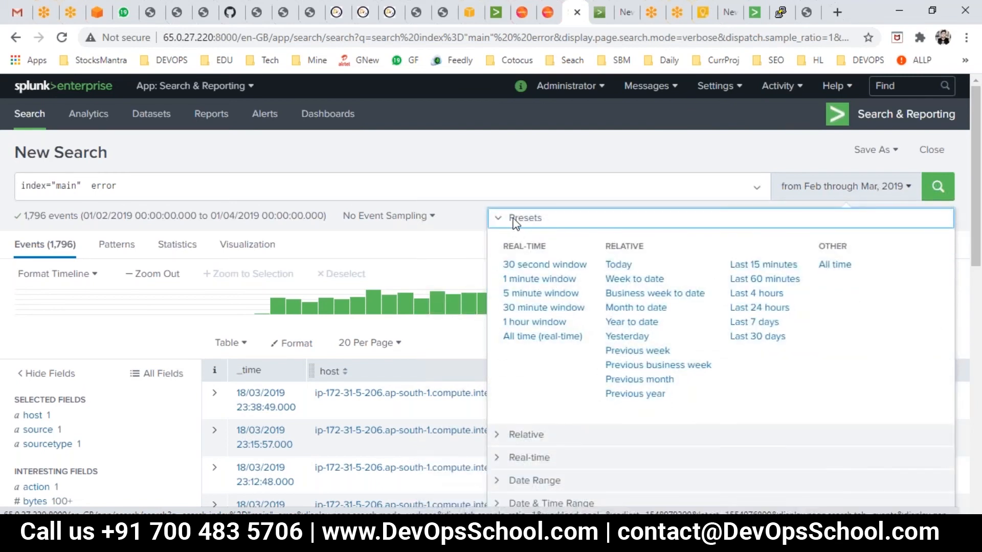
pyautogui.click(538, 437)
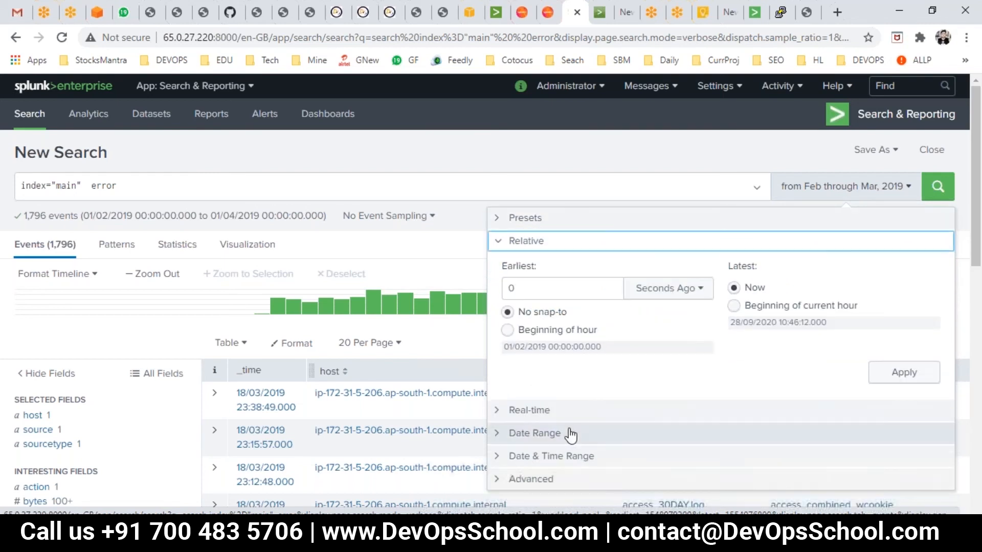
pyautogui.click(535, 409)
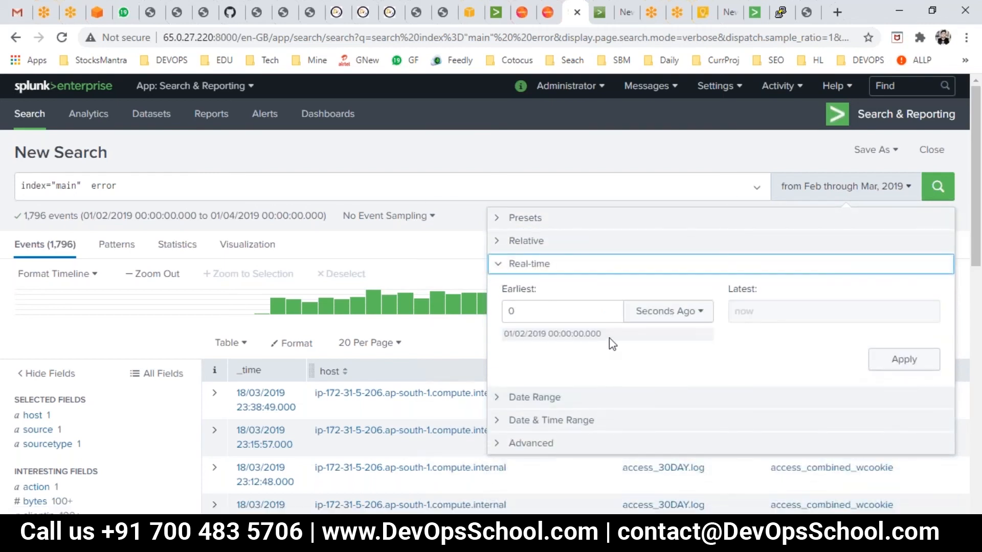
pyautogui.click(535, 398)
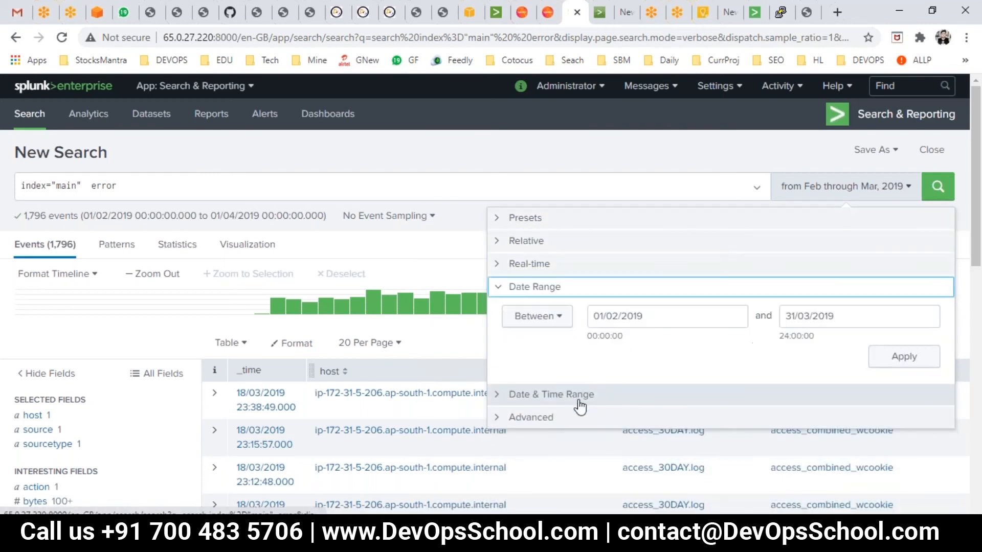
pyautogui.click(543, 402)
pyautogui.click(534, 417)
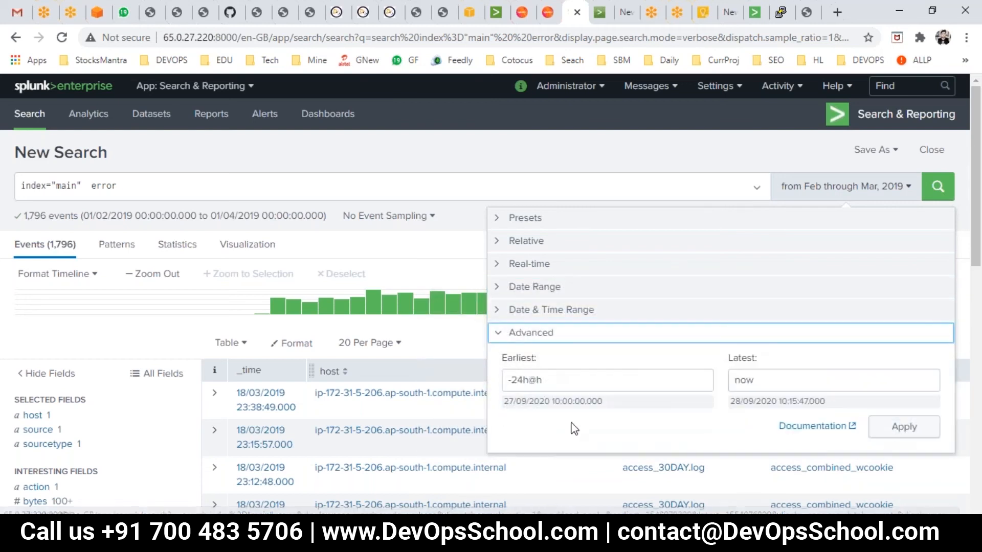
# - Apply an Advanced time range with earliest -24h@h and latest now
pyautogui.moveTo(578, 385); pyautogui.dragTo(500, 378)
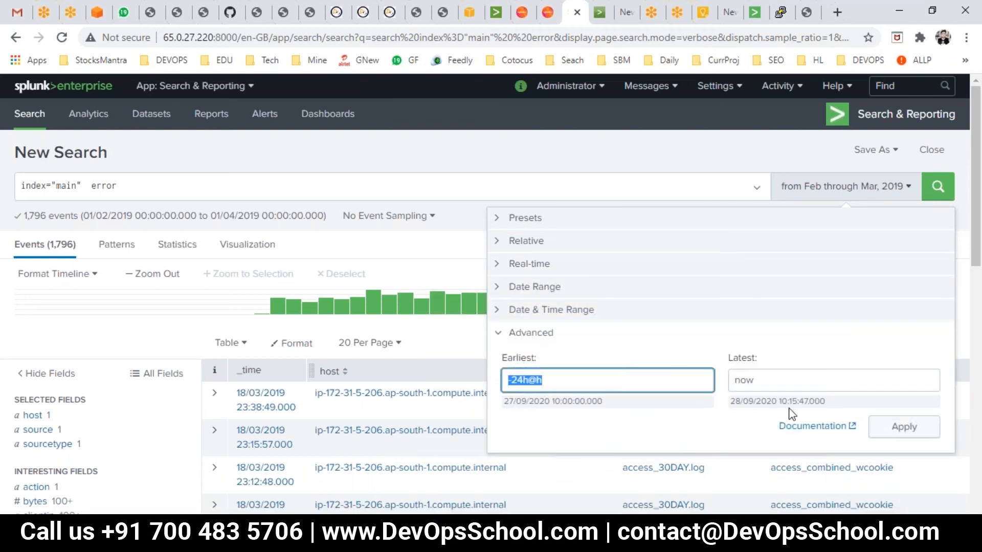
pyautogui.press('Tab')
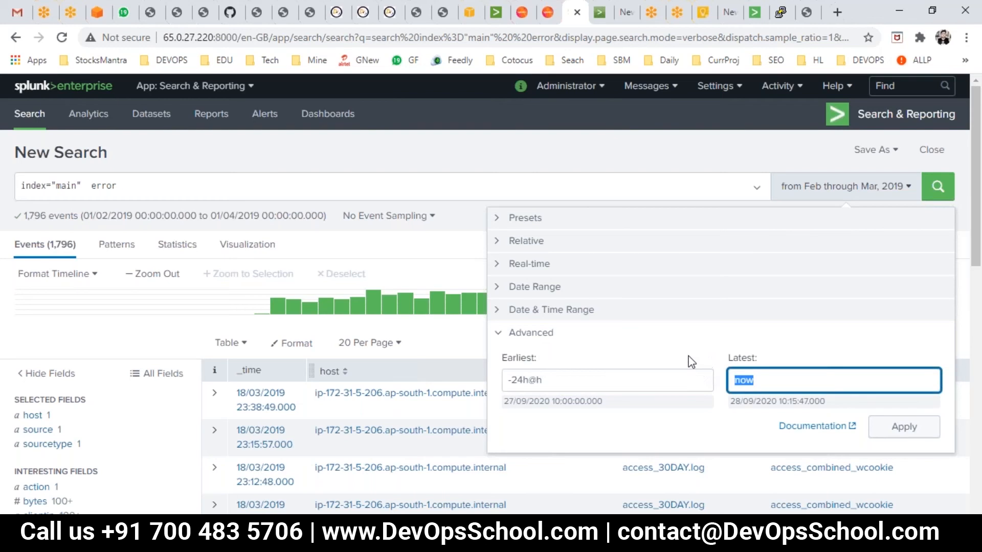
pyautogui.click(905, 431)
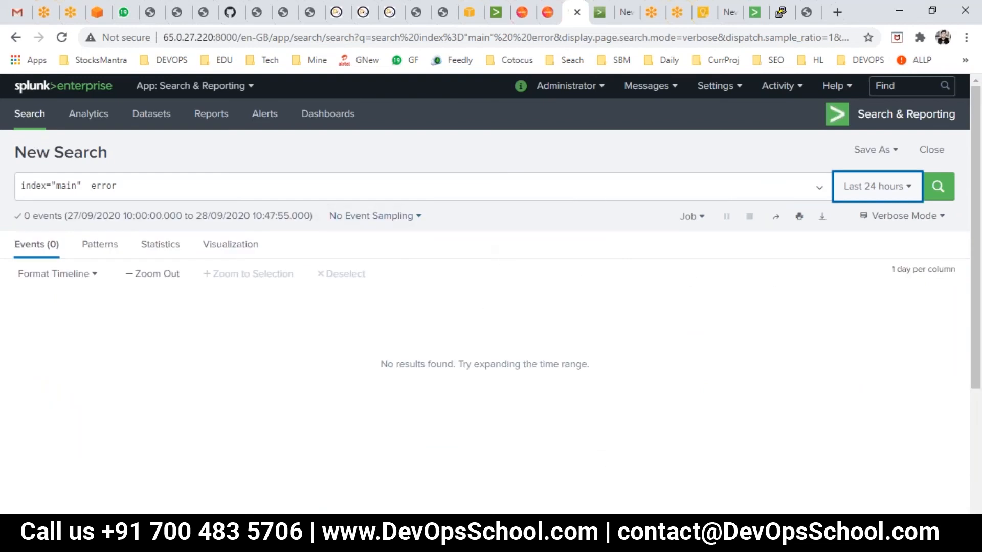
# - Switch to PowerPoint and present the slides from Selecting a Specific Time through Viewing the Timeline, then exit the show
pyautogui.click(492, 462)
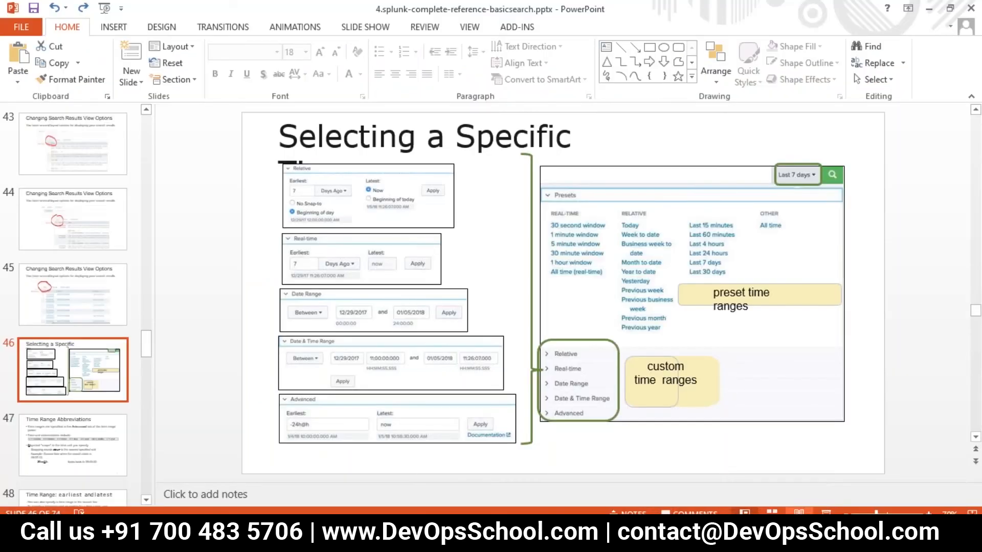
pyautogui.click(826, 512)
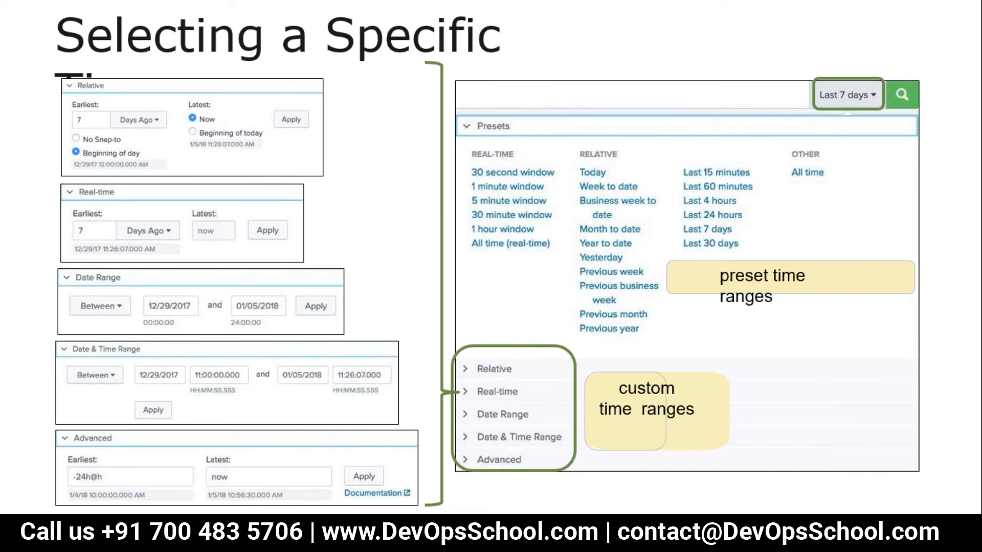
pyautogui.press('Right')
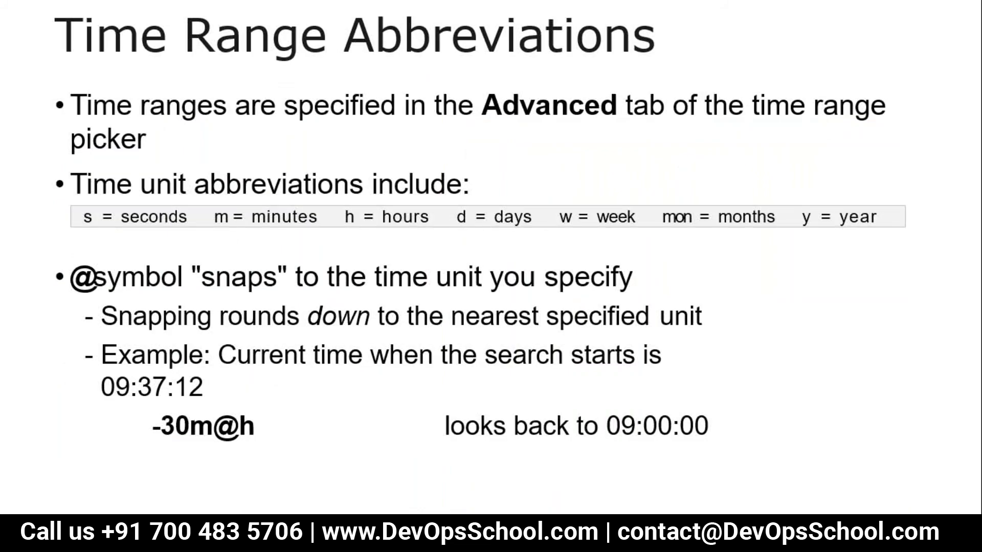
pyautogui.press('Right')
pyautogui.press('Right')
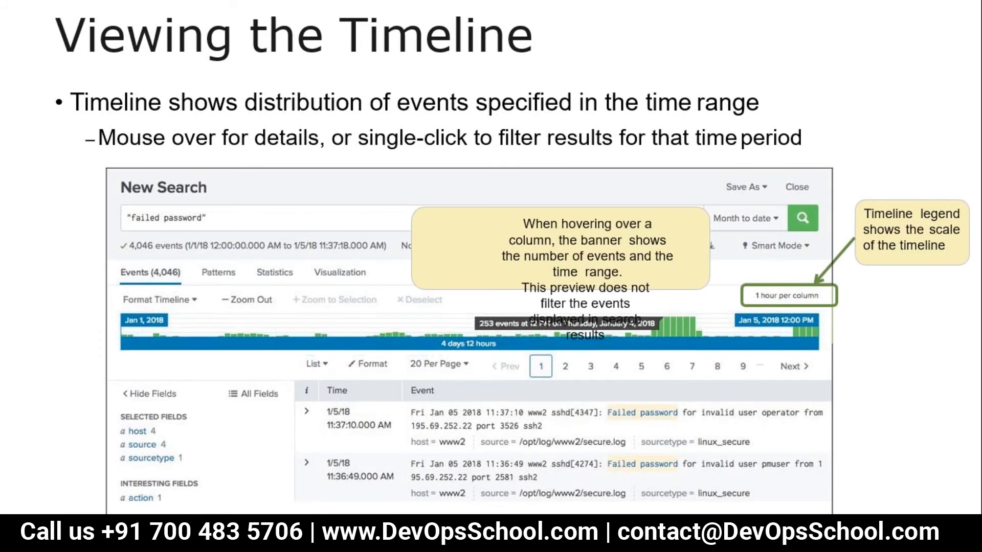
pyautogui.press('Escape')
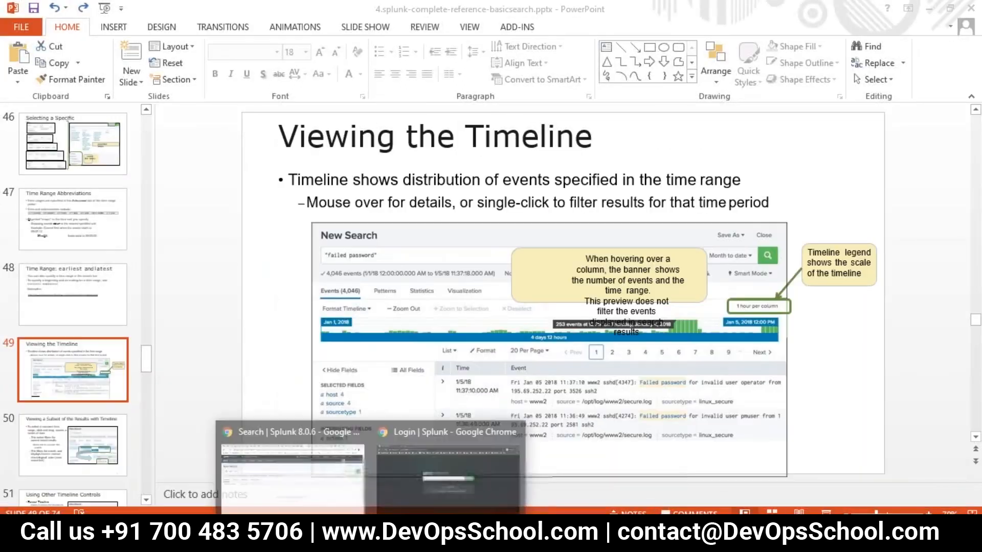
# - Return to the Splunk search and set the time range to All time
pyautogui.click(311, 491)
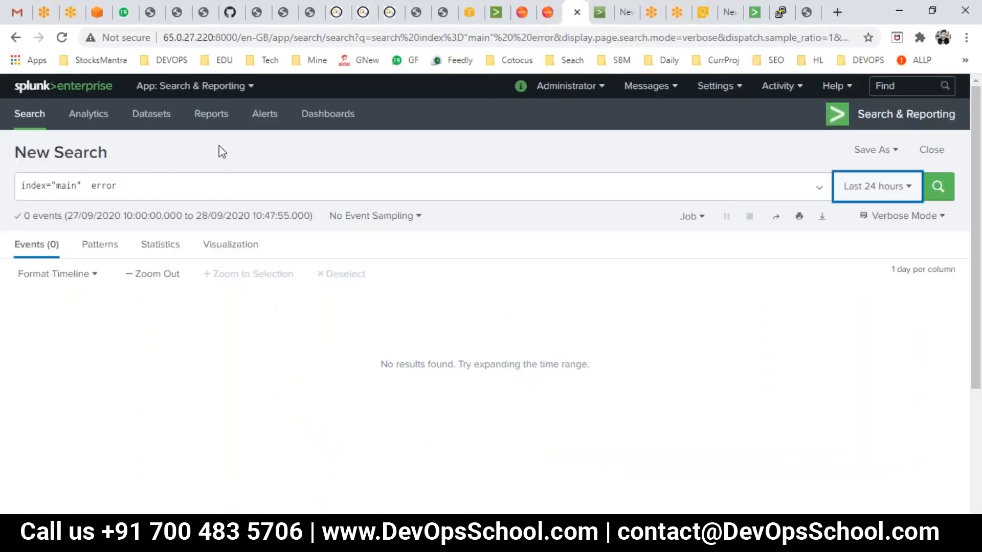
pyautogui.click(869, 189)
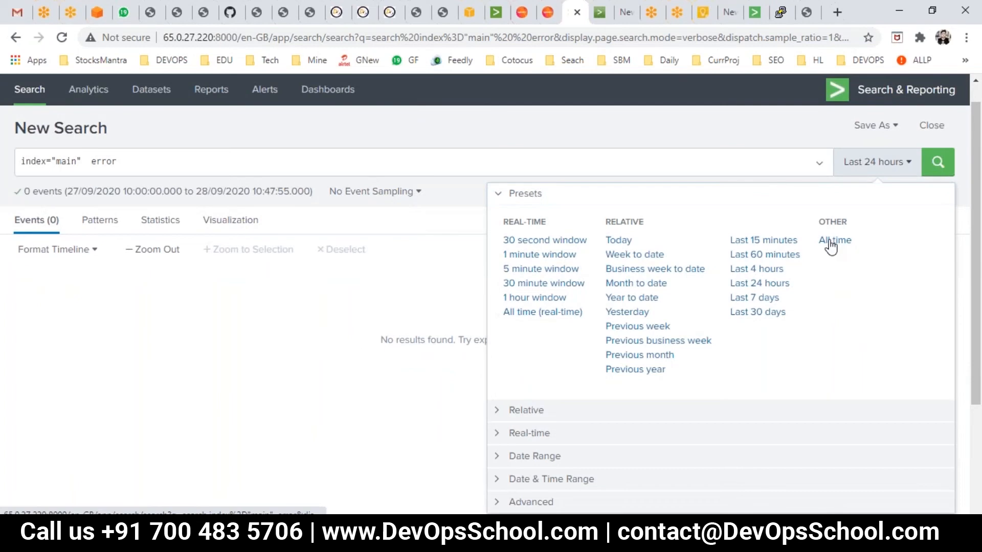
pyautogui.click(831, 242)
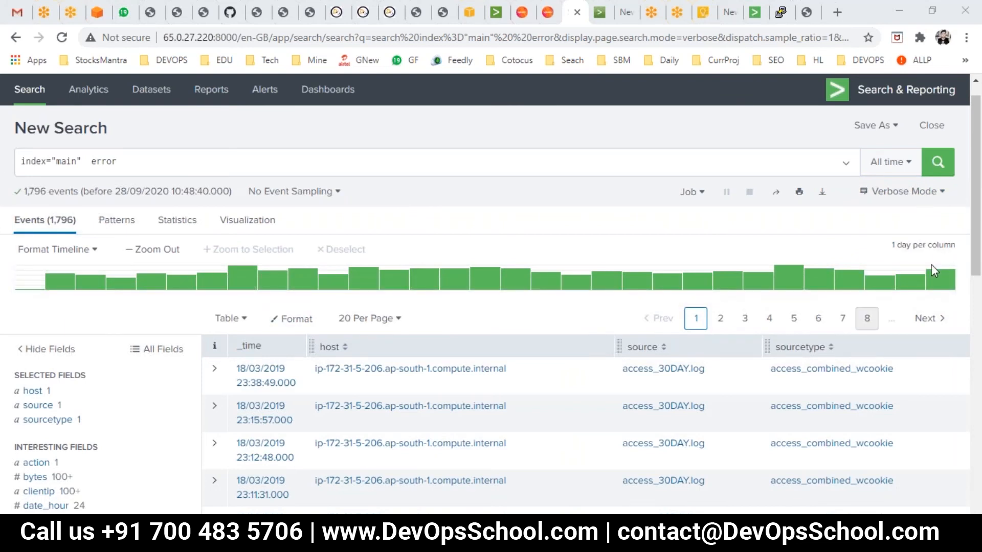
pyautogui.doubleClick(938, 245)
pyautogui.moveTo(938, 245); pyautogui.dragTo(916, 245)
pyautogui.click(896, 246)
pyautogui.click(917, 246)
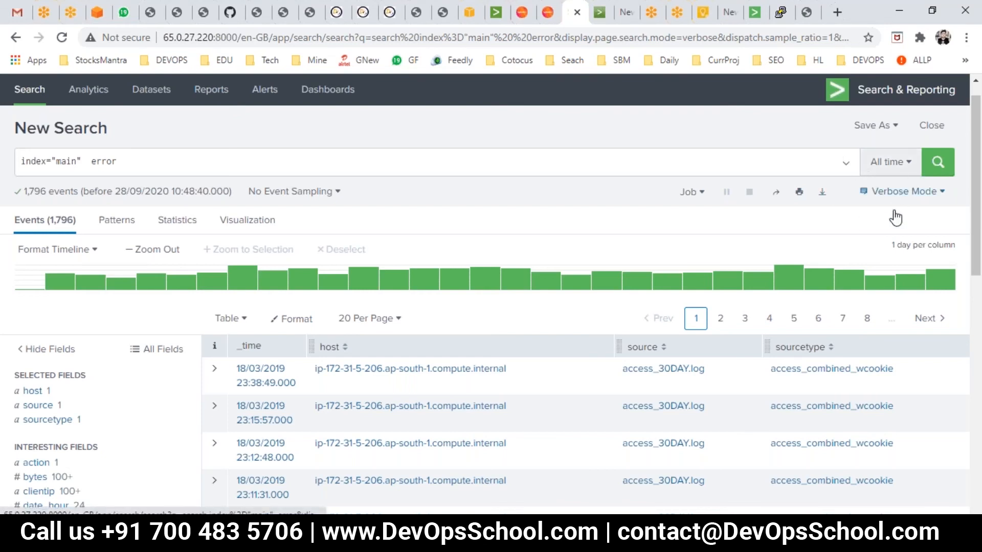
# - Select a span on the timeline and shift it to about 4 days, 2 to 6 Mar 2019
pyautogui.moveTo(438, 280)
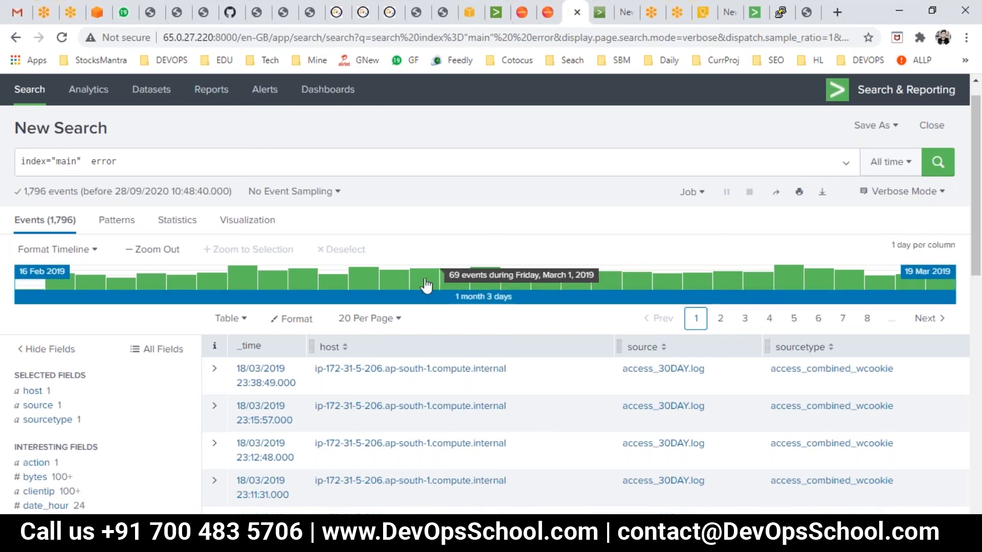
pyautogui.moveTo(426, 285); pyautogui.dragTo(271, 286)
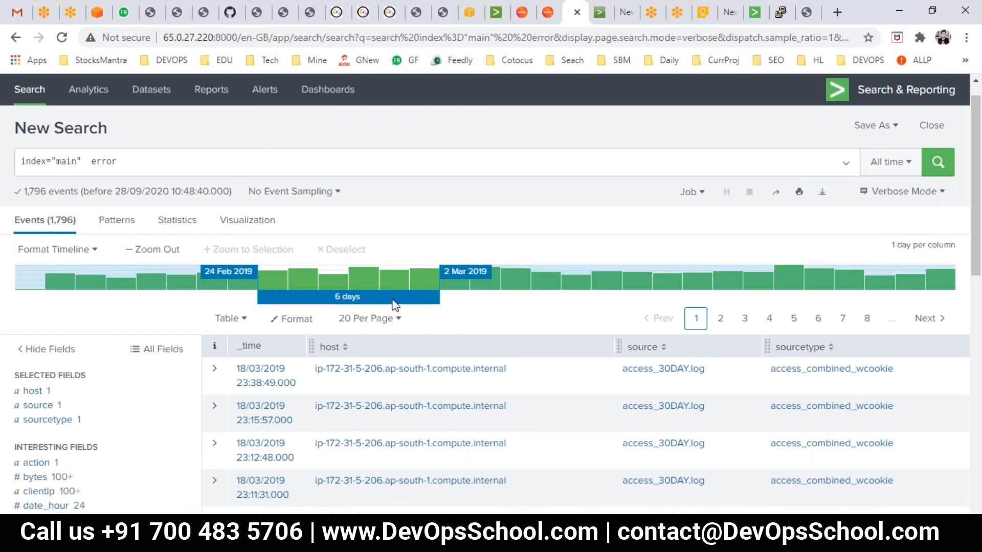
pyautogui.moveTo(483, 294); pyautogui.dragTo(499, 300)
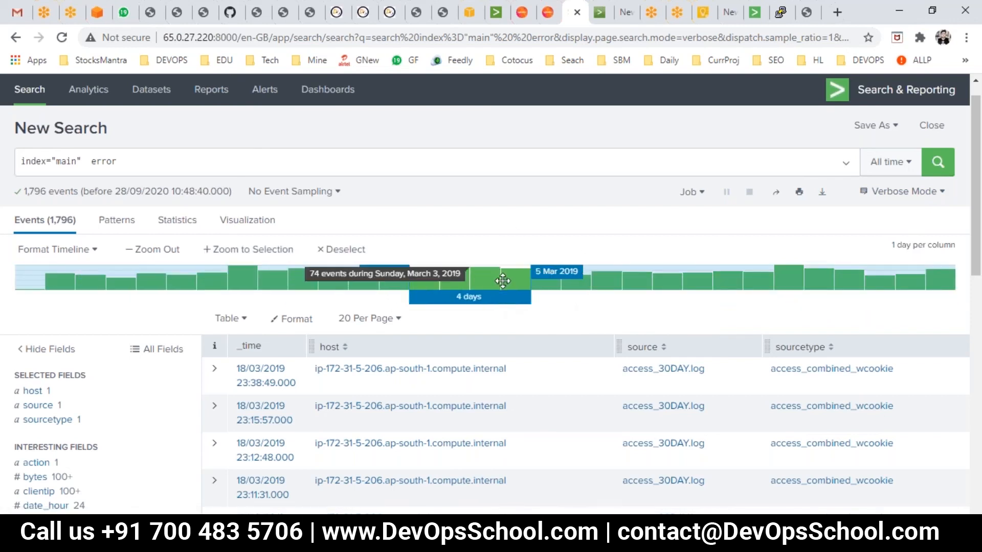
# - Change the search to index="_internal" and run it
pyautogui.click(890, 163)
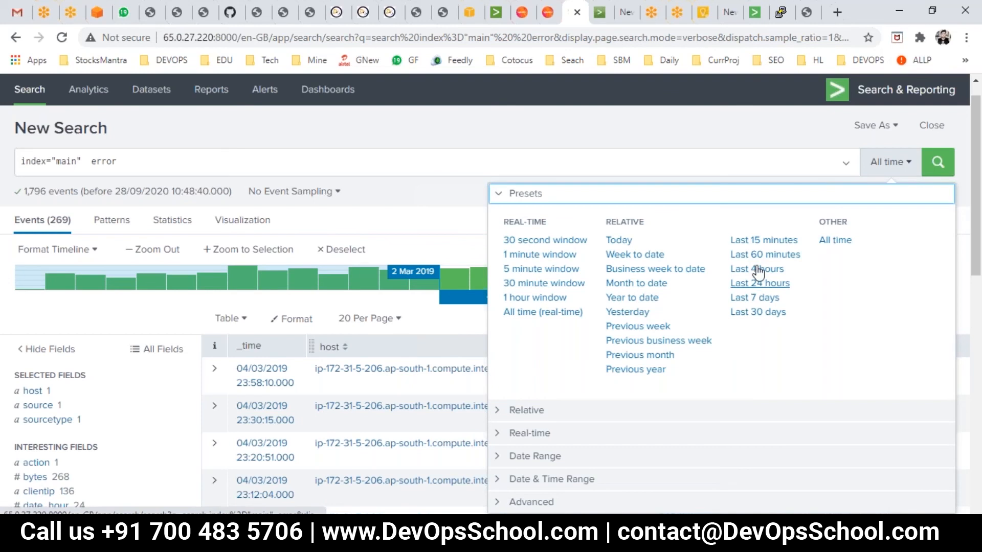
pyautogui.click(98, 162)
pyautogui.moveTo(92, 168); pyautogui.dragTo(204, 185)
pyautogui.press('BackSpace')
pyautogui.press('BackSpace')
pyautogui.press('BackSpace')
pyautogui.press('BackSpace')
pyautogui.press('BackSpace')
pyautogui.press('BackSpace')
pyautogui.press('BackSpace')
pyautogui.press('BackSpace')
pyautogui.write('_in')
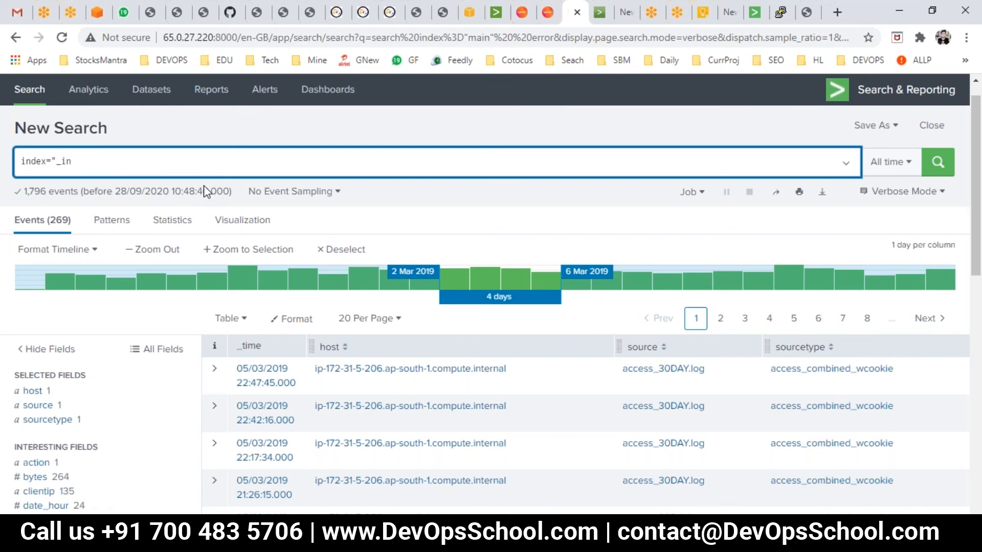
pyautogui.write('ternal"')
pyautogui.press('Return')
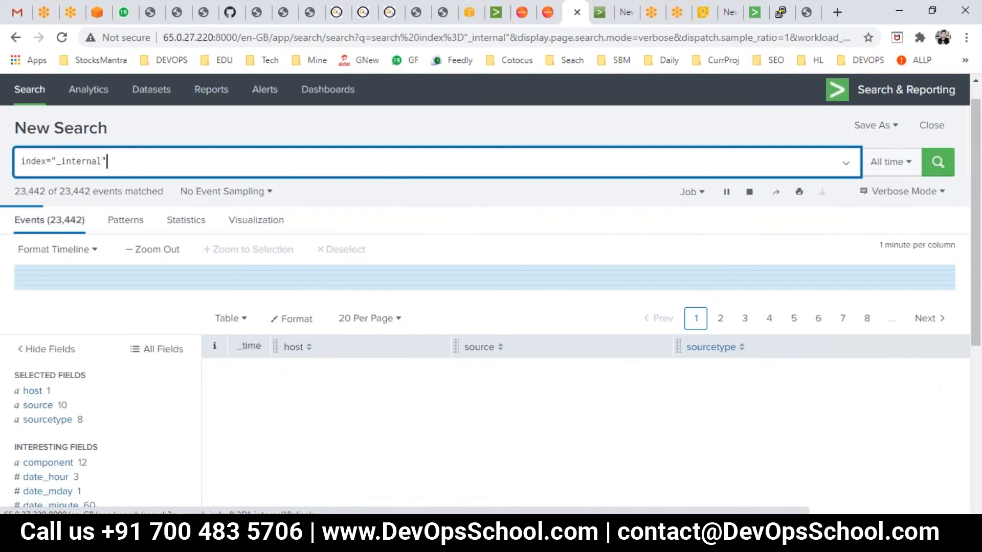
# - Switch the search's time range to All time and then to Last 15 minutes
pyautogui.click(888, 168)
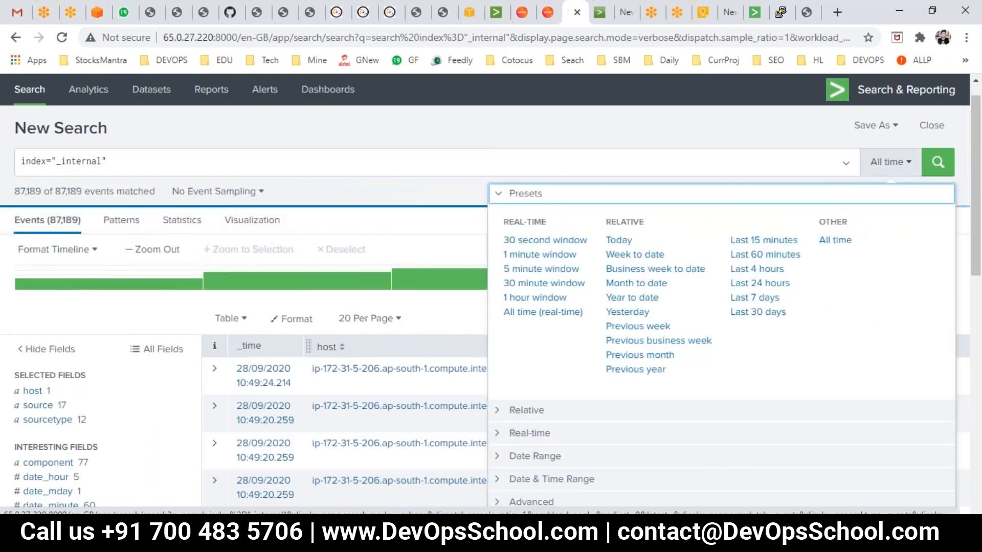
pyautogui.click(835, 239)
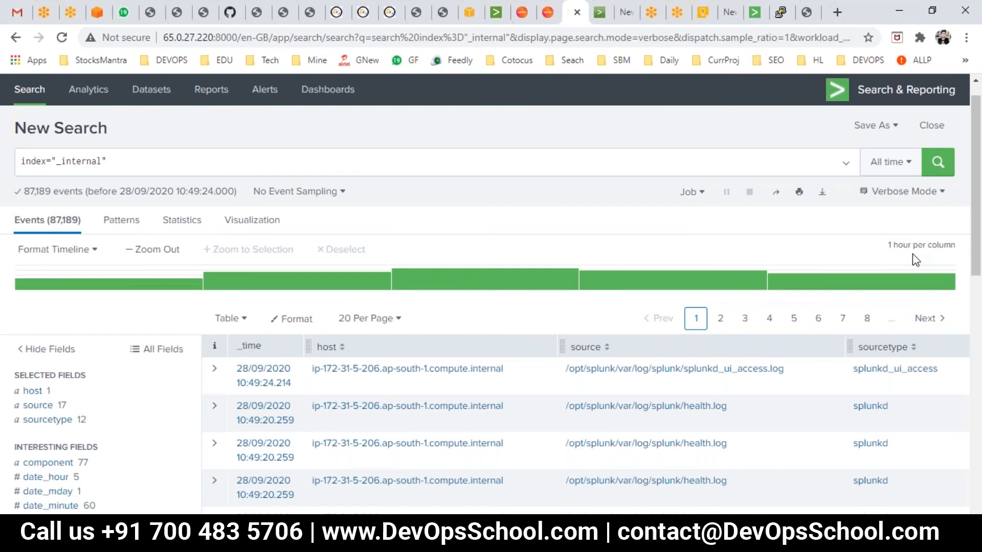
pyautogui.click(866, 160)
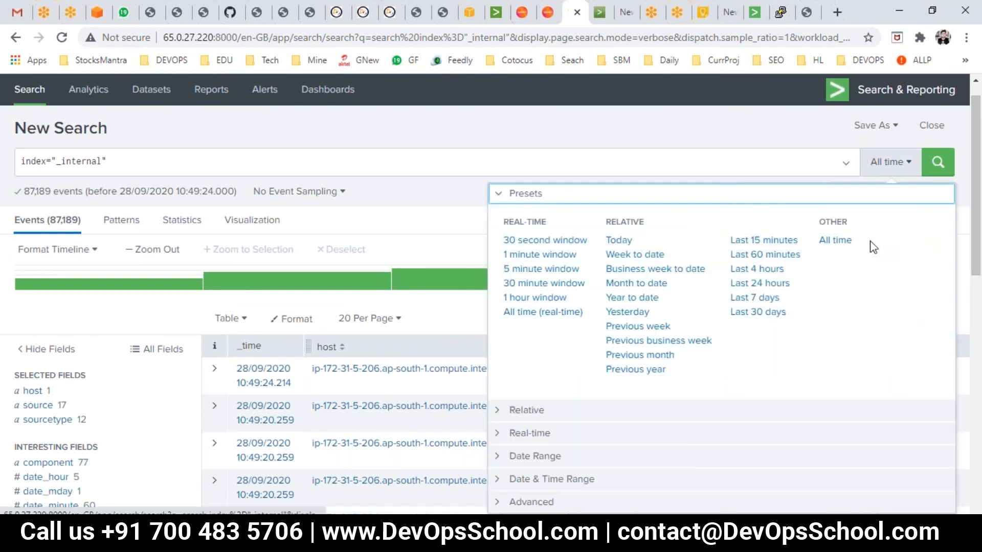
pyautogui.click(750, 241)
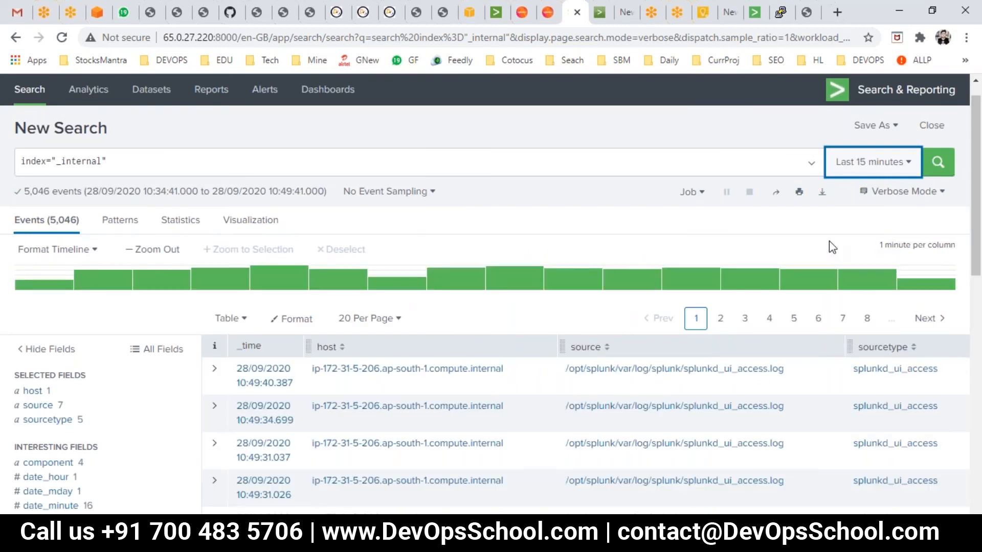
pyautogui.moveTo(22, 226); pyautogui.dragTo(26, 230)
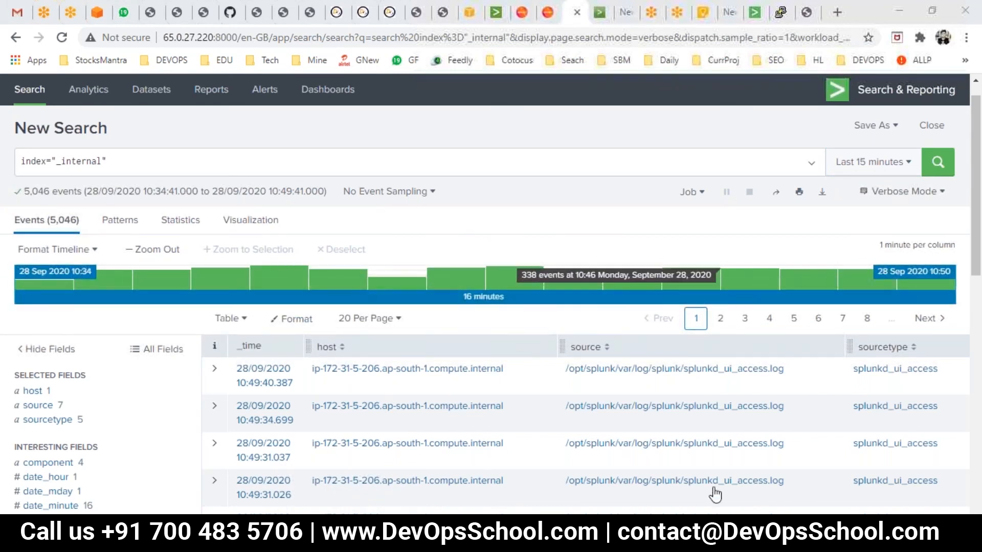
# - Switch to PowerPoint, present the Viewing the Timeline and Viewing a Subset slides, and return to the Splunk search
pyautogui.hotkey('alt', 'Tab')
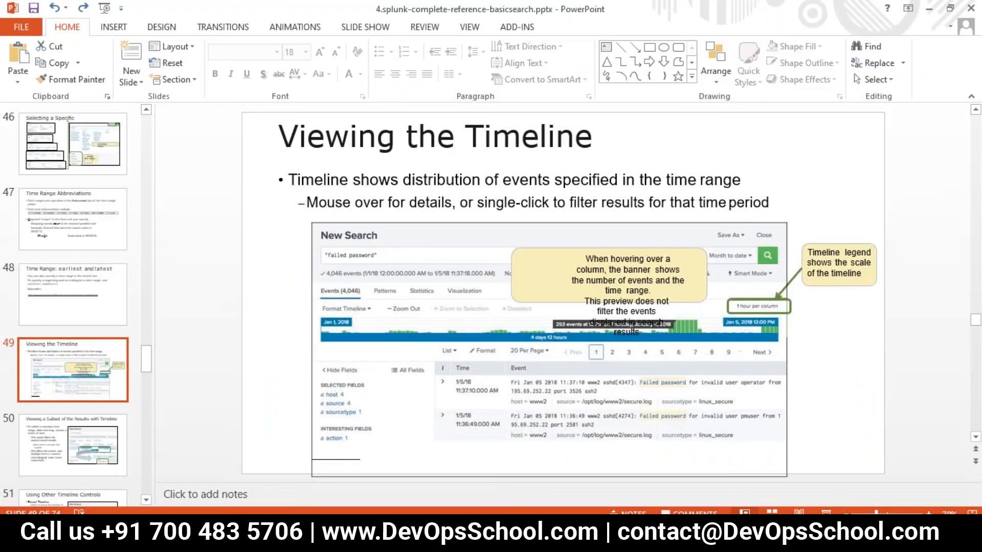
pyautogui.hotkey('shift', 'F5')
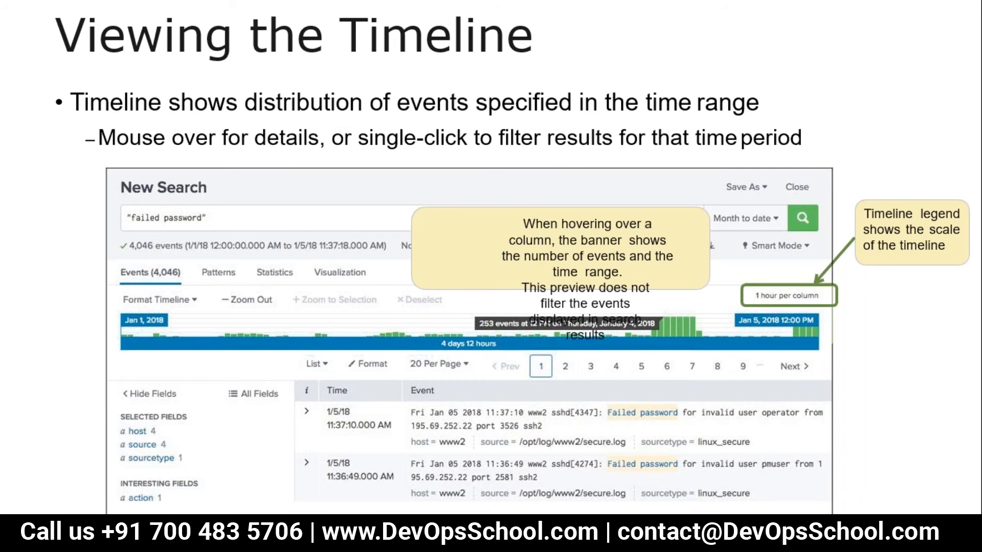
pyautogui.press('Right')
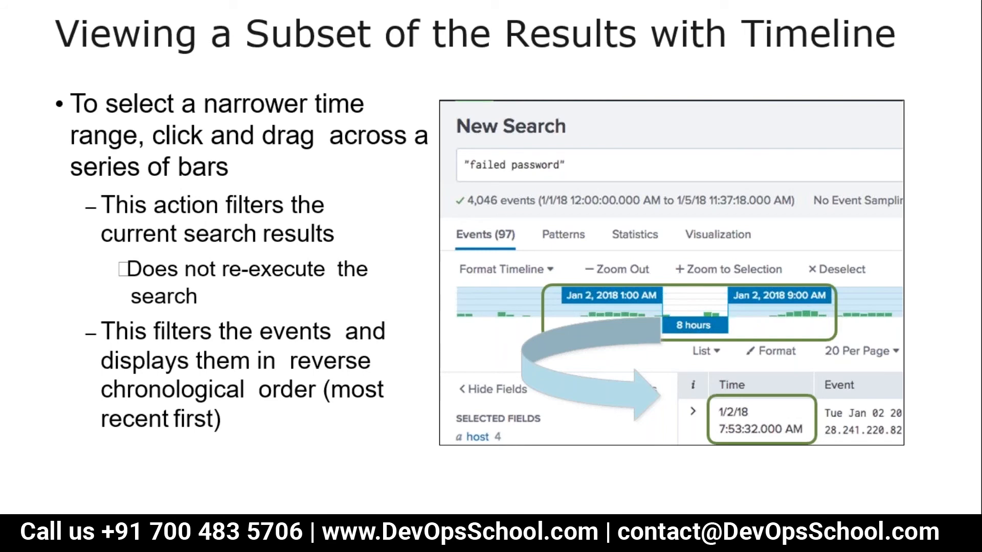
pyautogui.press('Escape')
pyautogui.click(370, 538)
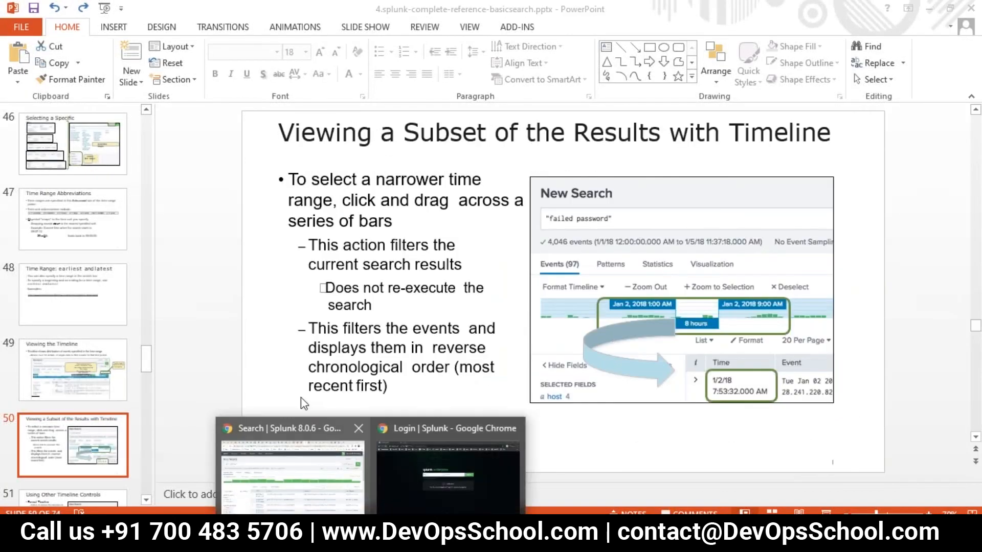
pyautogui.click(294, 500)
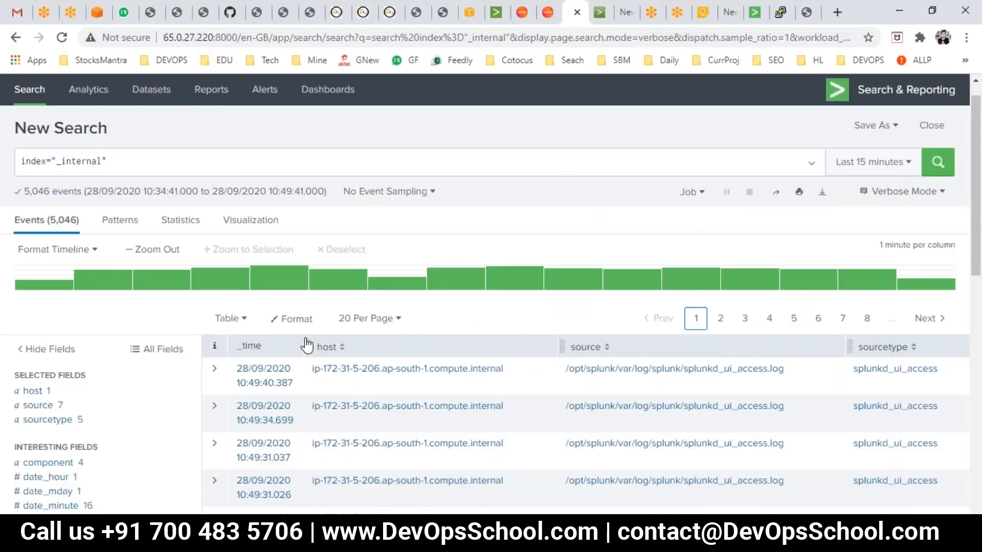
# - Switch the search's time range to Last 4 hours and select a span of about 46 minutes on the timeline
pyautogui.click(869, 164)
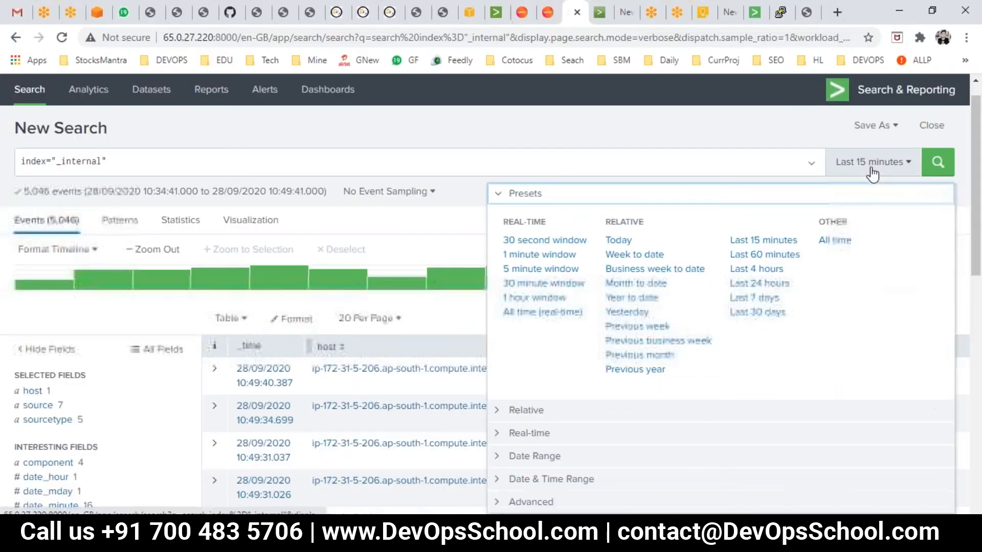
pyautogui.click(763, 268)
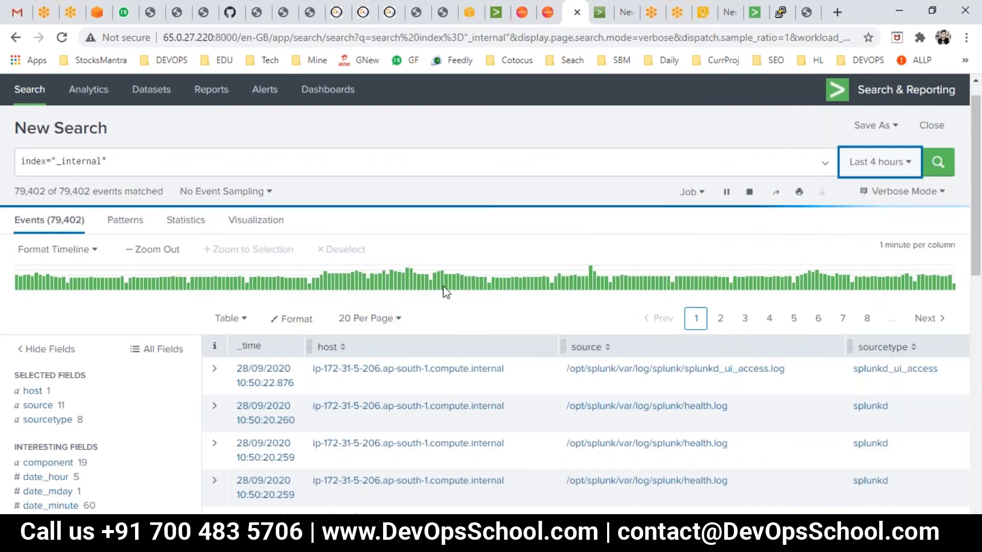
pyautogui.moveTo(415, 280); pyautogui.dragTo(590, 307)
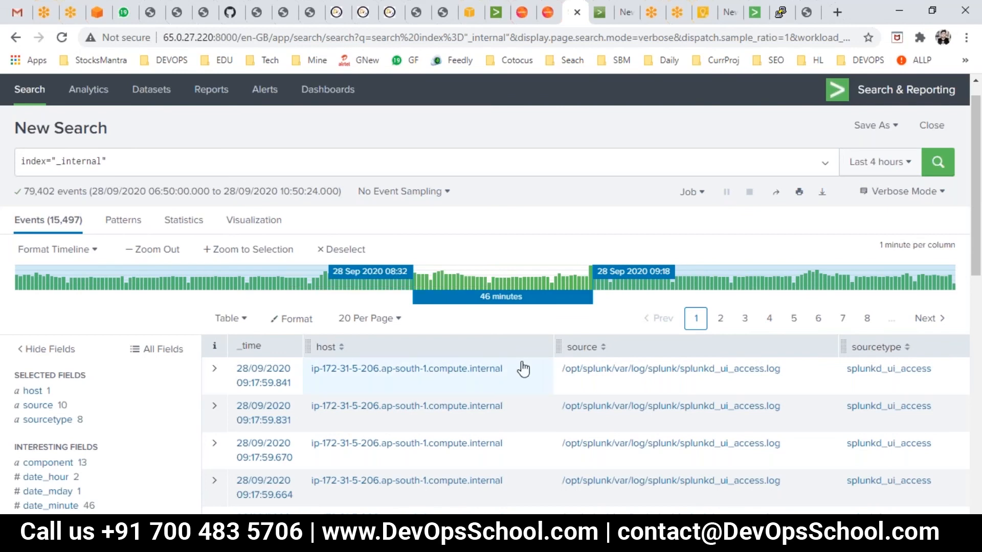
pyautogui.scroll(-3, 522, 368)
pyautogui.scroll(-5, 514, 347)
pyautogui.scroll(5, 511, 342)
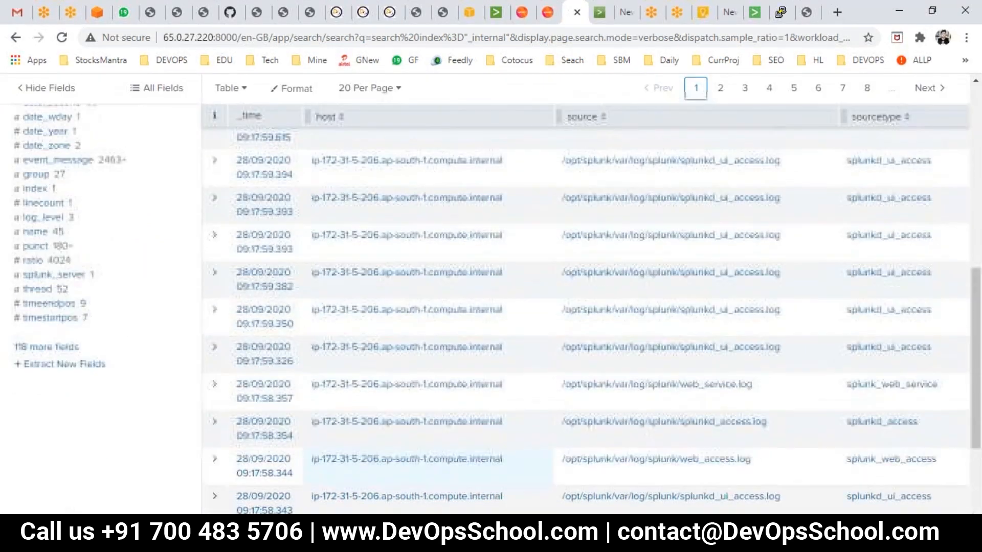
pyautogui.scroll(2, 503, 306)
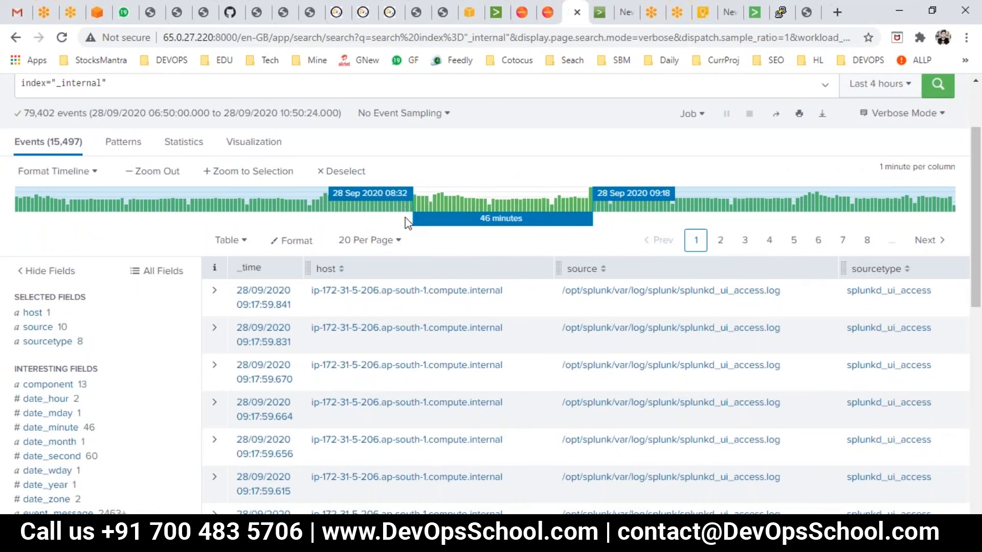
# - Deselect the timeline span and select a new one of about 41 minutes, 08:11 to 08:52 on 28 Sep 2020
pyautogui.click(341, 170)
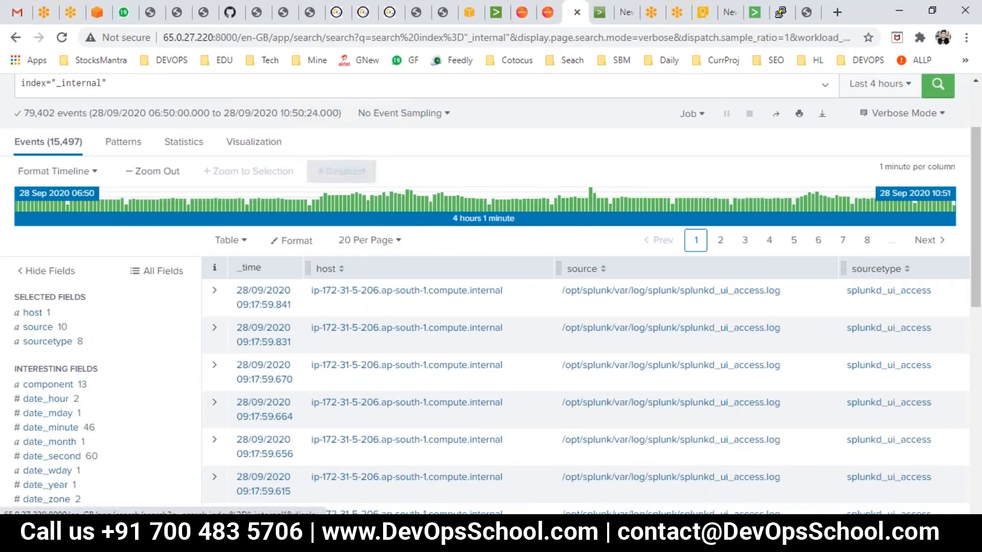
pyautogui.moveTo(331, 215); pyautogui.dragTo(492, 221)
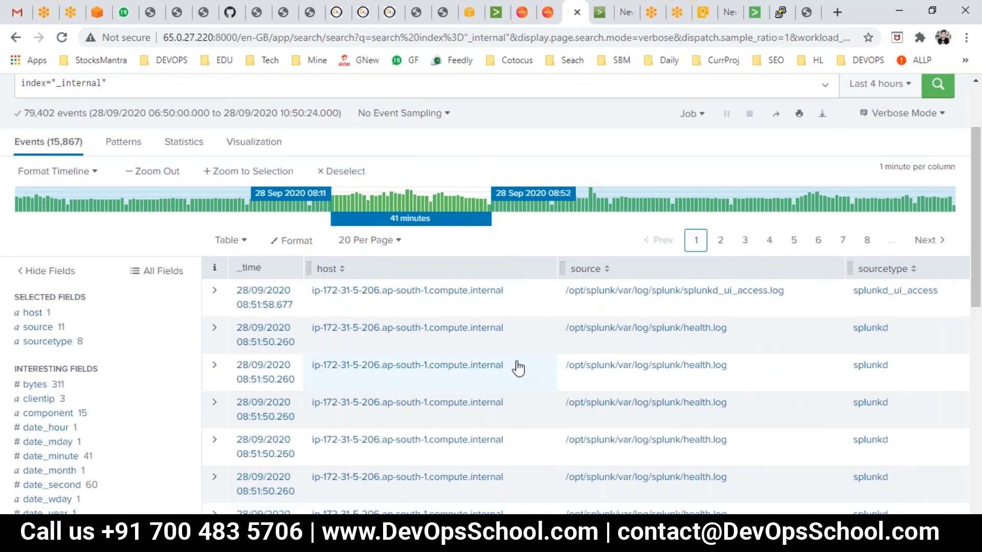
pyautogui.scroll(-3, 636, 314)
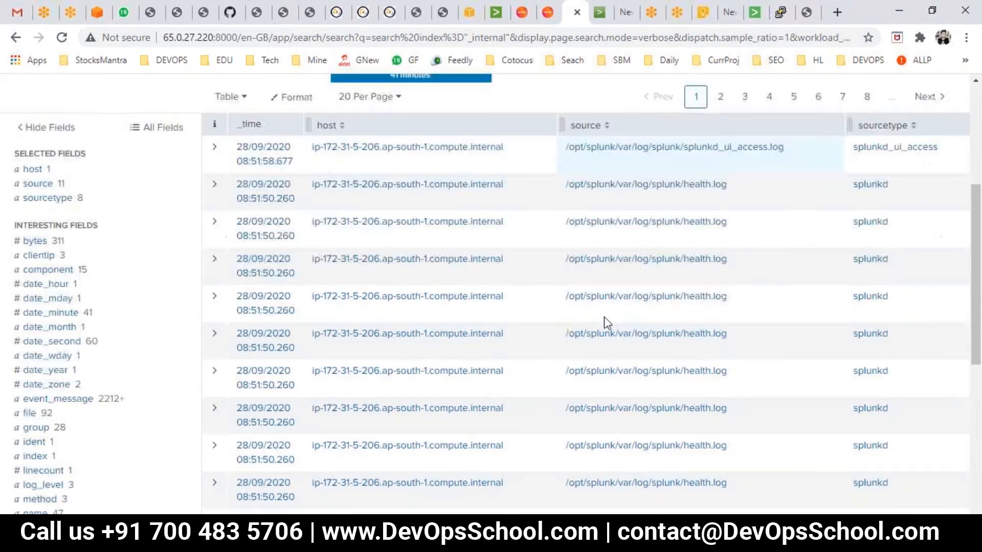
pyautogui.scroll(3, 368, 198)
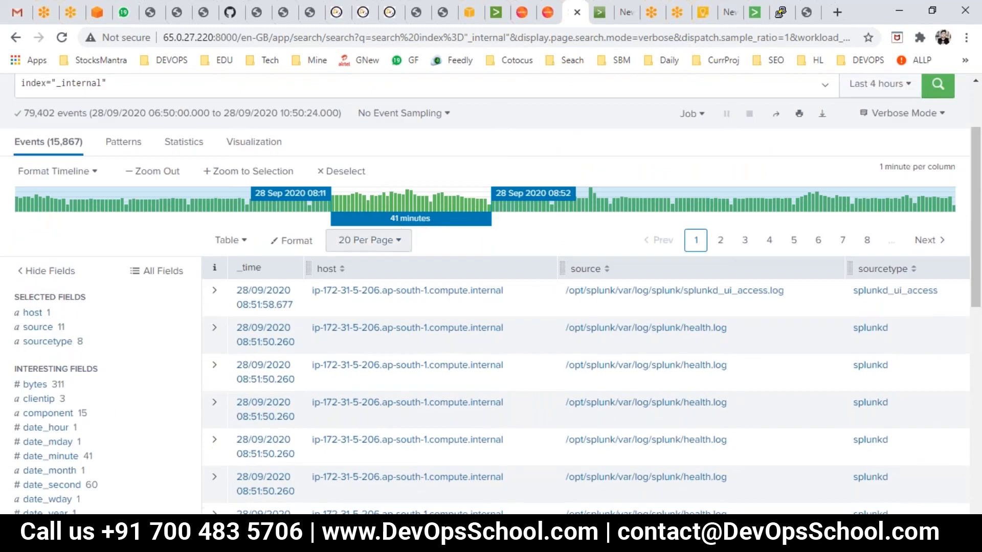
# - Switch to PowerPoint, present the slides on timeline controls and controlling search jobs, and return to the Splunk search
pyautogui.click(826, 512)
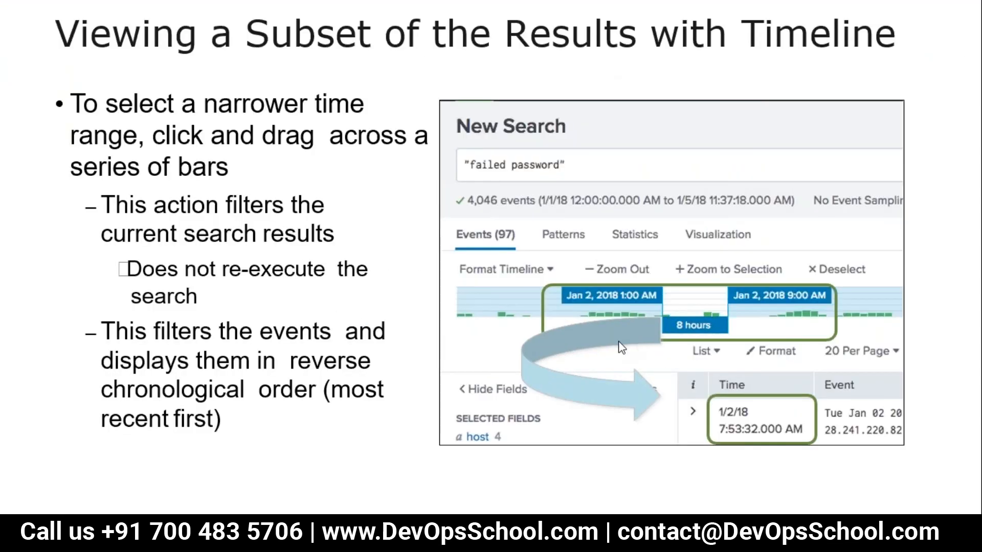
pyautogui.click(493, 372)
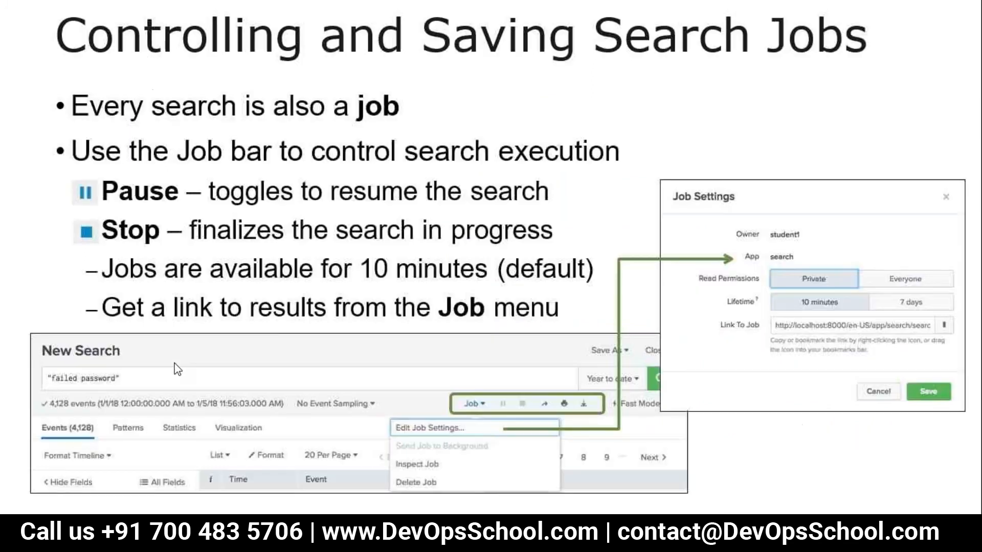
pyautogui.click(177, 367)
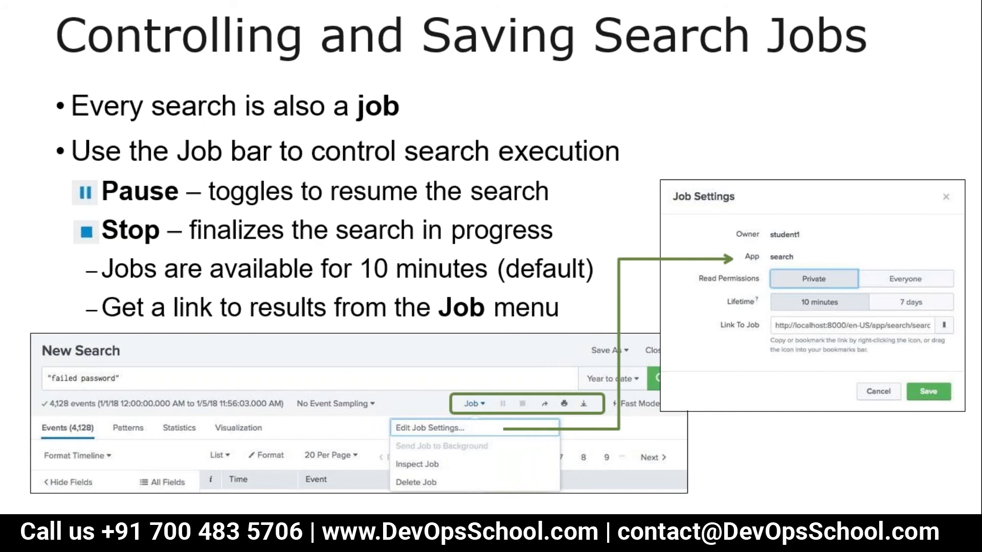
pyautogui.press('Escape')
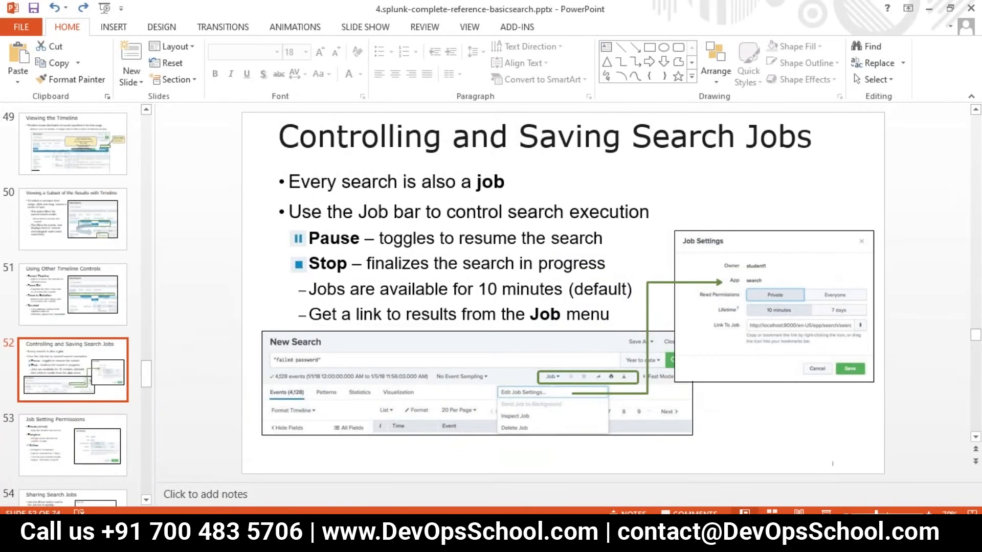
pyautogui.click(322, 493)
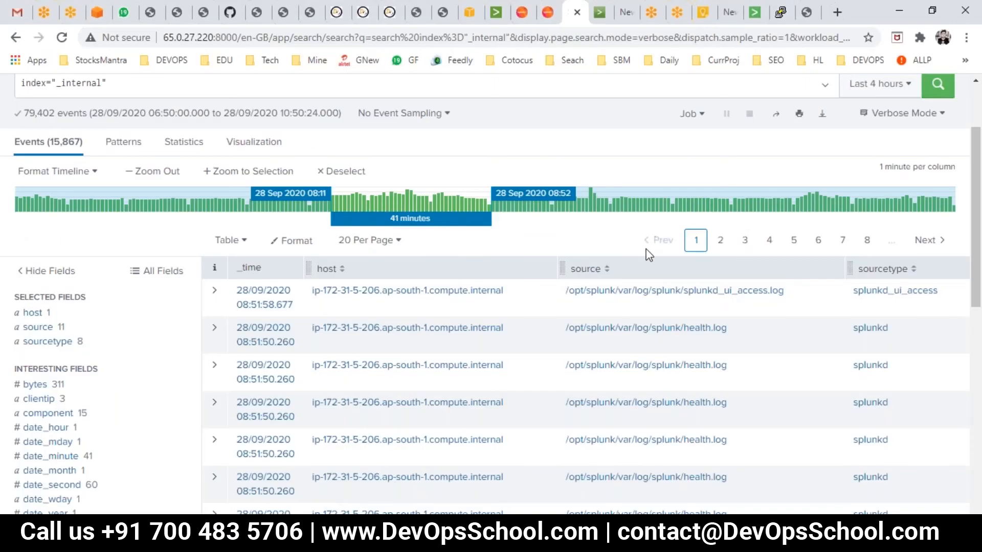
# - Open the search job inspector, review its execution costs and job properties, and close it
pyautogui.scroll(3, 698, 222)
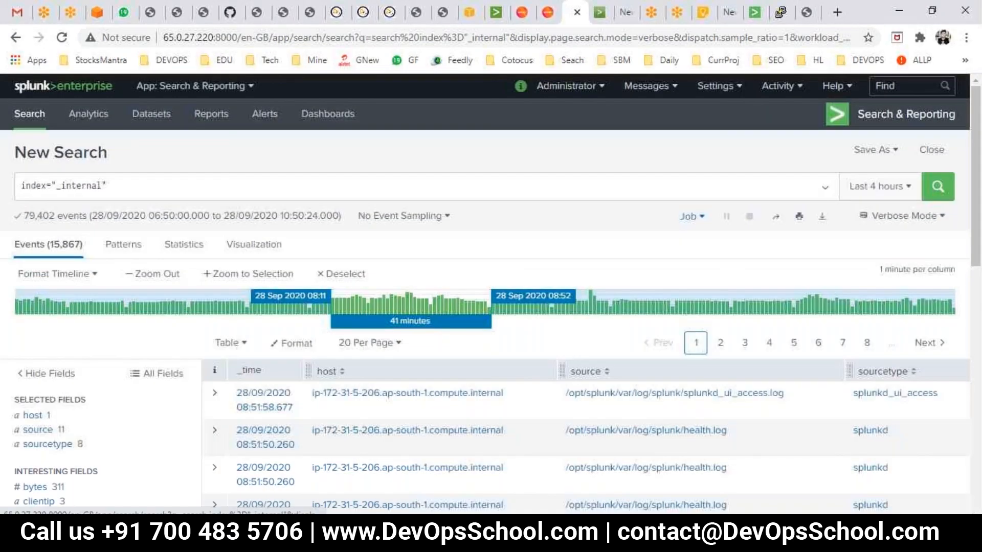
pyautogui.click(691, 216)
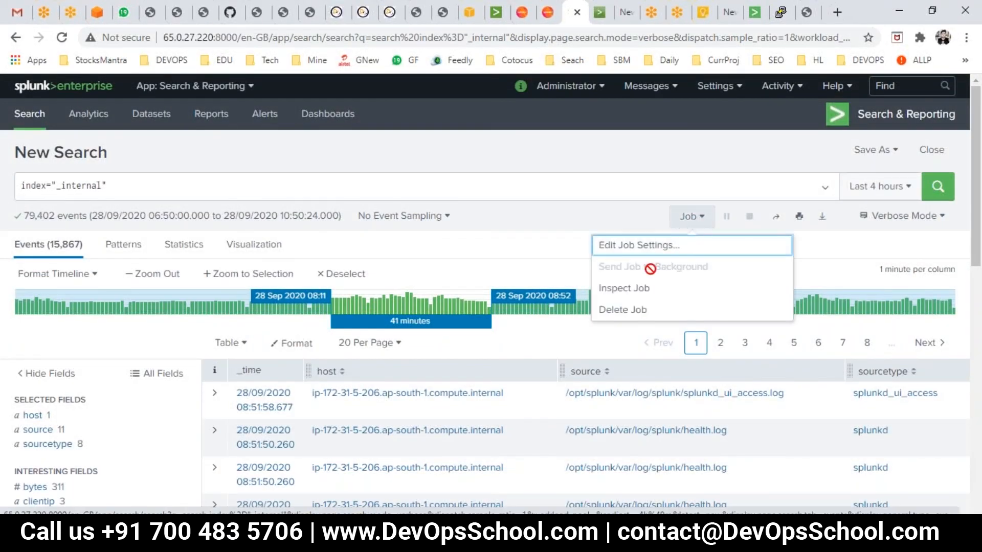
pyautogui.click(606, 286)
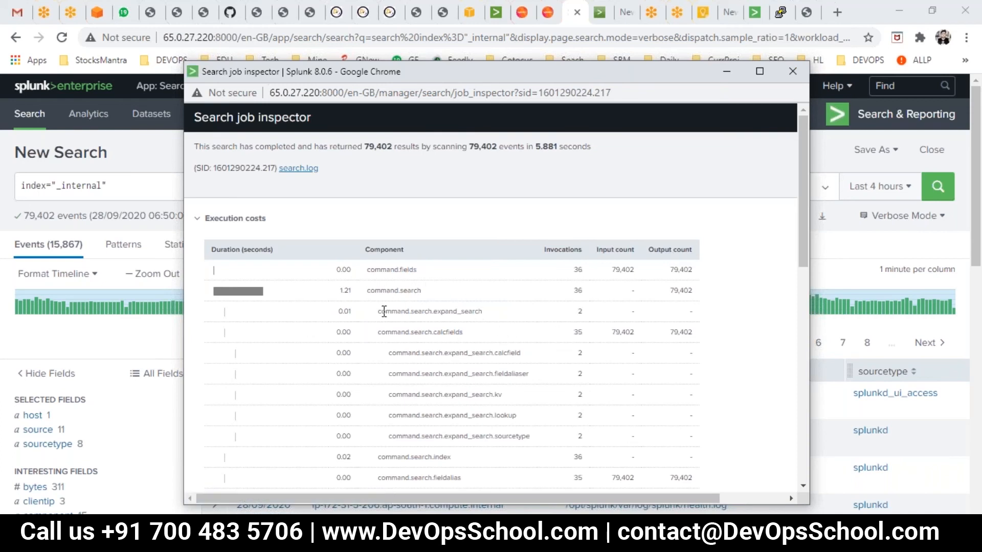
pyautogui.scroll(-10, 399, 335)
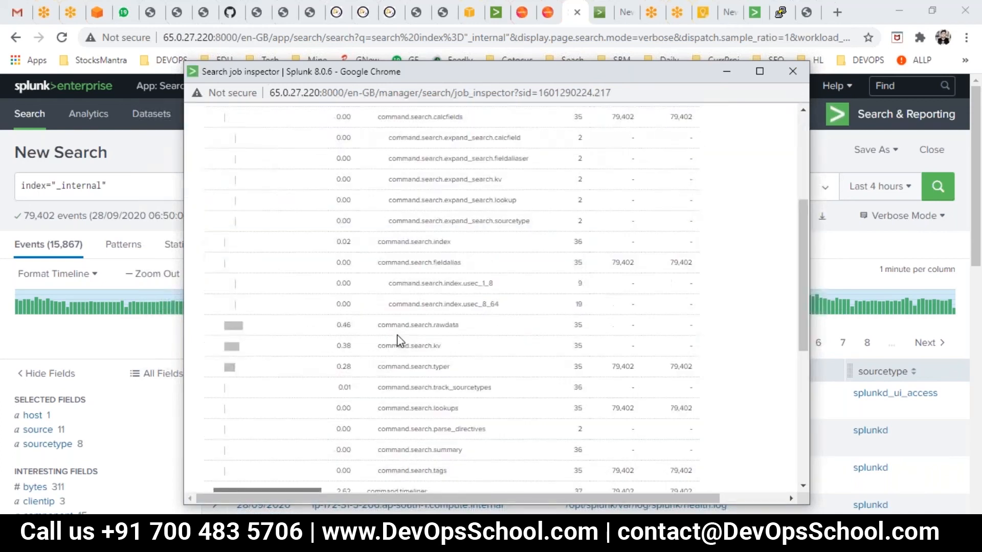
pyautogui.scroll(7, 413, 361)
pyautogui.scroll(3, 490, 297)
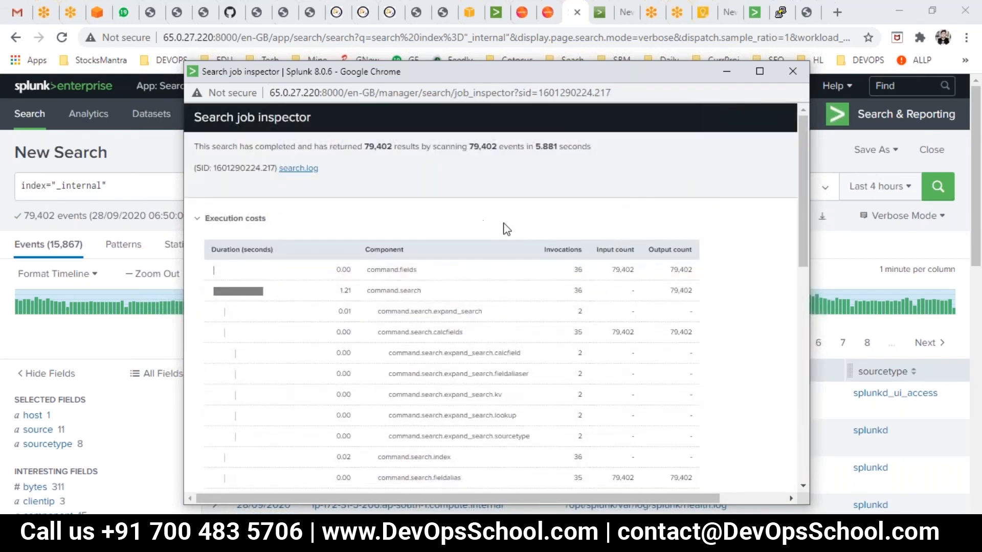
pyautogui.scroll(-10, 526, 263)
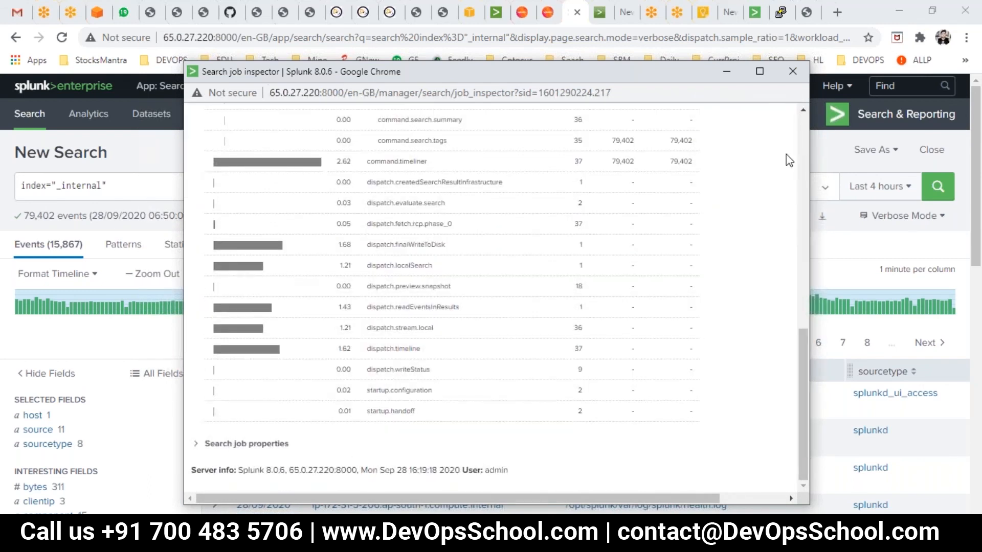
pyautogui.click(204, 448)
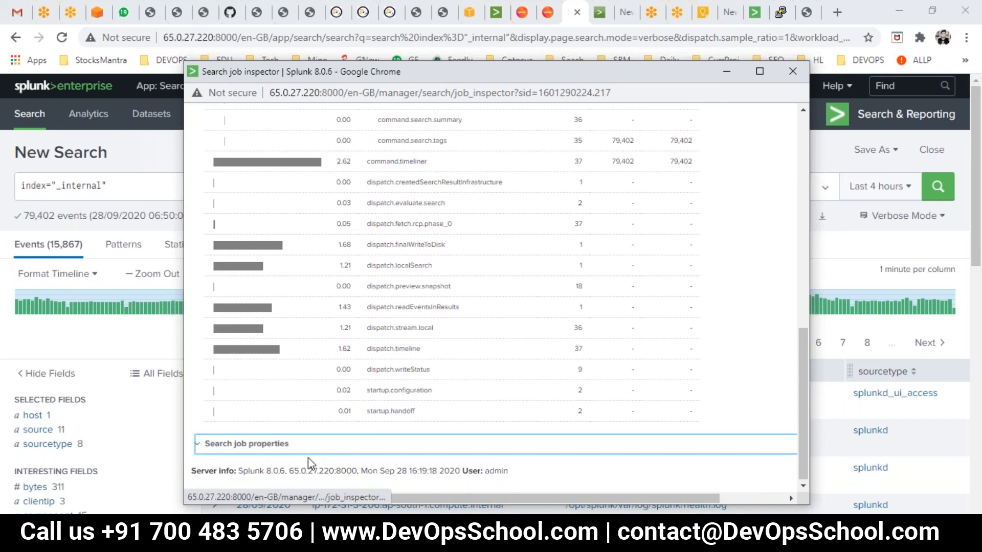
pyautogui.click(792, 71)
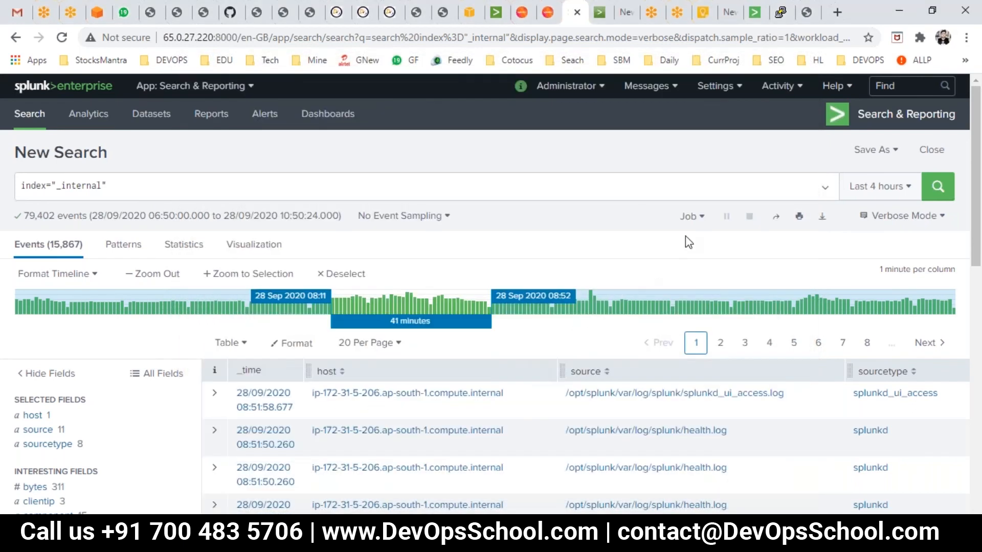
pyautogui.click(702, 224)
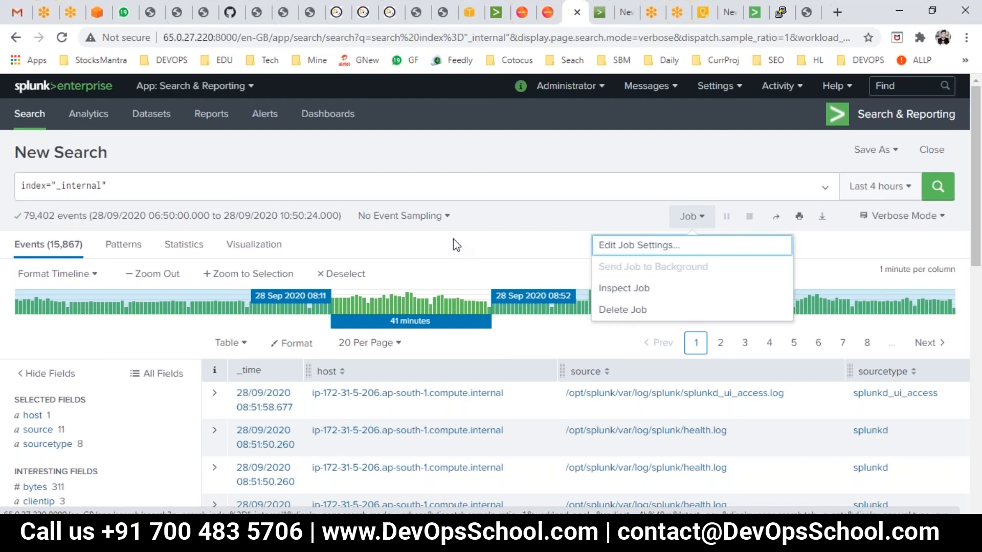
pyautogui.click(893, 153)
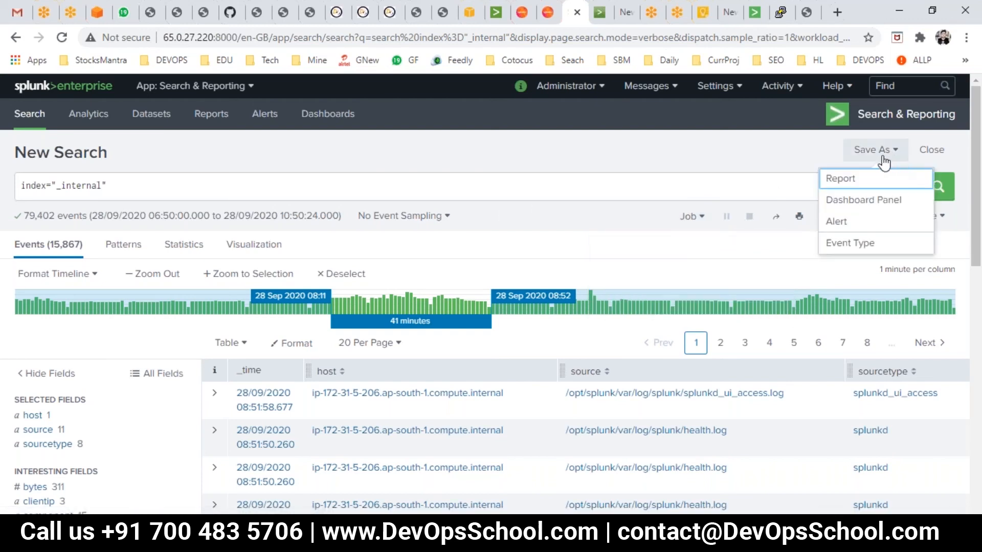
pyautogui.click(729, 145)
pyautogui.scroll(-1, 596, 186)
pyautogui.scroll(-5, 585, 217)
pyautogui.scroll(6, 503, 198)
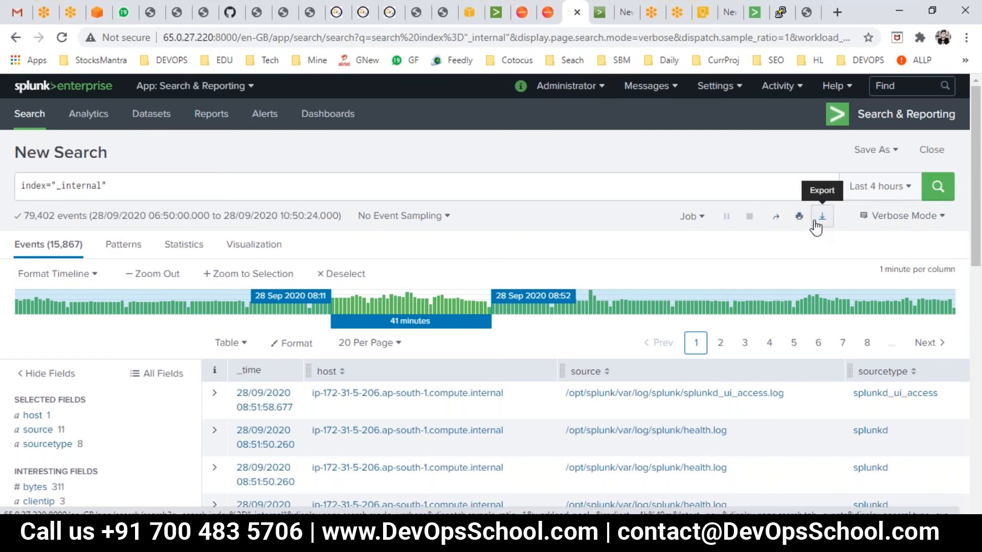
# - Edit the job settings to set the lifetime to 7 days and save them
pyautogui.click(691, 216)
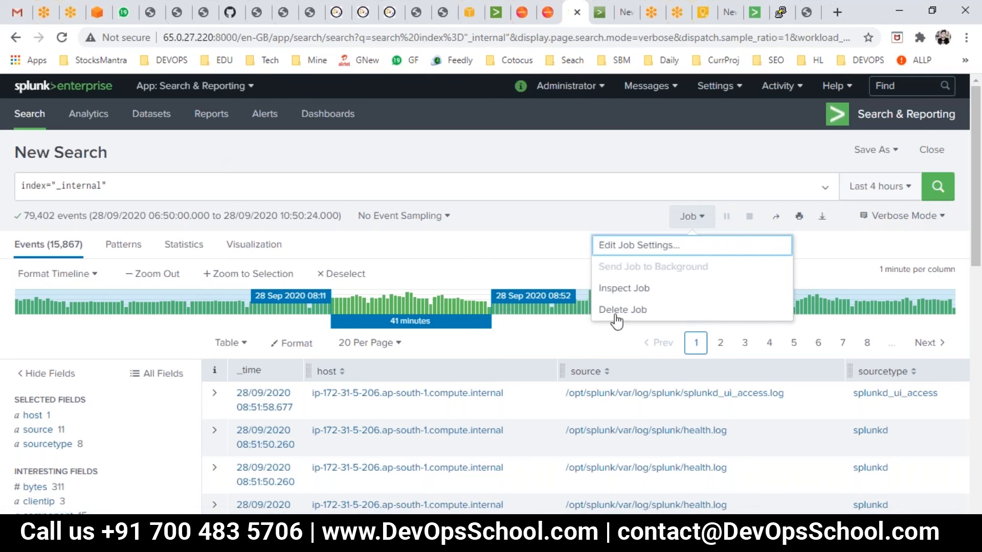
pyautogui.click(633, 248)
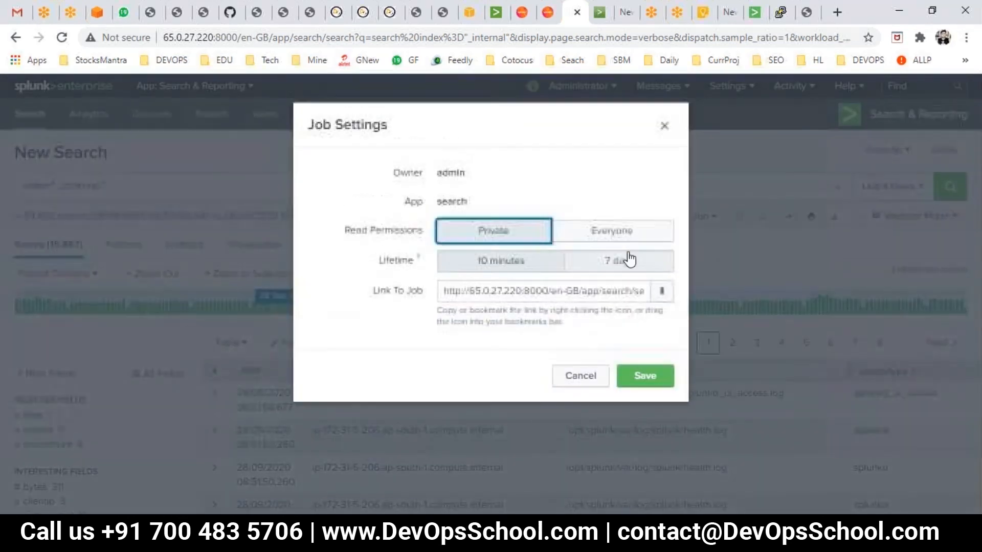
pyautogui.click(413, 264)
pyautogui.moveTo(383, 251); pyautogui.dragTo(381, 251)
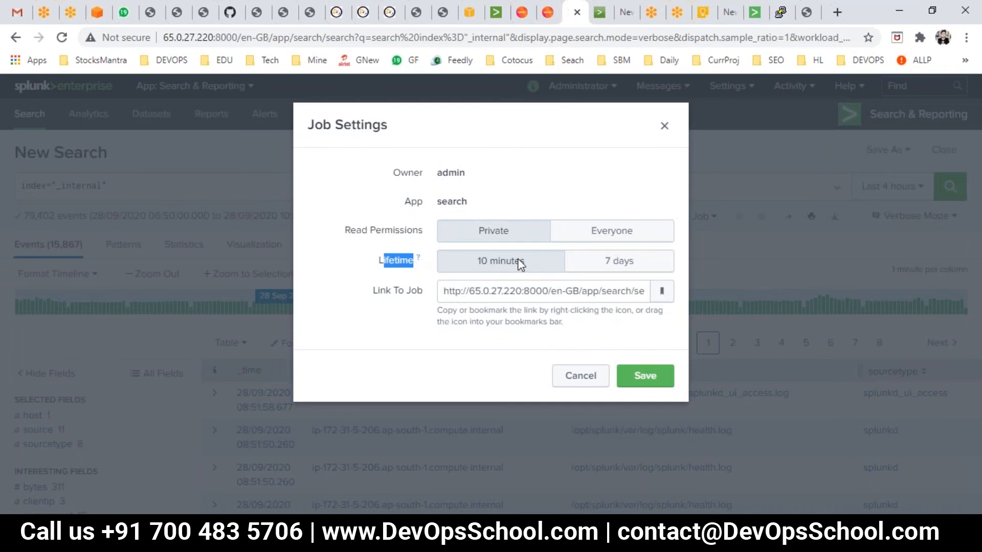
pyautogui.click(613, 276)
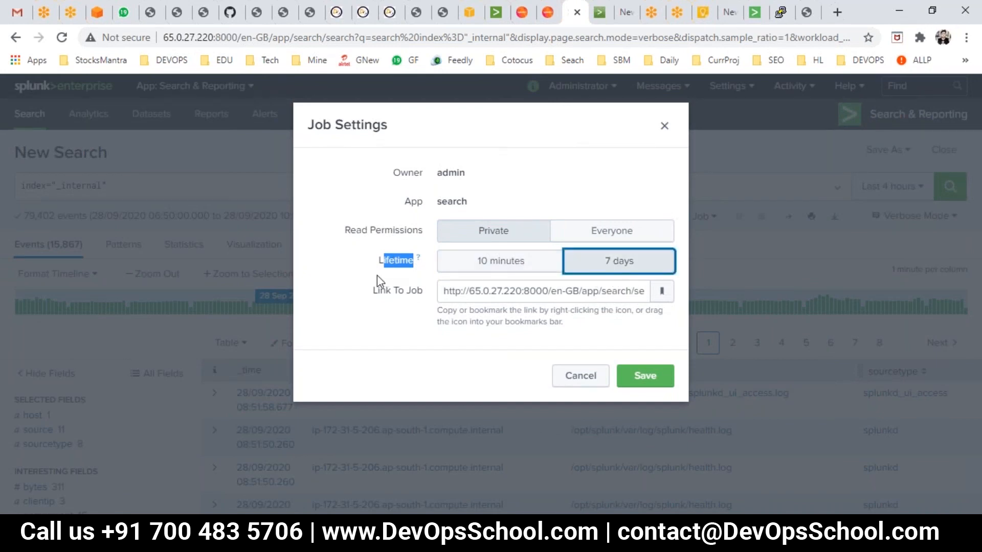
pyautogui.moveTo(427, 295); pyautogui.dragTo(384, 286)
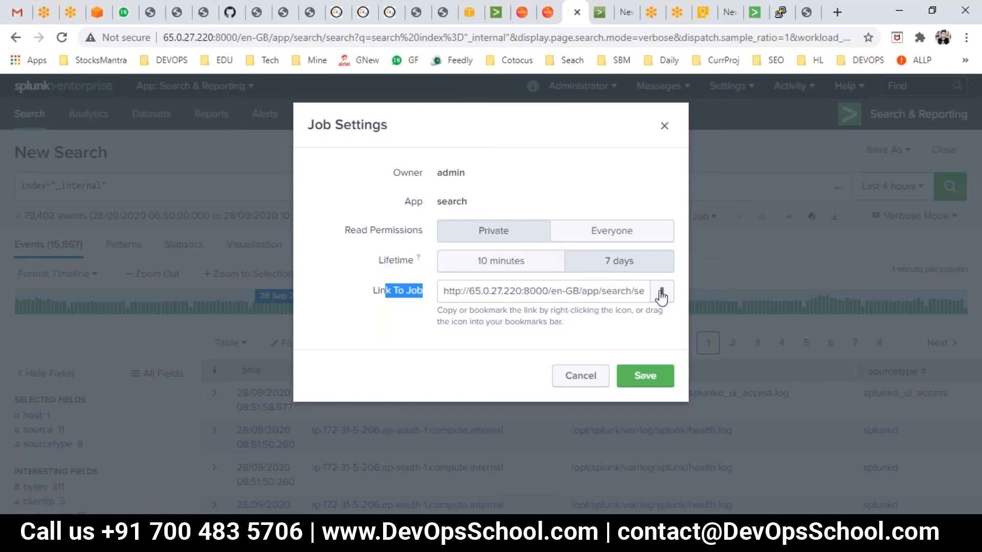
pyautogui.click(655, 379)
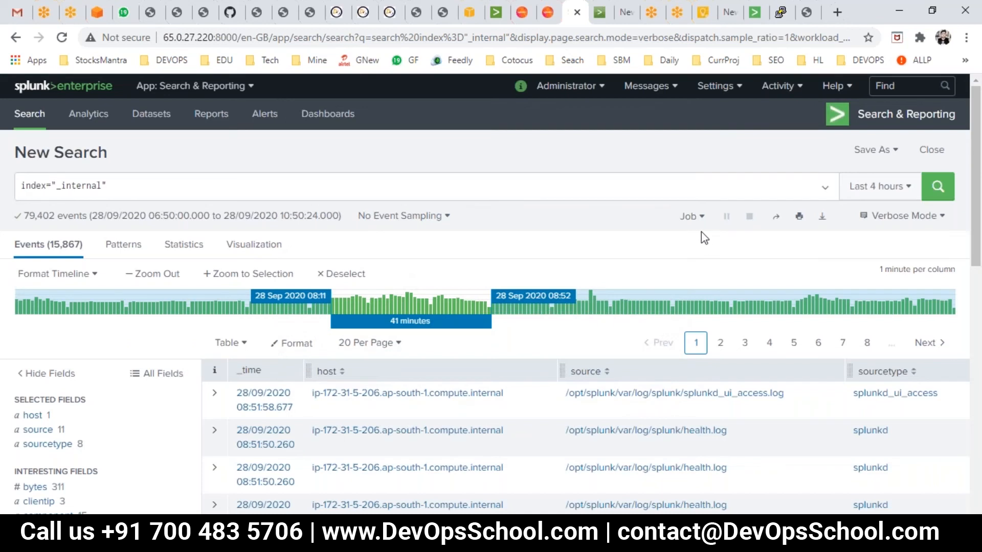
# - Change the search time range to the All time preset
pyautogui.click(690, 217)
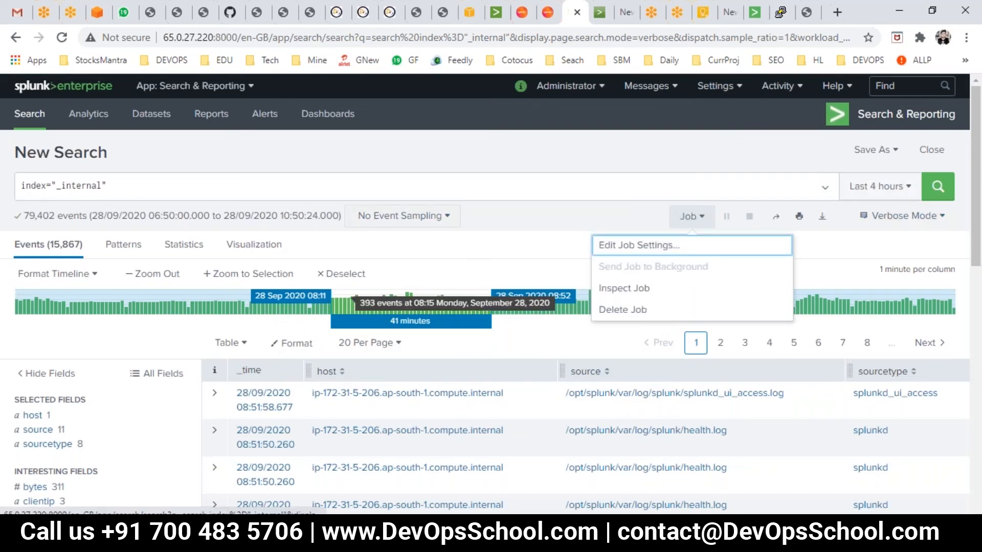
pyautogui.scroll(-5, 353, 307)
pyautogui.scroll(5, 362, 339)
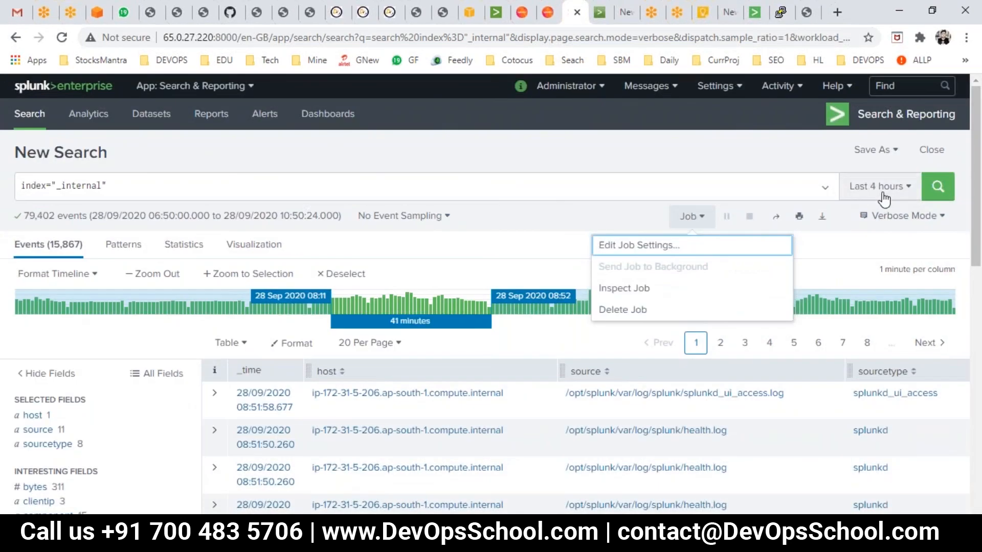
pyautogui.click(884, 194)
pyautogui.click(835, 240)
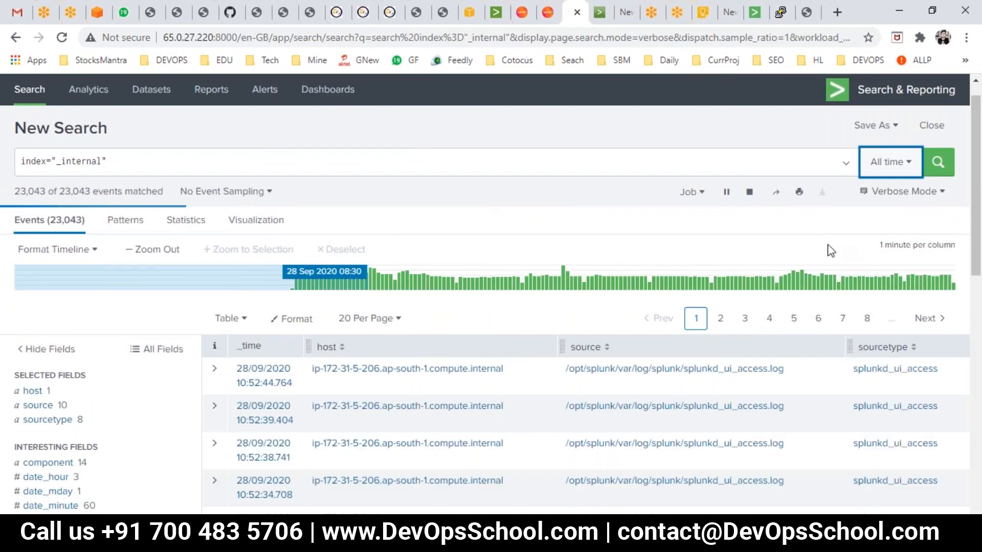
# - Open the job settings for the All time search, set its lifetime to 7 days, and save
pyautogui.click(695, 192)
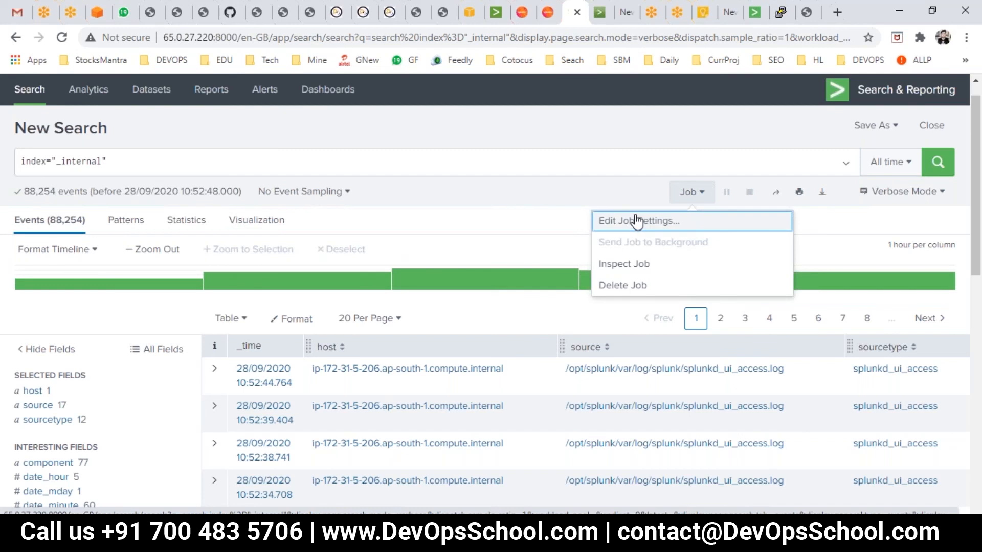
pyautogui.click(637, 221)
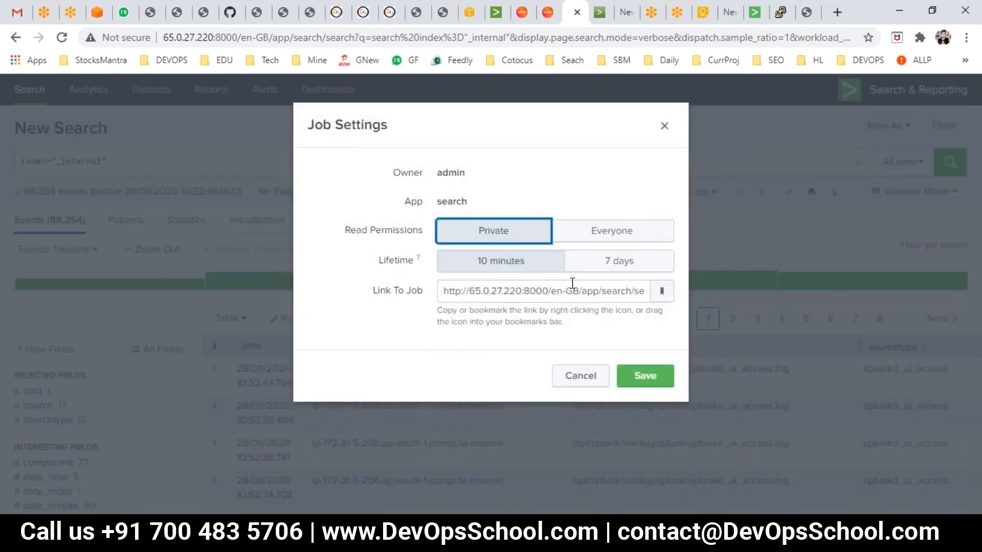
pyautogui.click(613, 261)
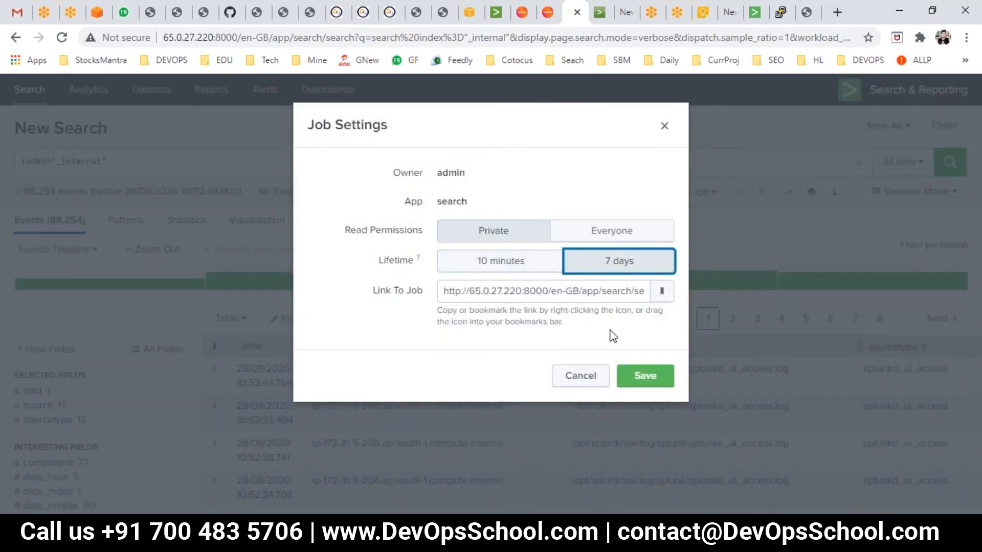
pyautogui.click(646, 381)
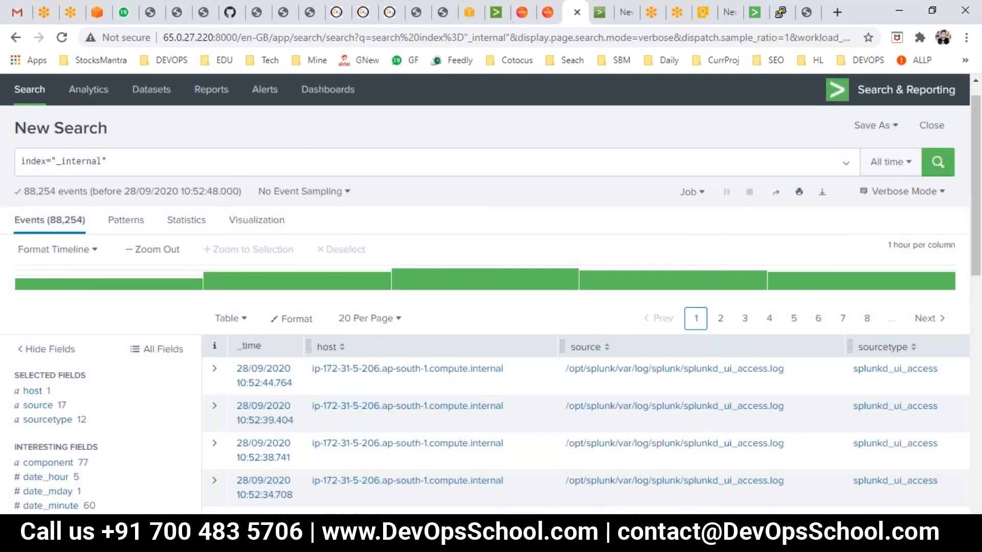
# - Switch to PowerPoint, present the slides on controlling search jobs and job setting permissions, and return to the Splunk search
pyautogui.hotkey('alt', 'Tab')
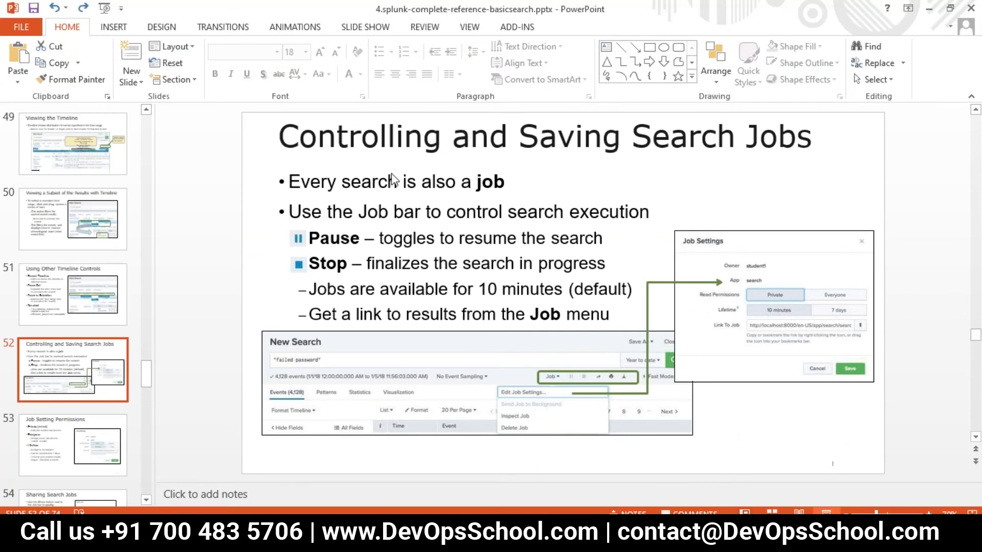
pyautogui.hotkey('shift', 'F5')
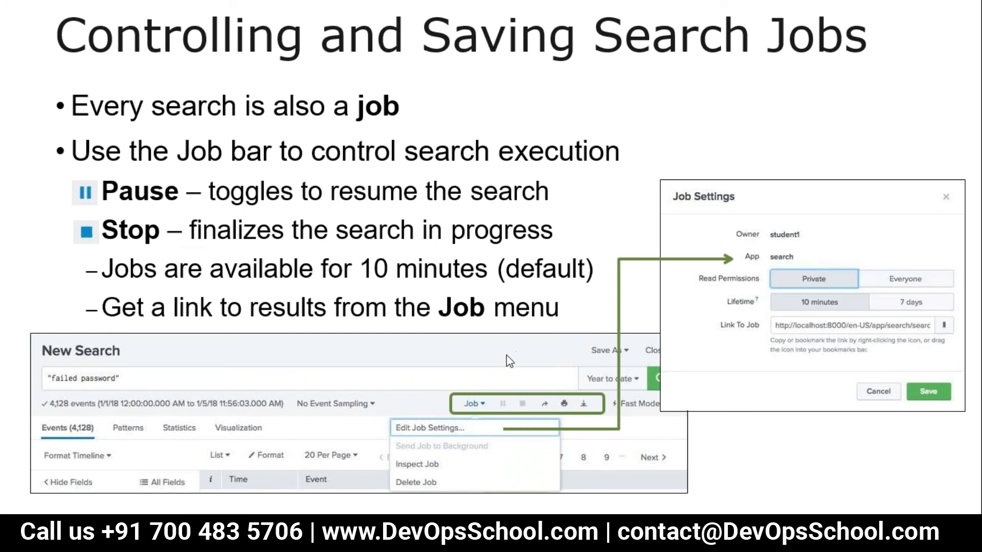
pyautogui.press('Right')
pyautogui.press('Right')
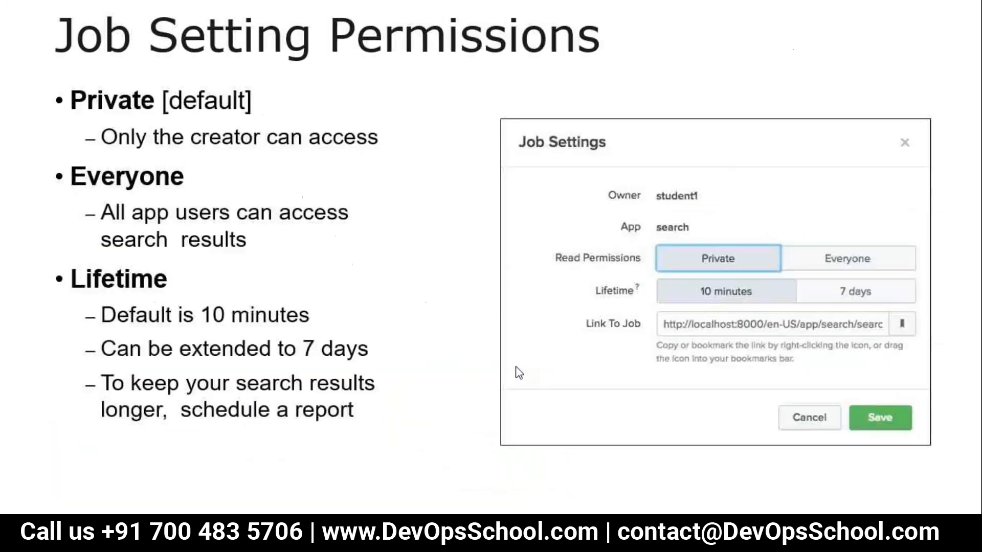
pyautogui.press('Left')
pyautogui.press('Left')
pyautogui.press('Right')
pyautogui.press('Escape')
pyautogui.moveTo(371, 541)
pyautogui.click(297, 468)
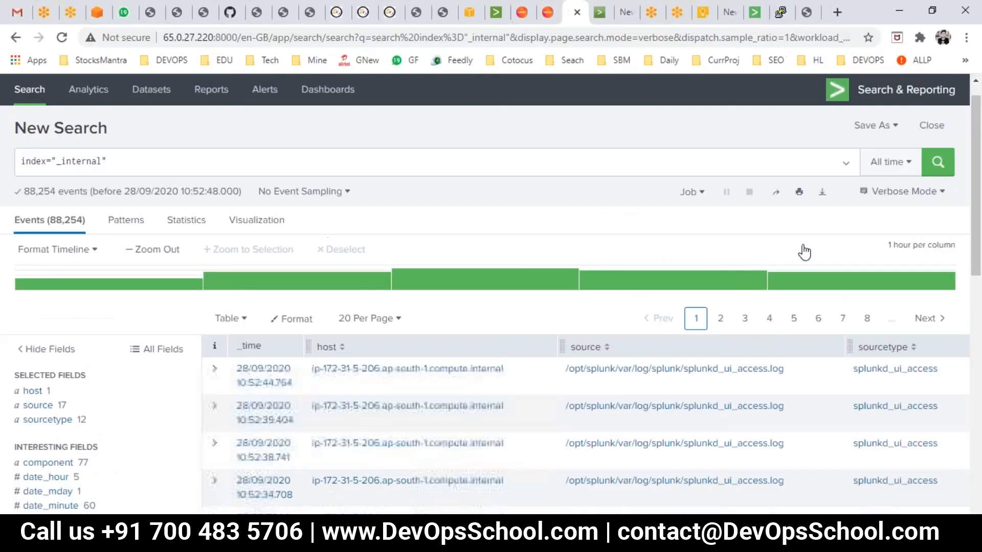
# - Rerun the index="_internal" search over All time
pyautogui.click(913, 165)
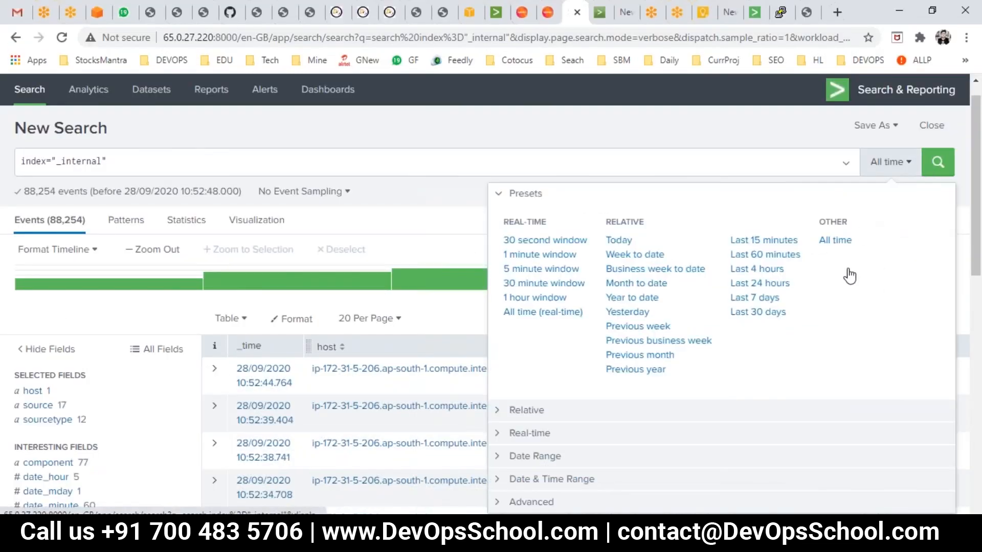
pyautogui.click(937, 162)
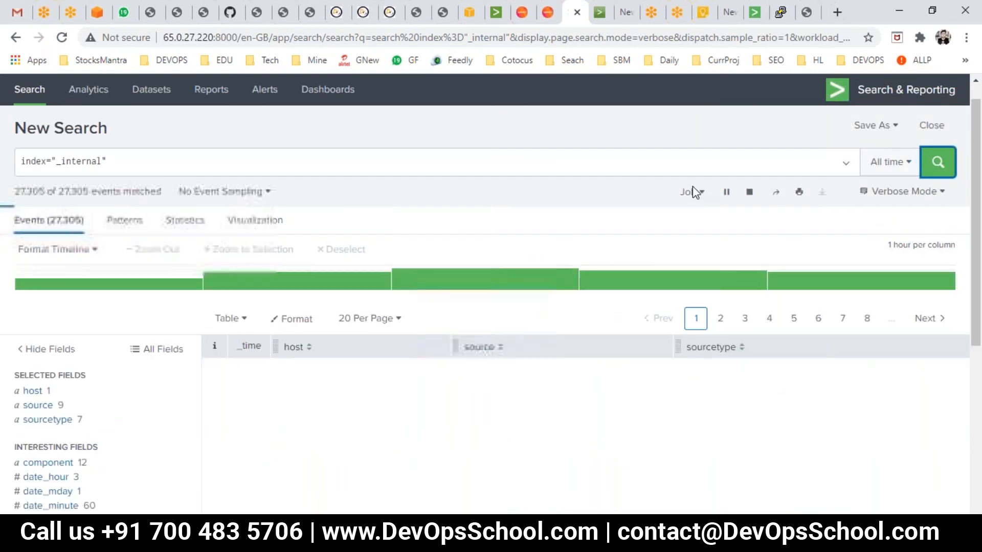
pyautogui.click(693, 192)
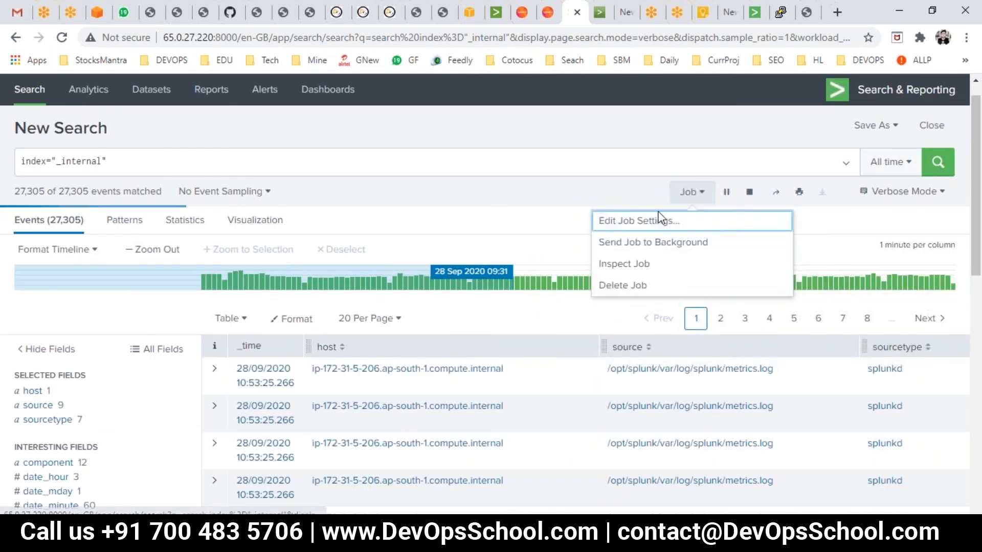
pyautogui.click(638, 262)
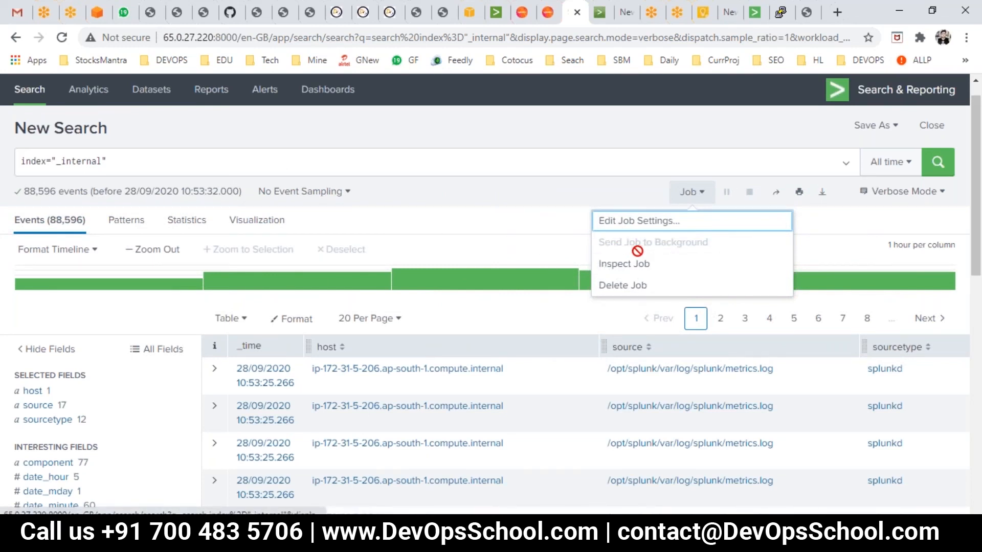
# - Open the job settings, toggle read permissions between Everyone and Private, and cancel the dialog
pyautogui.click(621, 222)
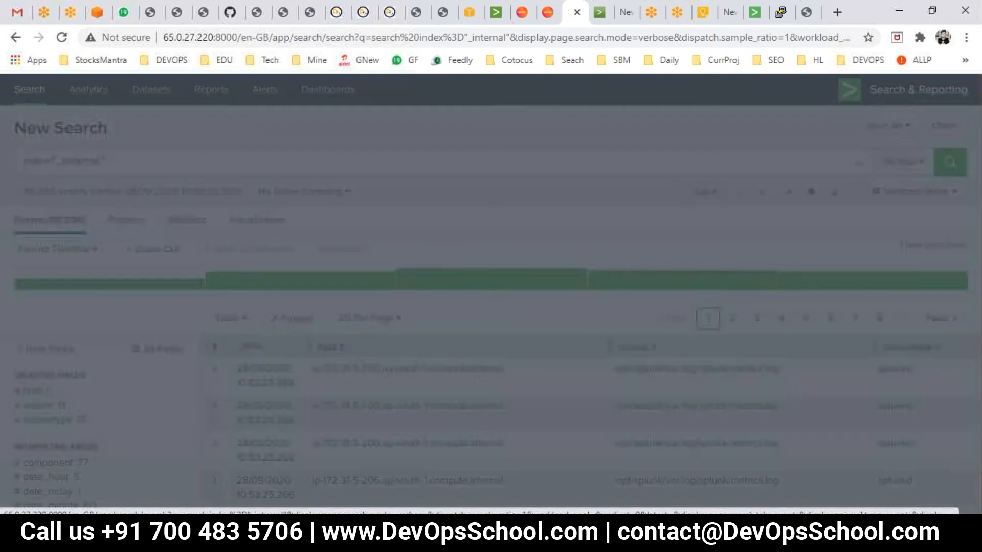
pyautogui.click(612, 230)
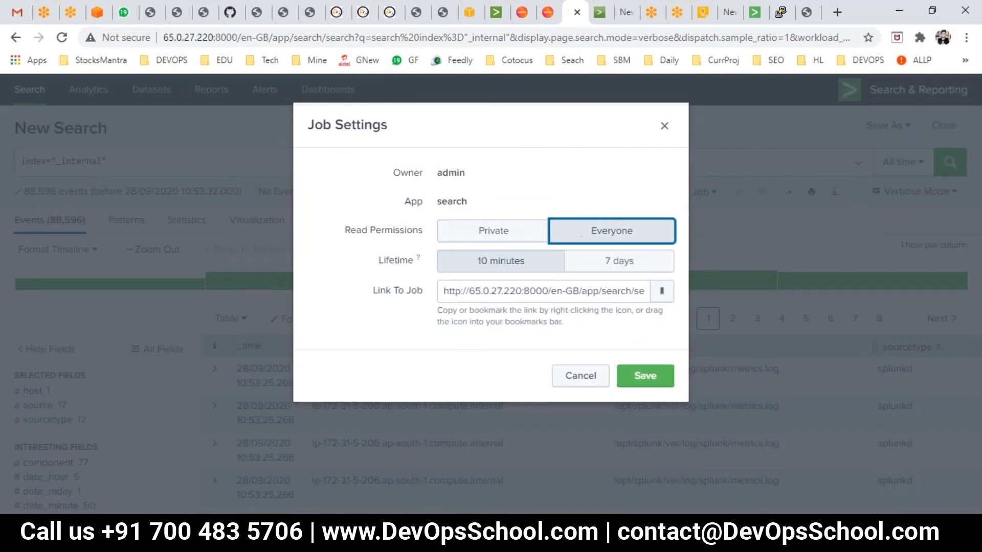
pyautogui.click(512, 230)
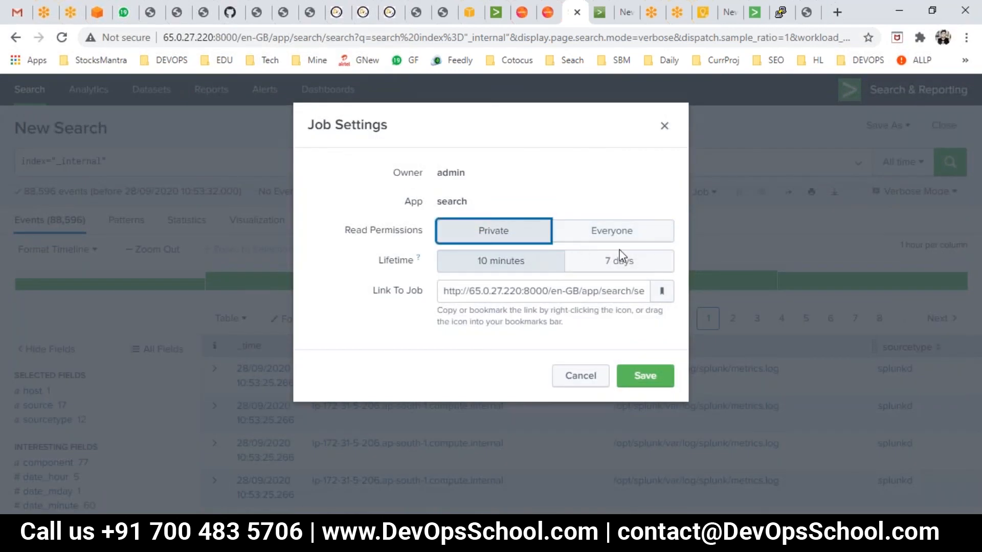
pyautogui.click(612, 231)
pyautogui.click(494, 230)
pyautogui.click(580, 376)
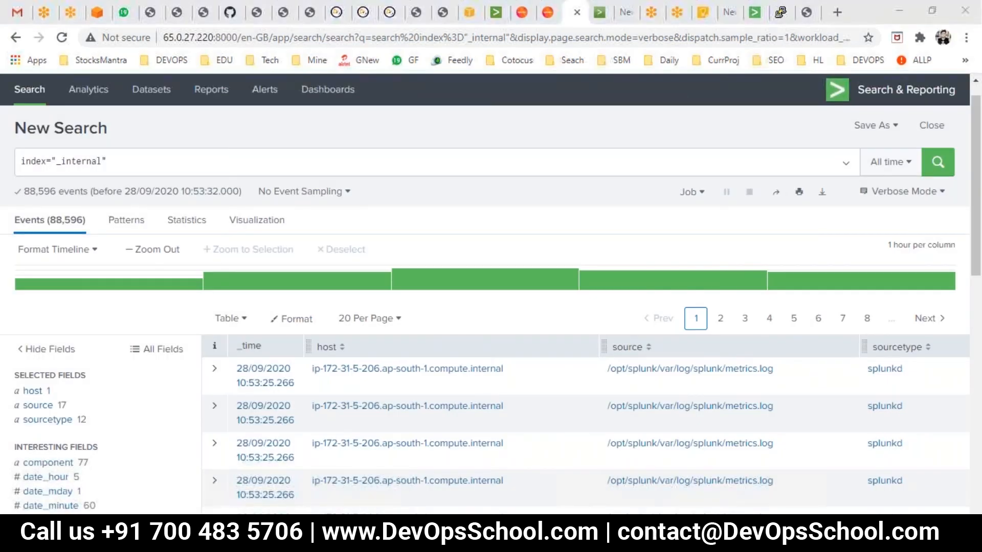
# - Switch to PowerPoint and present the slide on sharing search jobs
pyautogui.hotkey('alt', 'Tab')
pyautogui.hotkey('shift', 'F5')
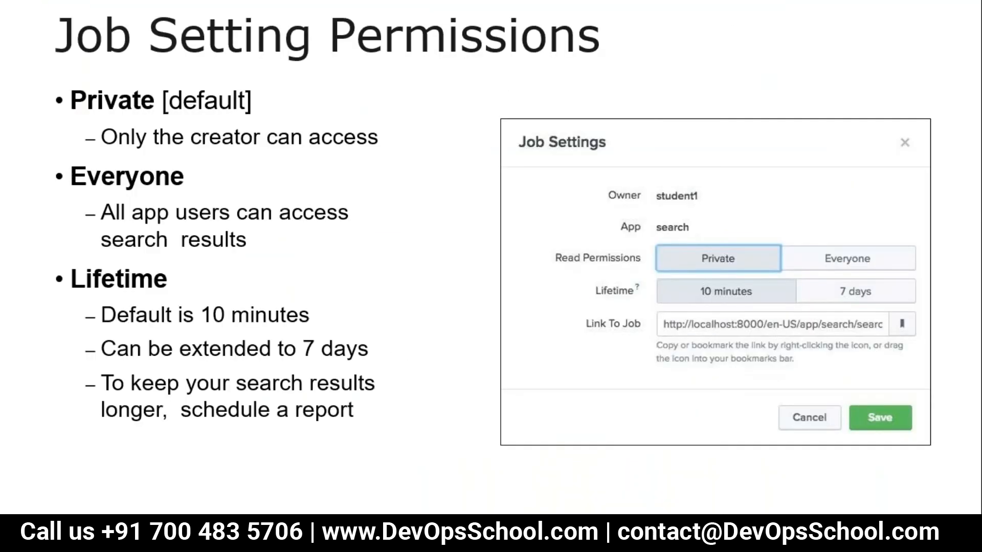
pyautogui.press('Right')
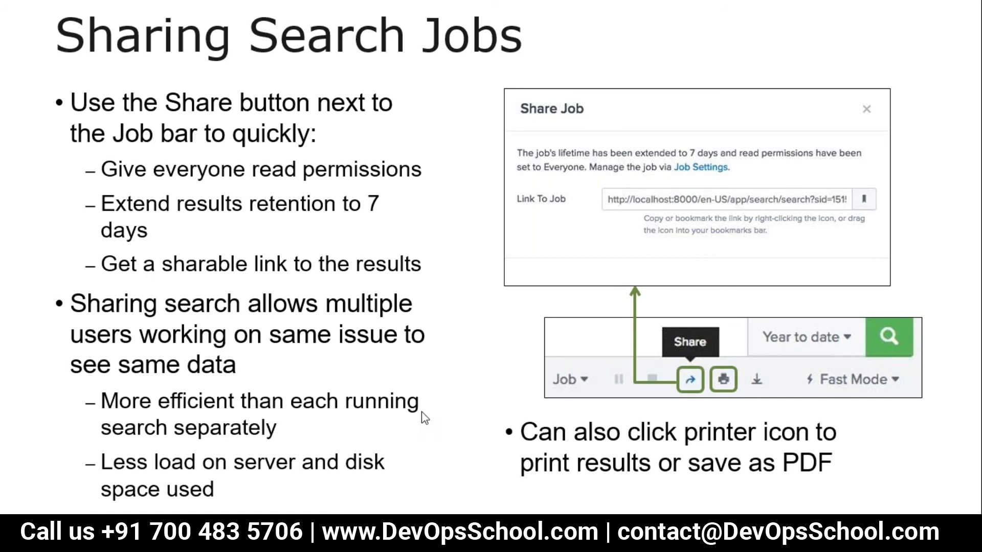
pyautogui.press('Escape')
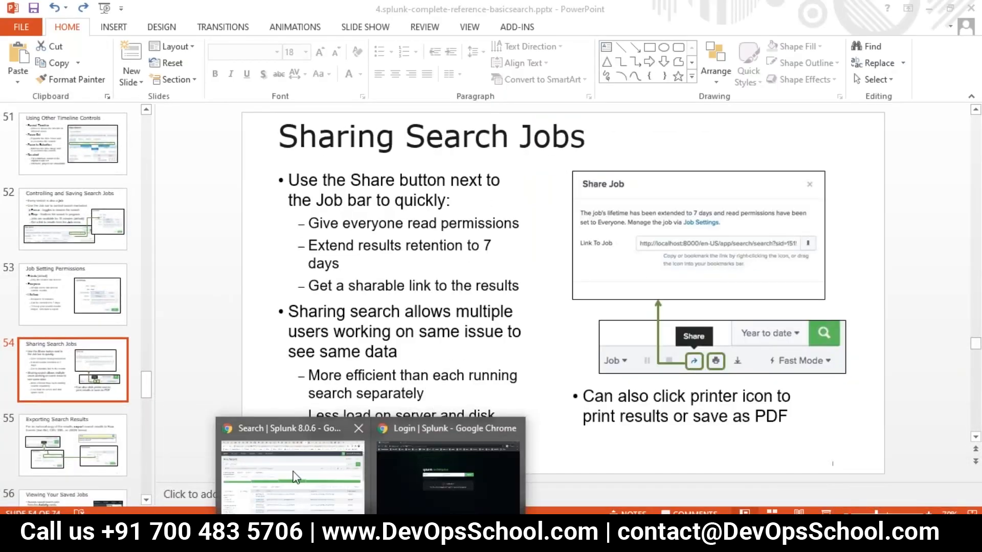
# - Return to the Splunk search and share the search job
pyautogui.click(295, 478)
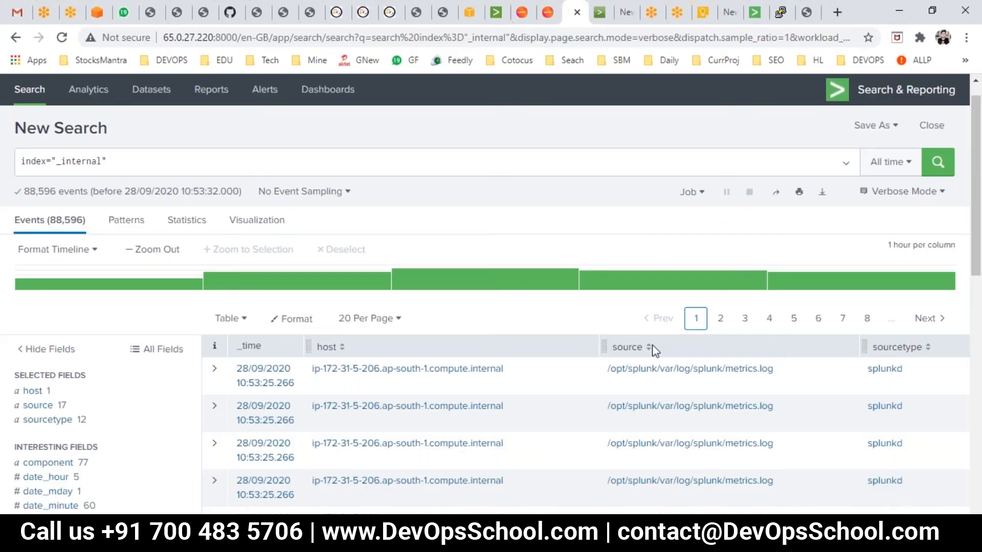
pyautogui.click(779, 197)
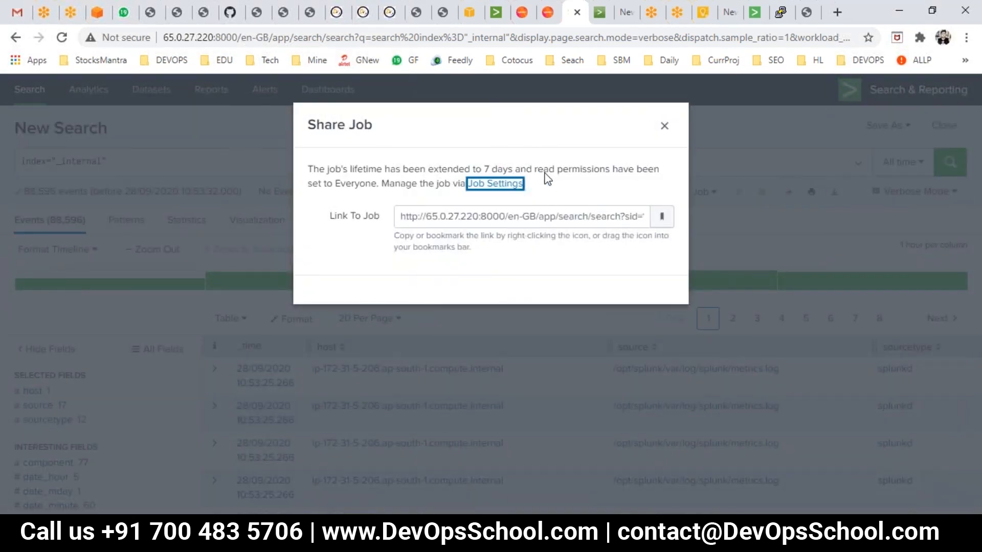
# - Switch to PowerPoint, present the slide on exporting search results, and return to the Splunk search
pyautogui.hotkey('alt', 'Tab')
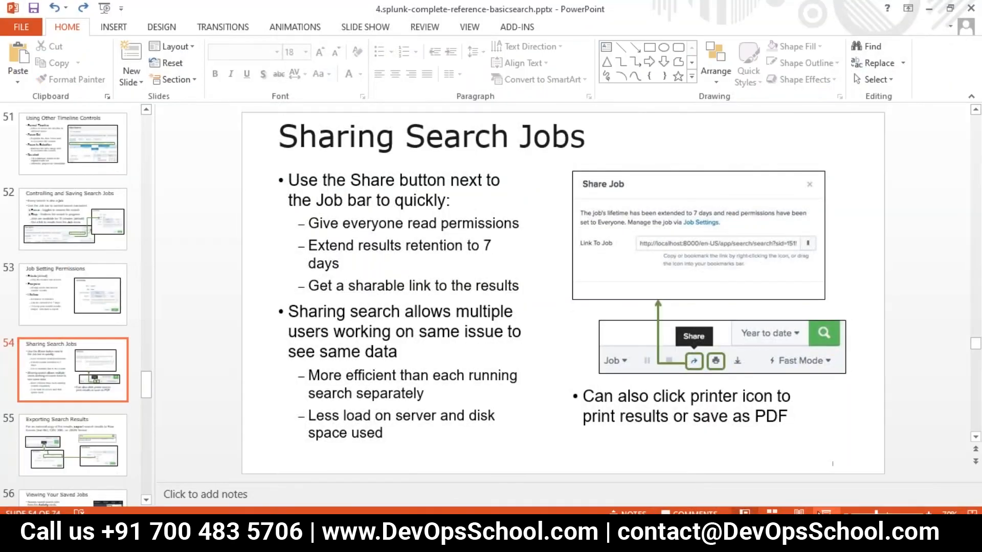
pyautogui.click(825, 512)
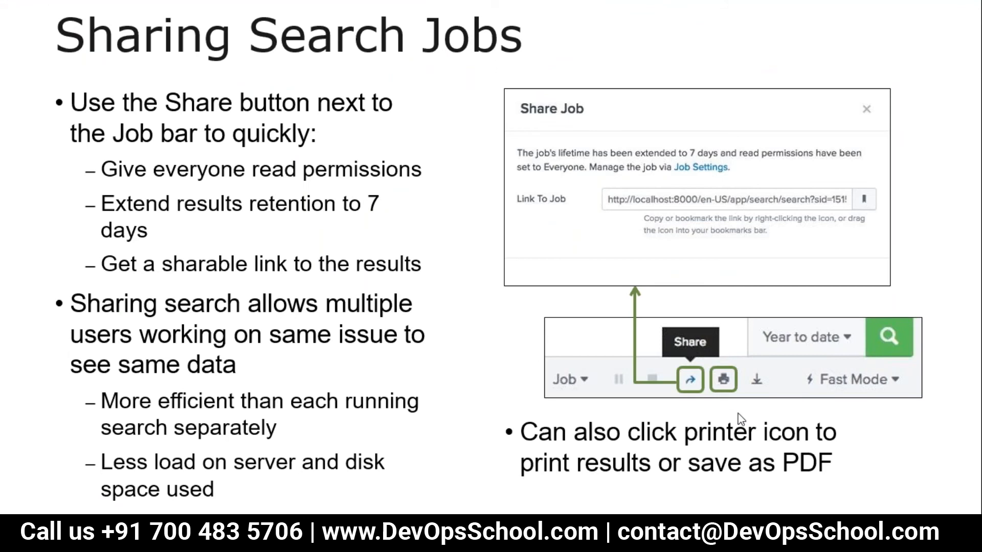
pyautogui.click(694, 425)
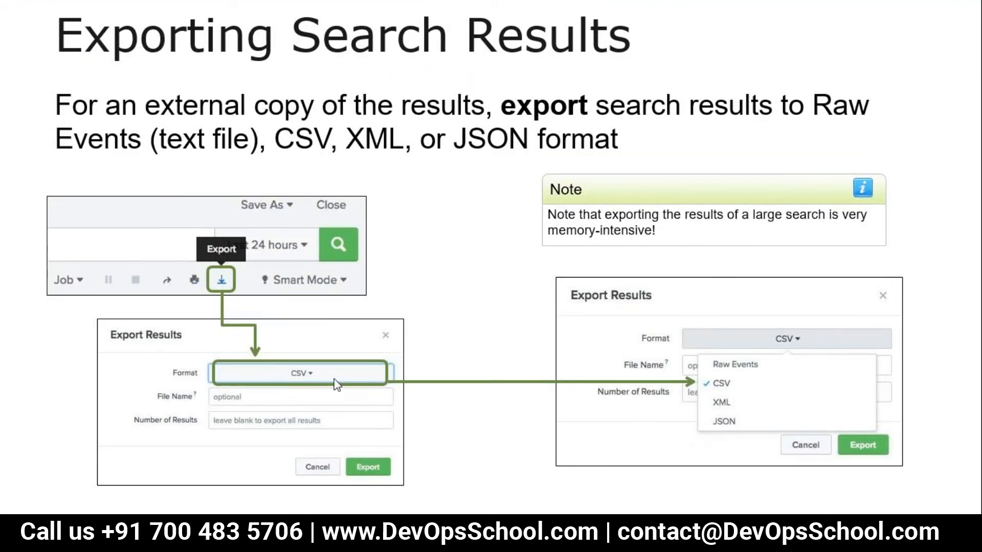
pyautogui.press('Escape')
pyautogui.moveTo(371, 541)
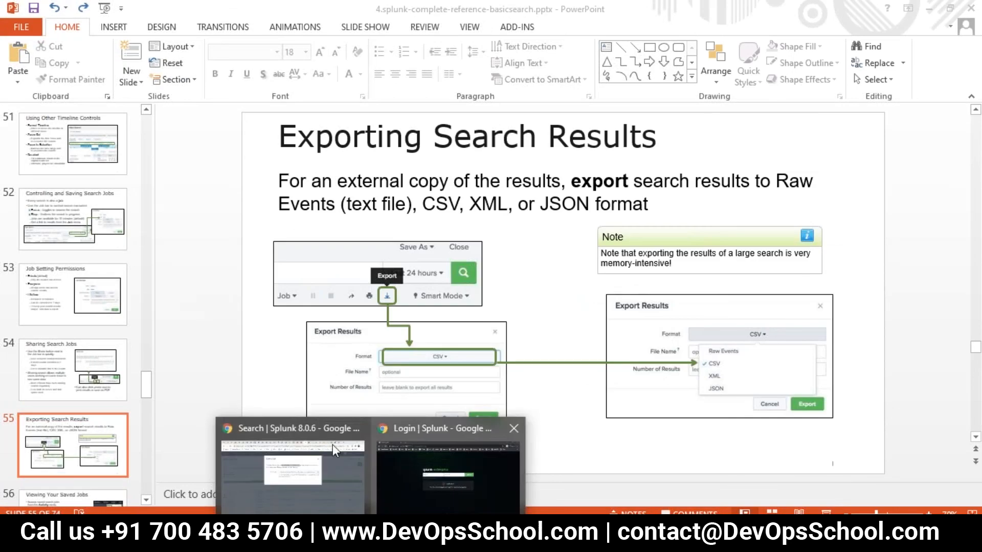
pyautogui.click(289, 481)
# - Close the share dialog, open the export results dialog, view its format options, and cancel it
pyautogui.click(664, 126)
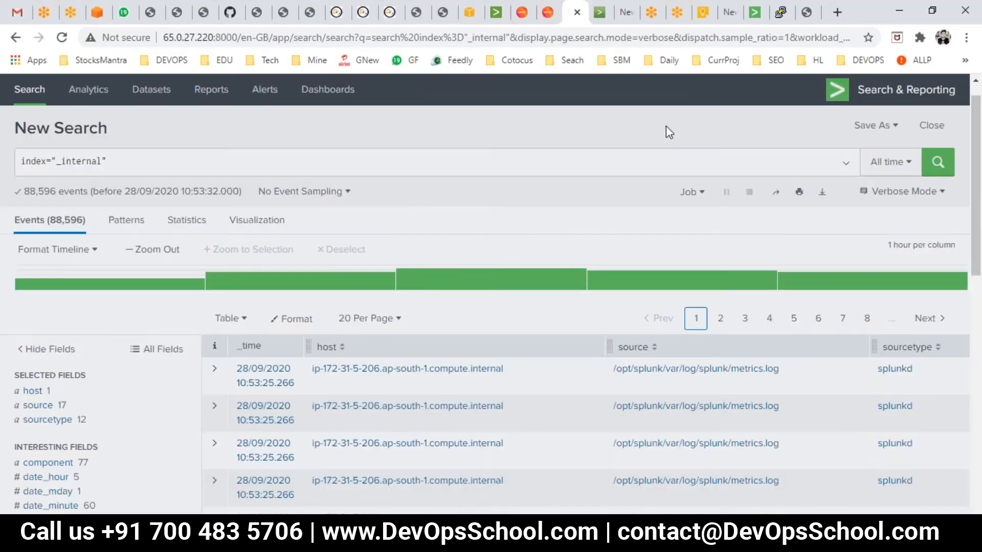
pyautogui.click(822, 192)
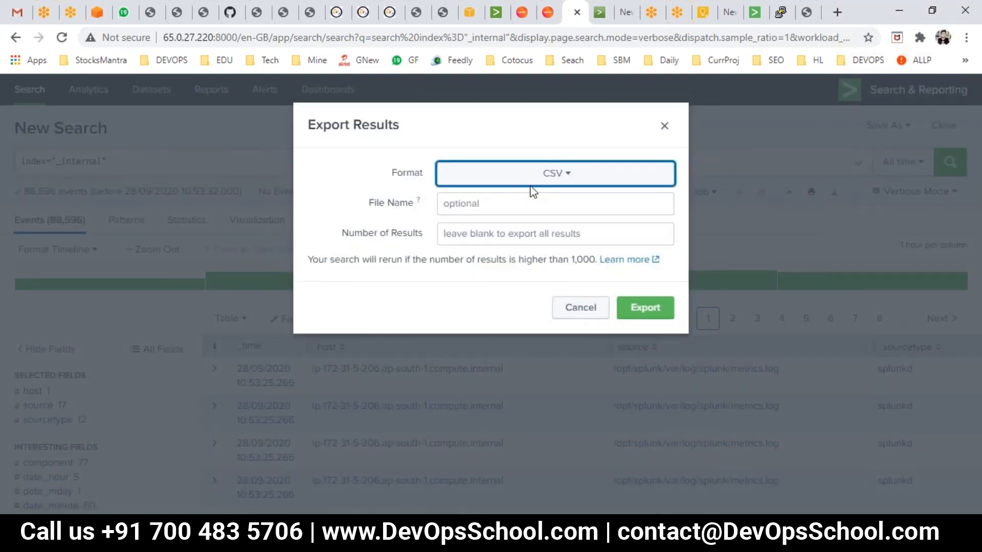
pyautogui.click(554, 176)
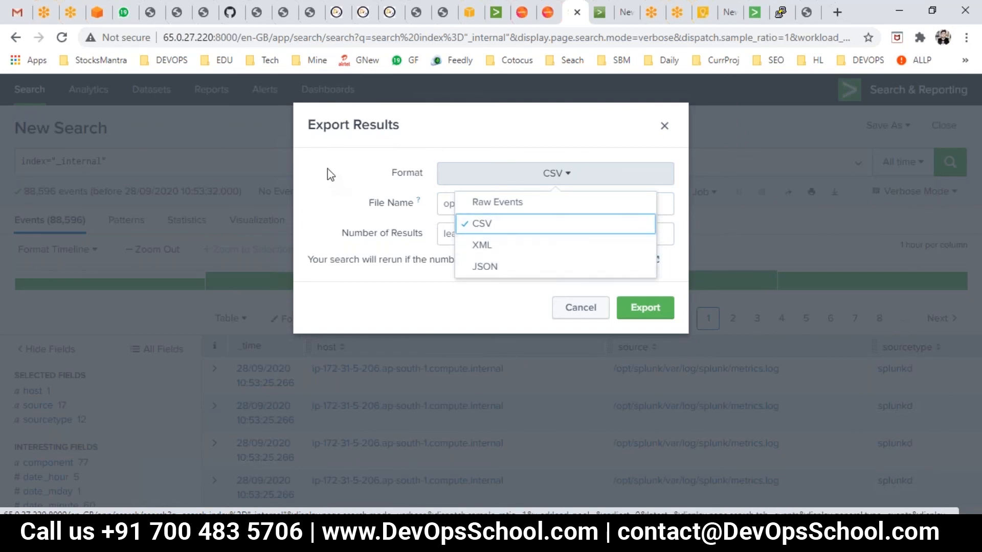
pyautogui.click(570, 313)
pyautogui.click(577, 309)
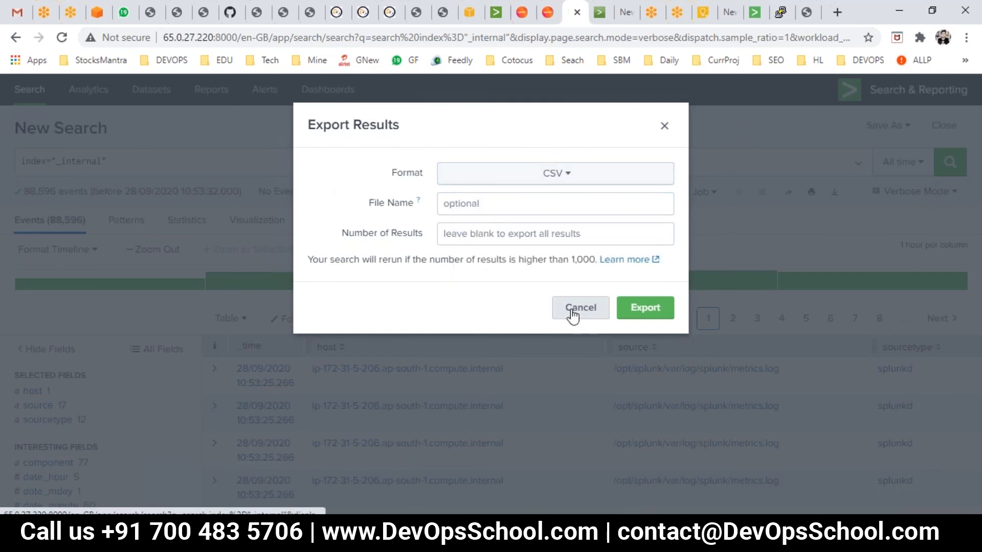
# - Switch to PowerPoint, present the slide on viewing saved jobs, and return to the Splunk search
pyautogui.hotkey('alt', 'Tab')
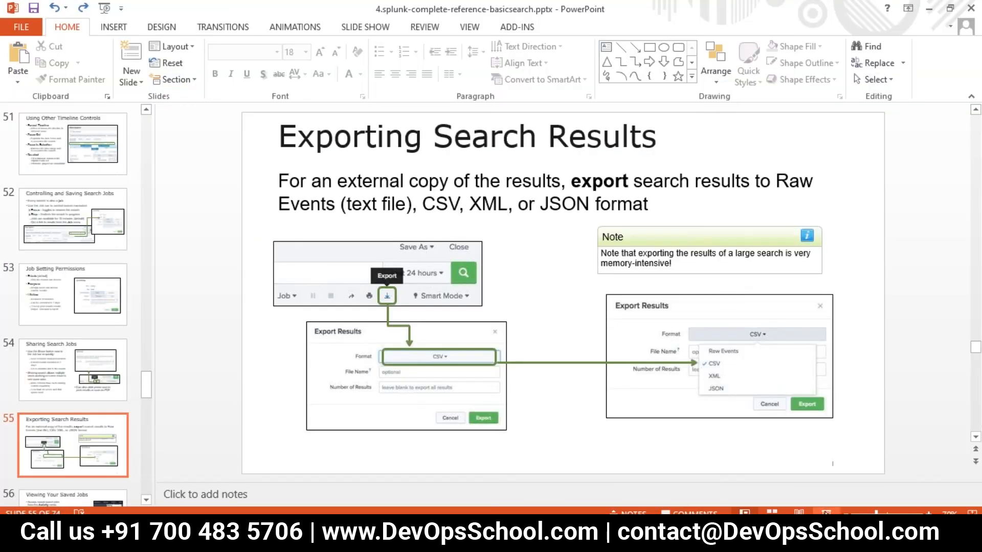
pyautogui.click(826, 511)
pyautogui.press('Right')
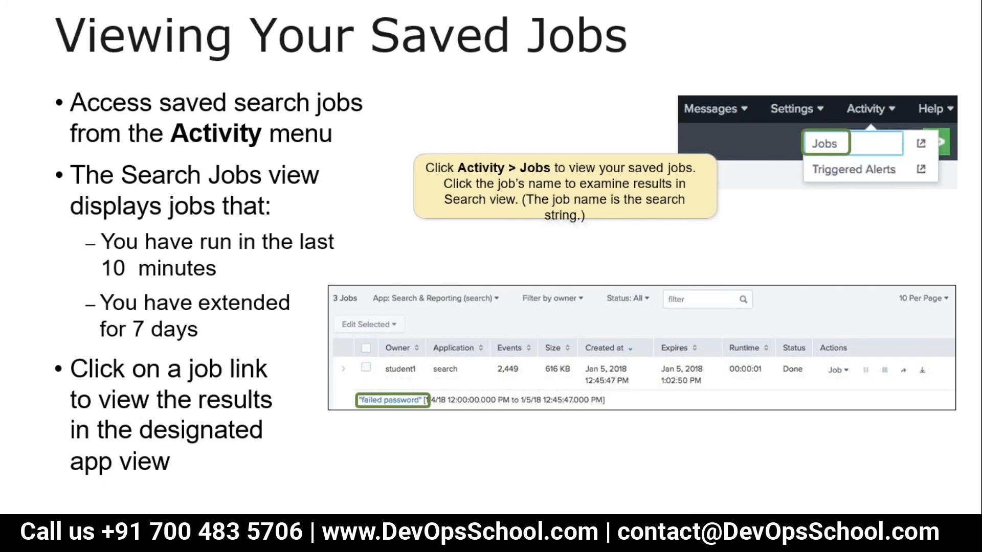
pyautogui.press('Escape')
pyautogui.moveTo(372, 540)
pyautogui.click(332, 500)
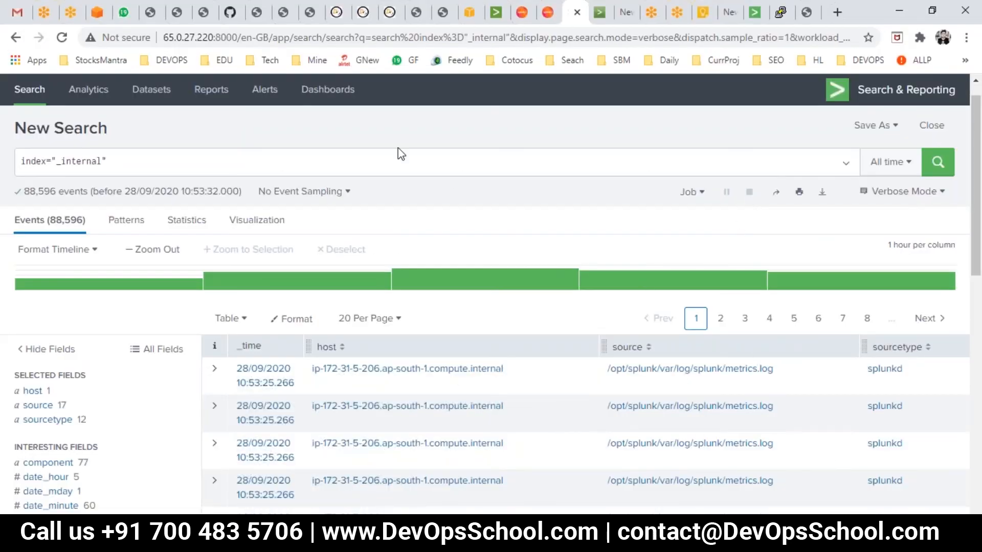
# - Open the list of saved search jobs from the Activity menu
pyautogui.scroll(1, 718, 225)
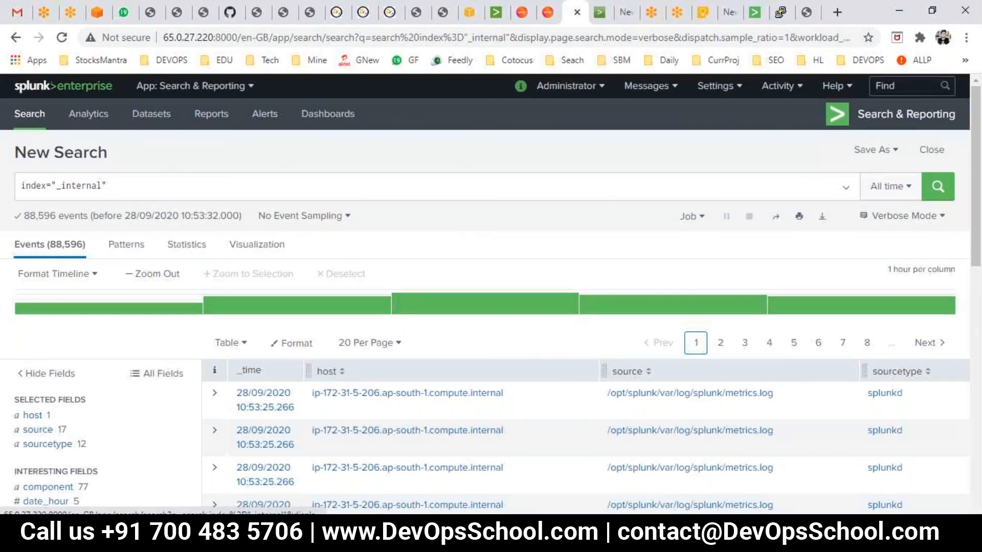
pyautogui.click(778, 88)
pyautogui.click(747, 115)
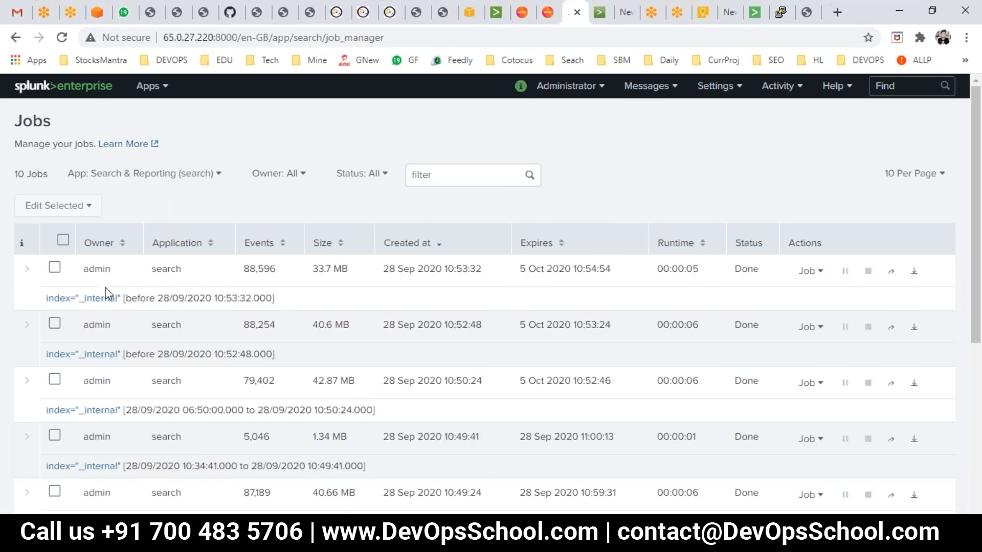
# - Browse the jobs list, highlight the first job's time range, and view the action options for the most recent job
pyautogui.scroll(-1, 161, 383)
pyautogui.moveTo(137, 226); pyautogui.dragTo(205, 226)
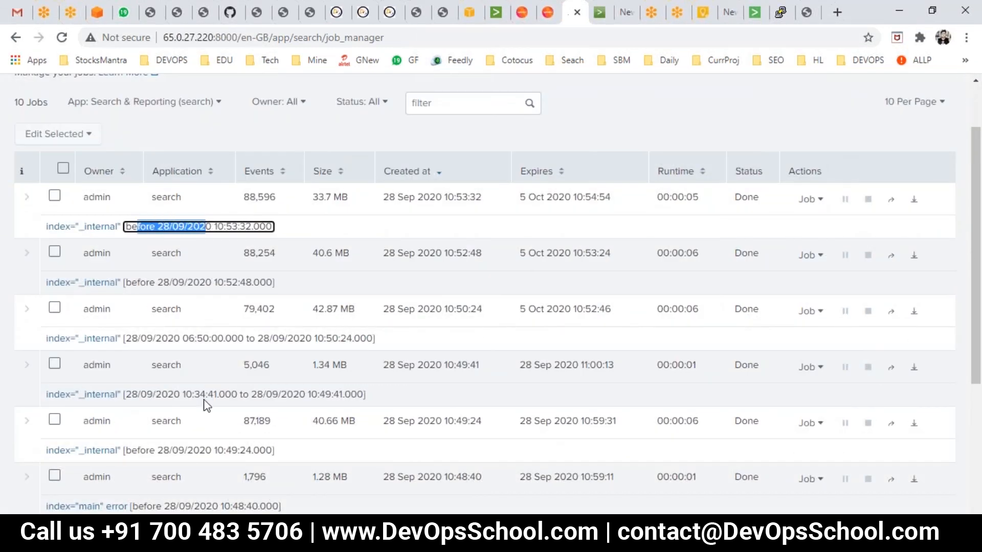
pyautogui.scroll(-5, 211, 410)
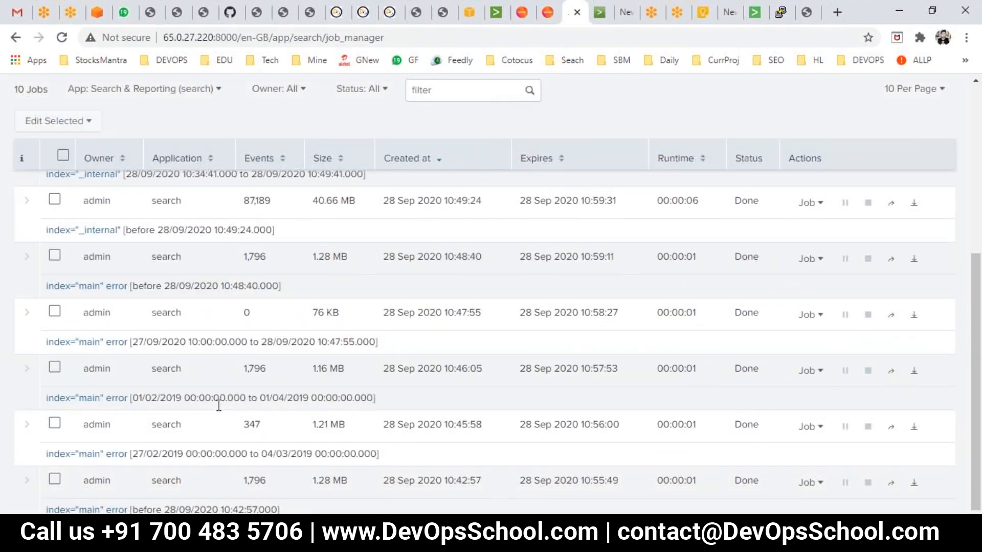
pyautogui.scroll(6, 221, 412)
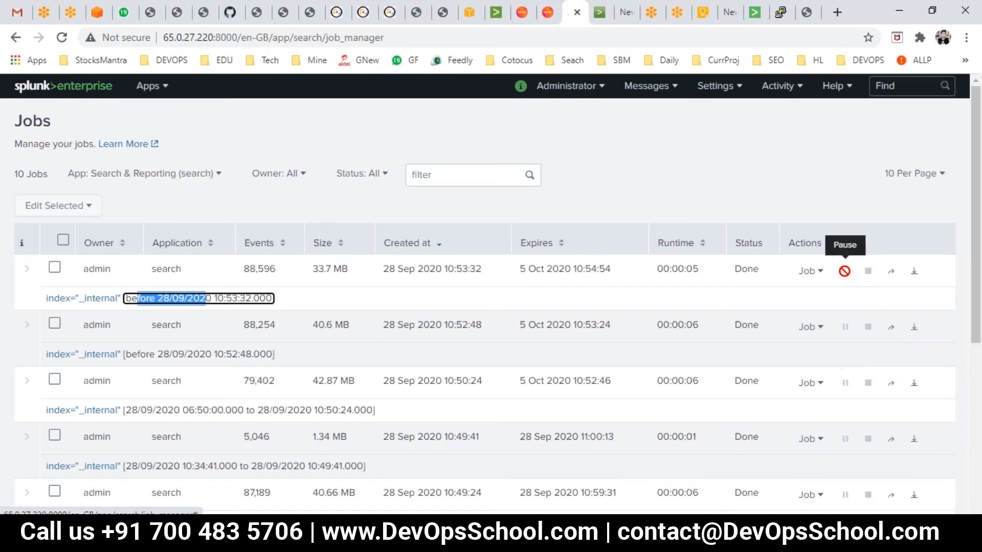
pyautogui.click(816, 281)
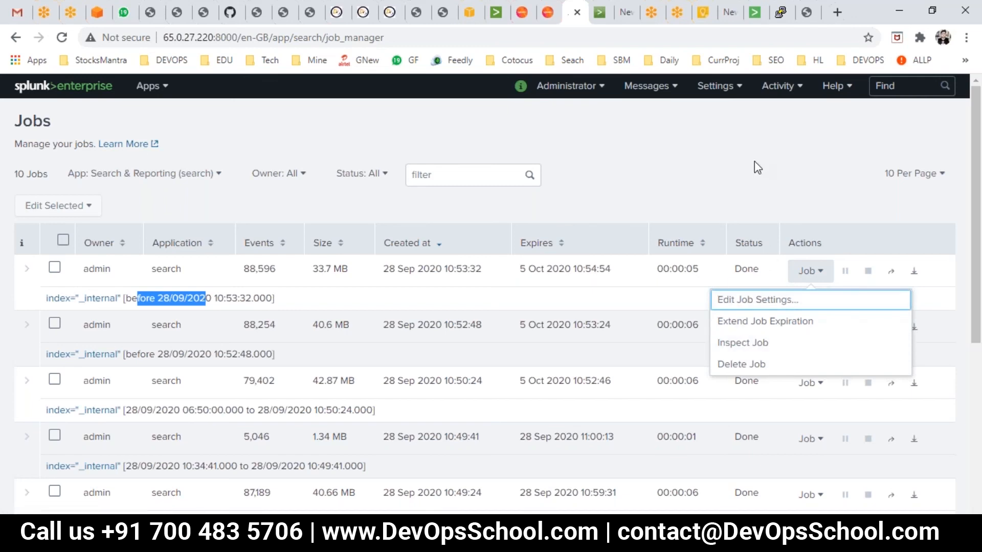
pyautogui.click(890, 280)
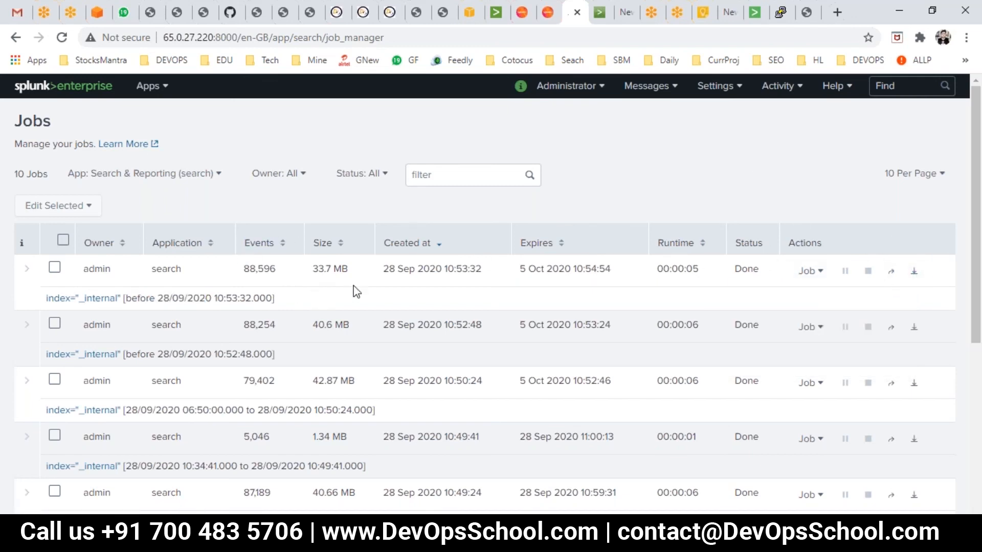
pyautogui.scroll(-5, 317, 377)
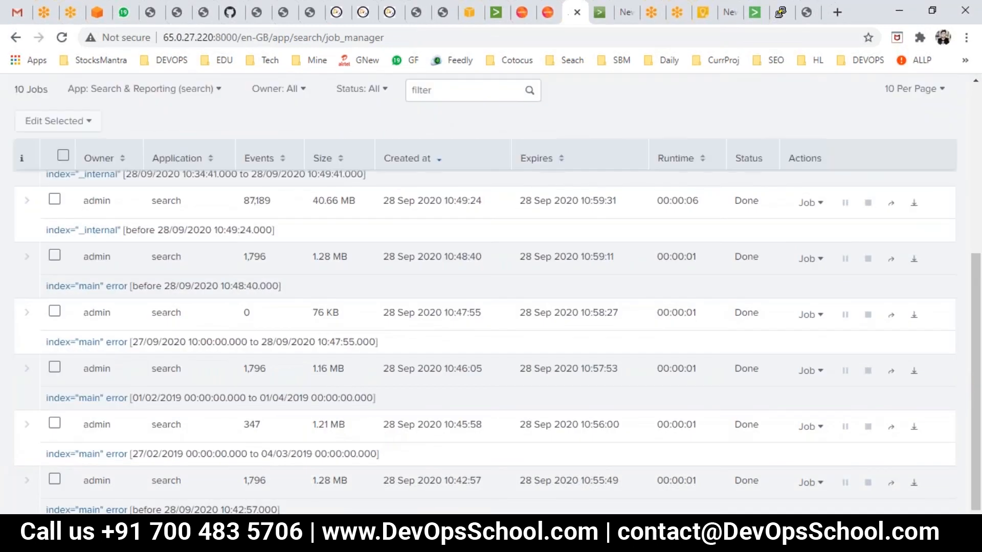
pyautogui.scroll(5, 490, 307)
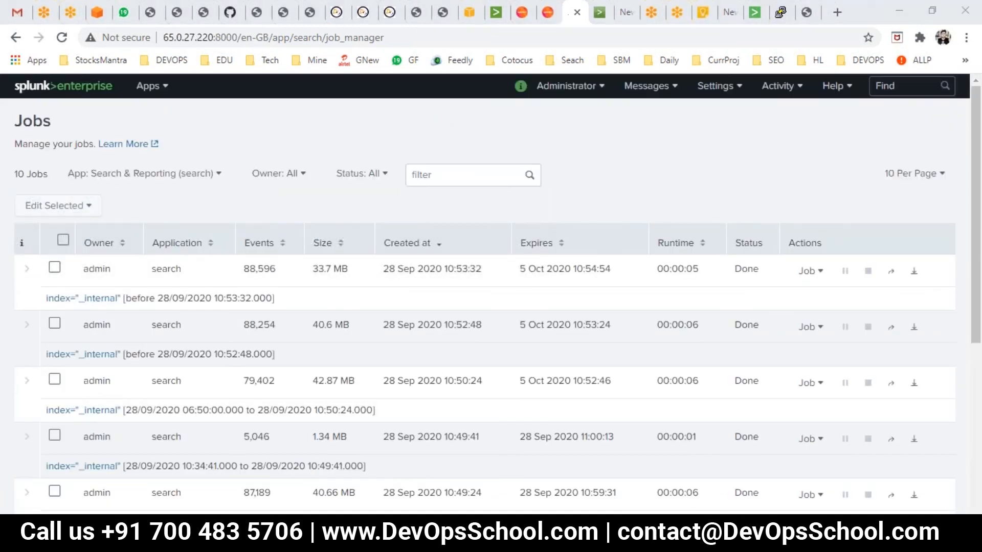
# - Switch to PowerPoint, present the slides on saved jobs and search history, and return to the Splunk jobs page
pyautogui.hotkey('alt', 'Tab')
pyautogui.click(835, 512)
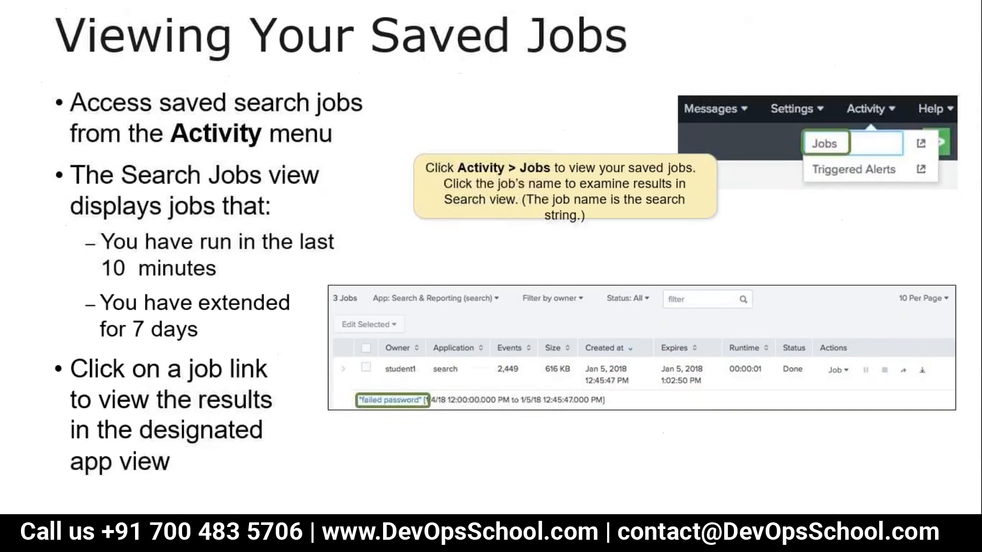
pyautogui.click(594, 381)
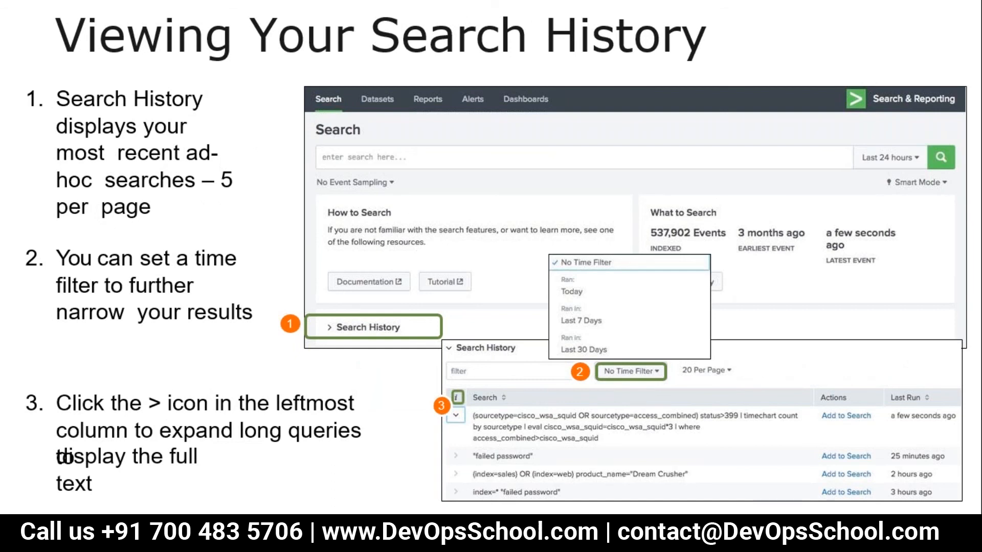
pyautogui.press('Escape')
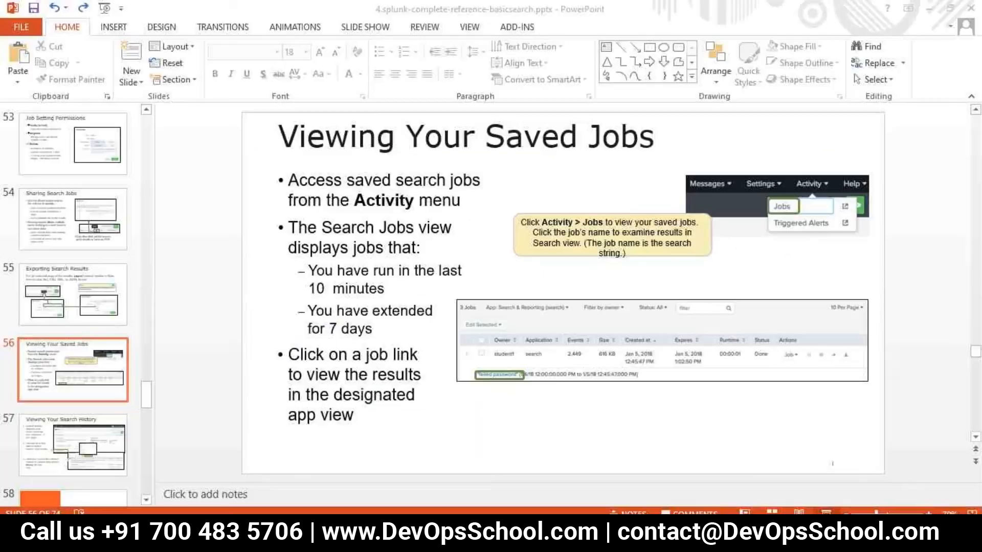
pyautogui.click(309, 471)
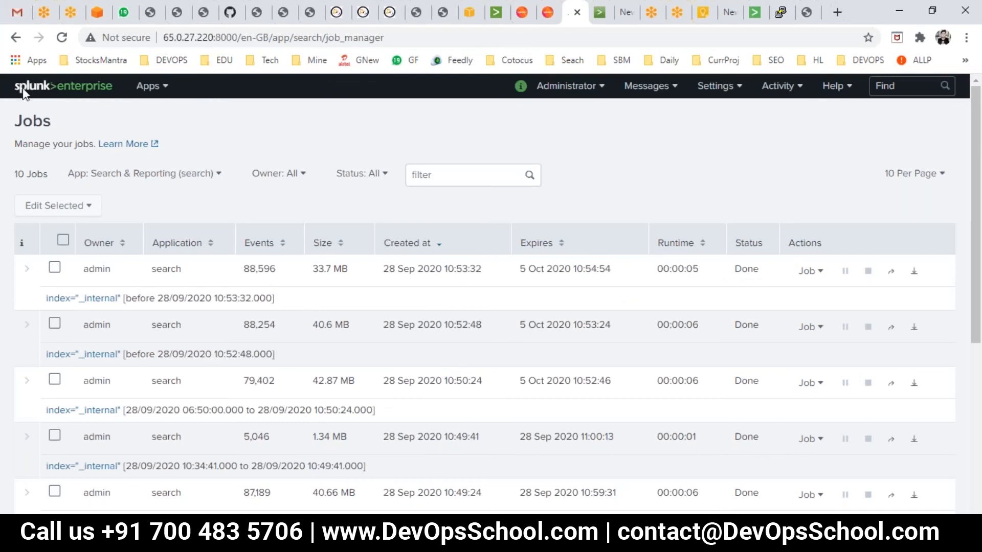
# - Go to the Splunk home page and open the Search & Reporting app
pyautogui.scroll(-5, 102, 190)
pyautogui.scroll(5, 107, 192)
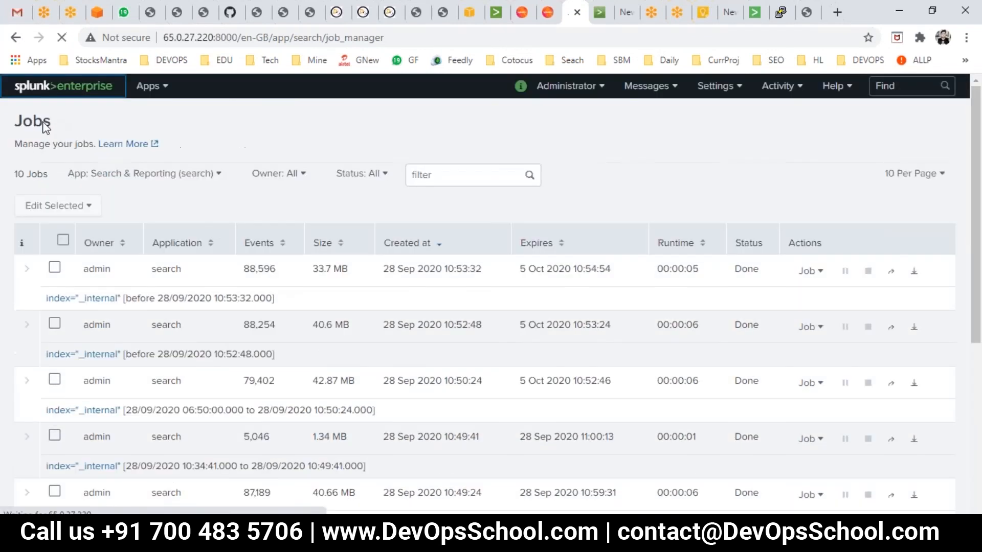
pyautogui.click(29, 88)
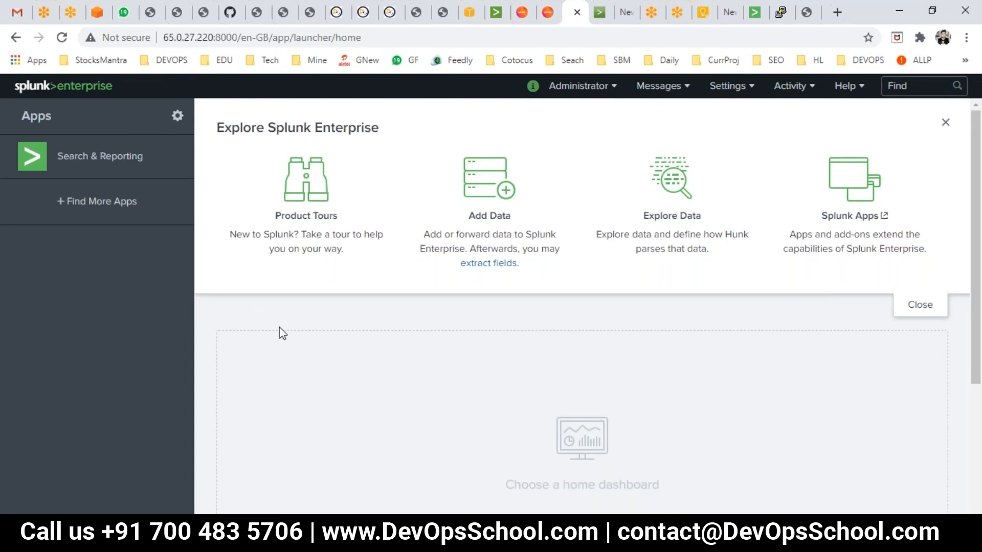
pyautogui.click(105, 154)
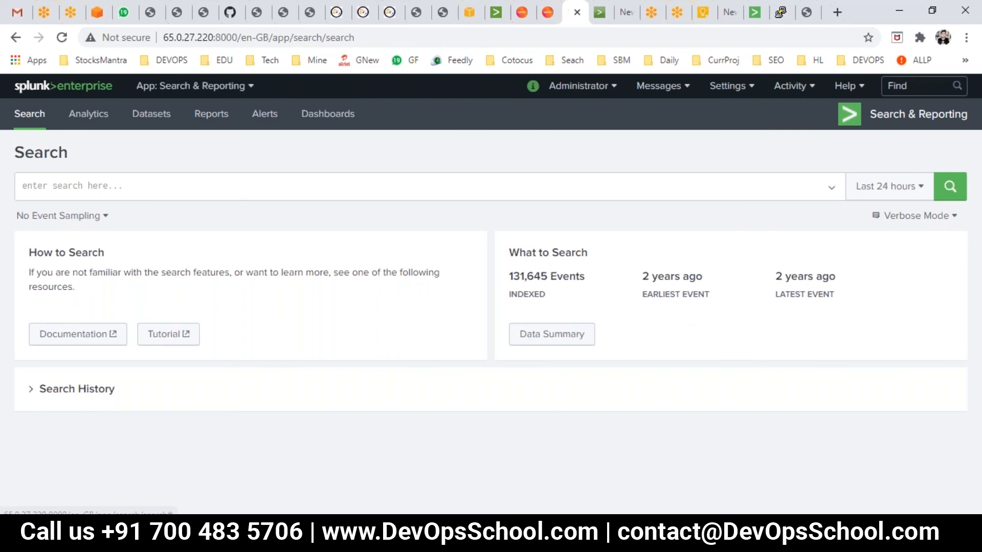
# - Expand the Search History panel and browse the list of past searches
pyautogui.click(167, 407)
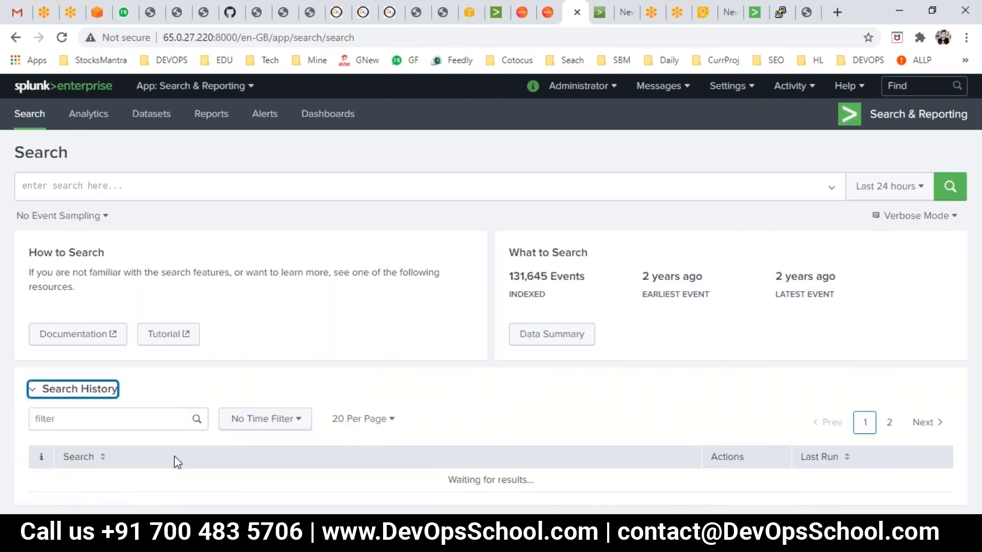
pyautogui.scroll(-5, 115, 293)
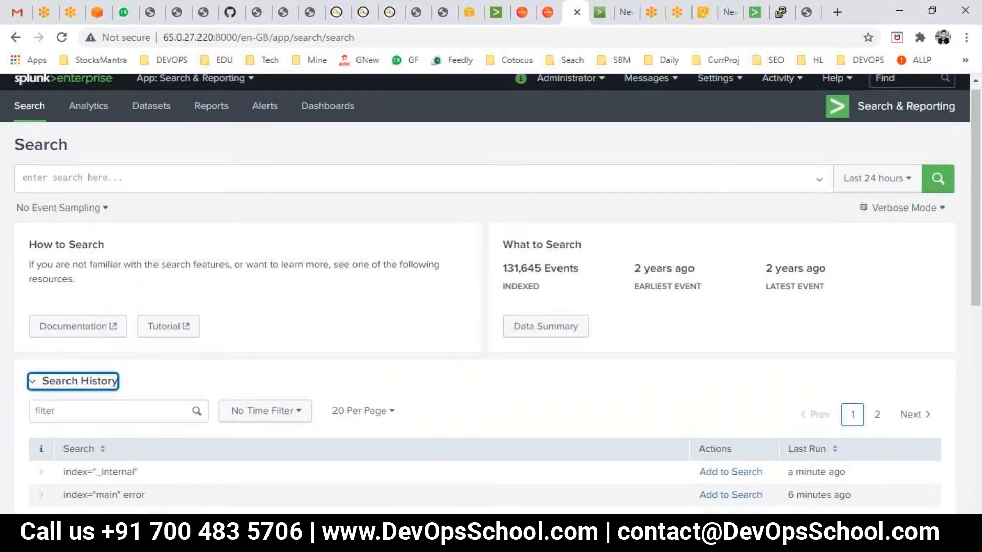
pyautogui.scroll(-3, 142, 281)
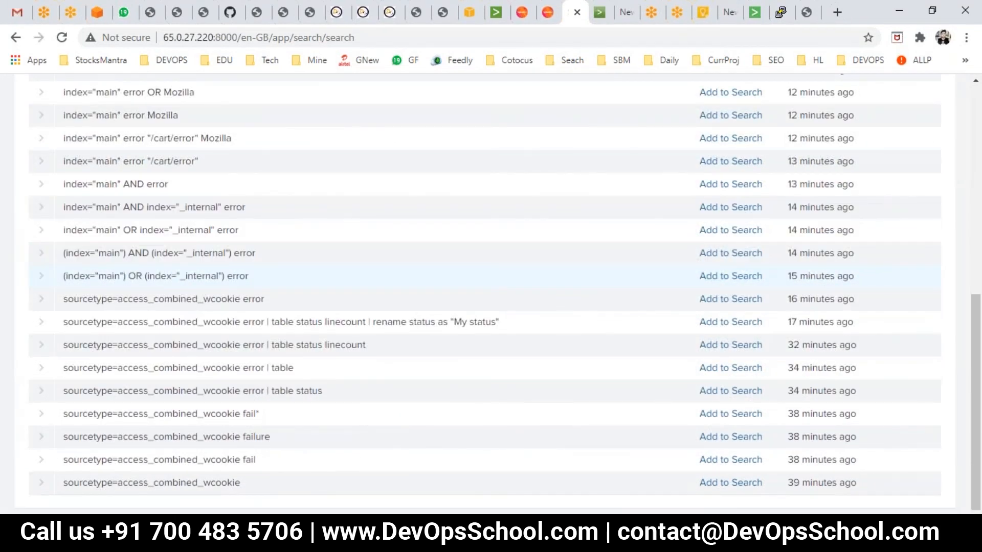
pyautogui.scroll(8, 285, 419)
pyautogui.scroll(-8, 285, 419)
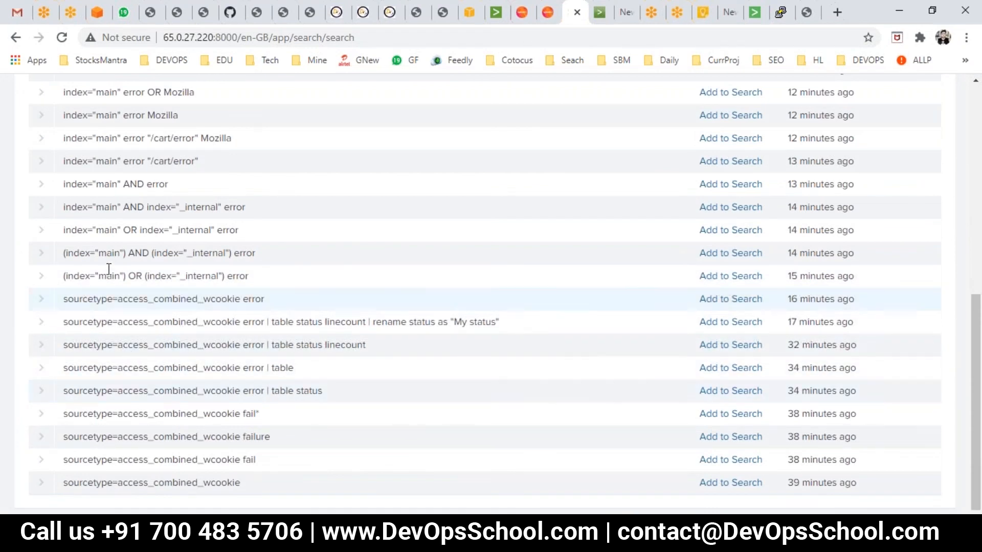
pyautogui.scroll(2, 109, 269)
pyautogui.scroll(2, 715, 266)
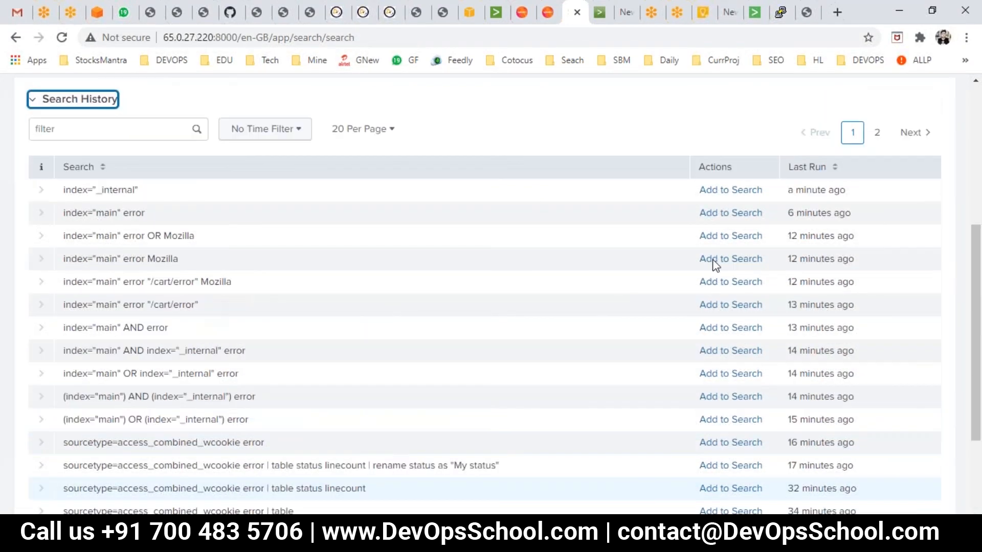
# - Add the index="_internal" search from the history to the search bar and run it over the last 24 hours
pyautogui.click(732, 191)
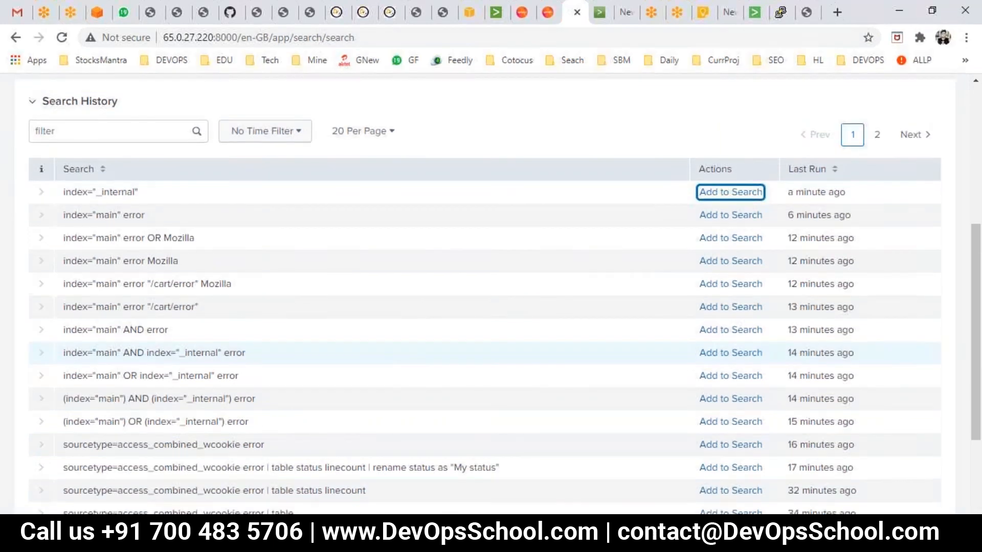
pyautogui.scroll(5, 490, 291)
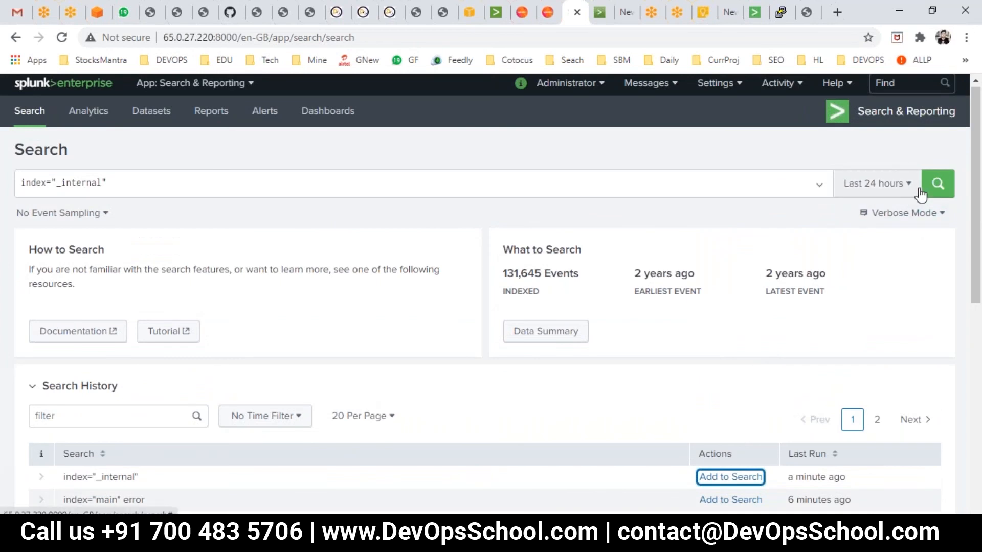
pyautogui.click(895, 185)
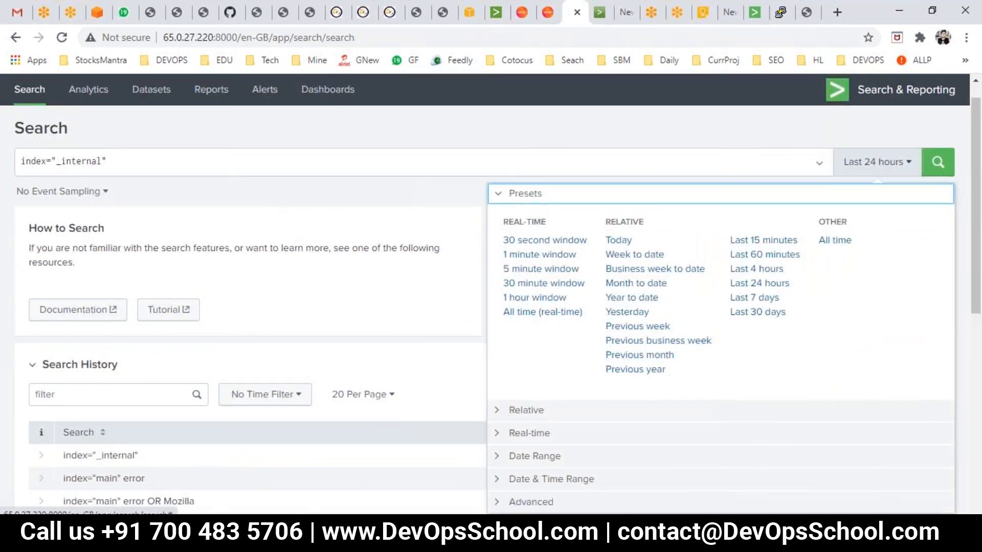
pyautogui.click(444, 132)
pyautogui.scroll(-2, 864, 286)
pyautogui.scroll(2, 870, 265)
pyautogui.click(937, 160)
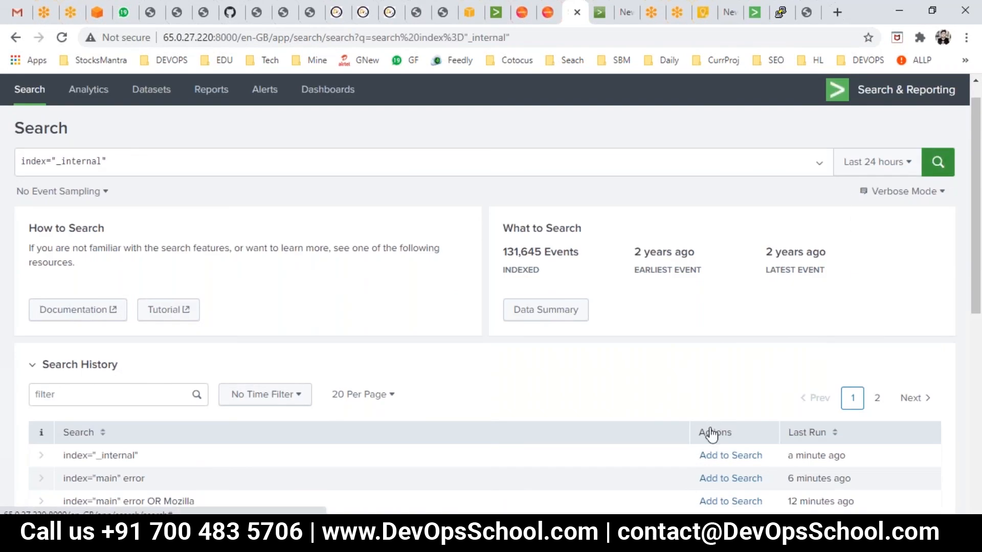
# - Switch to PowerPoint and present the search history, fields and demo slides
pyautogui.hotkey('alt', 'Tab')
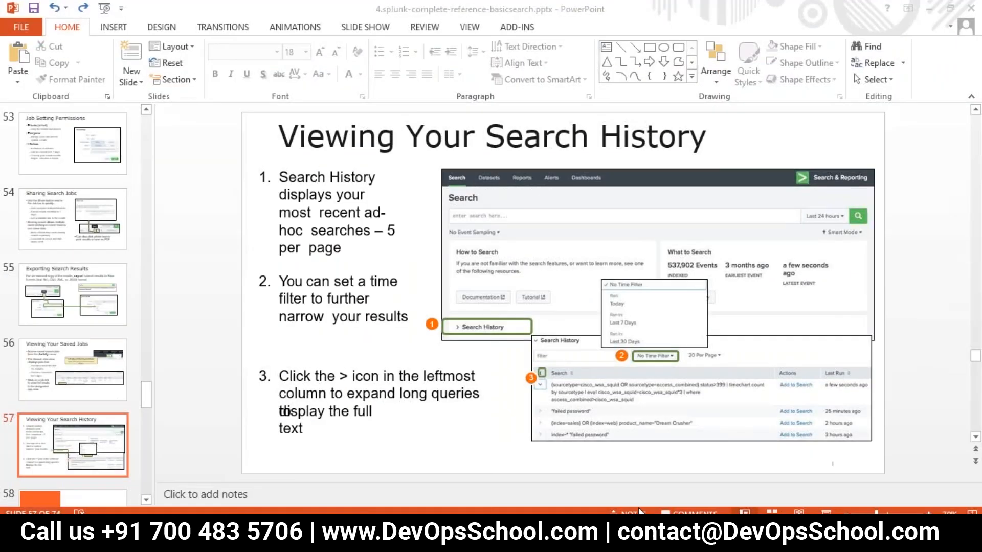
pyautogui.click(826, 511)
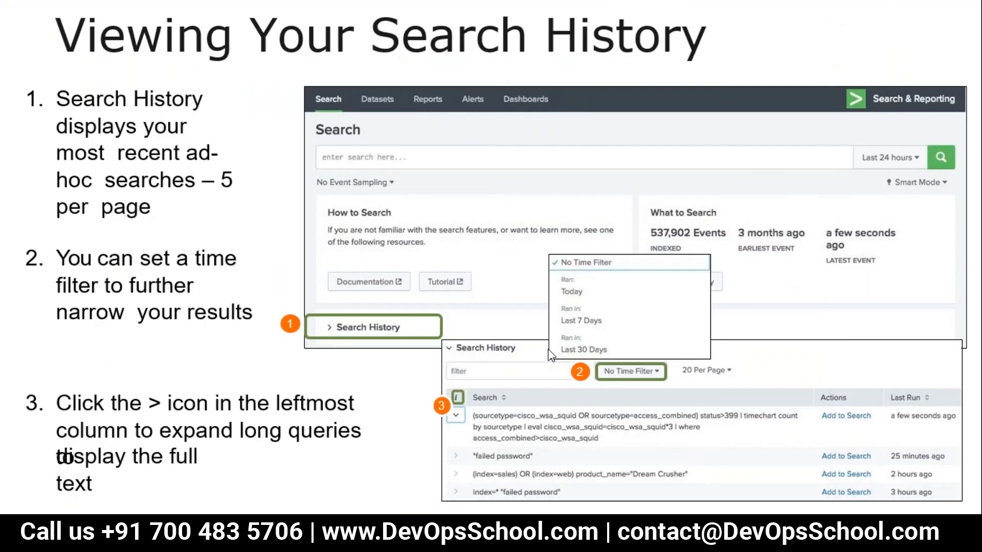
pyautogui.click(548, 355)
pyautogui.click(551, 355)
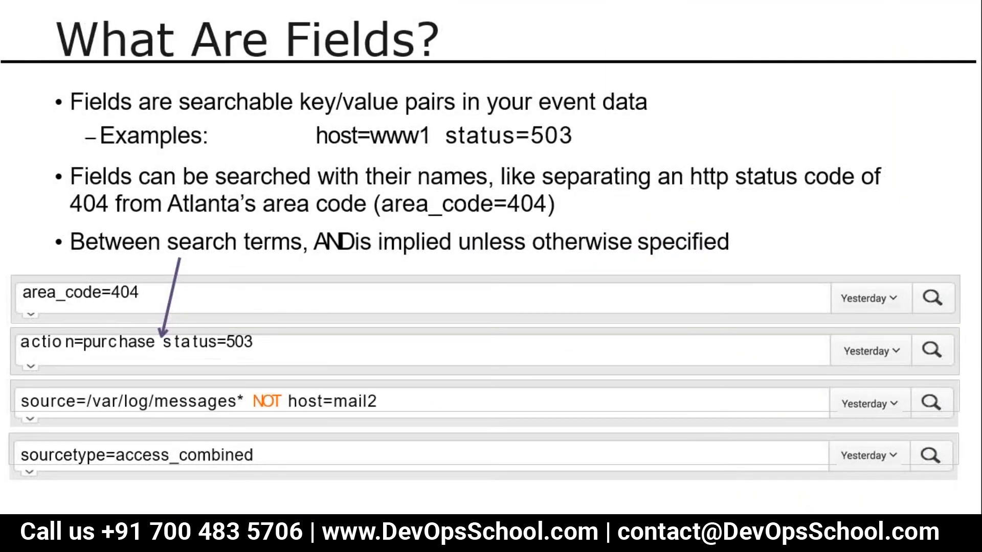
pyautogui.press('Left')
pyautogui.press('Left')
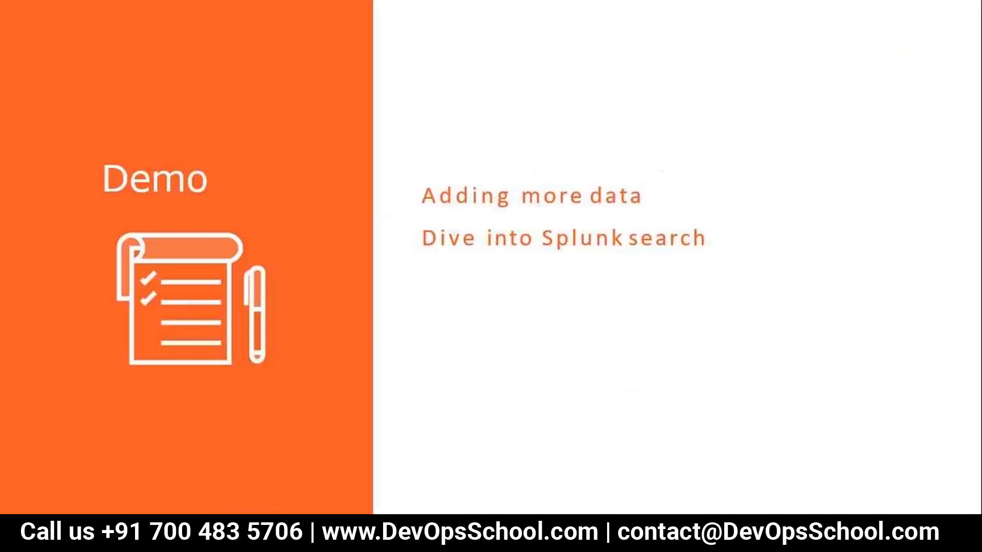
pyautogui.press('Right')
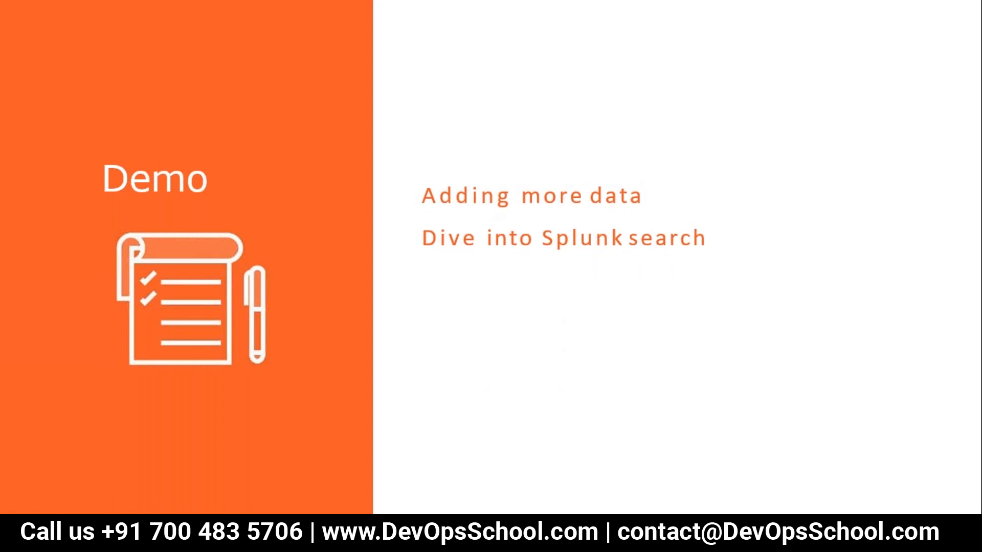